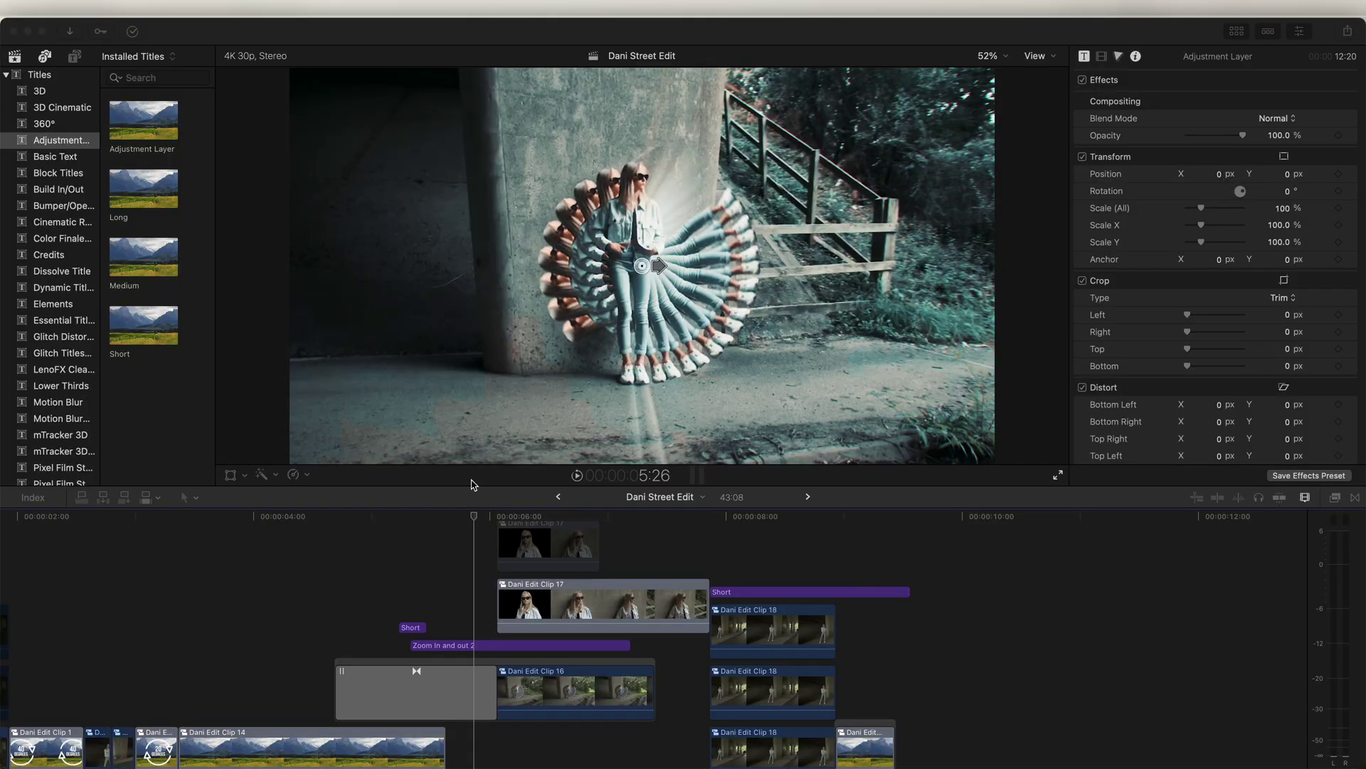
# Step: Scrub through the finished replicated-figure effect, and play back the original Dani Edit Clip
pyautogui.moveTo(370, 520); pyautogui.dragTo(487, 523)
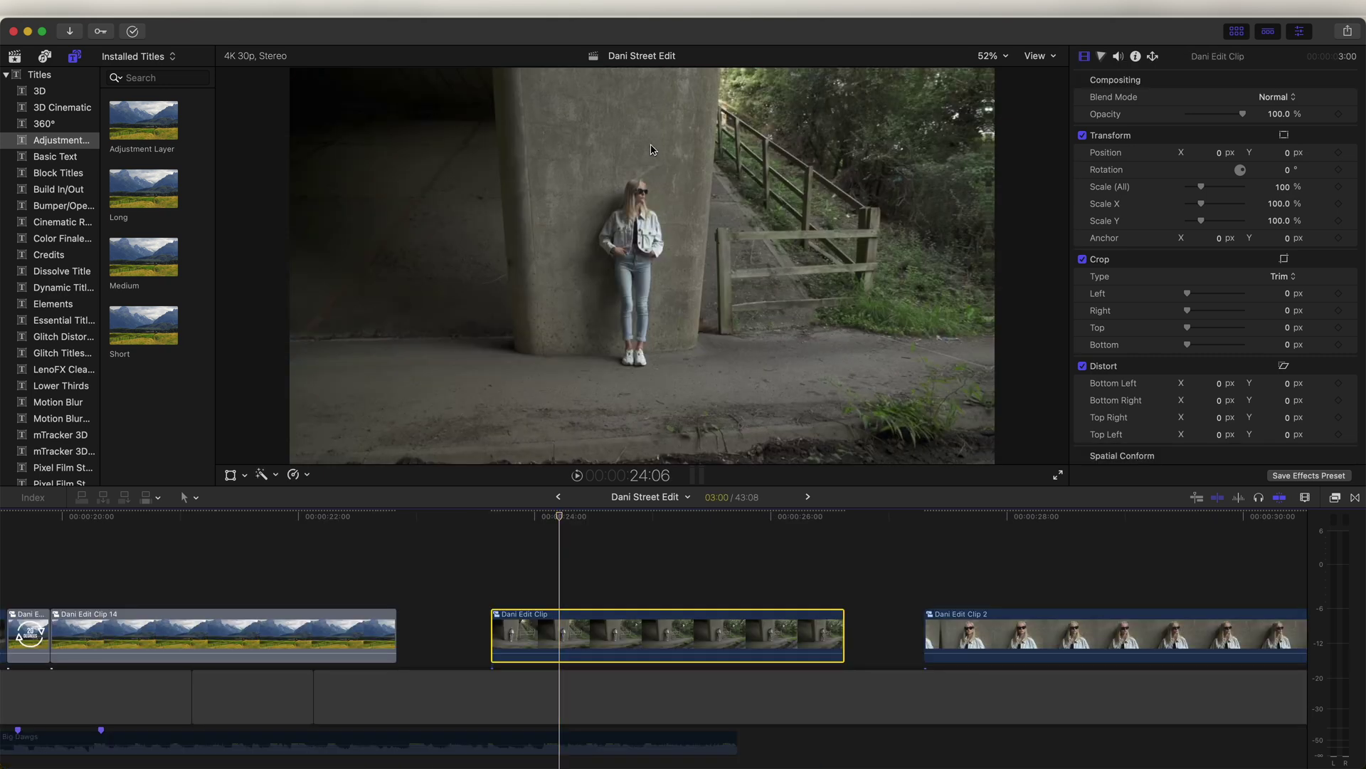
pyautogui.press('/')
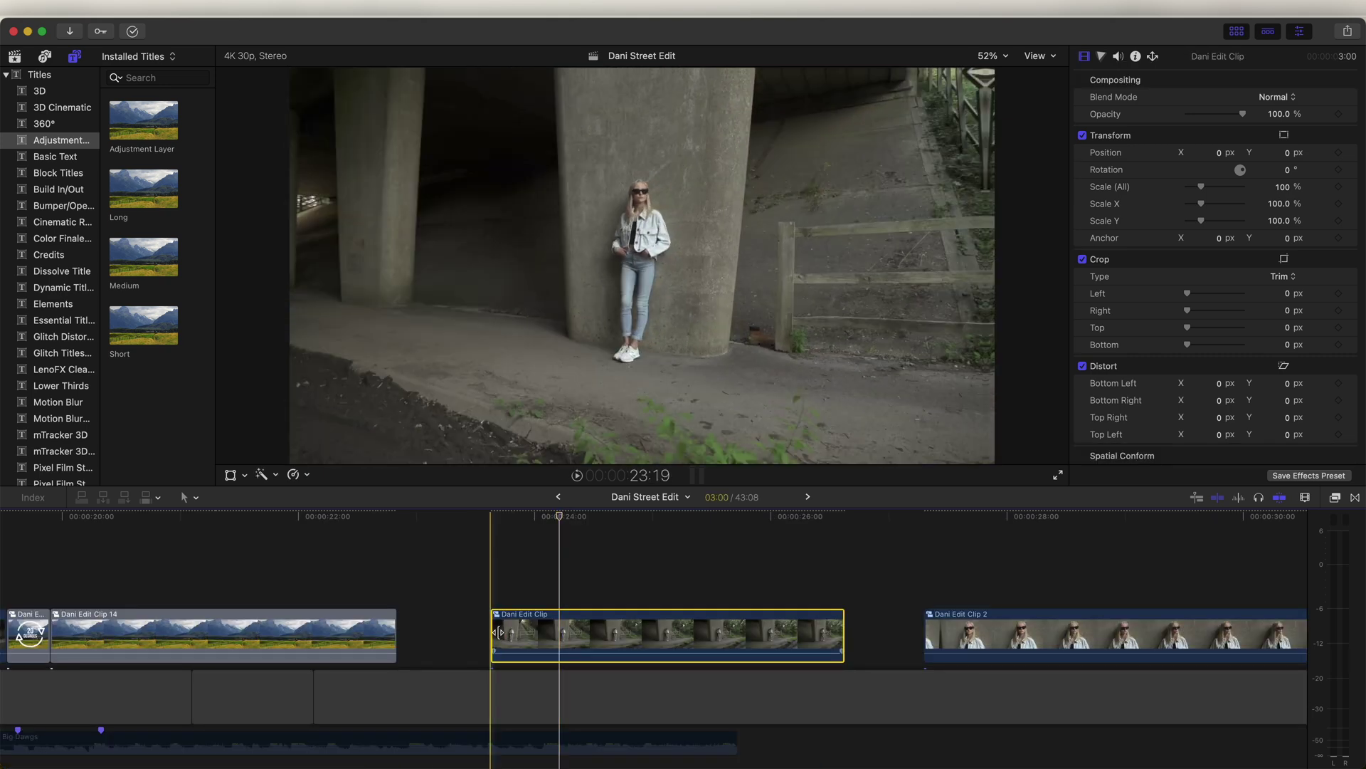
pyautogui.press('space')
# Step: Duplicate Dani Edit Clip directly above the original in the timeline and park the playhead at 24:11
pyautogui.click(578, 516)
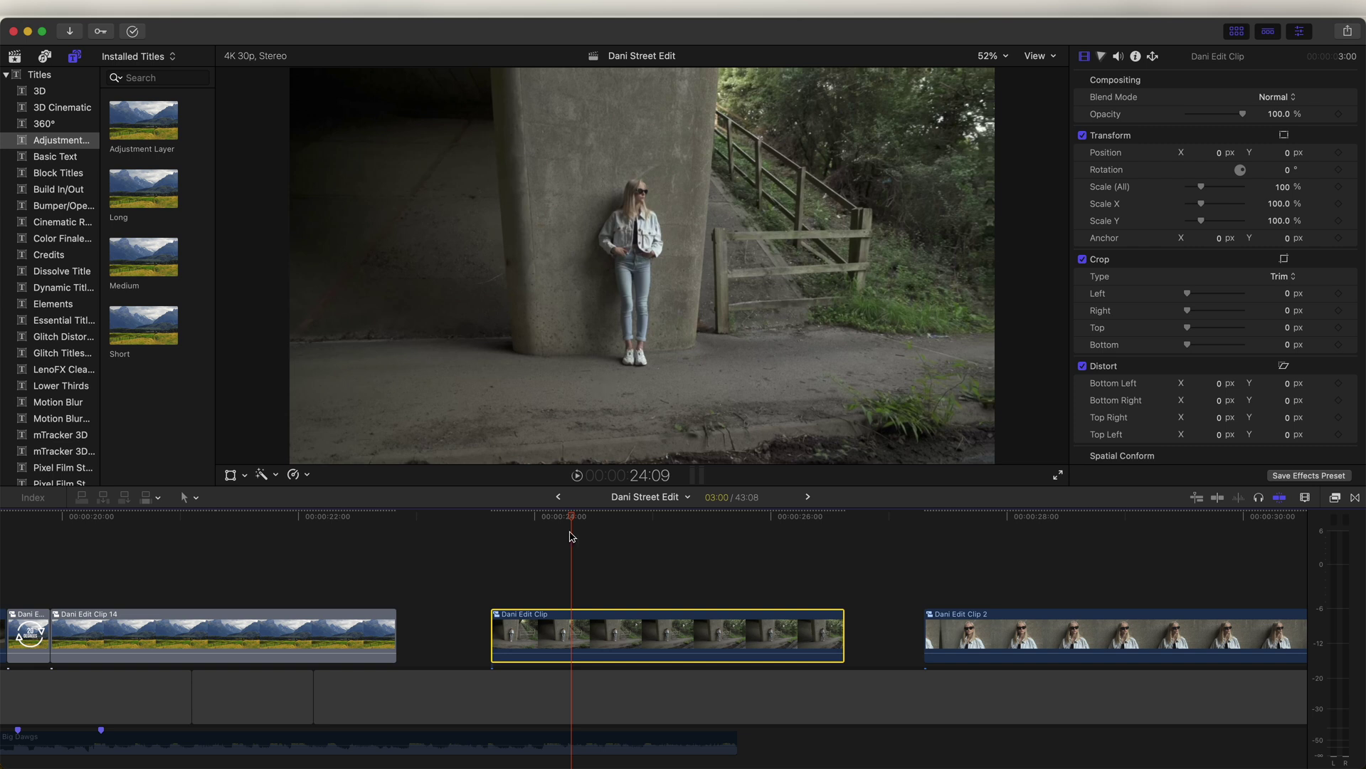
pyautogui.scroll(-1, 572, 535)
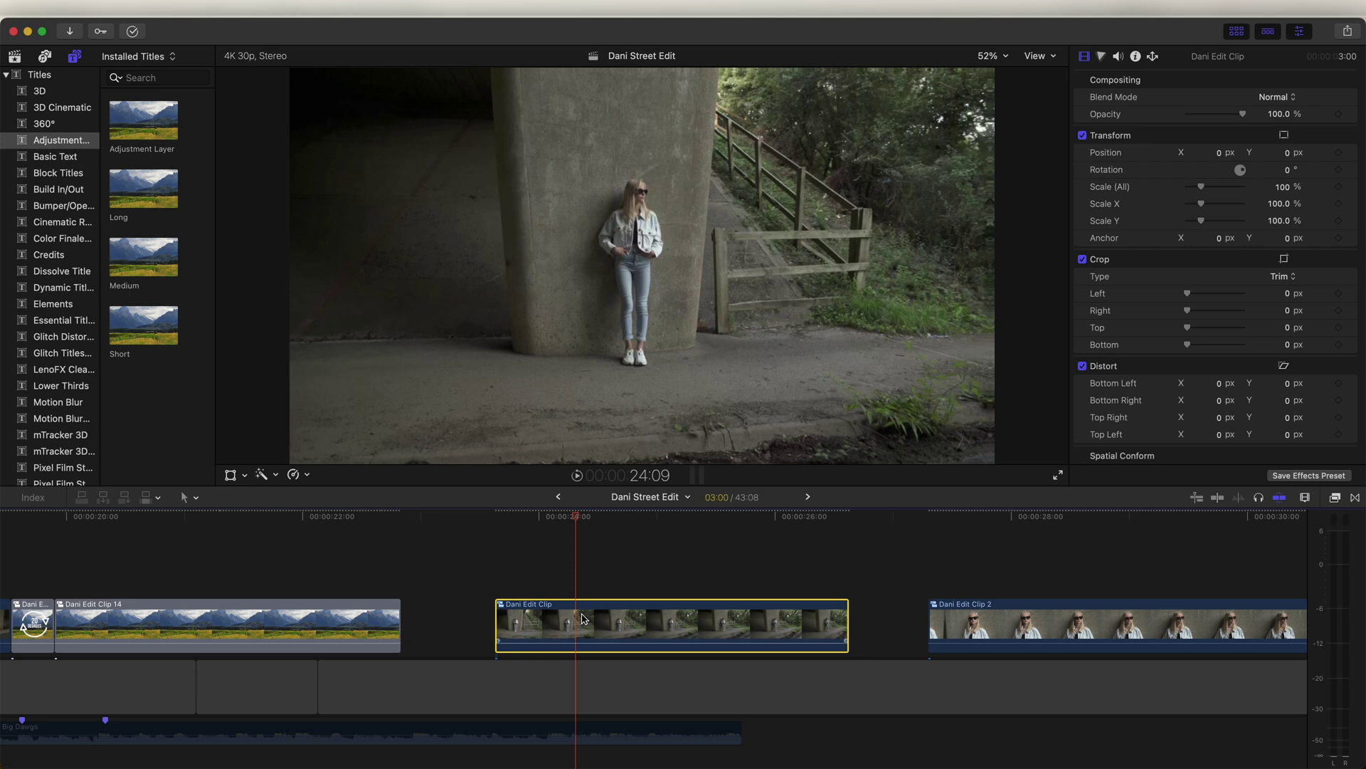
pyautogui.scroll(-1, 583, 618)
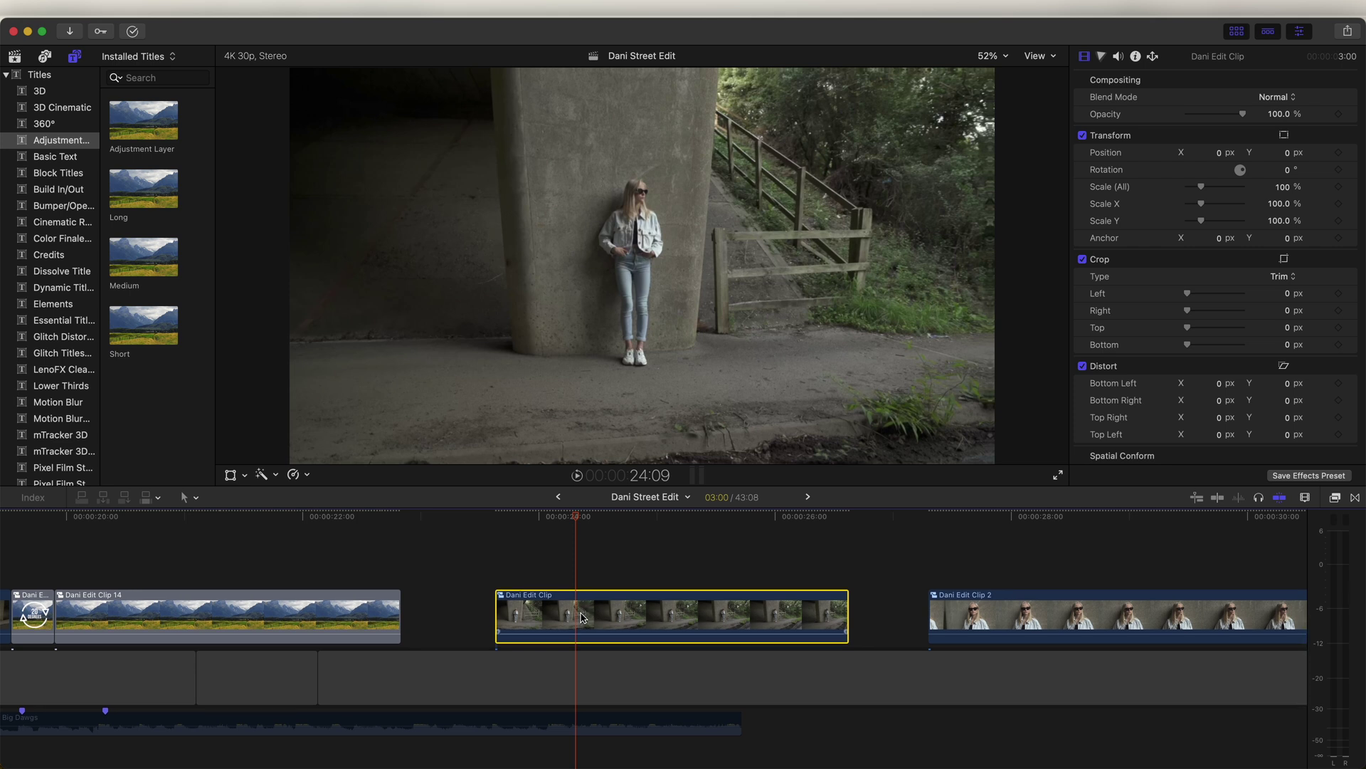
pyautogui.moveTo(582, 624); pyautogui.dragTo(580, 569)
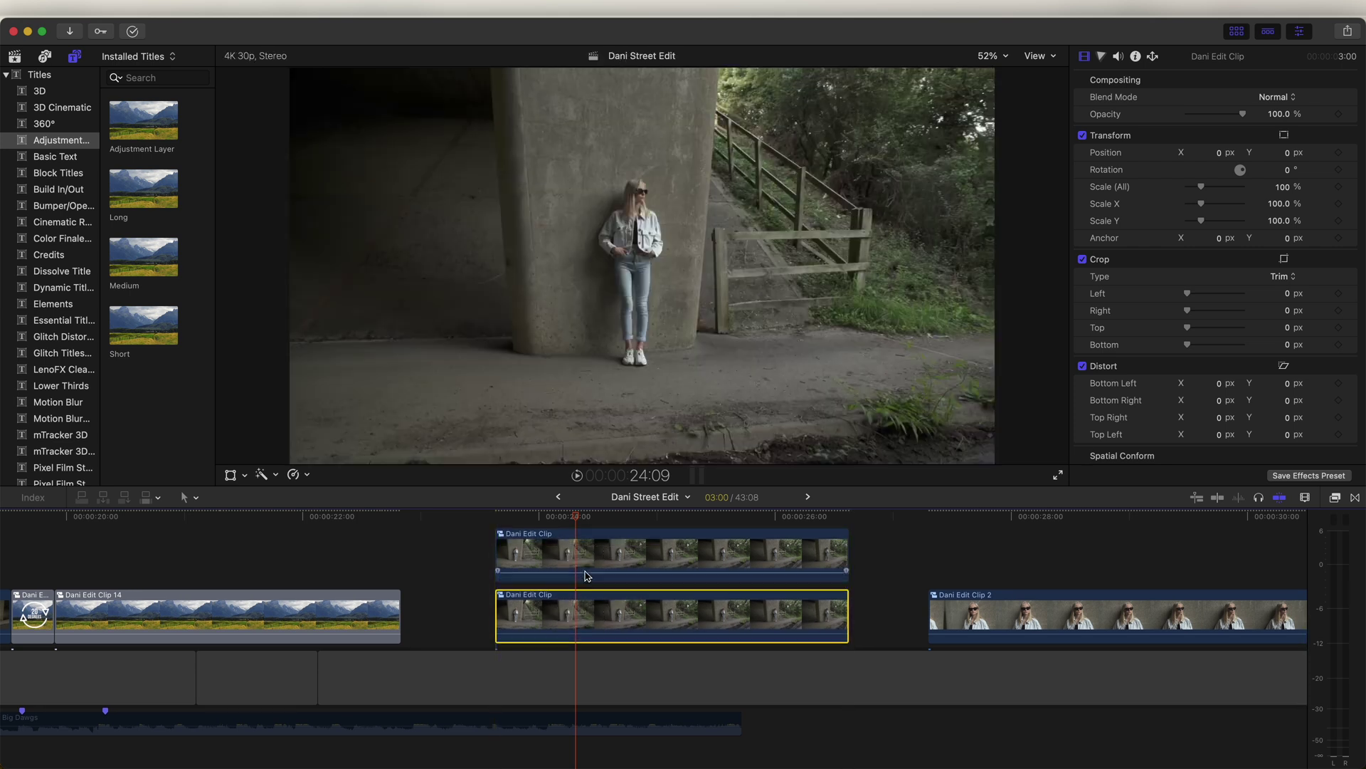
pyautogui.click(584, 519)
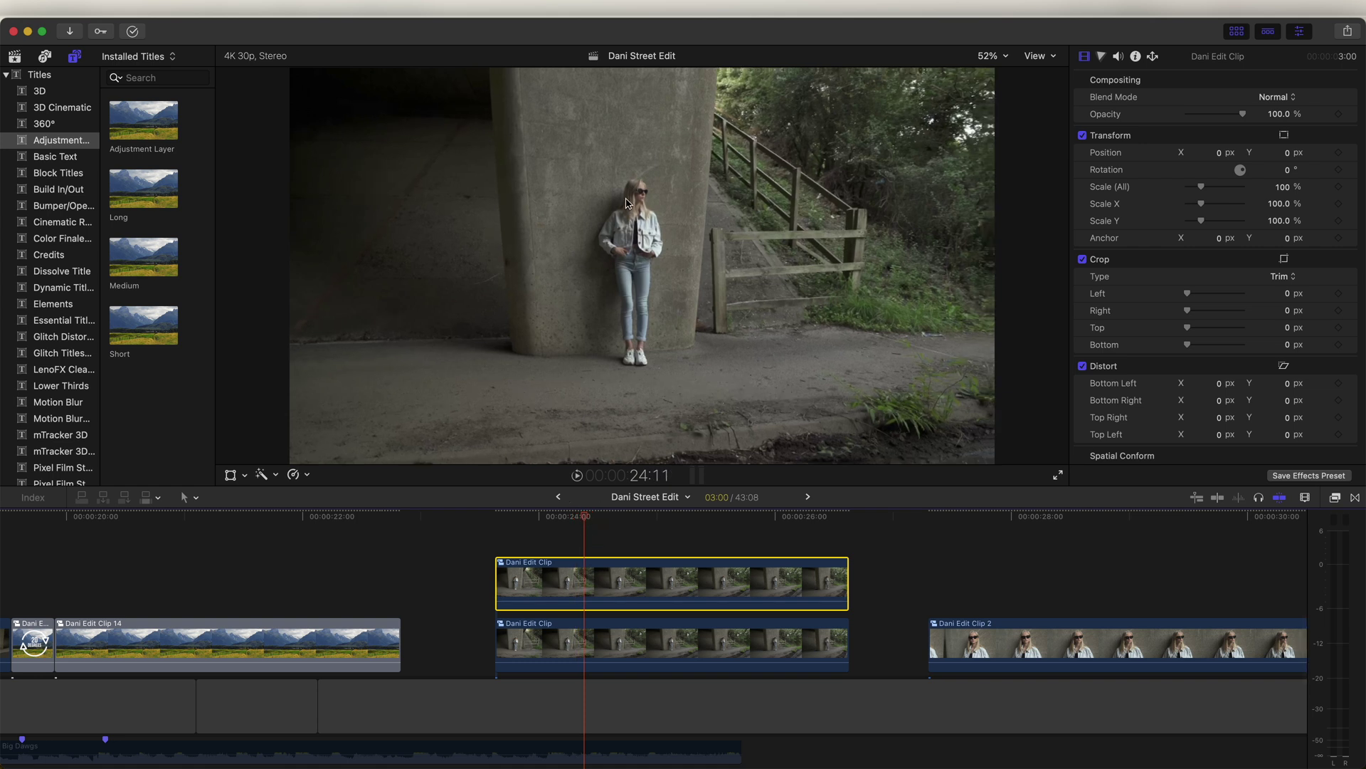
# Step: Apply the mRotoAI effect to the upper copy of Dani Edit Clip
pyautogui.click(1335, 497)
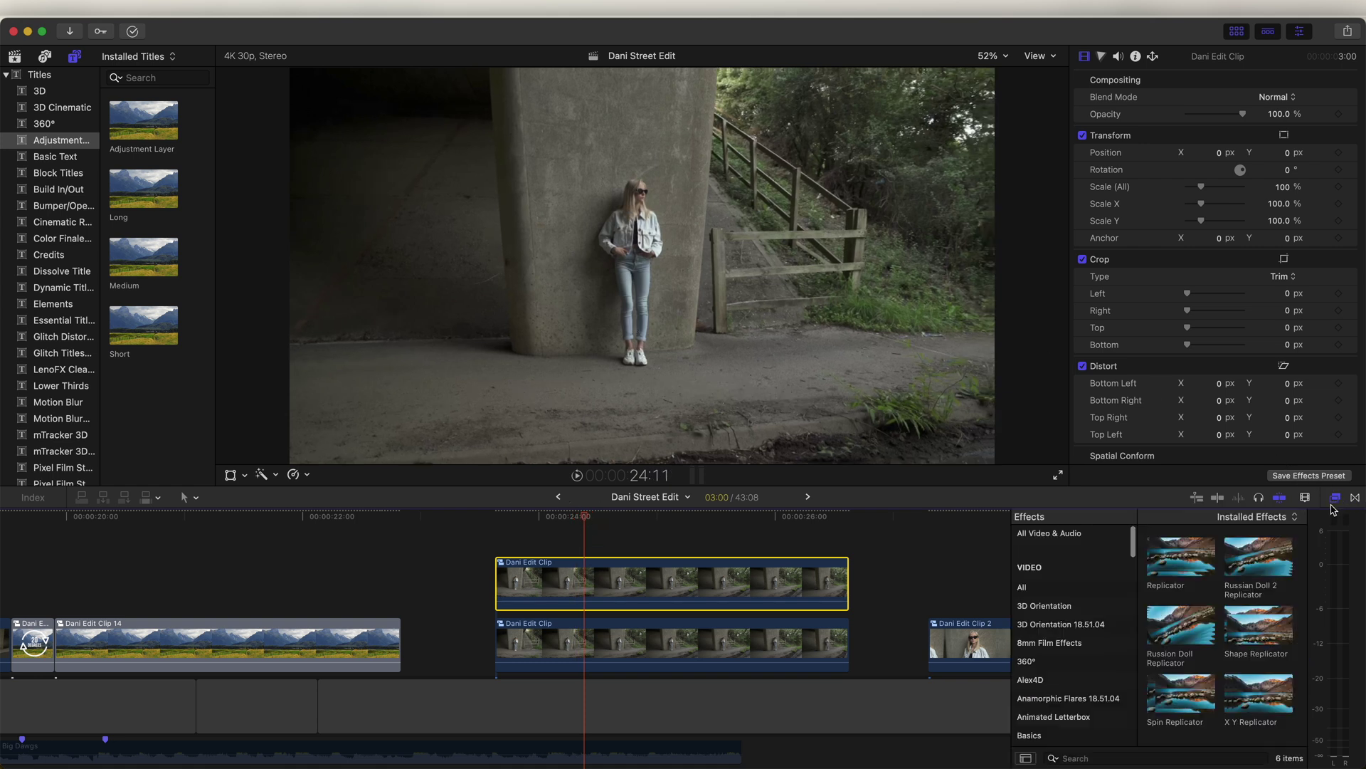
pyautogui.scroll(-3, 1054, 601)
pyautogui.scroll(-10, 1054, 601)
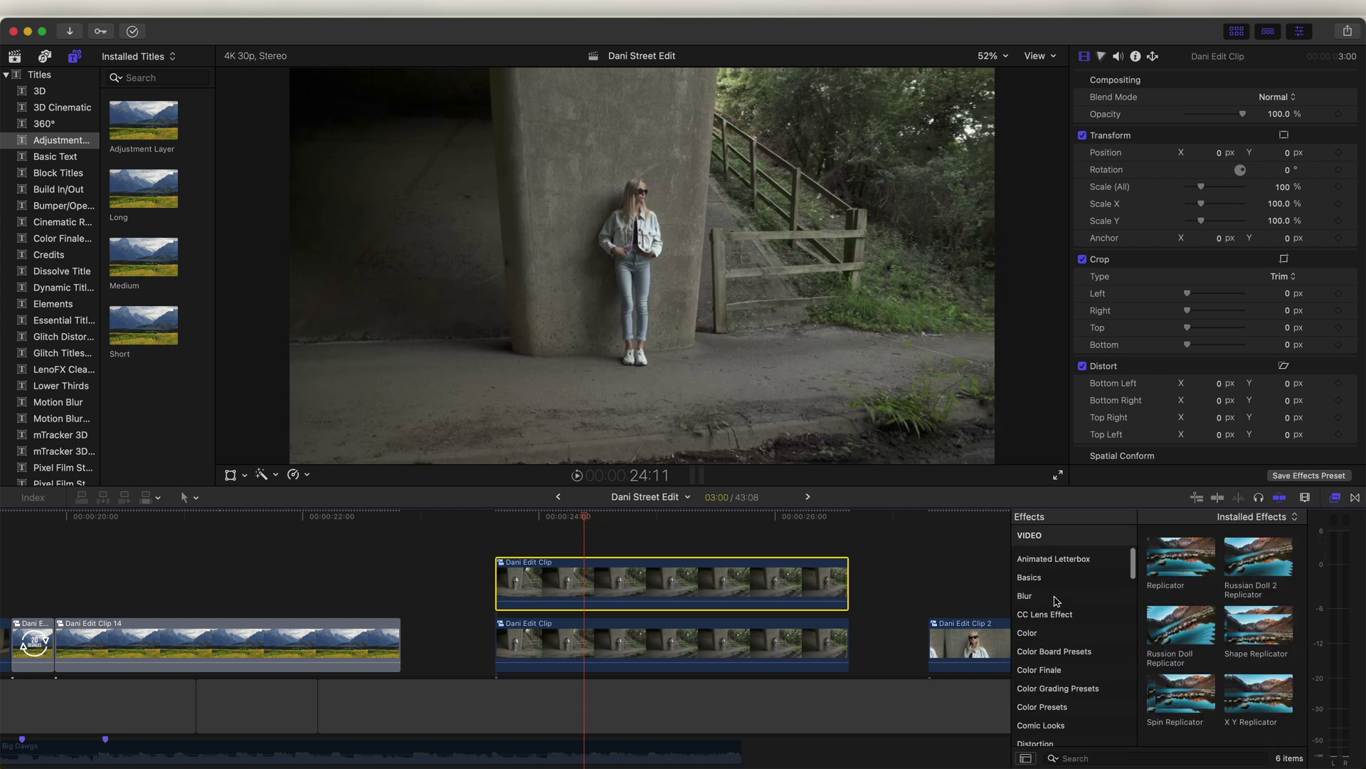
pyautogui.click(1060, 592)
pyautogui.moveTo(1181, 565); pyautogui.dragTo(600, 573)
# Step: Mask the whole woman from head to shoes with mRotoAI and track the mask forward through the clip
pyautogui.click(641, 228)
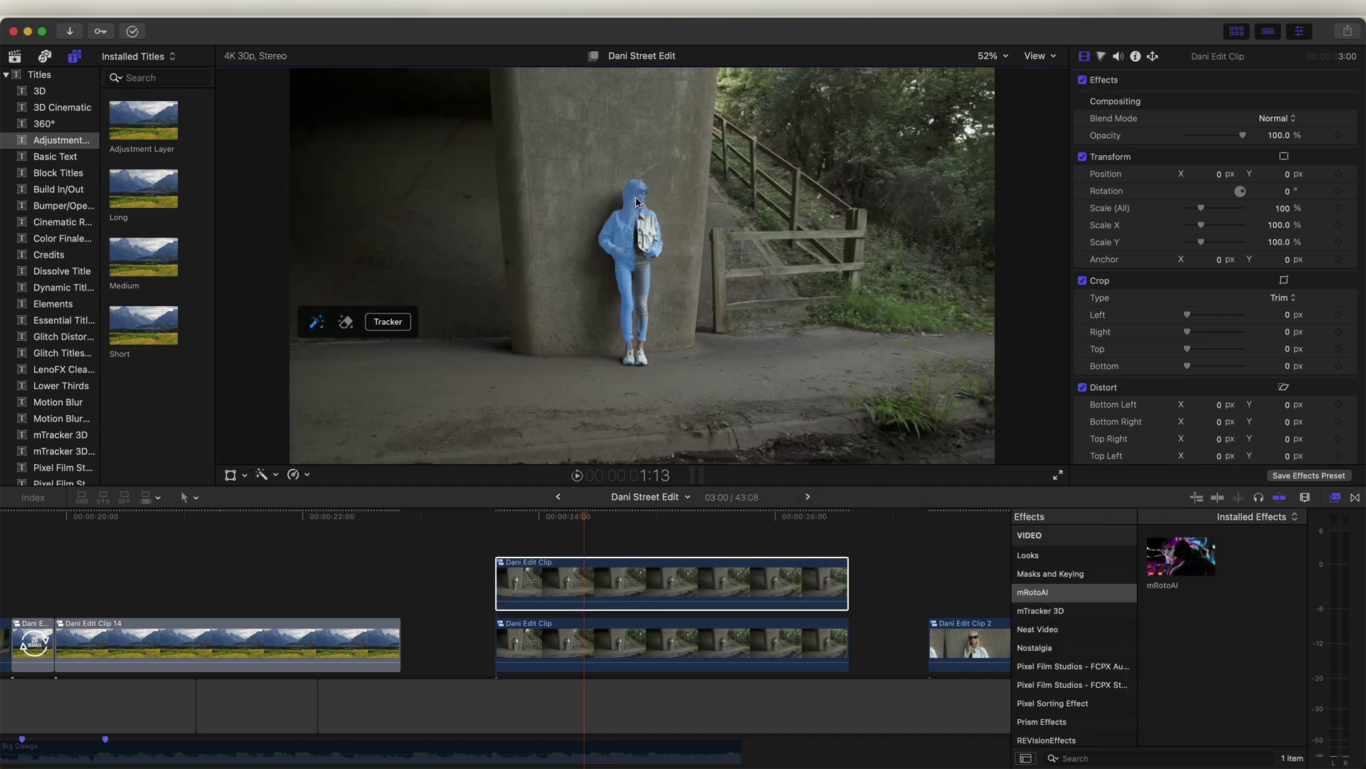
pyautogui.moveTo(637, 204); pyautogui.dragTo(644, 320)
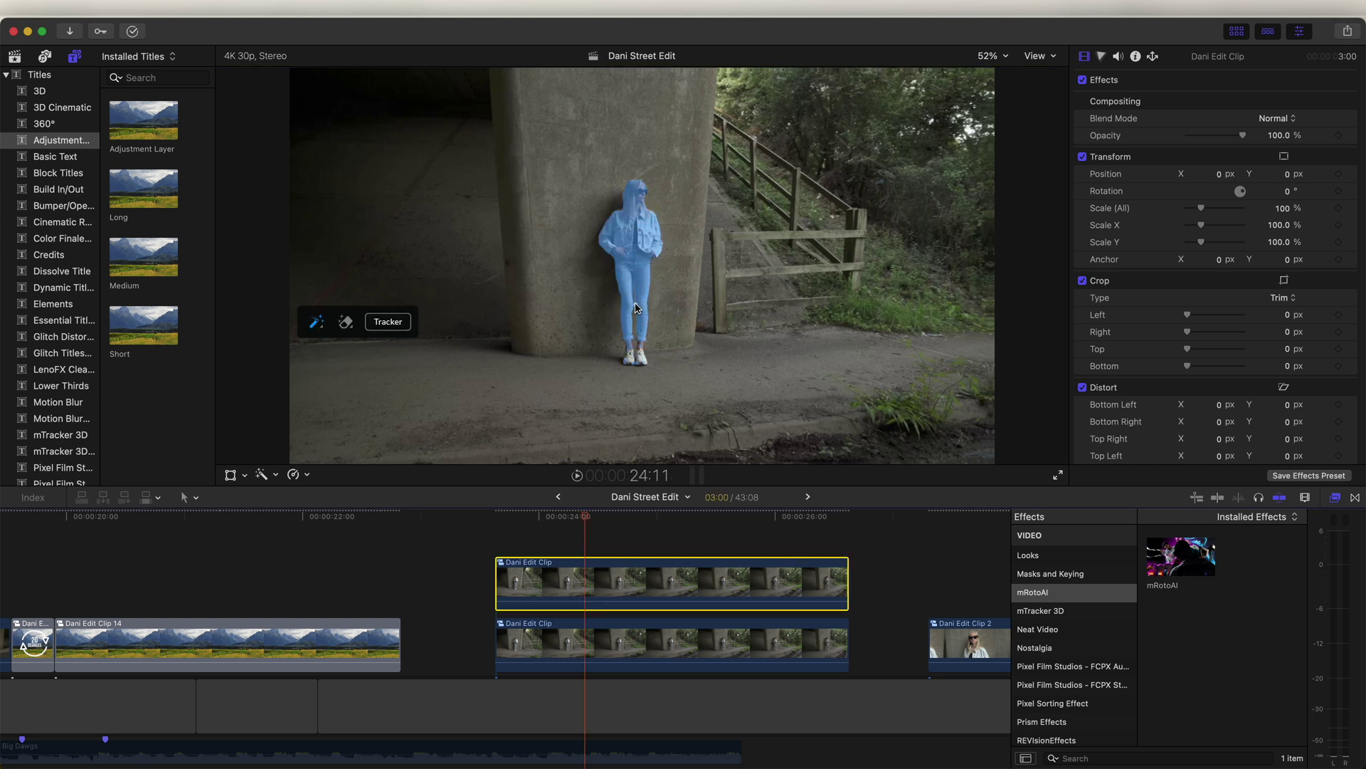
pyautogui.click(641, 338)
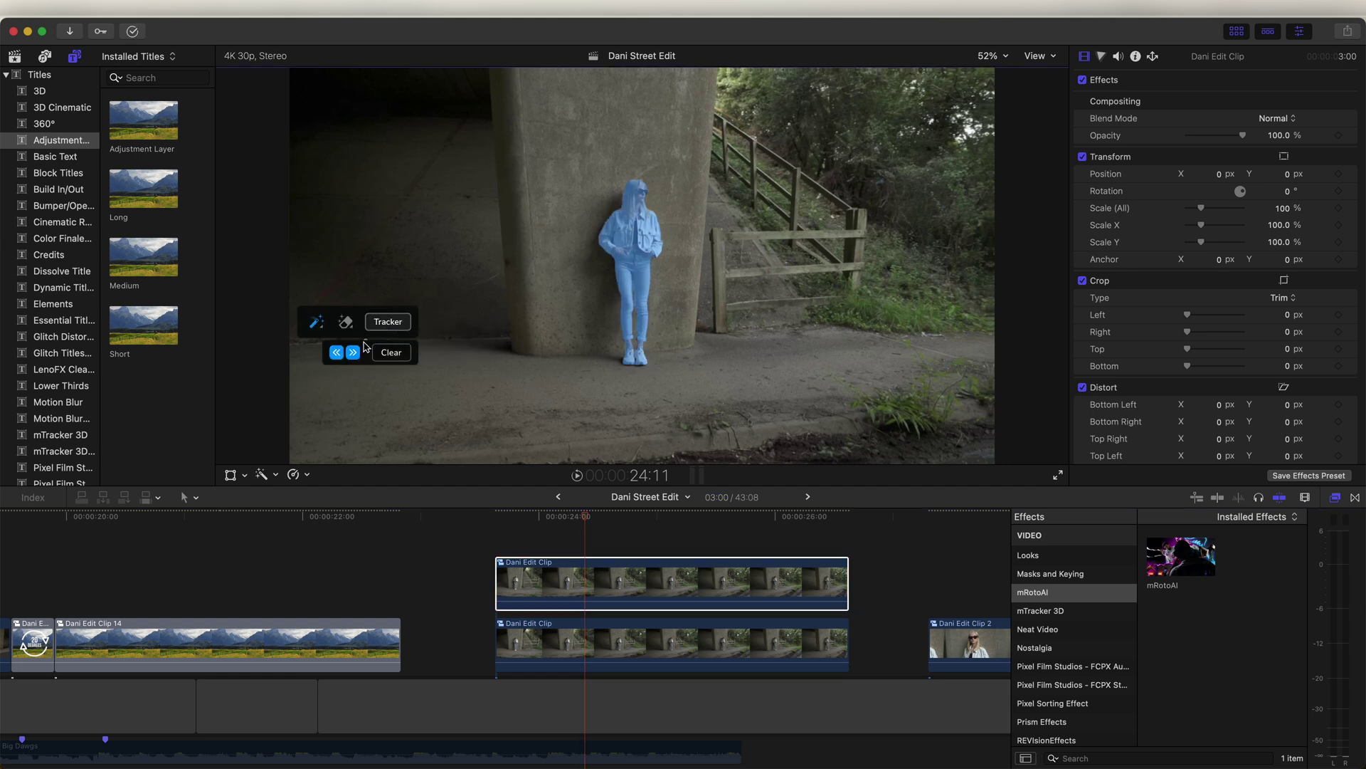
pyautogui.click(352, 352)
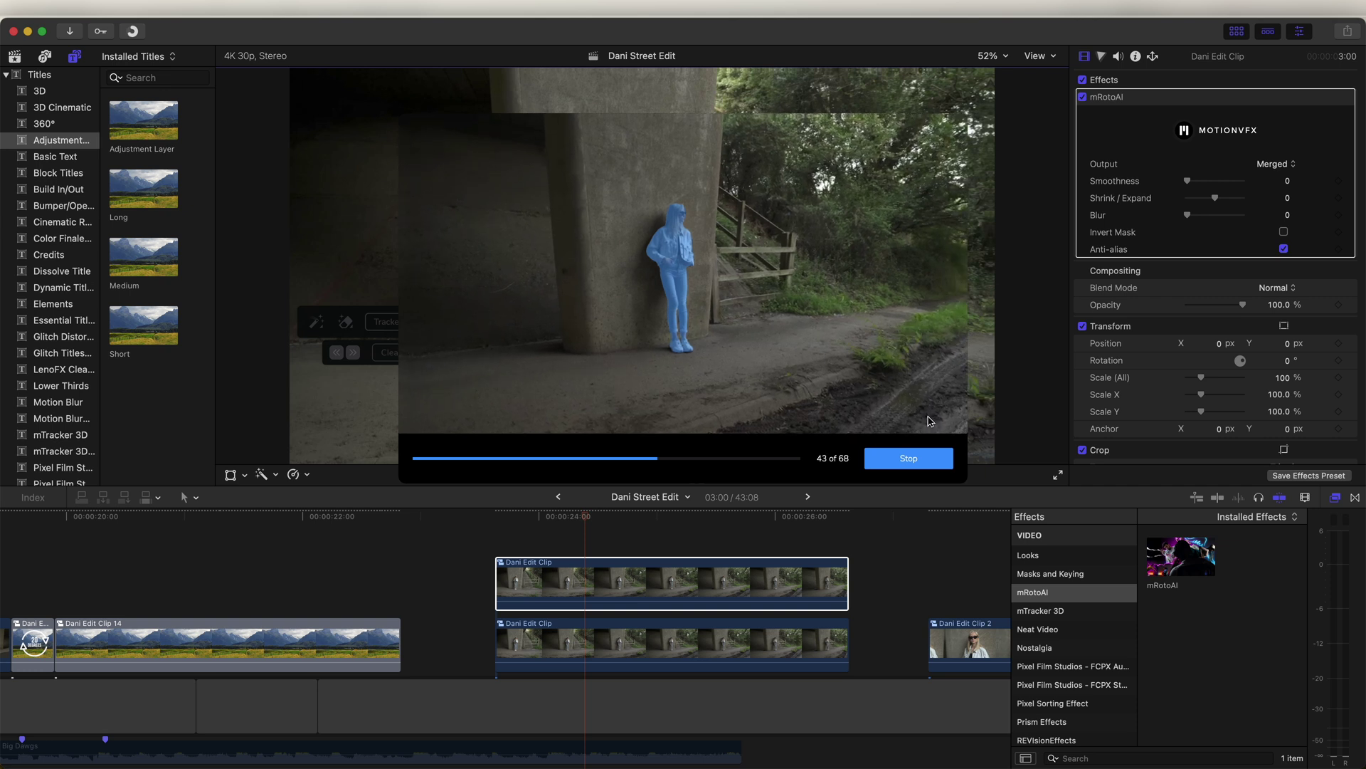
pyautogui.click(911, 458)
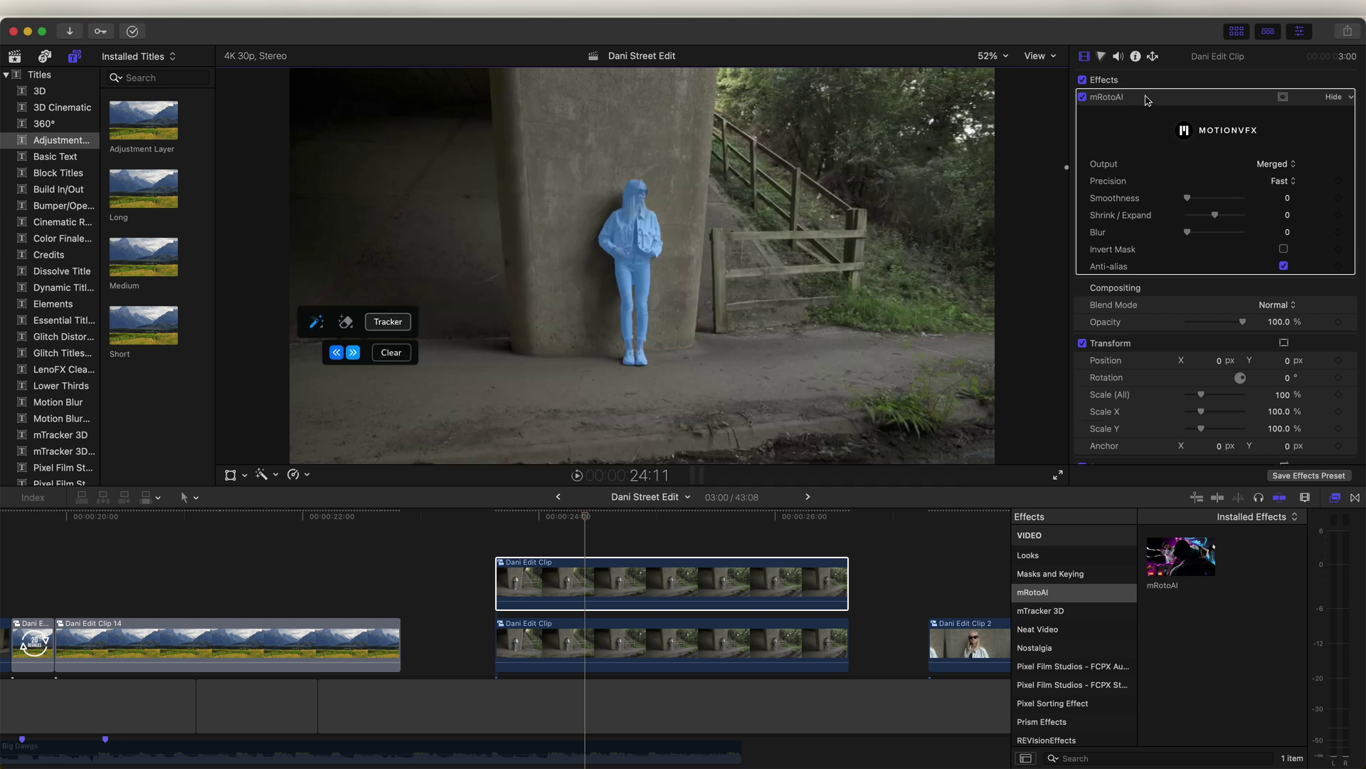
# Step: Set the mRotoAI output to Masked Video and check the cutout by disabling and re-enabling the lower clip
pyautogui.click(1273, 165)
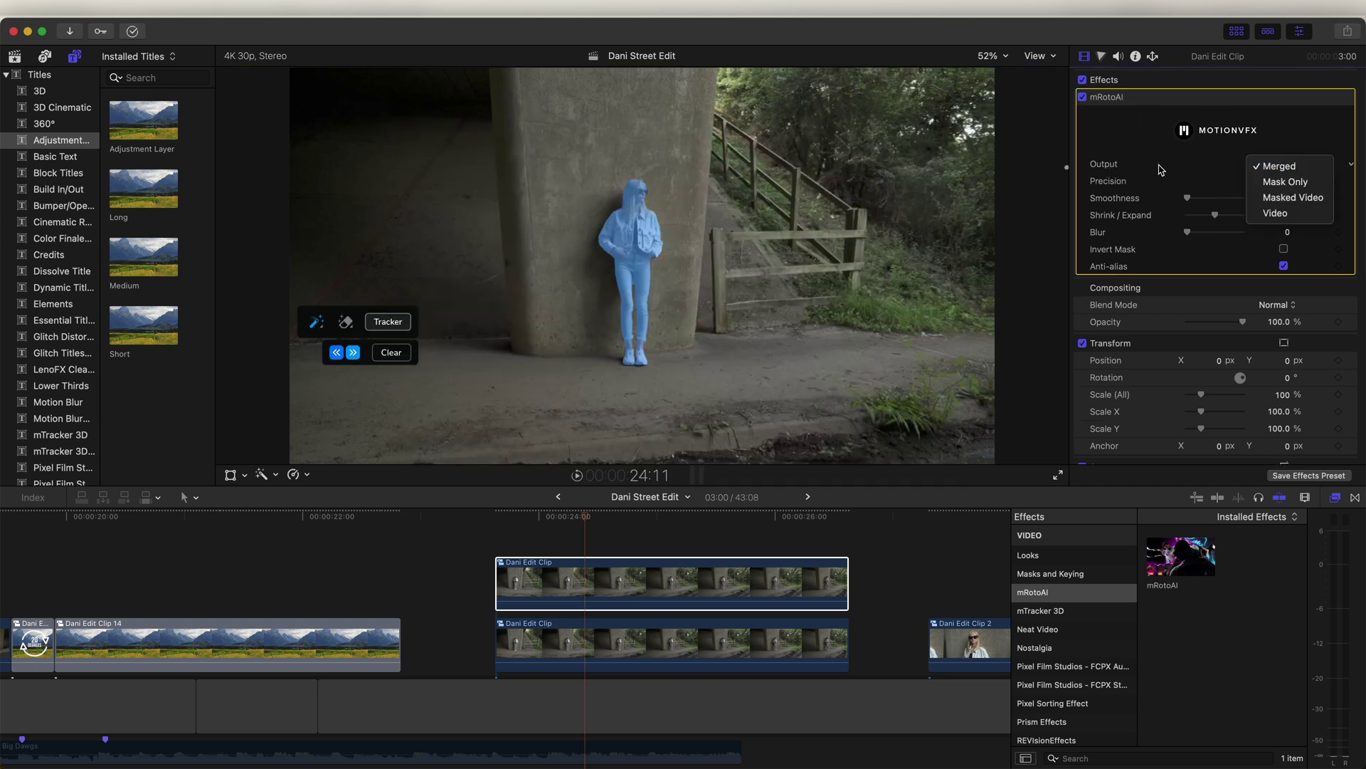
pyautogui.click(1282, 198)
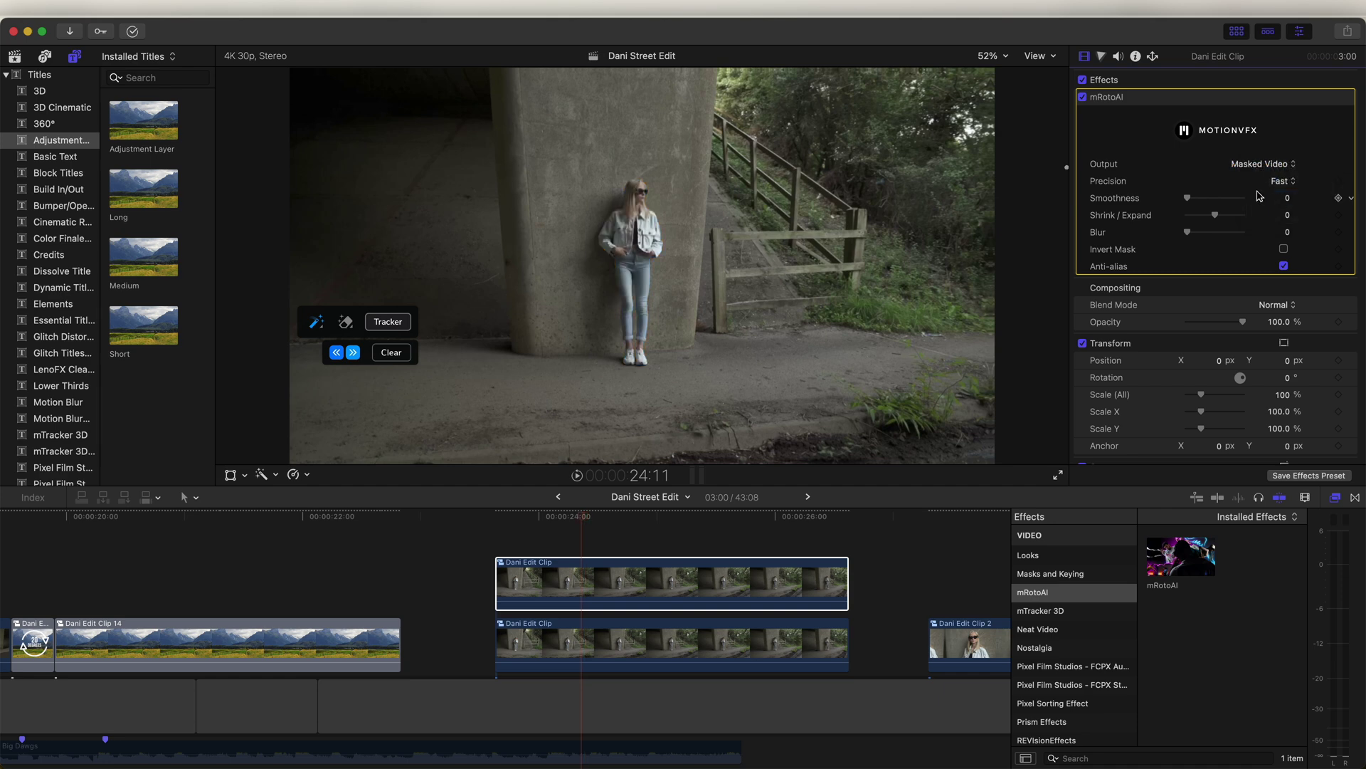
pyautogui.click(595, 642)
pyautogui.press('v')
pyautogui.moveTo(582, 520)
pyautogui.mouseDown()
pyautogui.moveTo(523, 523)
pyautogui.moveTo(683, 525)
pyautogui.moveTo(579, 533)
pyautogui.mouseUp()
pyautogui.press('v')
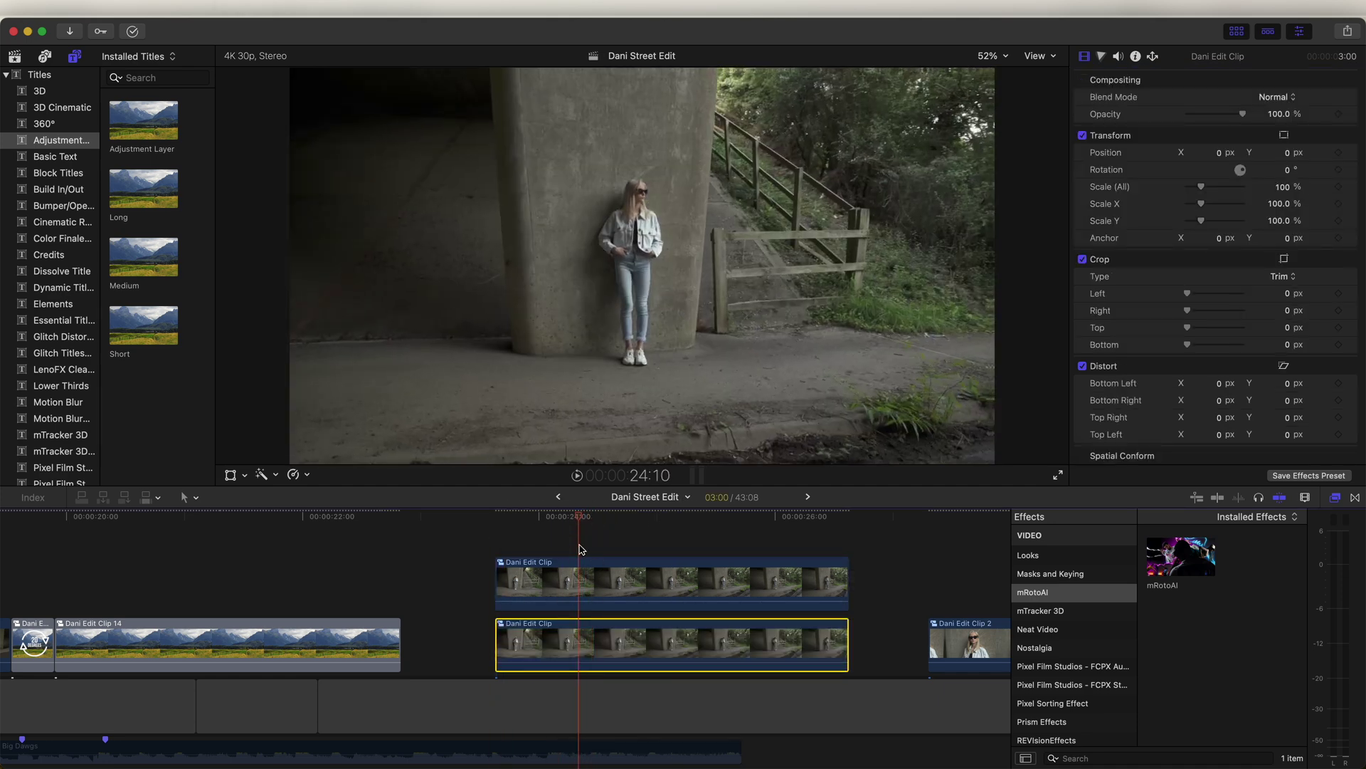
# Step: Apply the Russion Doll Replicator from the RN Replicator Effect category to the upper masked clip
pyautogui.click(582, 566)
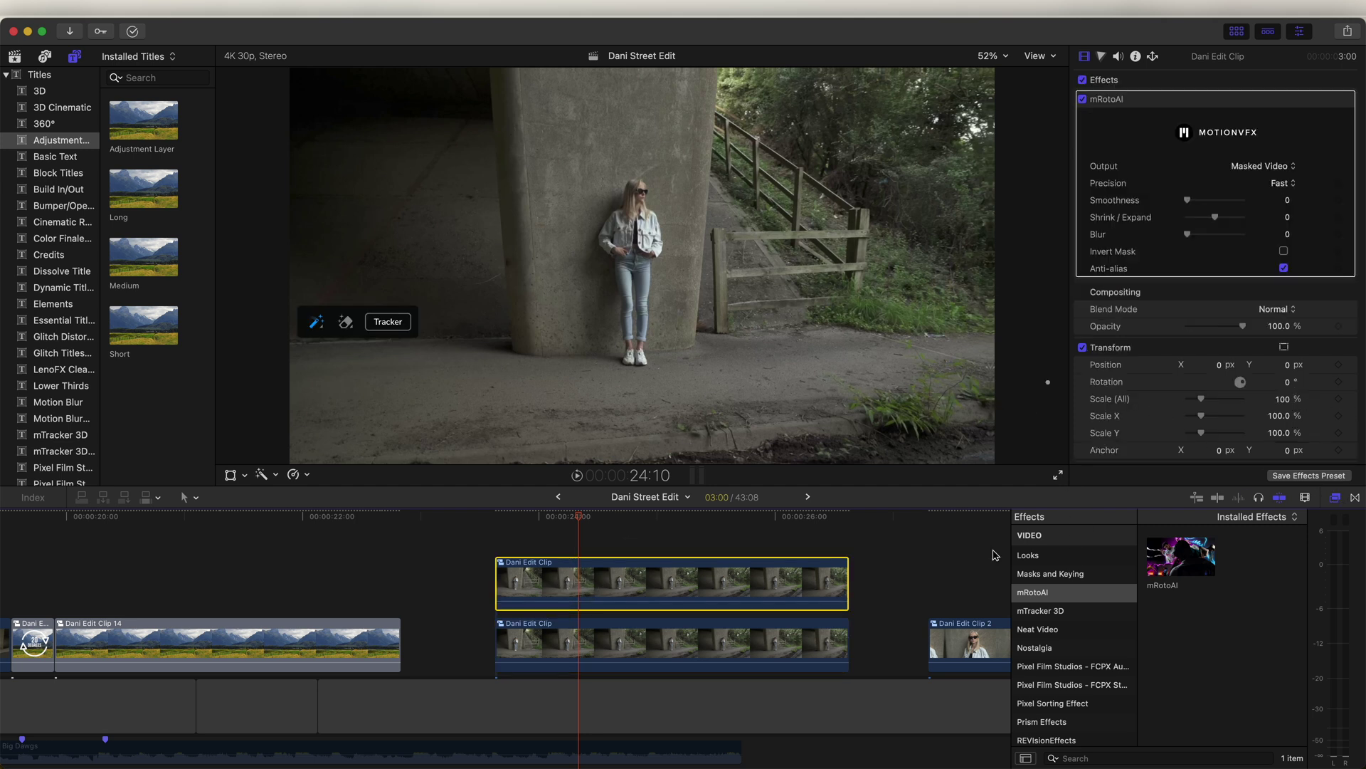
pyautogui.scroll(-10, 1057, 615)
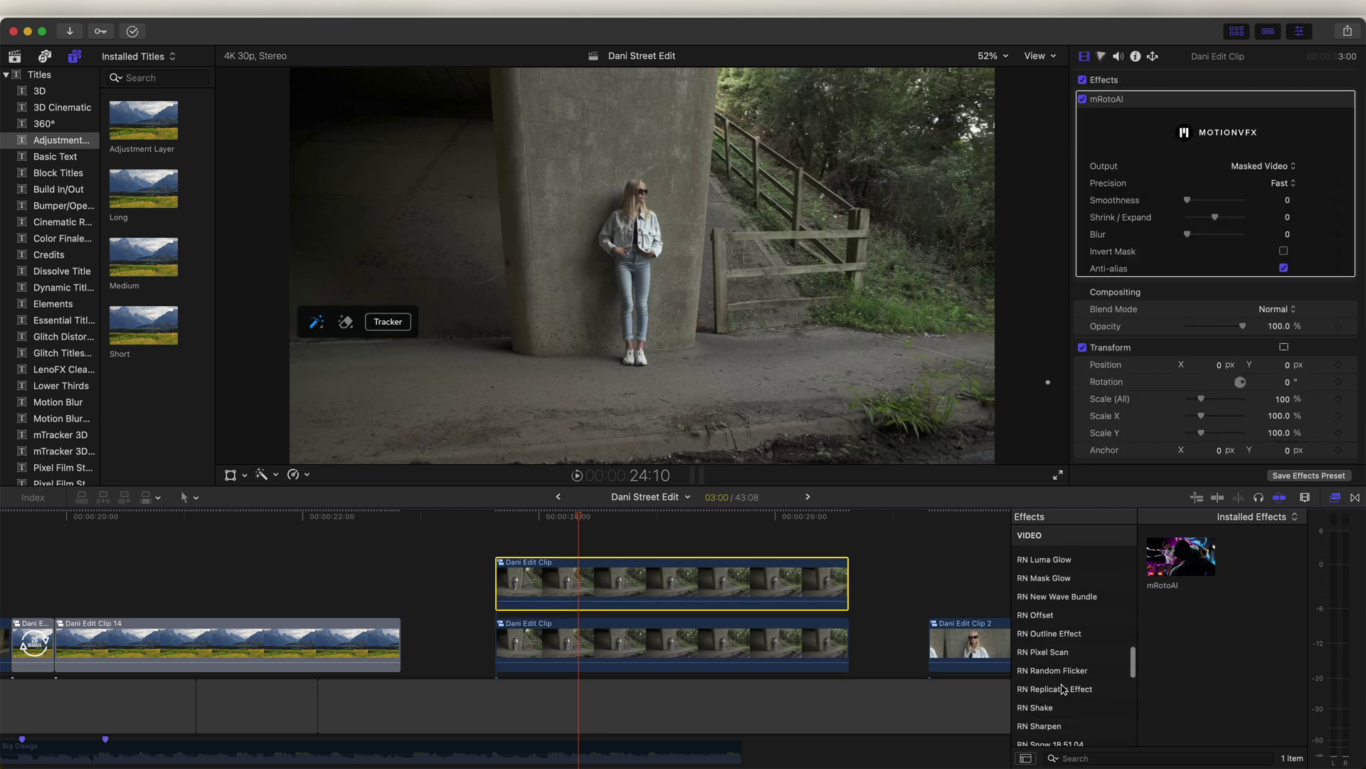
pyautogui.click(1064, 689)
pyautogui.click(1175, 626)
pyautogui.moveTo(1175, 626); pyautogui.dragTo(606, 587)
# Step: Set the replicator's Angle Amount to 100 and Lift Amount to 0, and turn on Reverse Stacking
pyautogui.scroll(-3, 1214, 270)
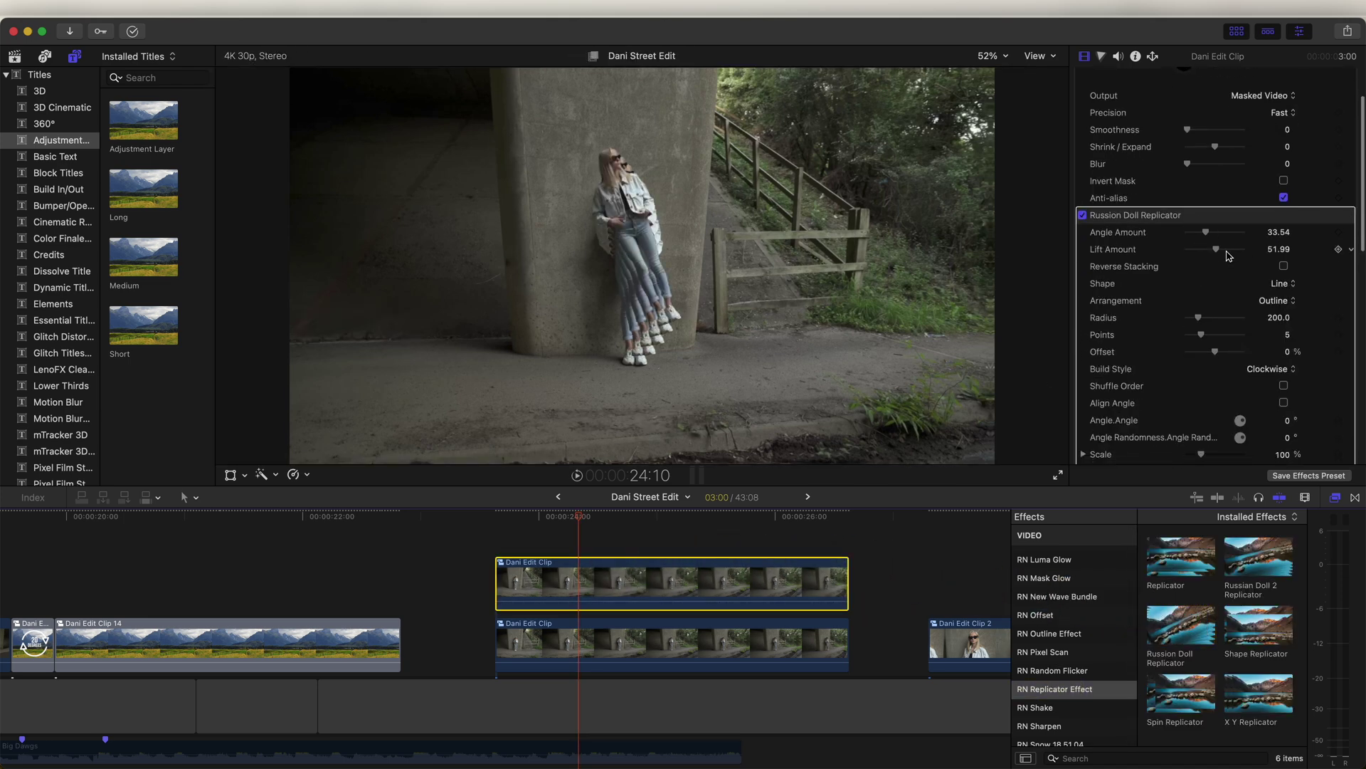
pyautogui.moveTo(1214, 252); pyautogui.dragTo(1274, 239)
pyautogui.click(1206, 235)
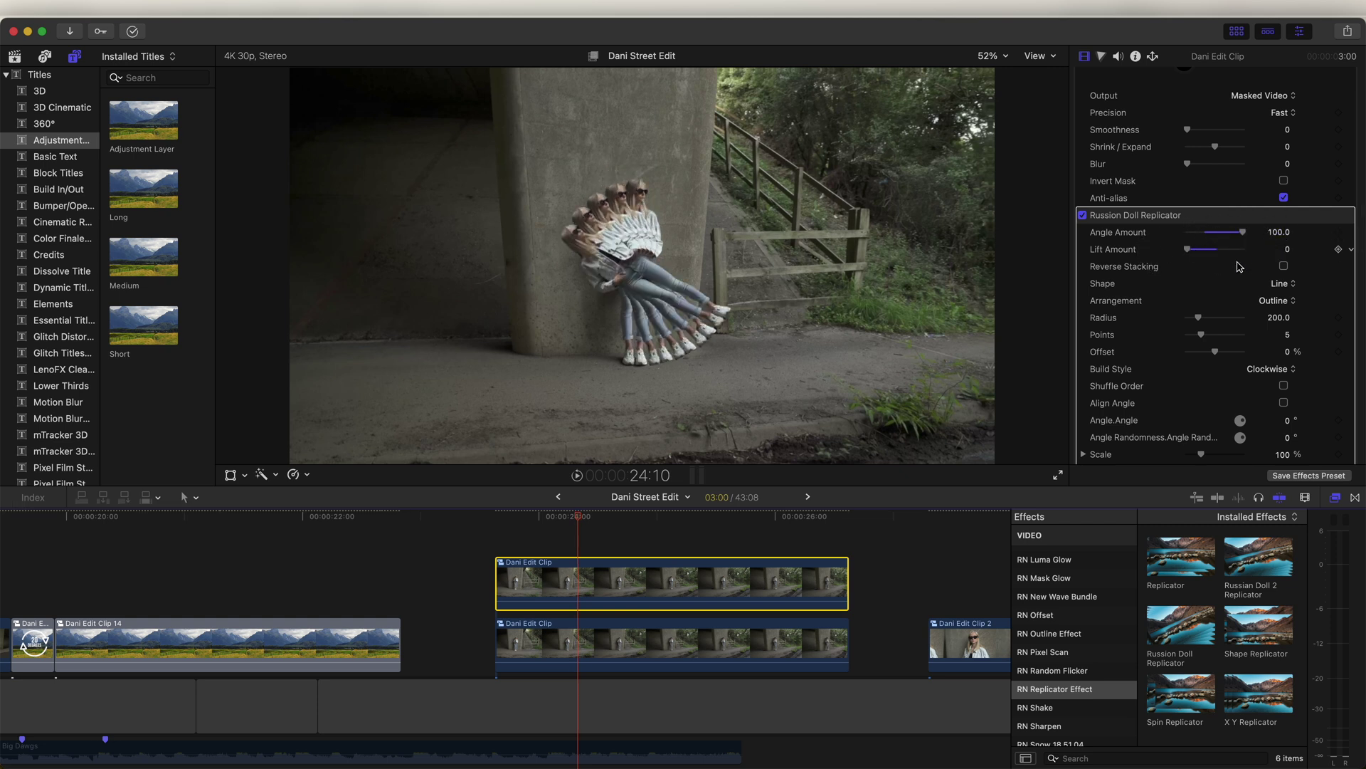
pyautogui.scroll(3, 1236, 306)
pyautogui.click(1285, 336)
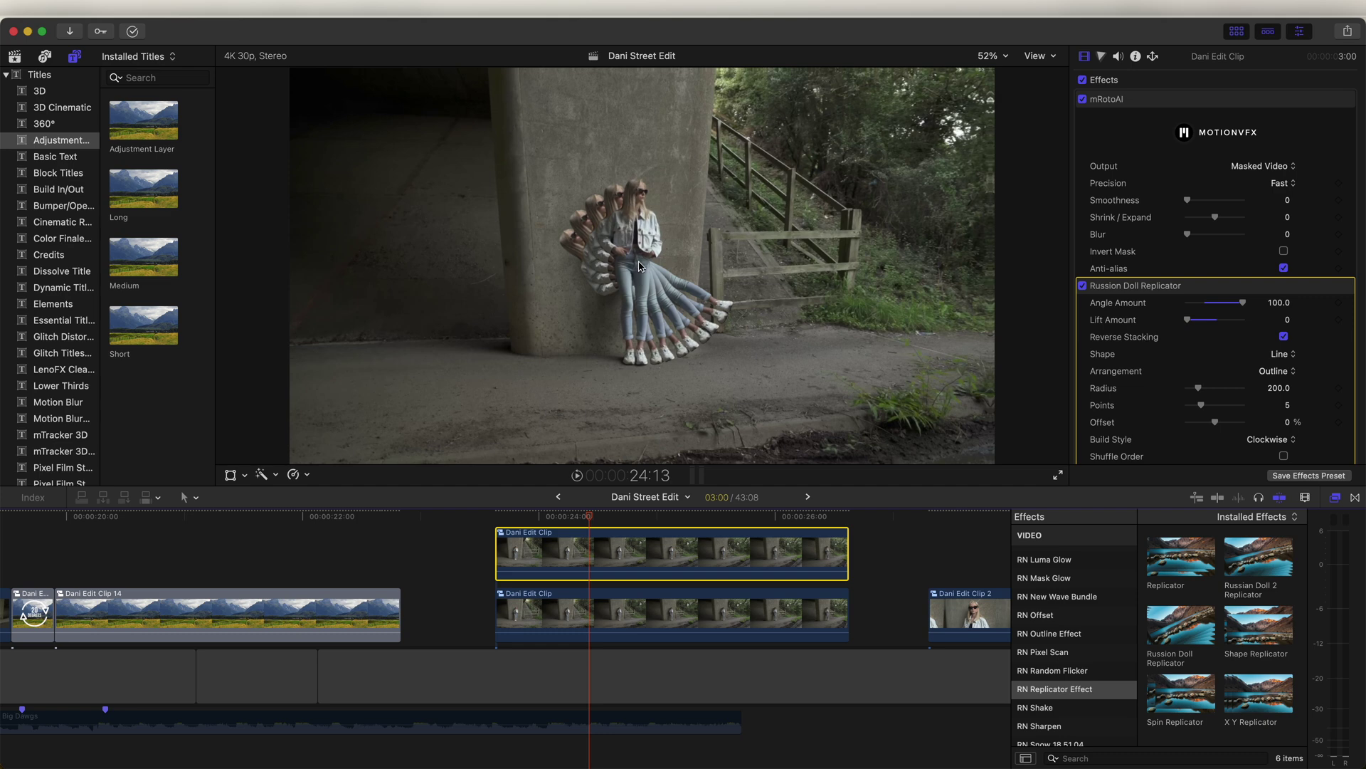
# Step: Add a second Russion Doll Replicator to the upper clip with Angle Amount 100, Lift Amount 0 and Reverse Stacking on
pyautogui.moveTo(1175, 628); pyautogui.dragTo(673, 548)
pyautogui.scroll(-5, 1196, 269)
pyautogui.scroll(-4, 1196, 269)
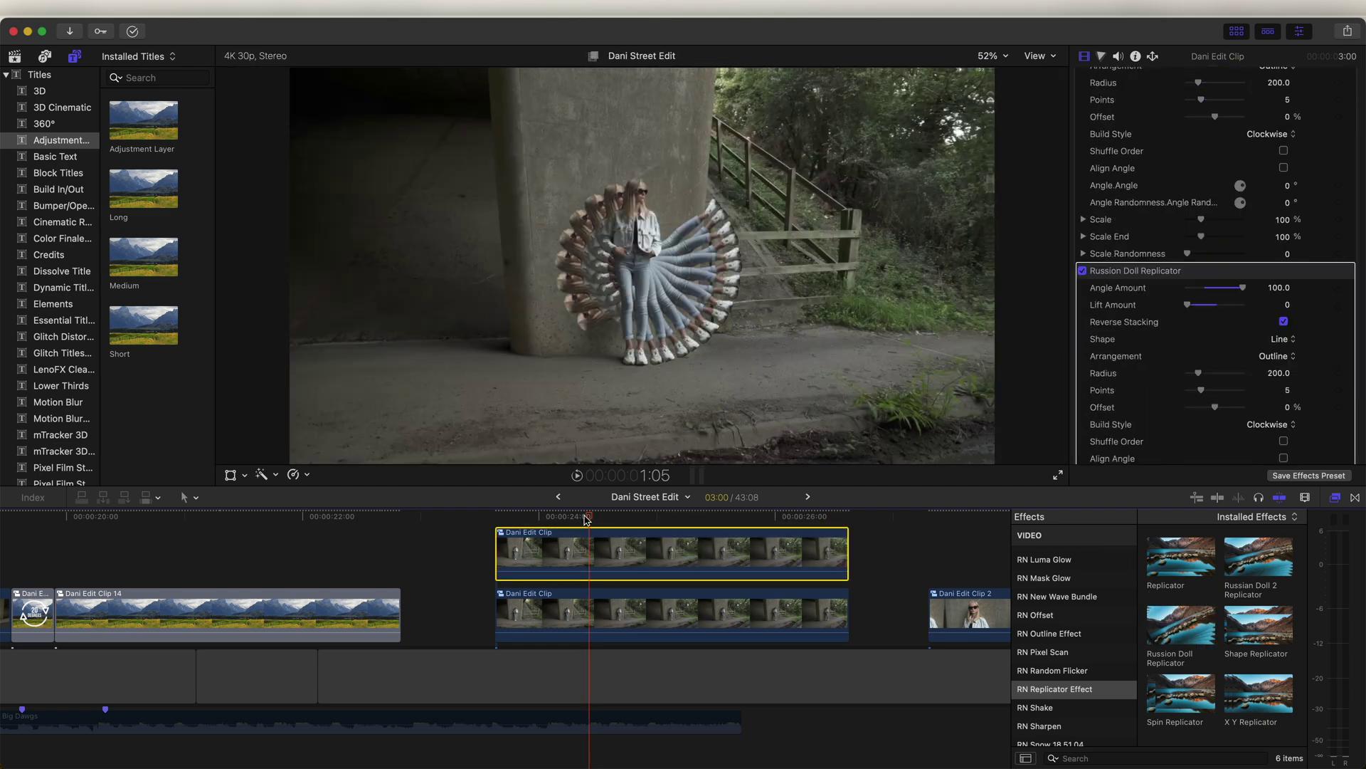
# Step: Play and scrub the stacked clips from start to end to review how the replicated figures animate
pyautogui.moveTo(589, 516); pyautogui.dragTo(501, 519)
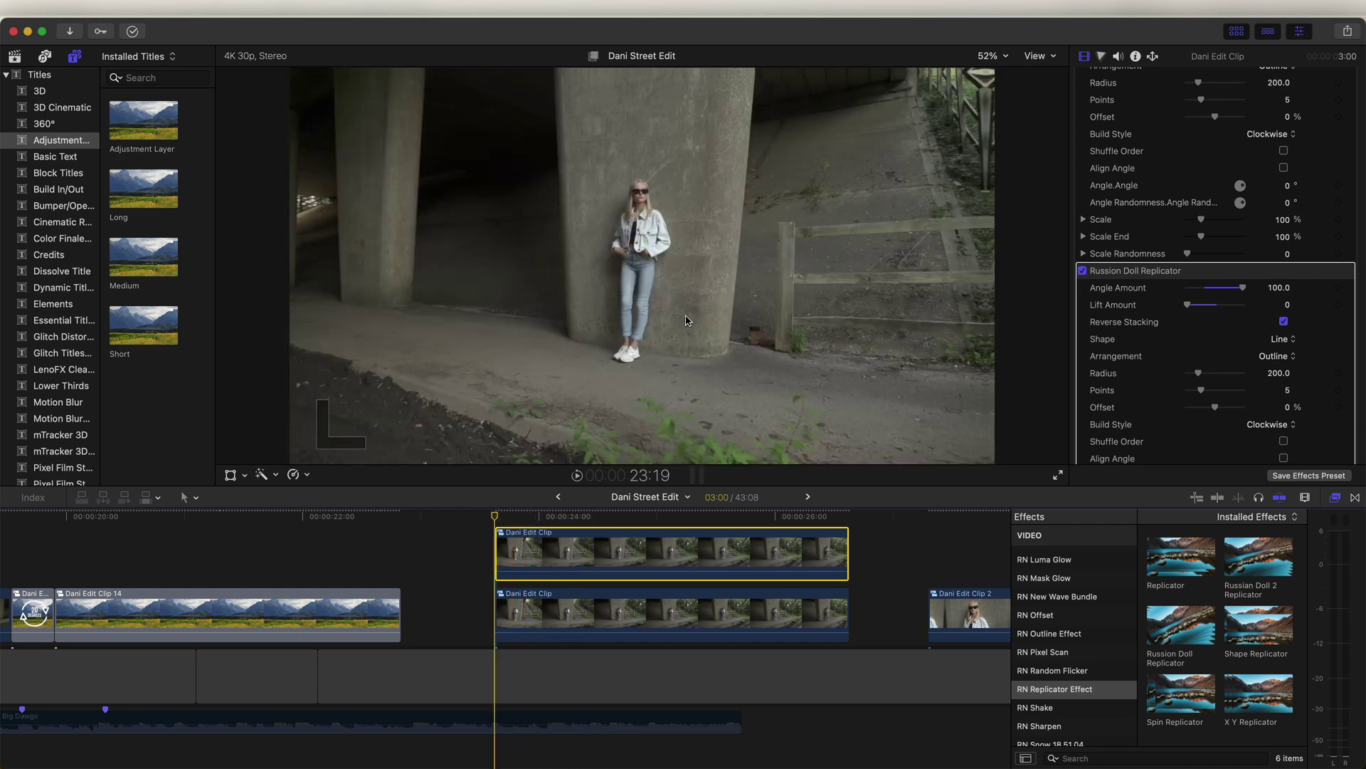
pyautogui.press('space')
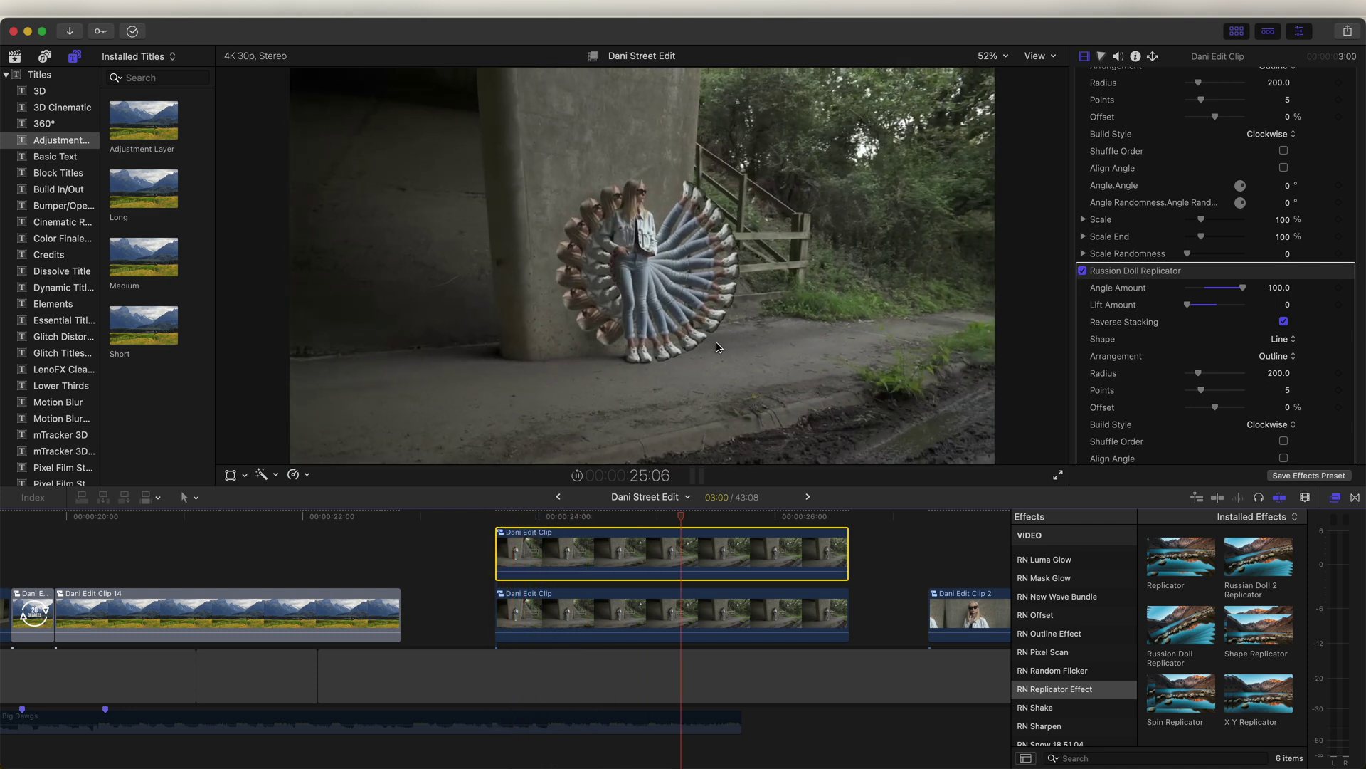
pyautogui.click(838, 515)
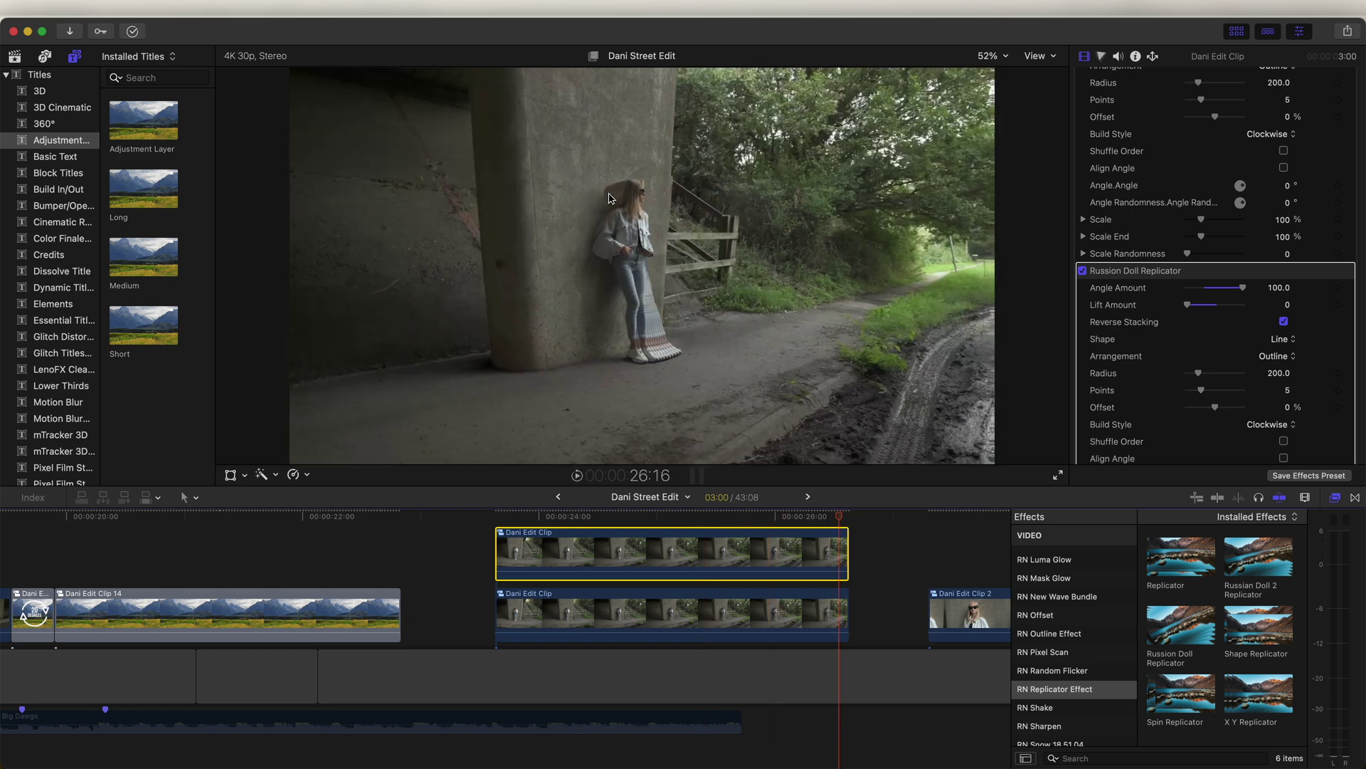
pyautogui.moveTo(841, 517); pyautogui.dragTo(569, 515)
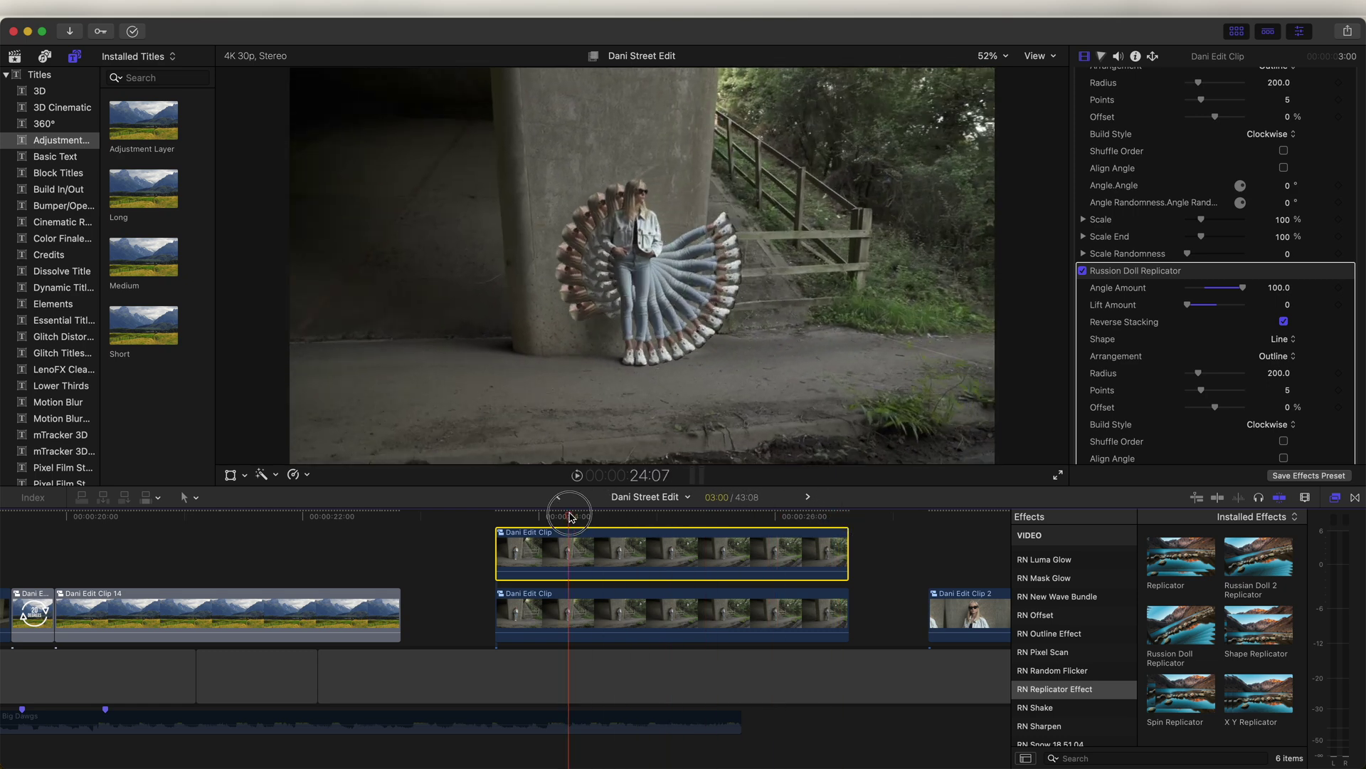
pyautogui.scroll(-2, 1222, 324)
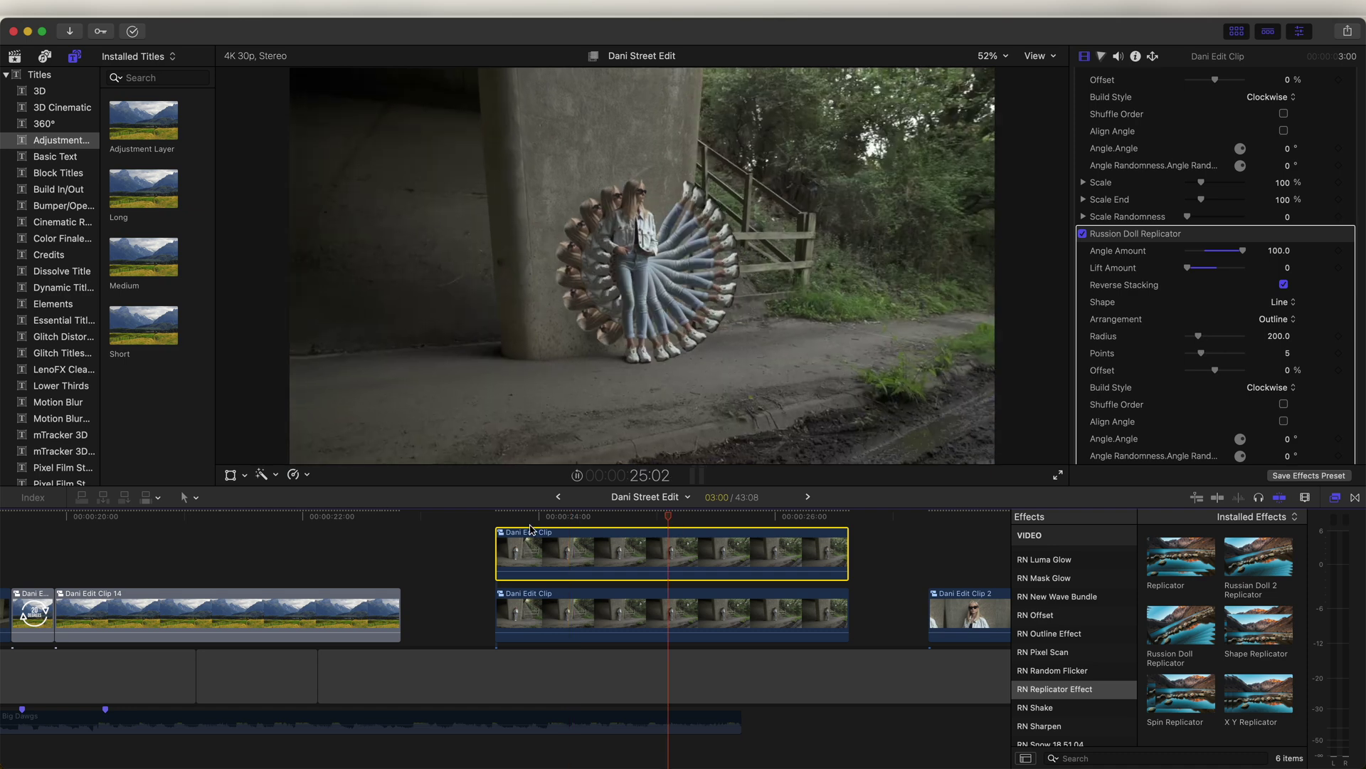
pyautogui.press('space')
pyautogui.scroll(1, 565, 558)
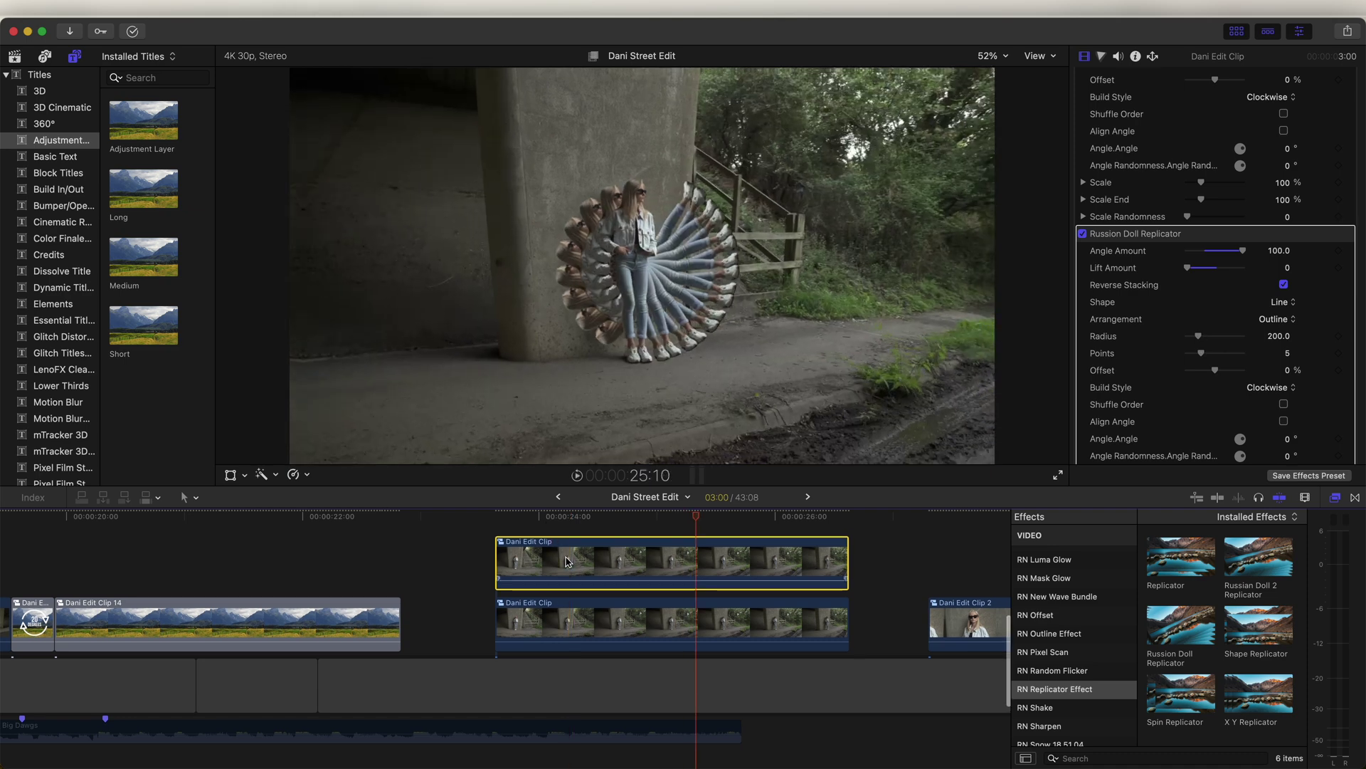
# Step: Combine the upper masked clip and the lower original into a new compound clip
pyautogui.moveTo(482, 564); pyautogui.dragTo(602, 649)
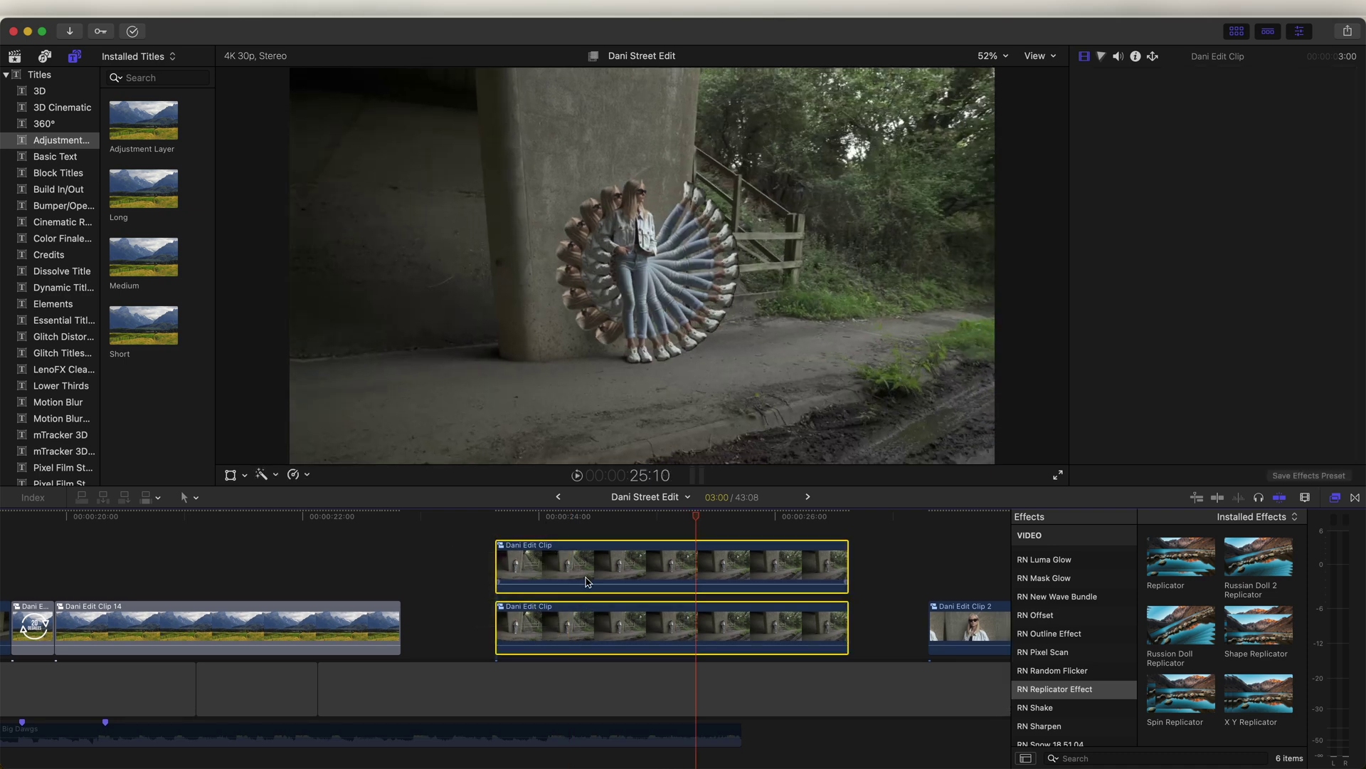
pyautogui.rightClick(585, 577)
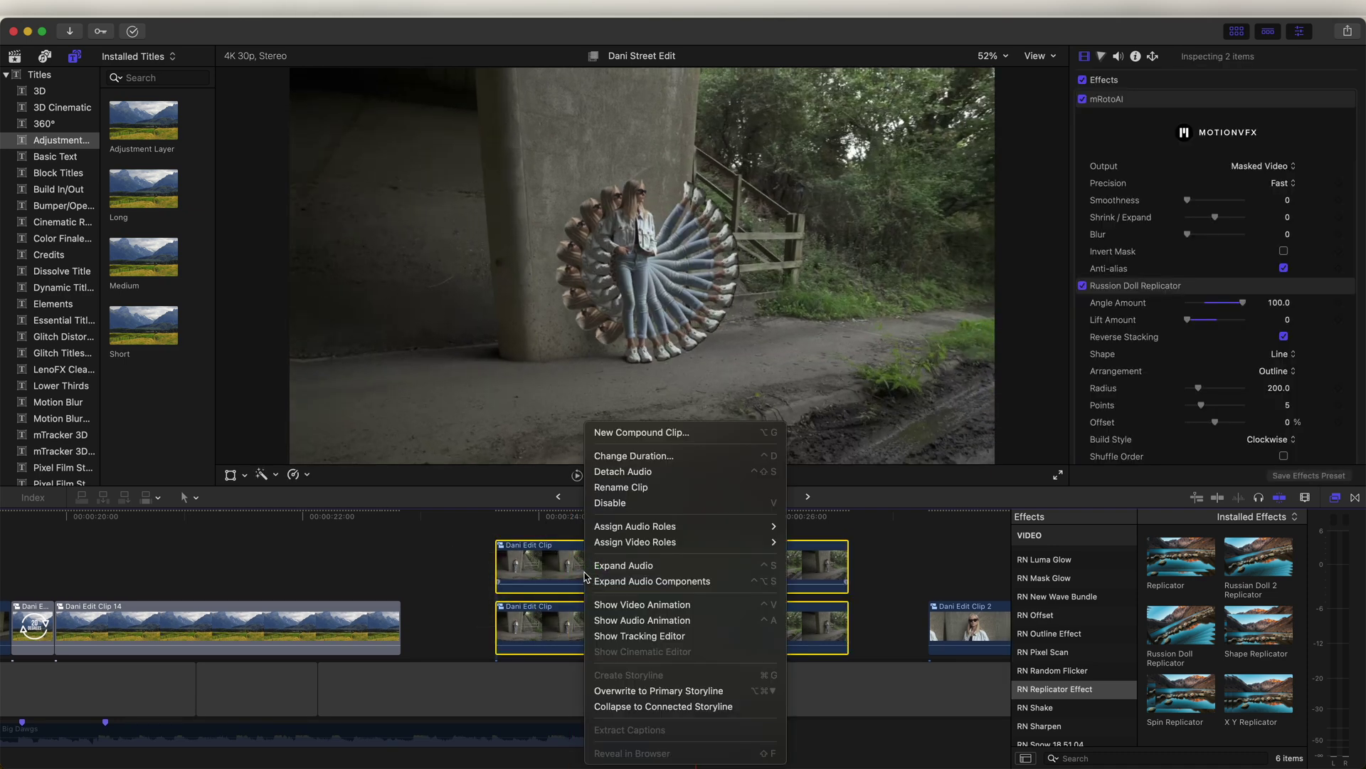
pyautogui.click(644, 433)
pyautogui.click(870, 423)
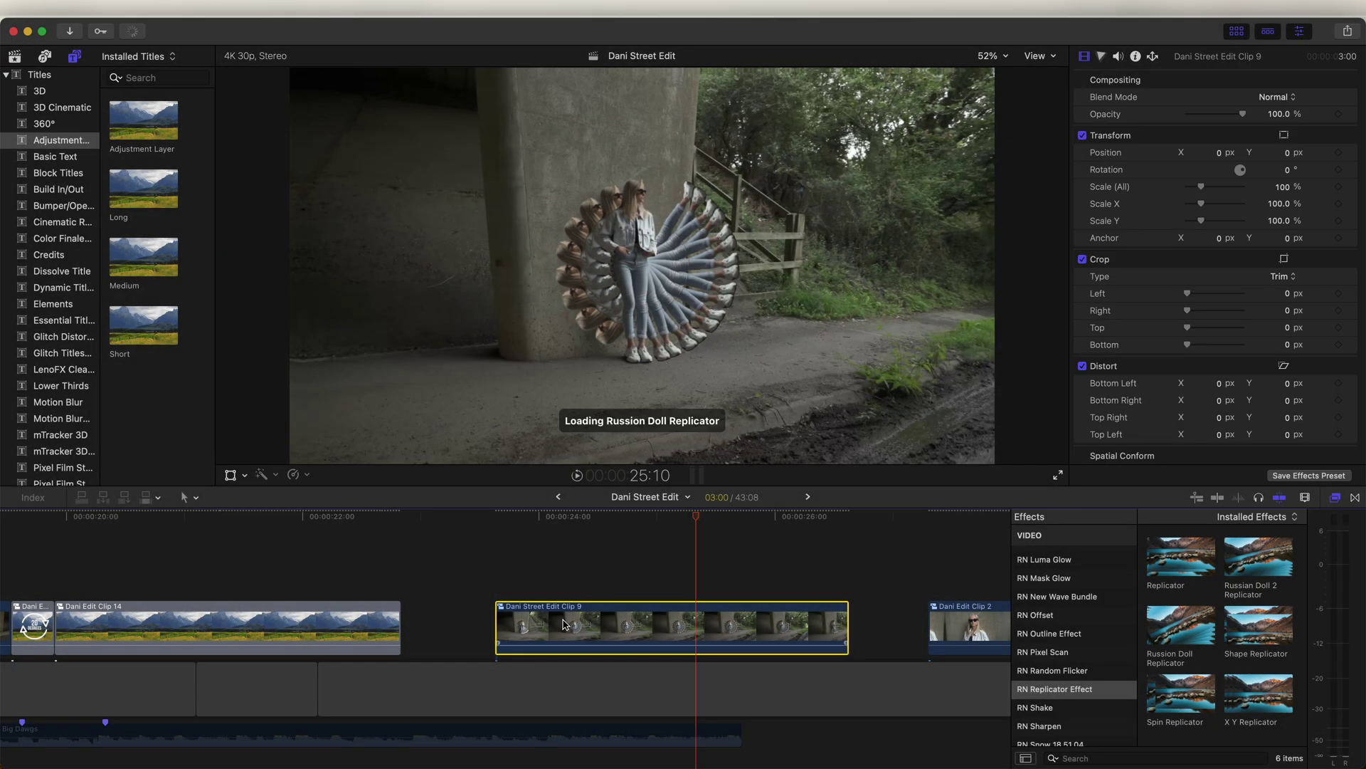
# Step: Add a retiming hold segment at the first frame of the compound clip
pyautogui.click(514, 517)
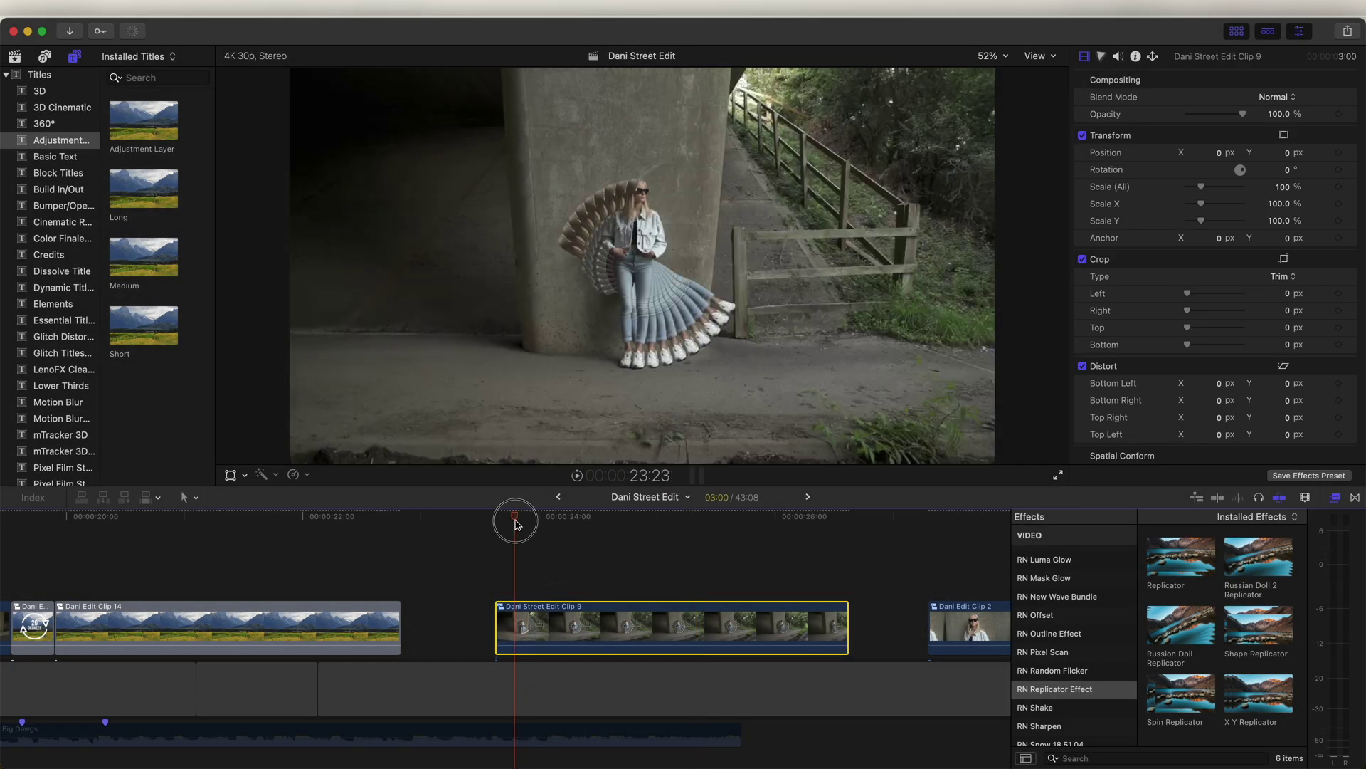
pyautogui.press('Up')
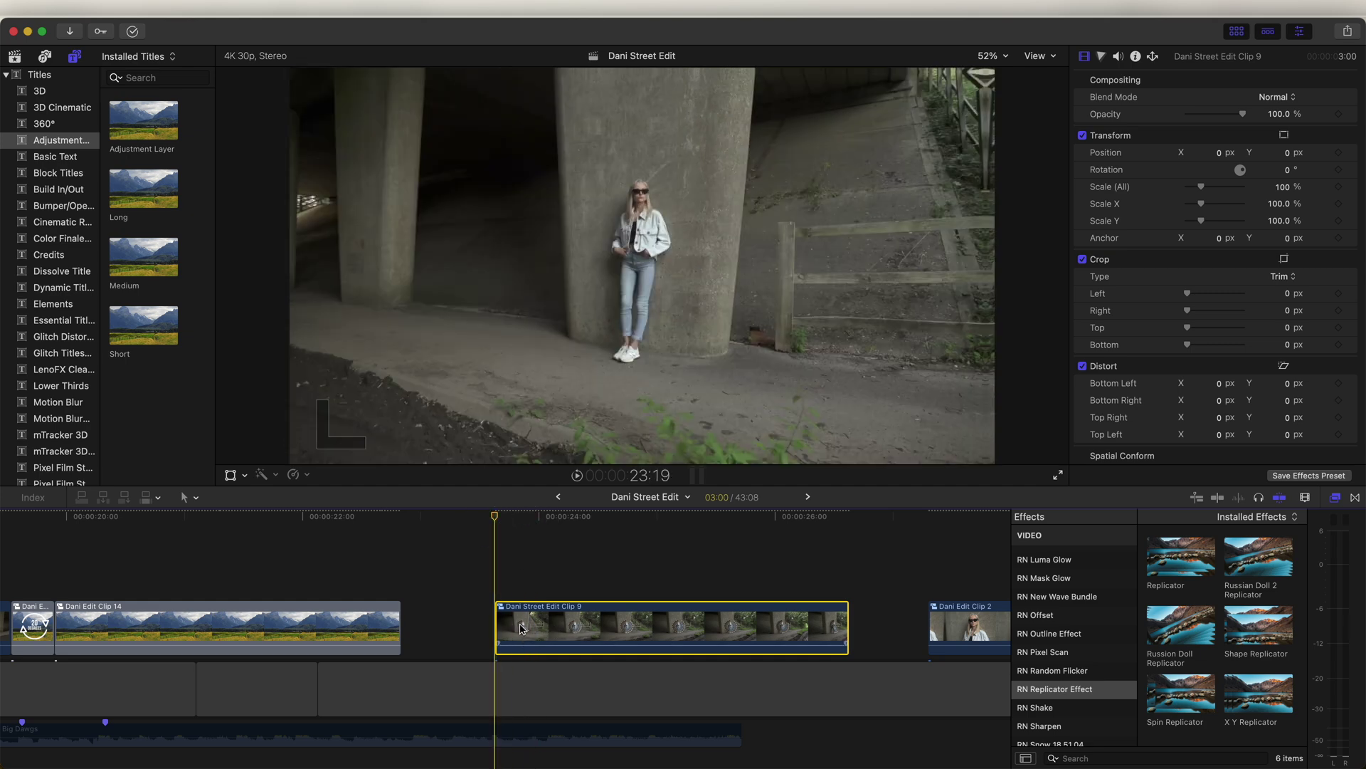
pyautogui.hotkey('shift', 'h')
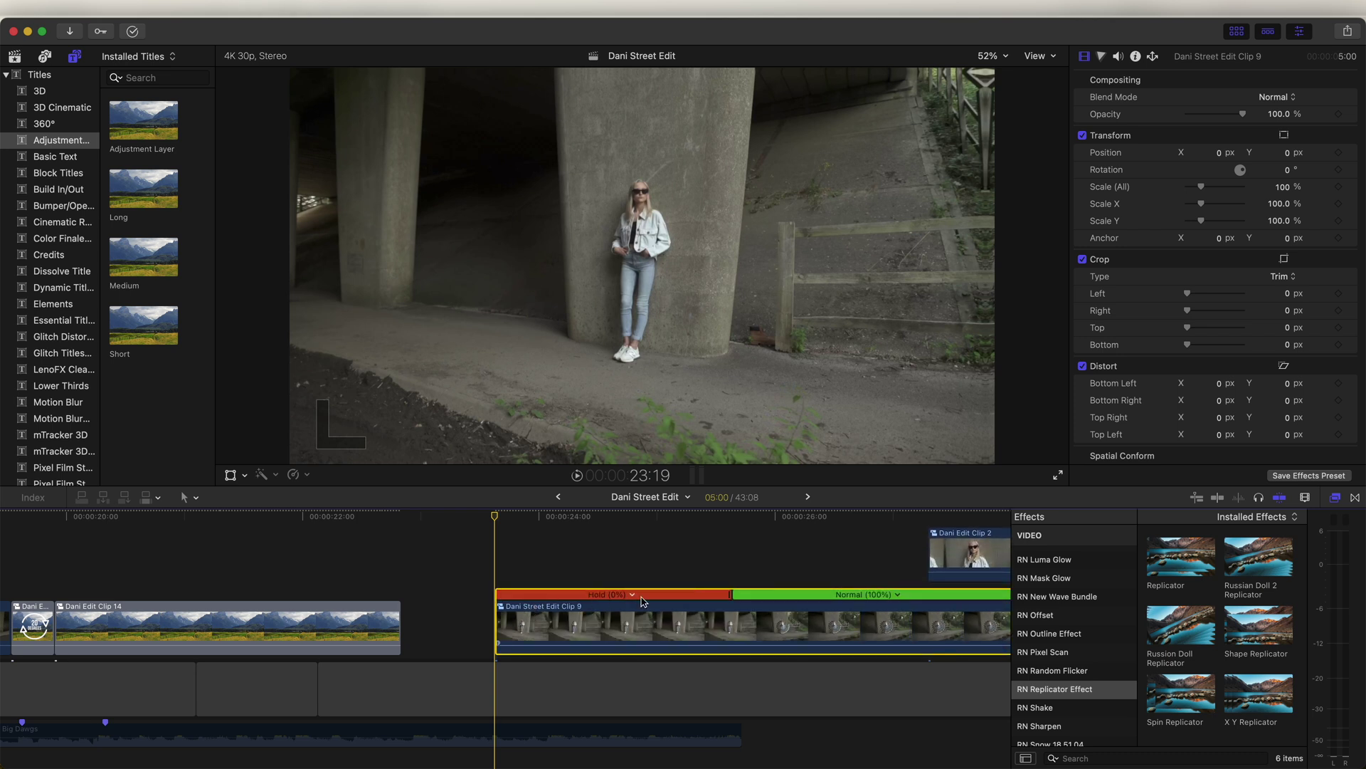
# Step: Add the Zoom In target zoom transition to the compound clip's start, lengthen it to 1:24 and shorten the hold segment
pyautogui.click(497, 631)
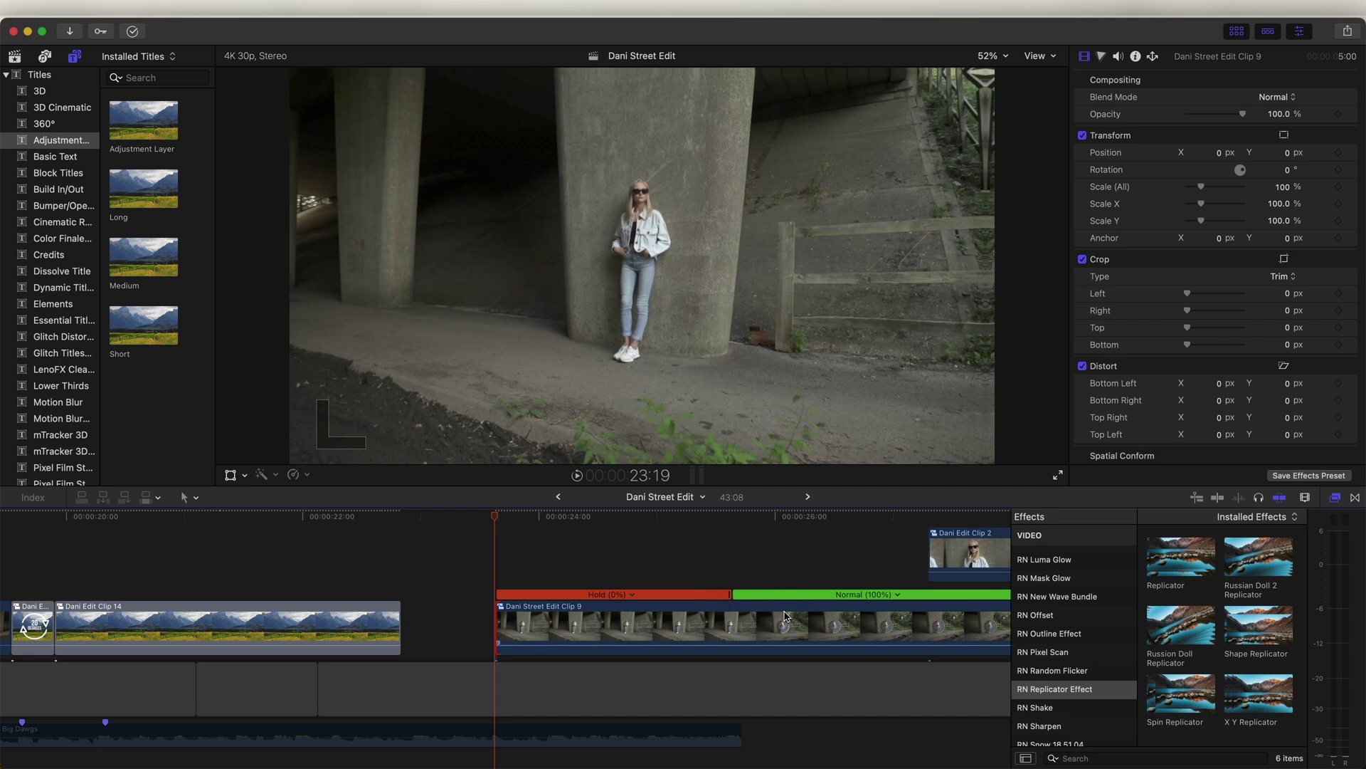
pyautogui.click(1355, 500)
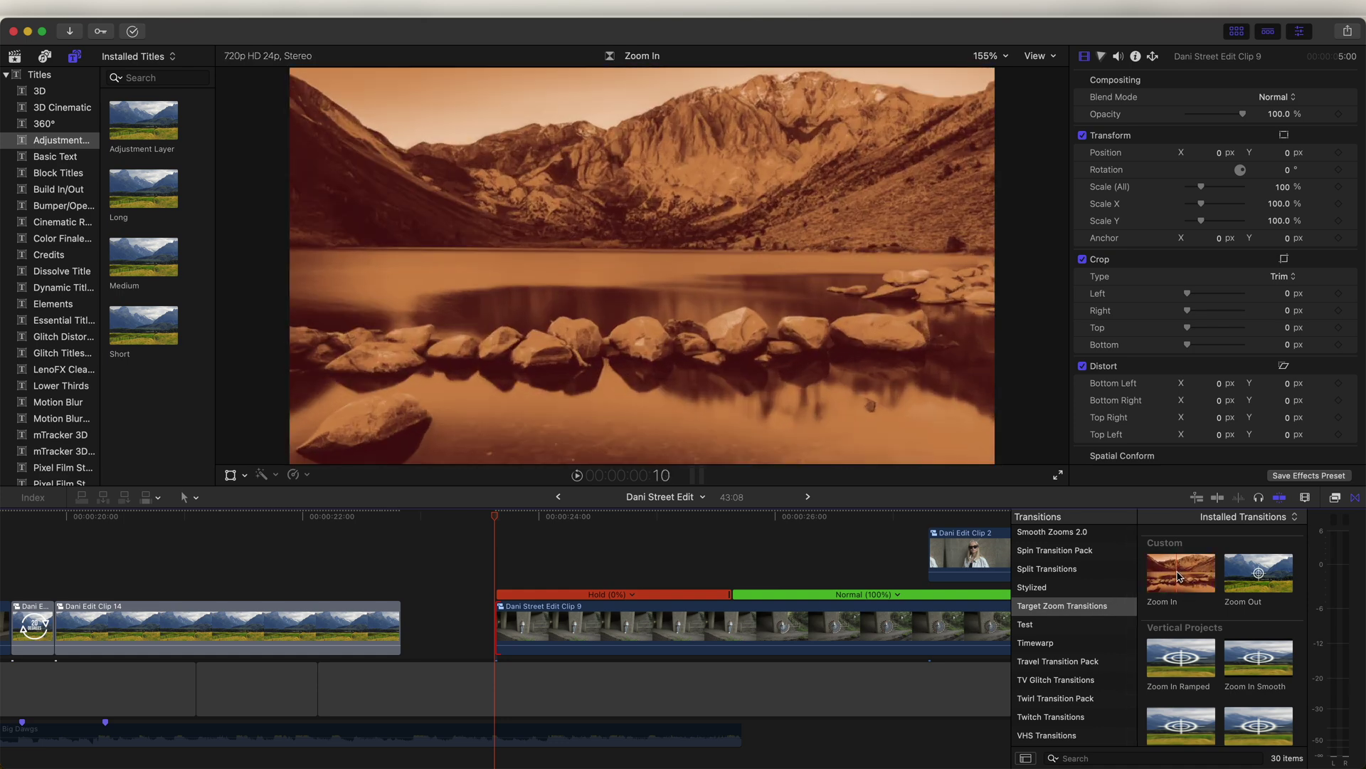
pyautogui.moveTo(1178, 575); pyautogui.dragTo(582, 619)
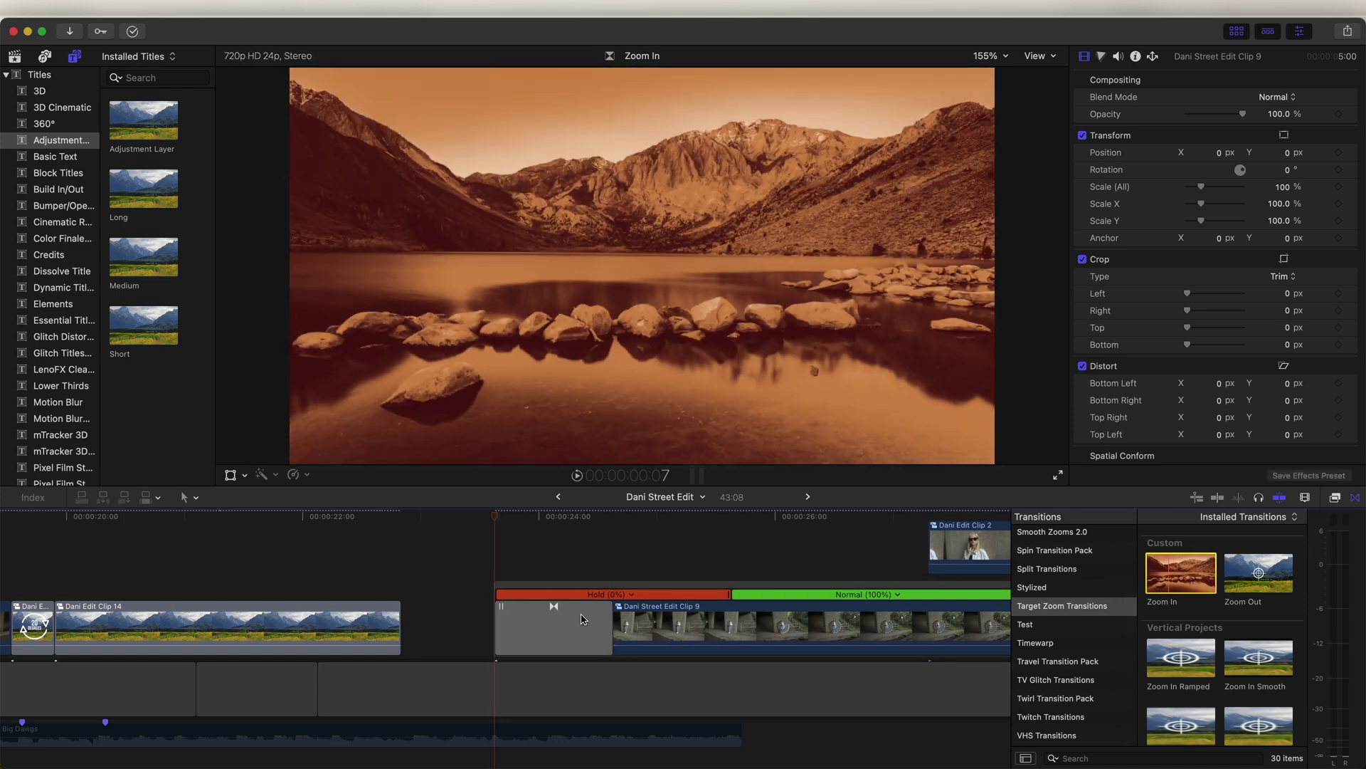
pyautogui.moveTo(610, 624); pyautogui.dragTo(707, 621)
pyautogui.moveTo(497, 614); pyautogui.dragTo(631, 609)
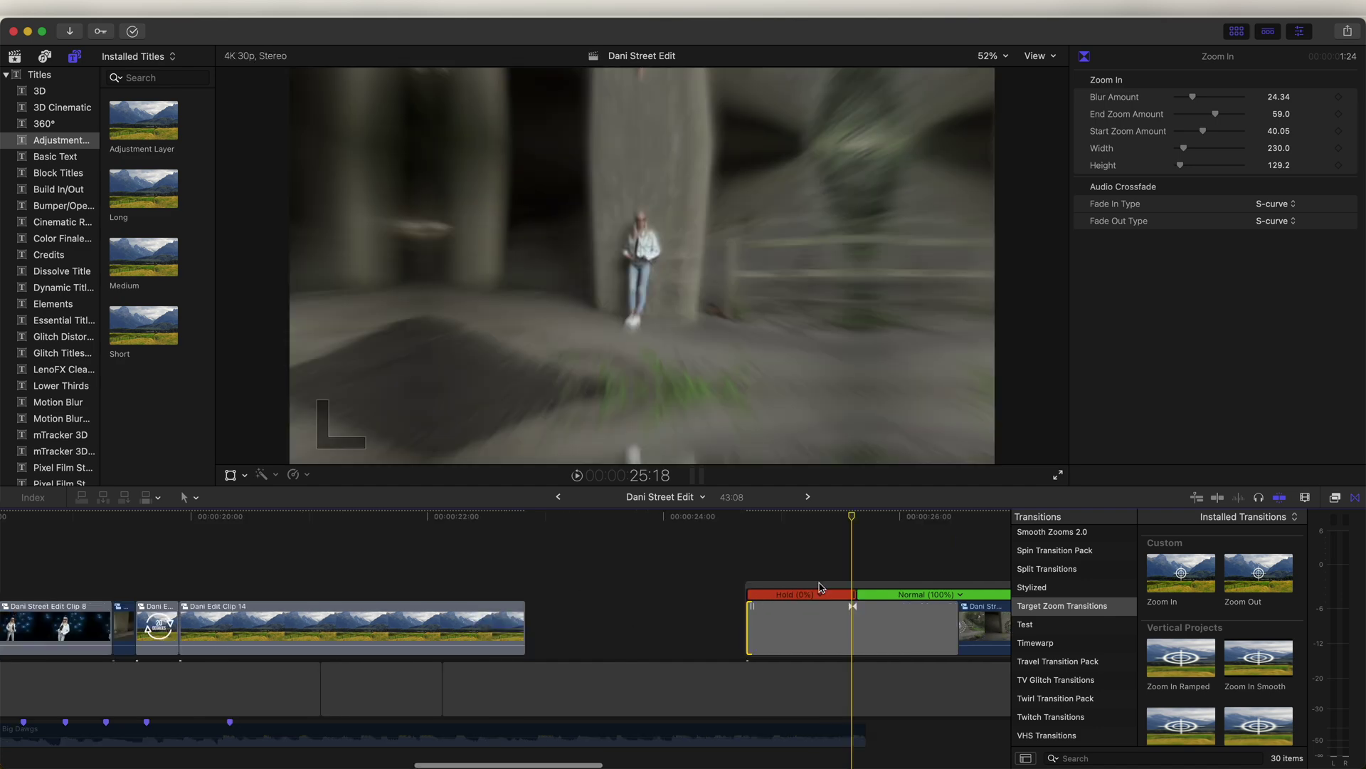
# Step: Move the compound clip with its transition above Dani Edit Clip 14, starting about halfway along that clip
pyautogui.moveTo(819, 585); pyautogui.dragTo(476, 518)
pyautogui.moveTo(314, 519); pyautogui.dragTo(379, 520)
pyautogui.scroll(2, 434, 563)
pyautogui.moveTo(447, 585); pyautogui.dragTo(412, 585)
# Step: Reposition the Zoom In transition's target point near the right edge of the picture and play back the zoom
pyautogui.click(441, 605)
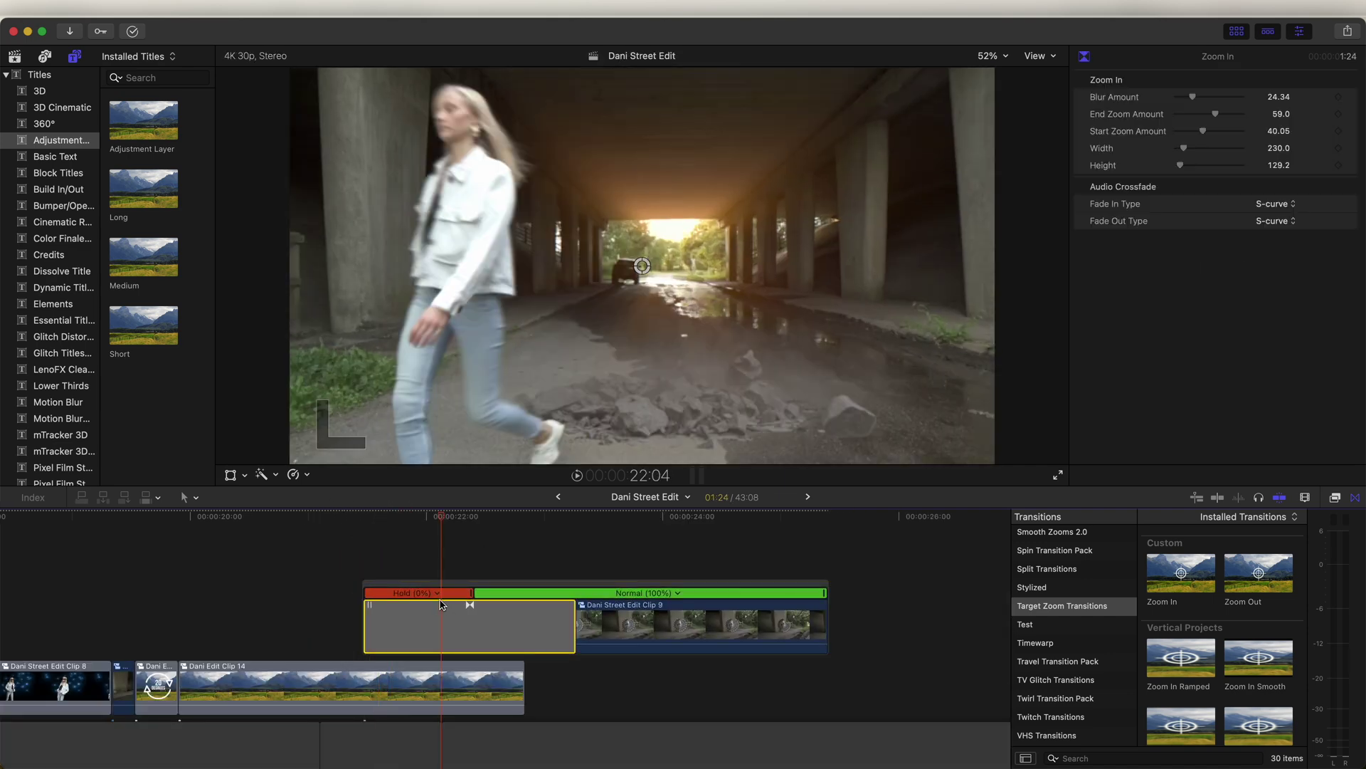
pyautogui.moveTo(642, 266); pyautogui.dragTo(991, 237)
pyautogui.press('space')
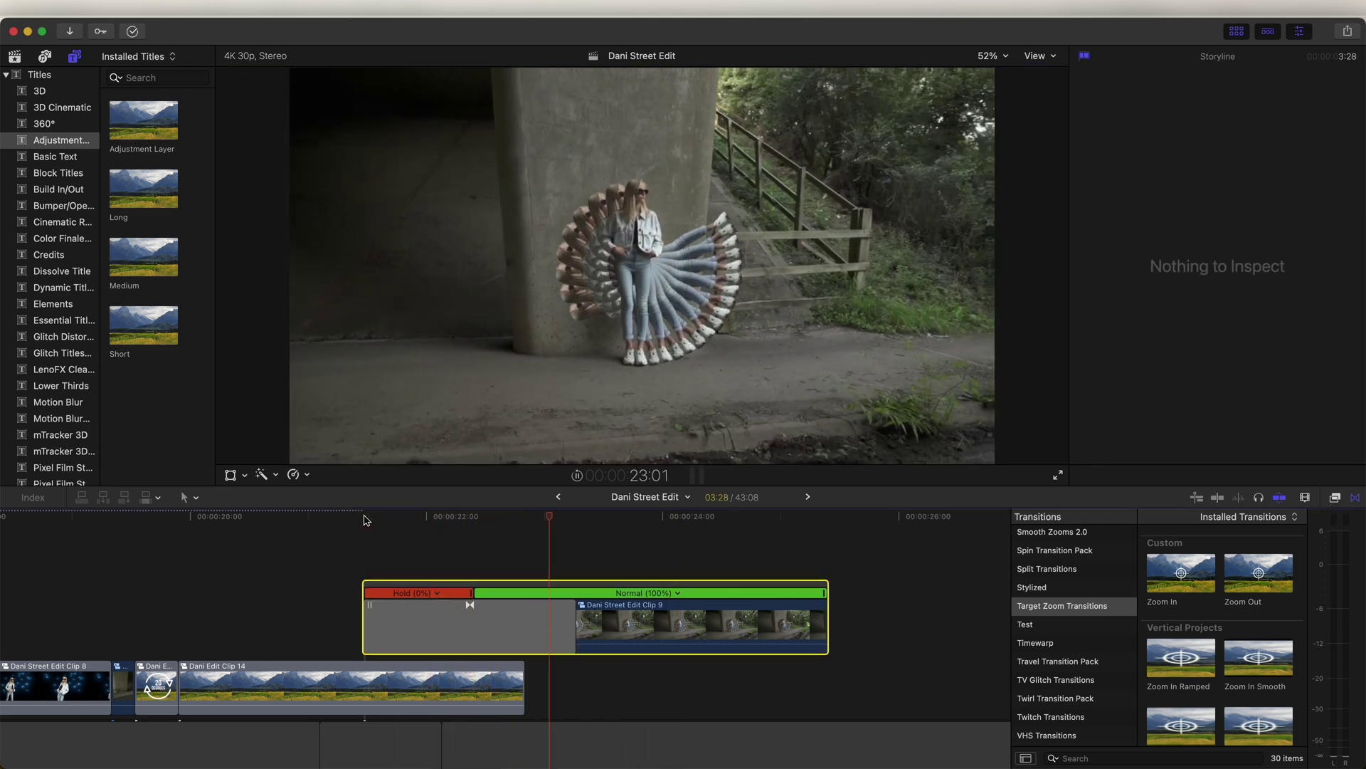
pyautogui.press('space')
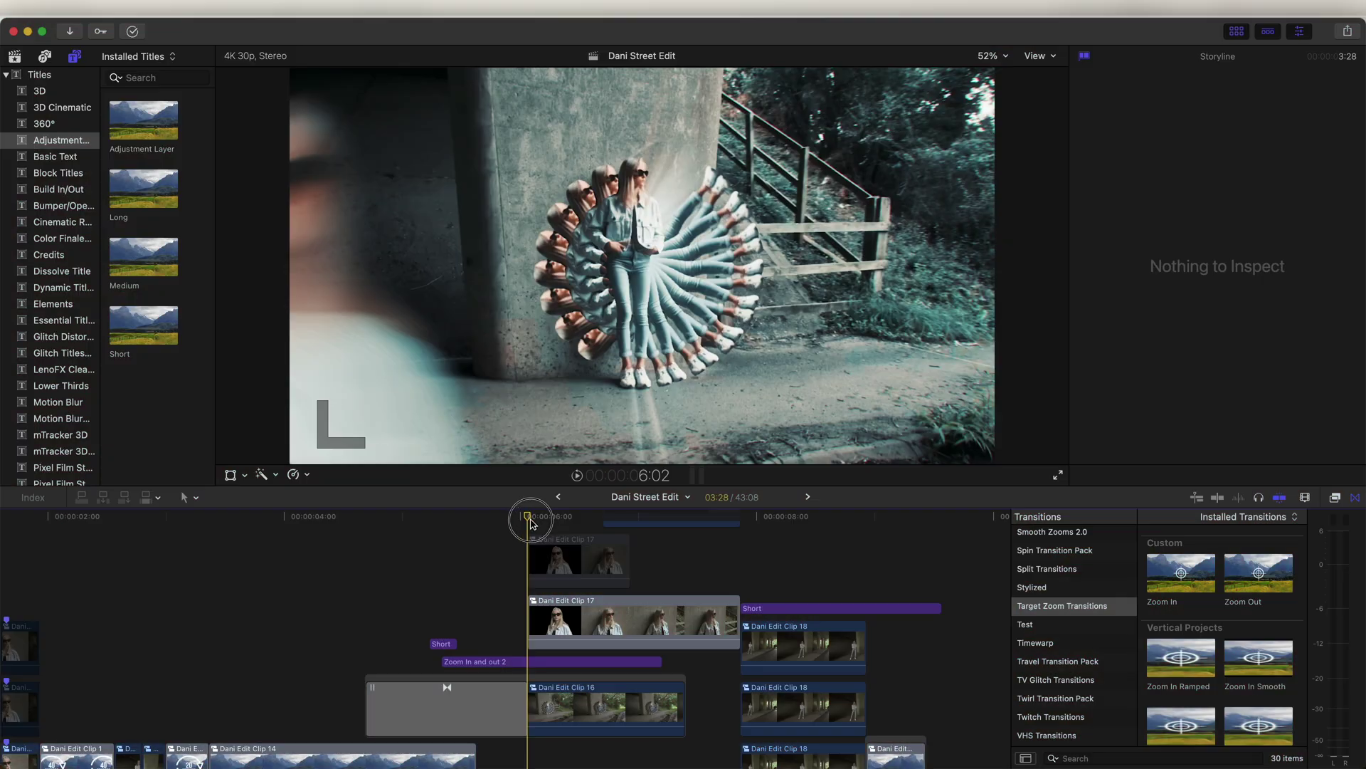
pyautogui.moveTo(546, 520); pyautogui.dragTo(620, 527)
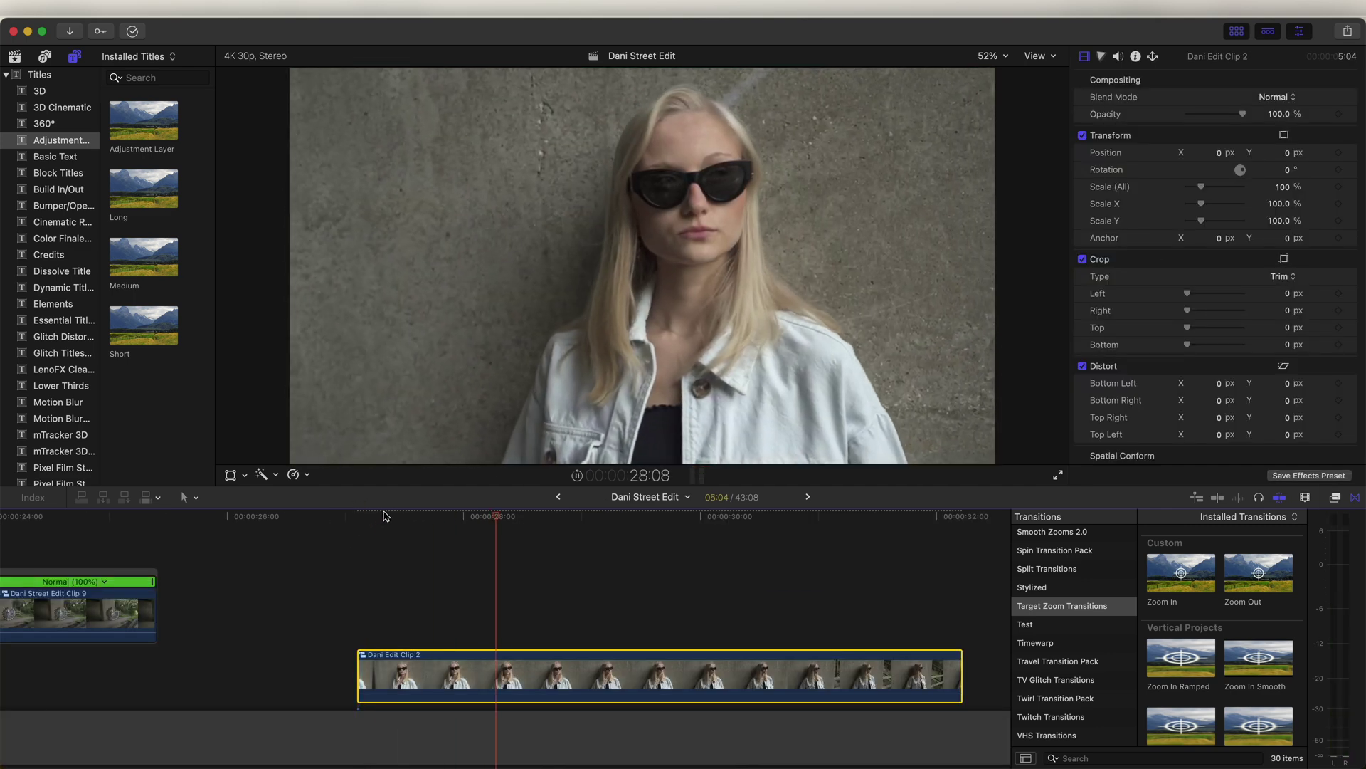
# Step: Split Dani Edit Clip 2 so that its first piece lasts 1:03
pyautogui.hscroll(-3, 427, 513)
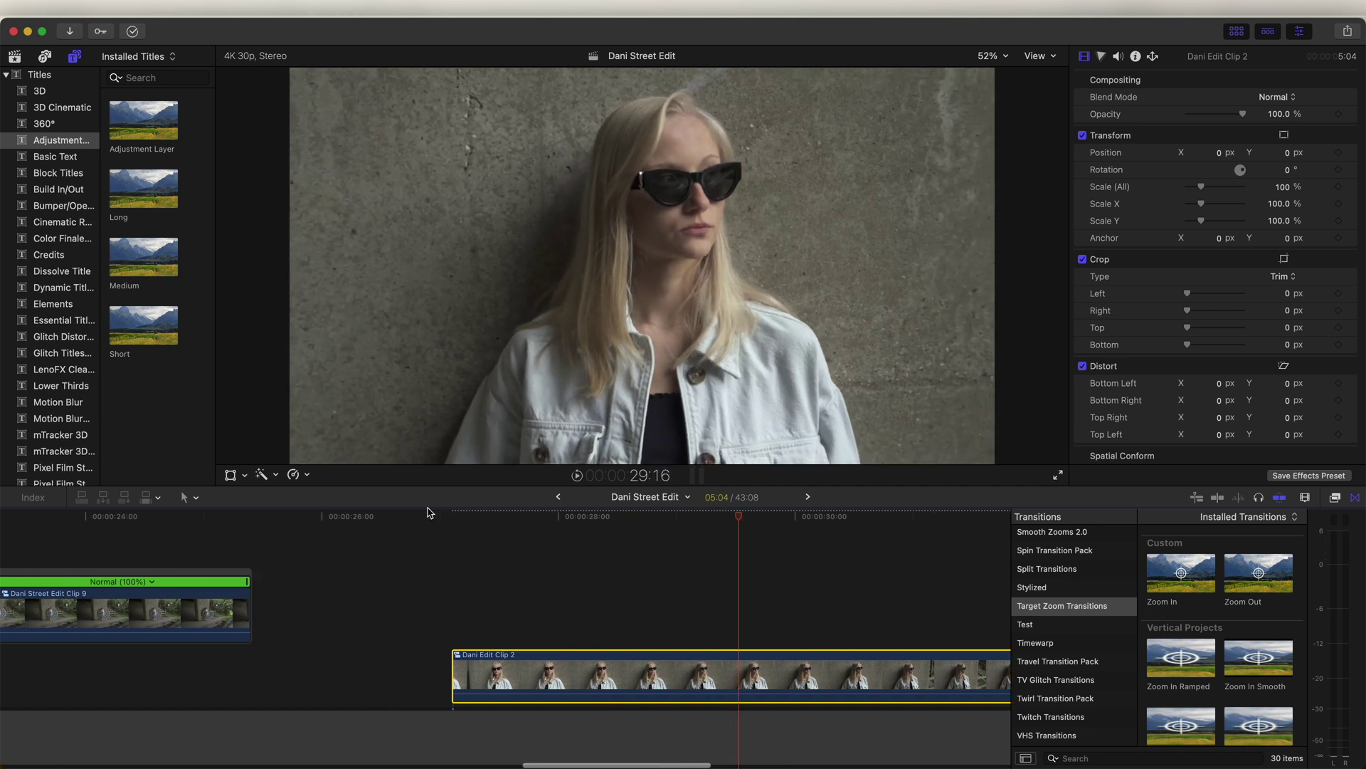
pyautogui.click(482, 516)
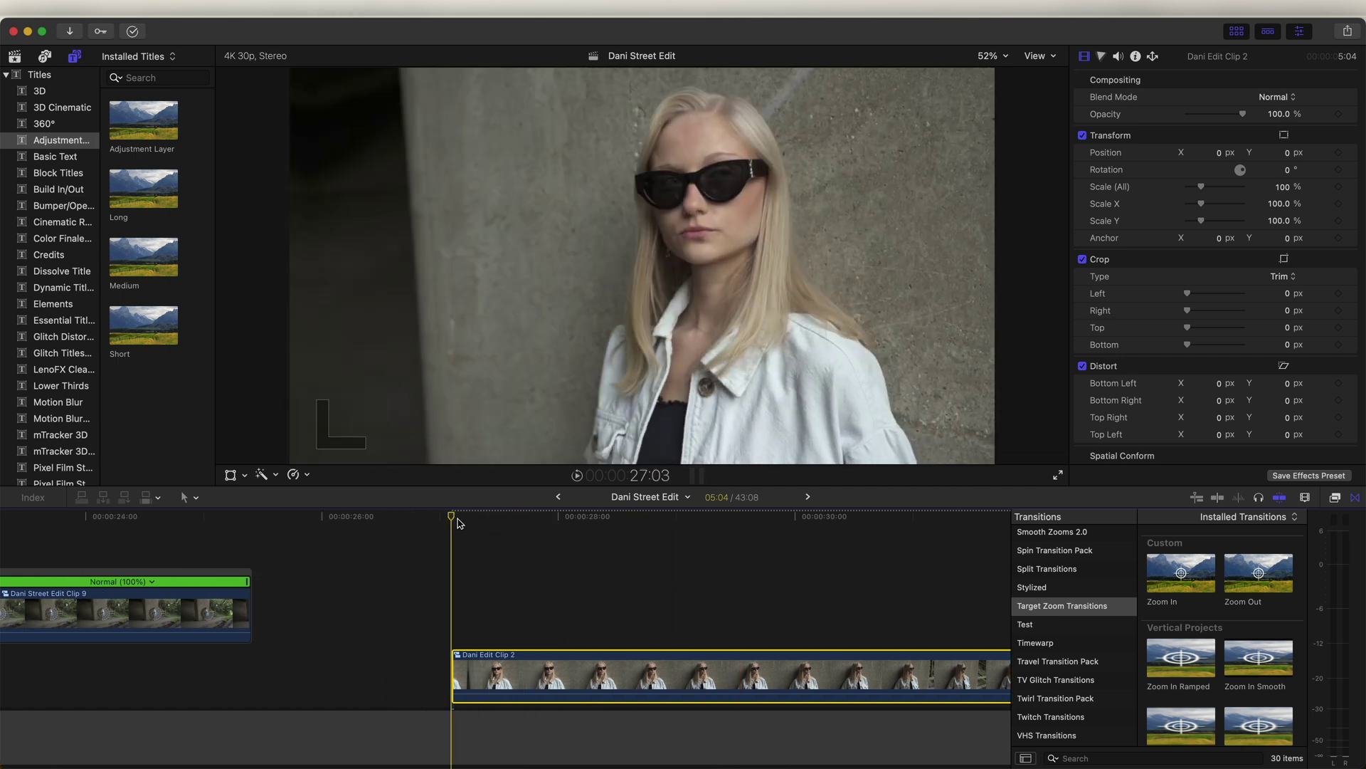
pyautogui.press('super+b')
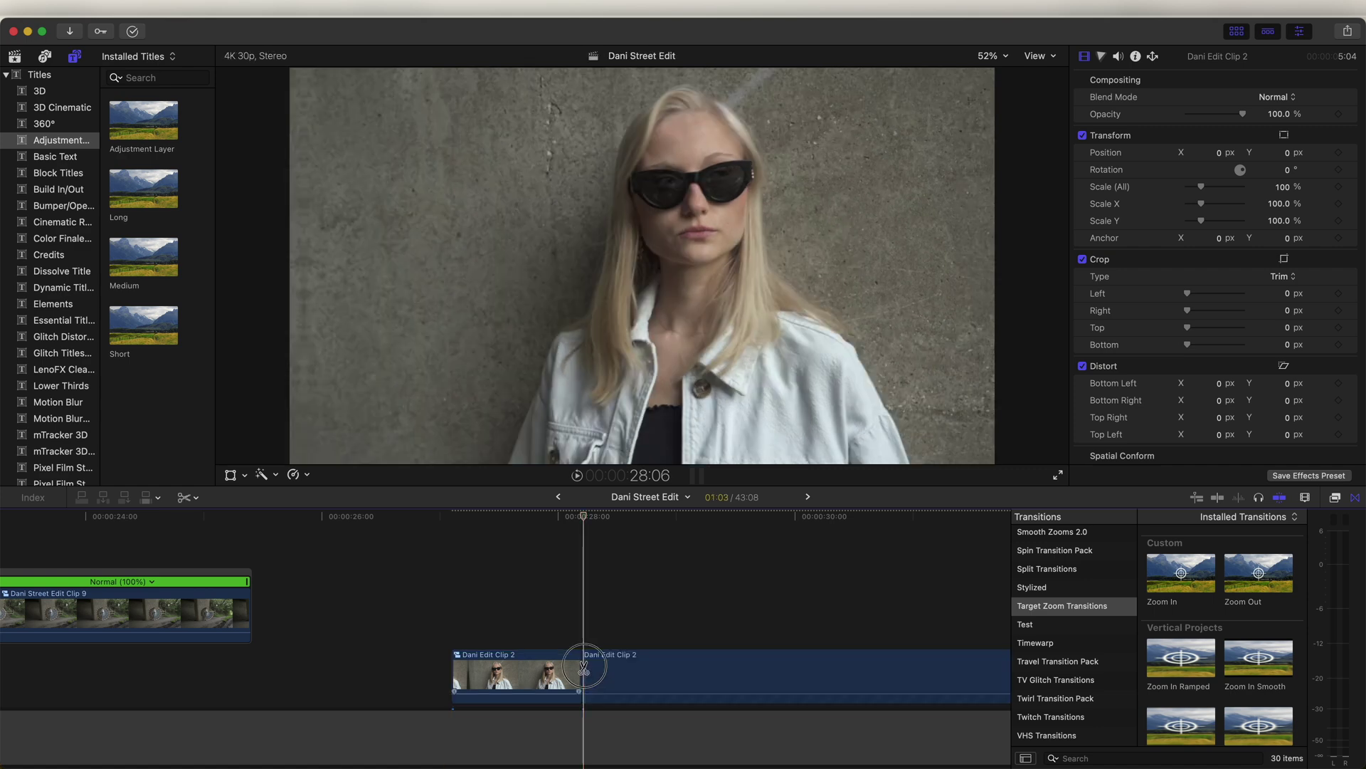
# Step: Apply mRotoAI to the first piece and mask the woman, with Output Masked Video, Smoothness 1.0 and Blur 0.05
pyautogui.click(1073, 622)
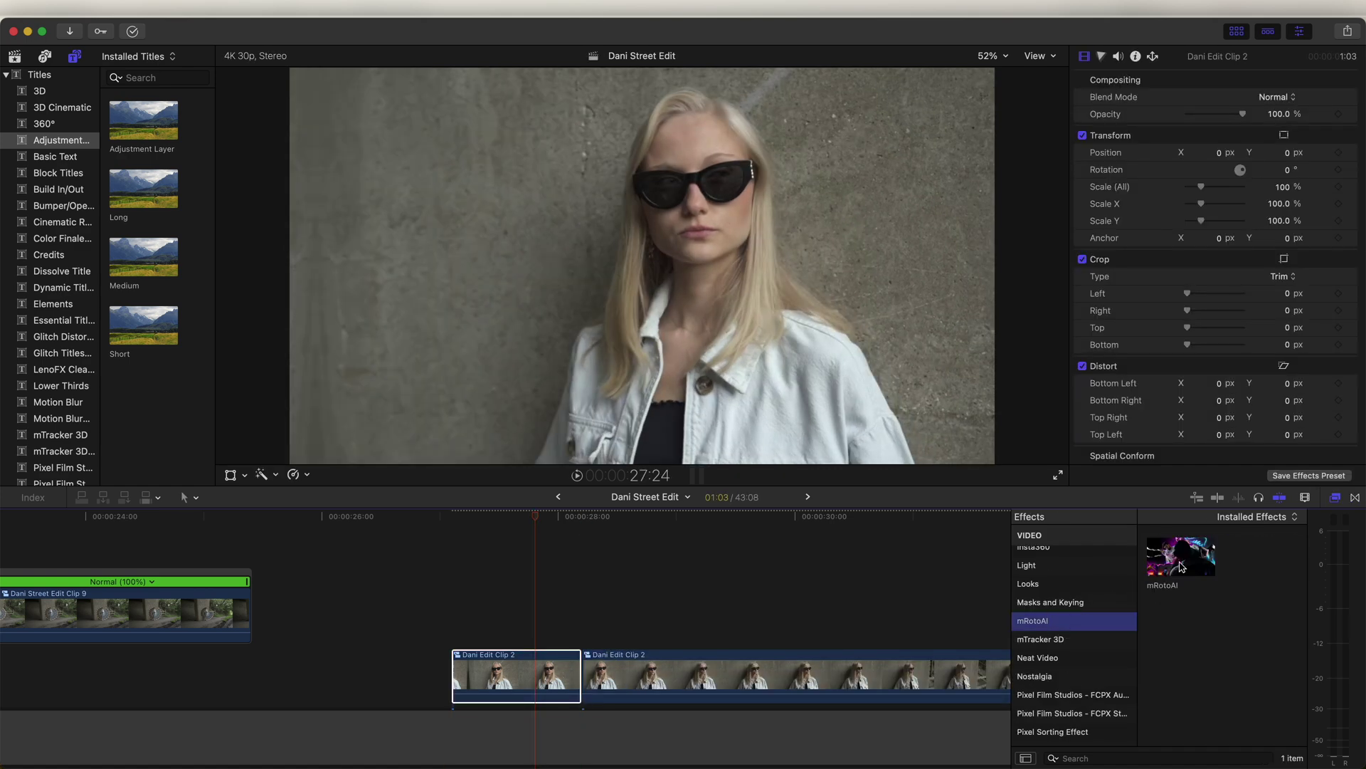
pyautogui.moveTo(1181, 566); pyautogui.dragTo(538, 678)
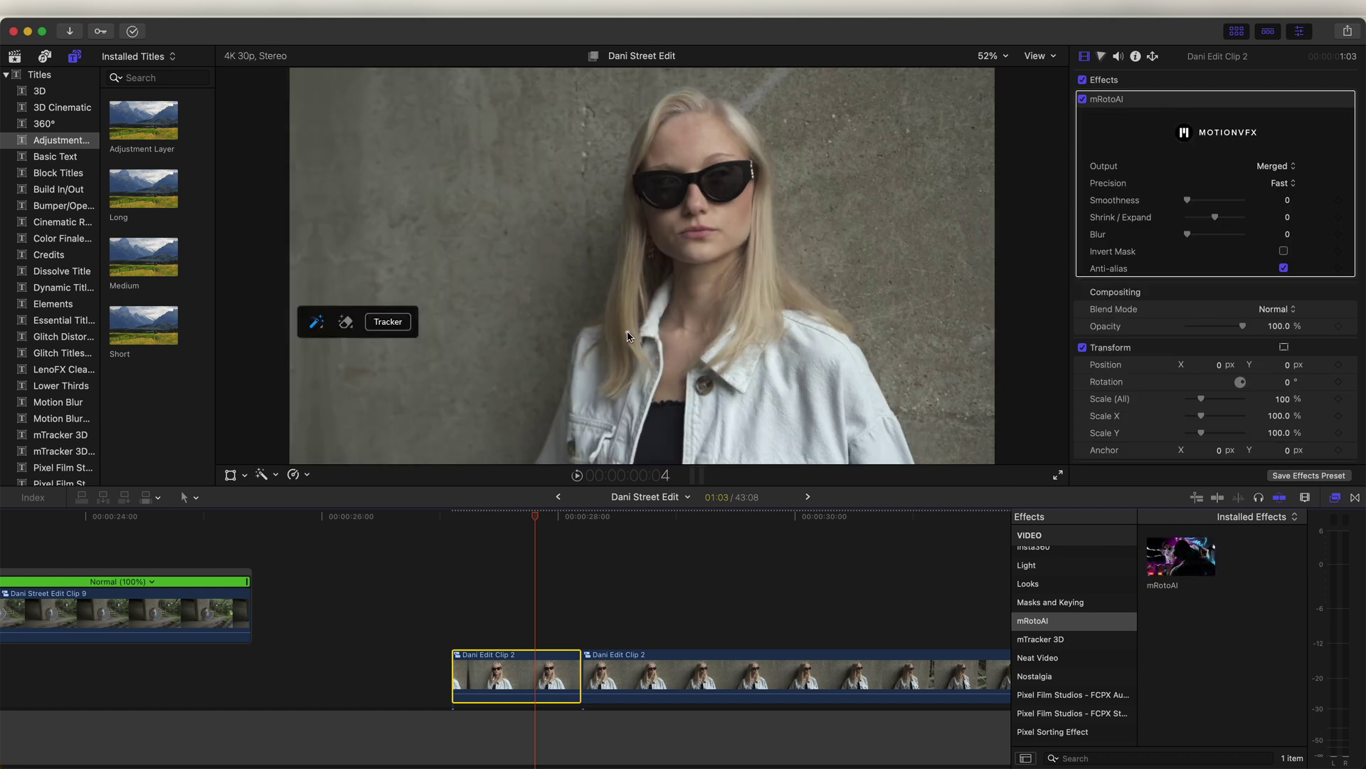
pyautogui.moveTo(596, 309)
pyautogui.mouseDown()
pyautogui.moveTo(798, 324)
pyautogui.moveTo(843, 385)
pyautogui.moveTo(761, 439)
pyautogui.moveTo(647, 425)
pyautogui.mouseUp()
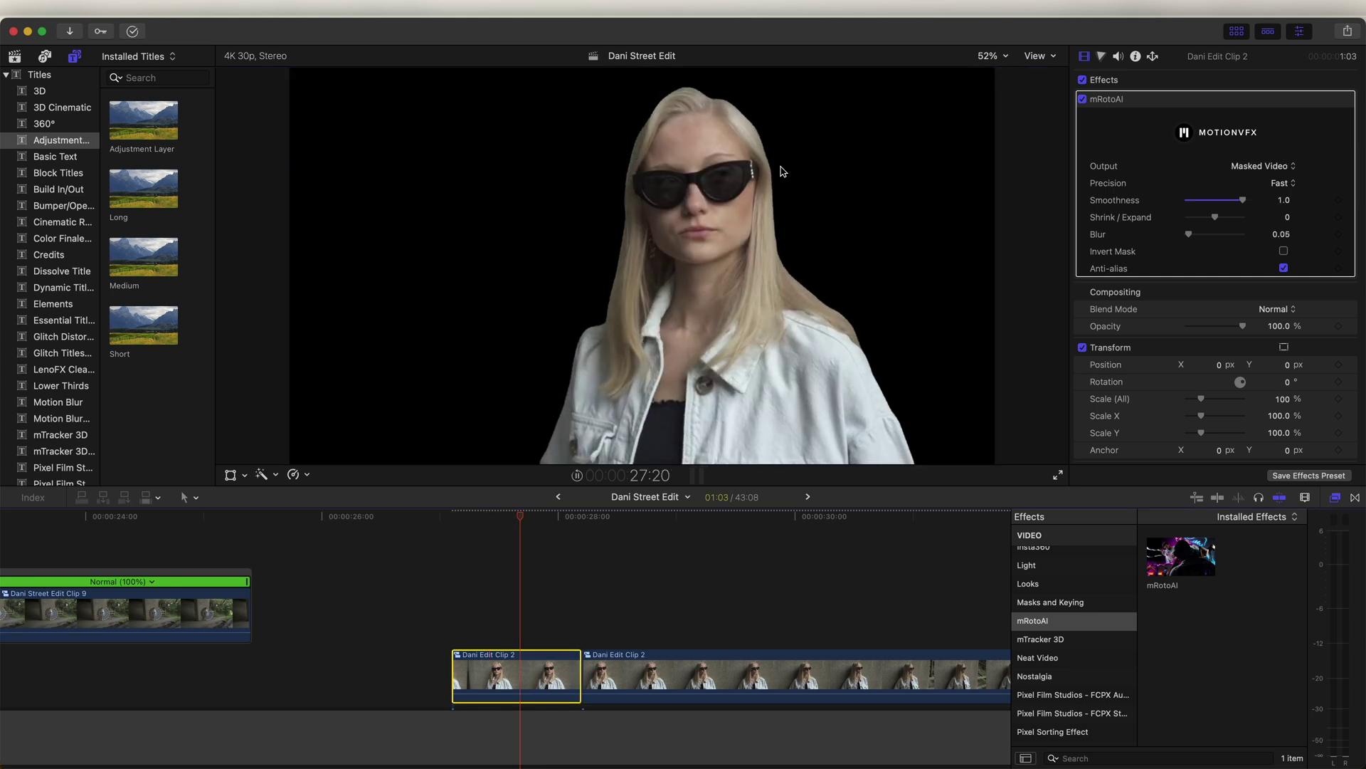
pyautogui.press('space')
pyautogui.moveTo(526, 518)
pyautogui.mouseDown()
pyautogui.moveTo(457, 521)
pyautogui.moveTo(528, 528)
pyautogui.mouseUp()
# Step: Keyframe the masked clip's position from off-screen at about X -3863.8 px on its first frame to centre at its end
pyautogui.hotkey('shift', 't')
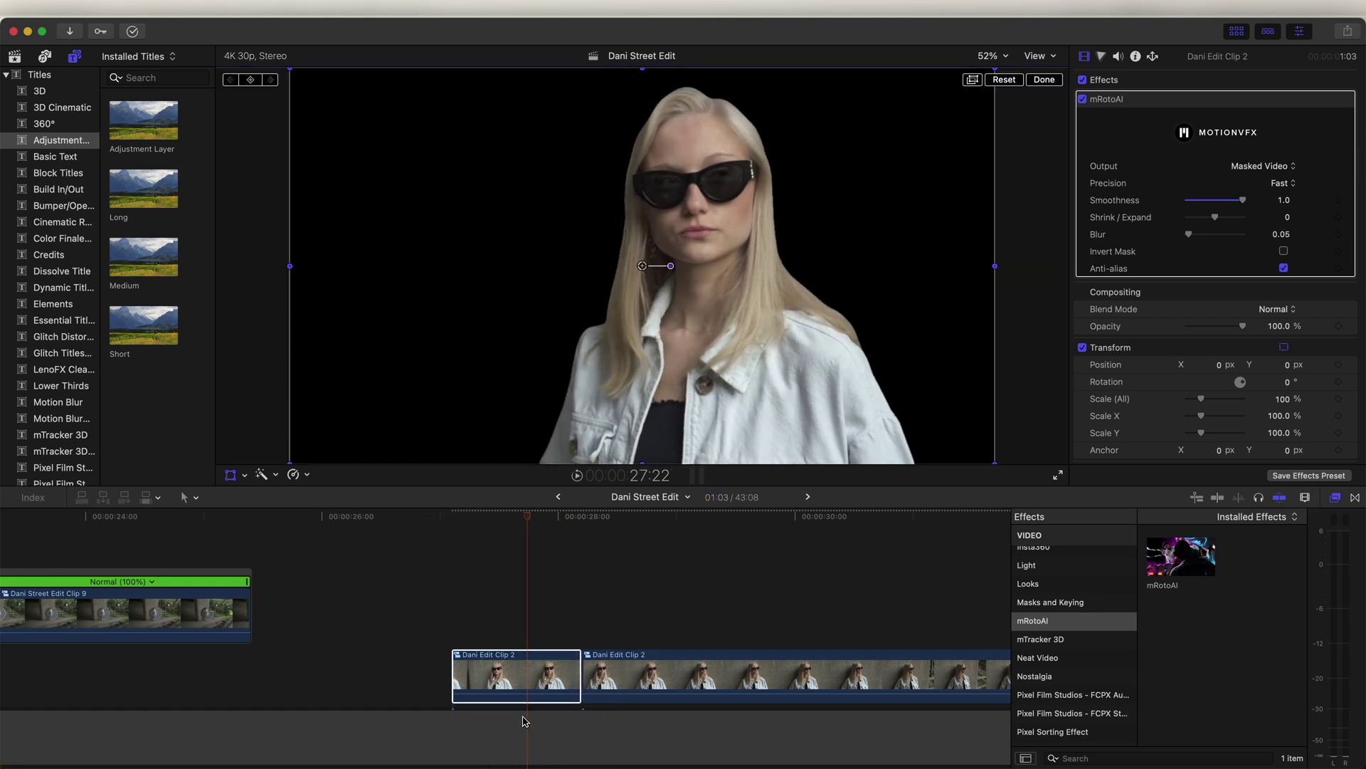
pyautogui.click(517, 677)
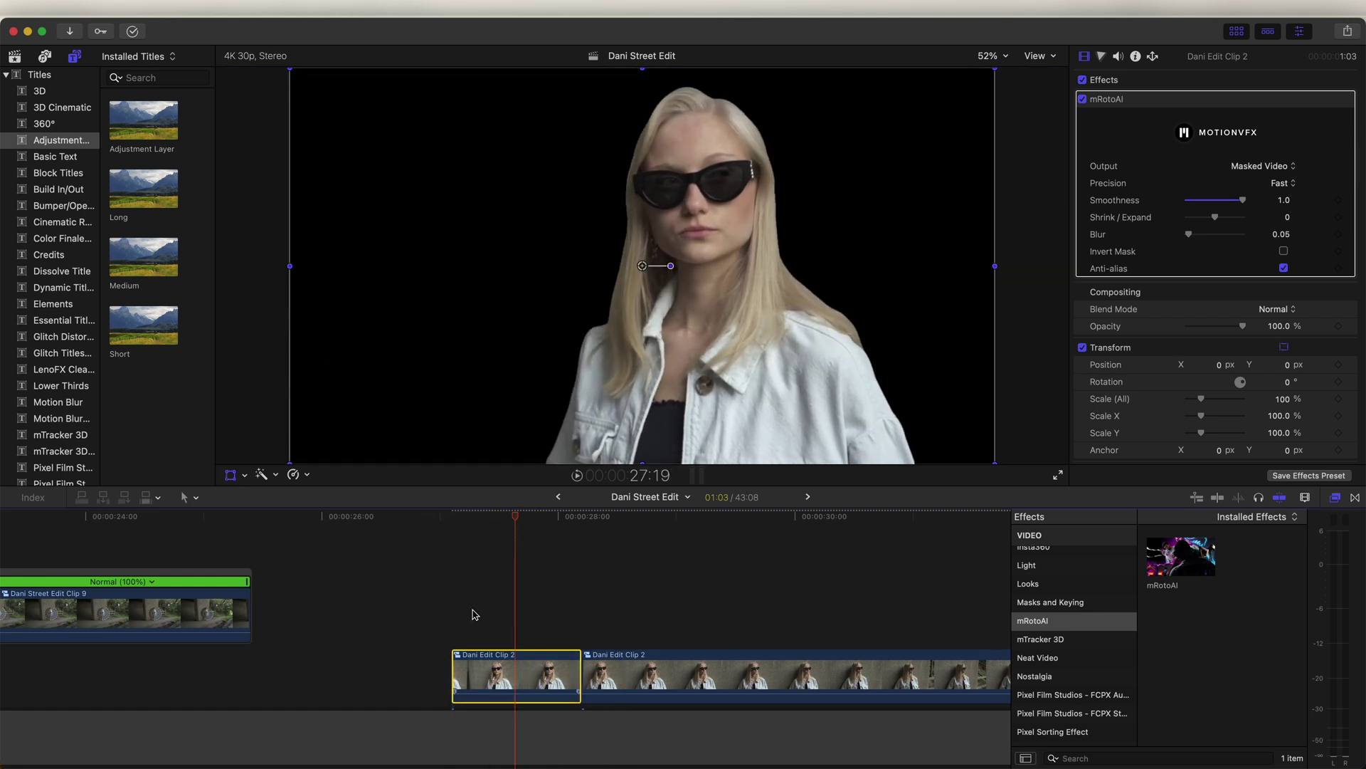
pyautogui.click(231, 477)
pyautogui.moveTo(571, 520); pyautogui.dragTo(458, 520)
pyautogui.moveTo(642, 265); pyautogui.dragTo(239, 265)
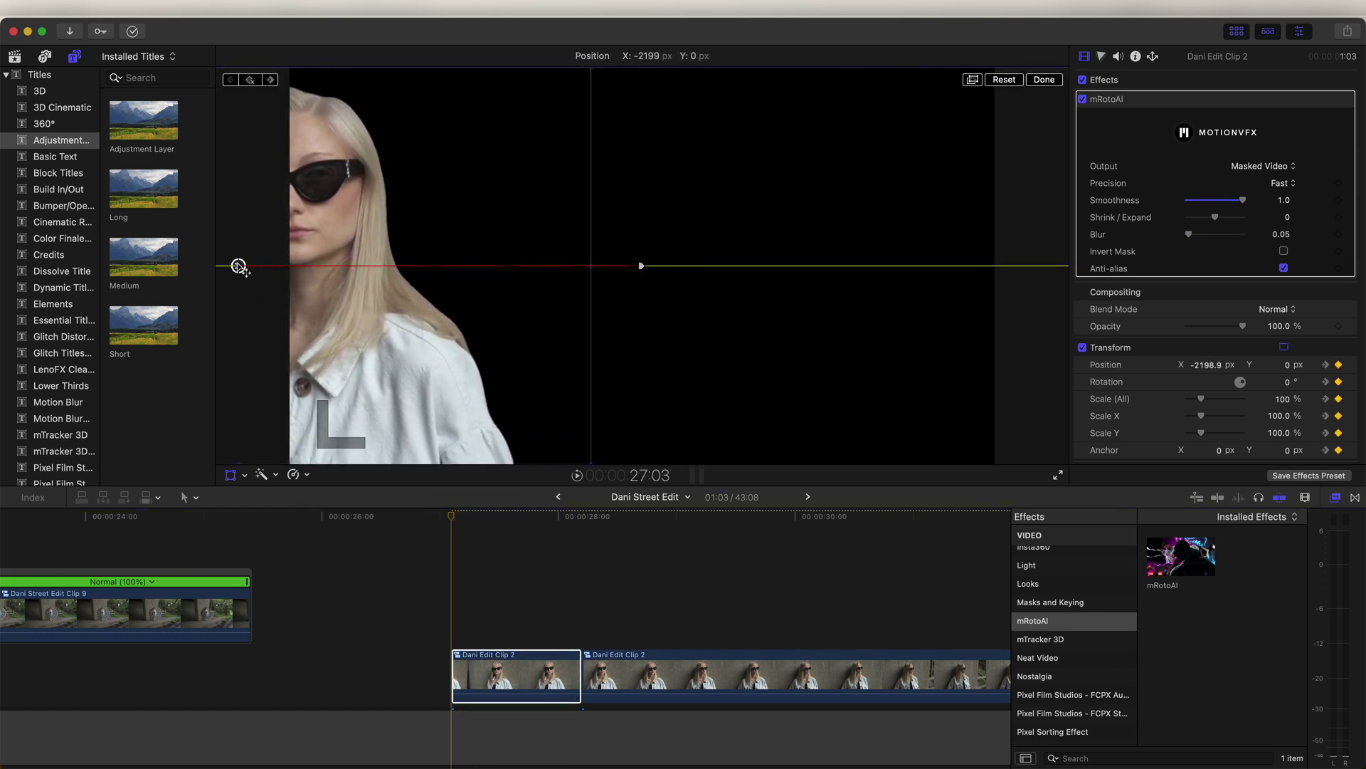
pyautogui.moveTo(512, 223); pyautogui.dragTo(207, 222)
# Step: Play and scrub the masked clip with the viewer at 25% to review the slide-in
pyautogui.click(994, 57)
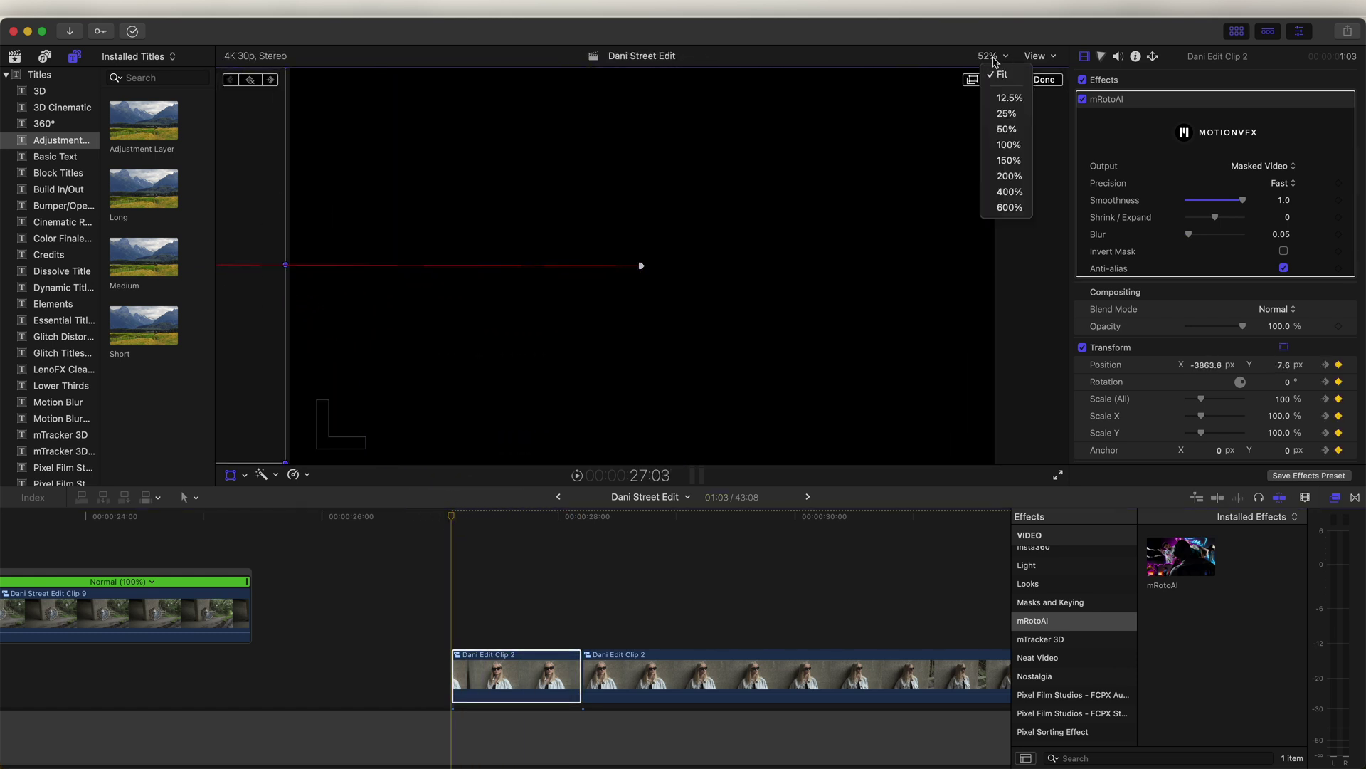
pyautogui.click(1007, 112)
pyautogui.press('space')
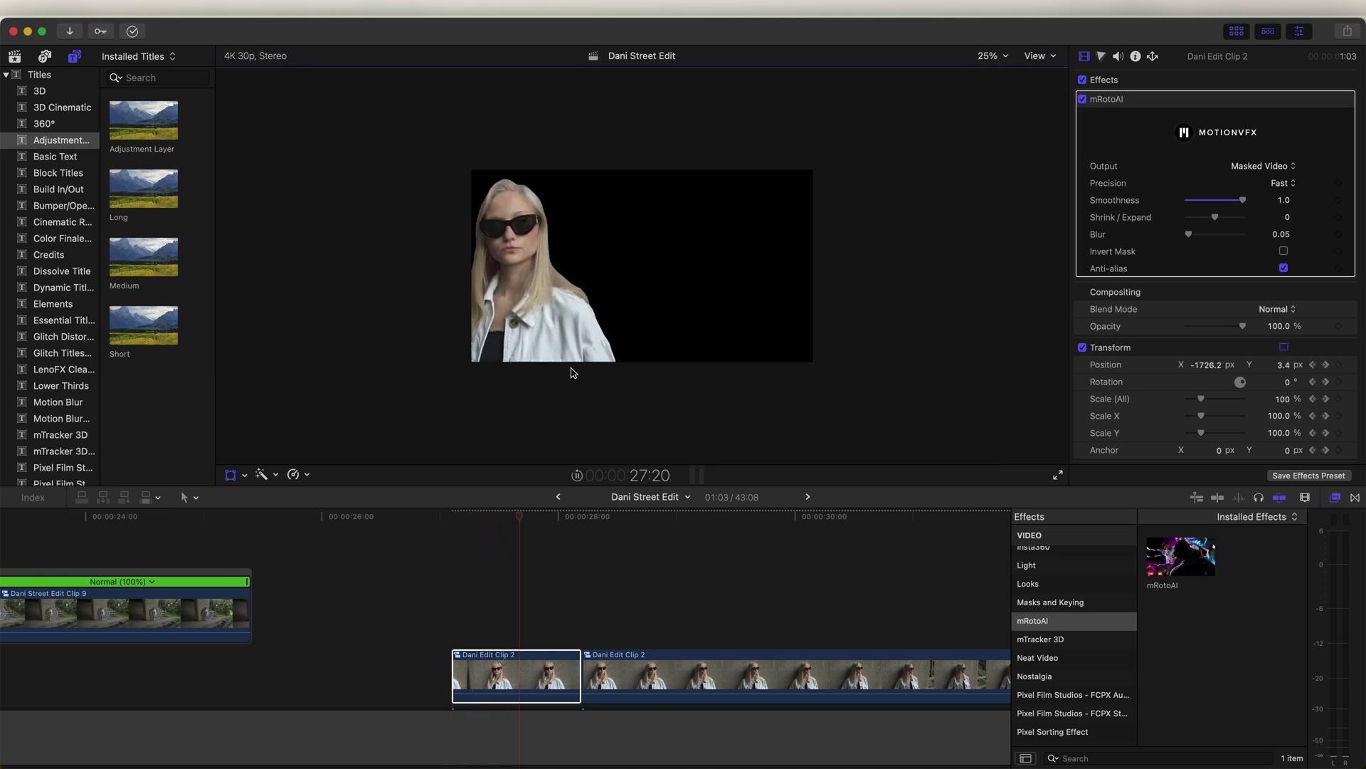
pyautogui.press('space')
pyautogui.click(536, 512)
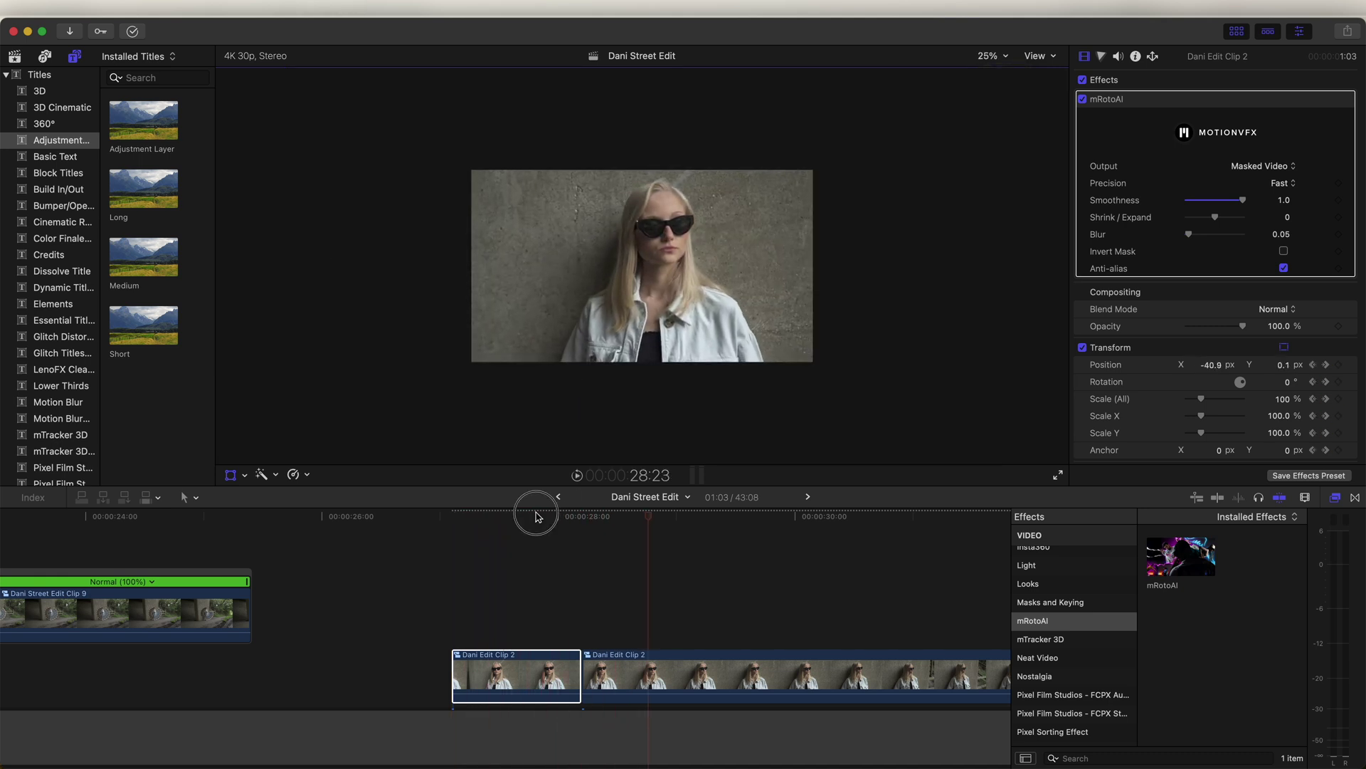
pyautogui.click(509, 518)
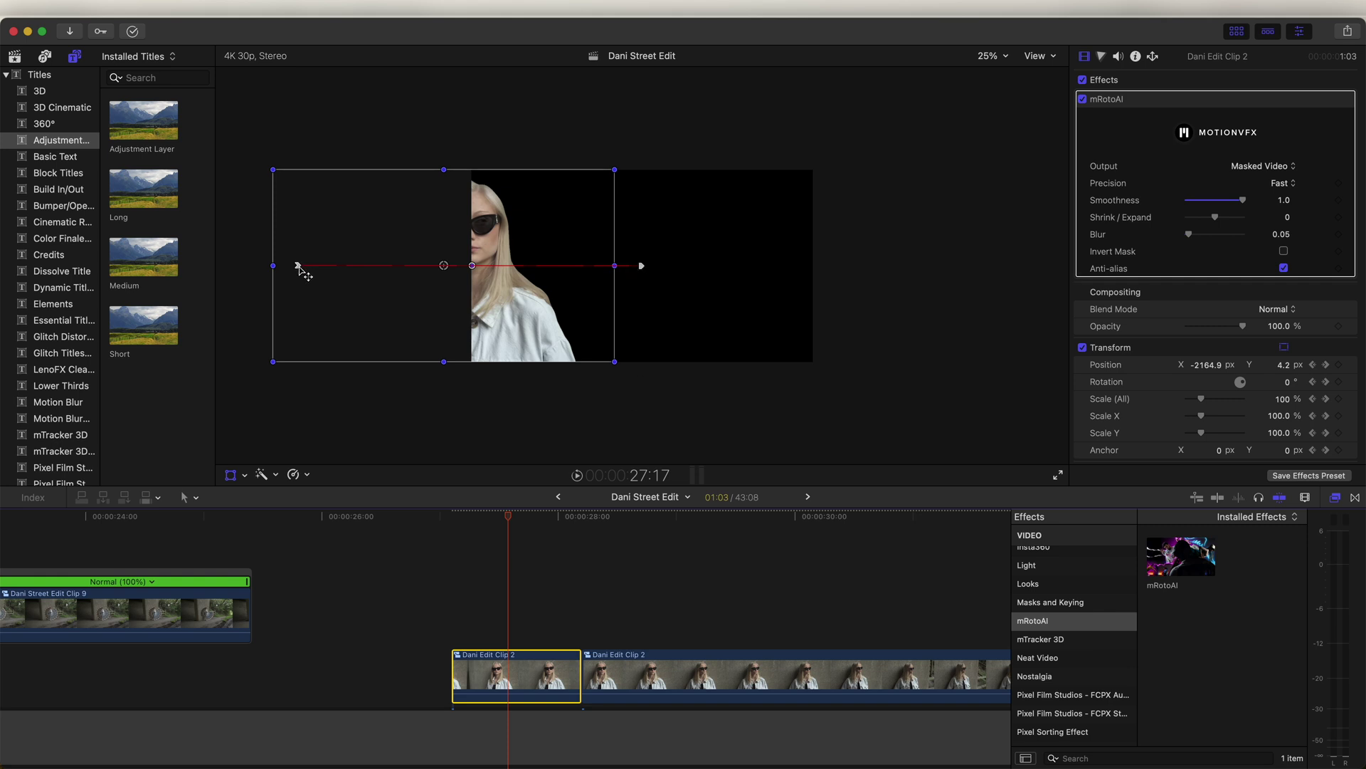
# Step: Adjust the motion path at the slide-in's start and end keyframes, finish the transform and replay the animation
pyautogui.moveTo(303, 270); pyautogui.dragTo(417, 267)
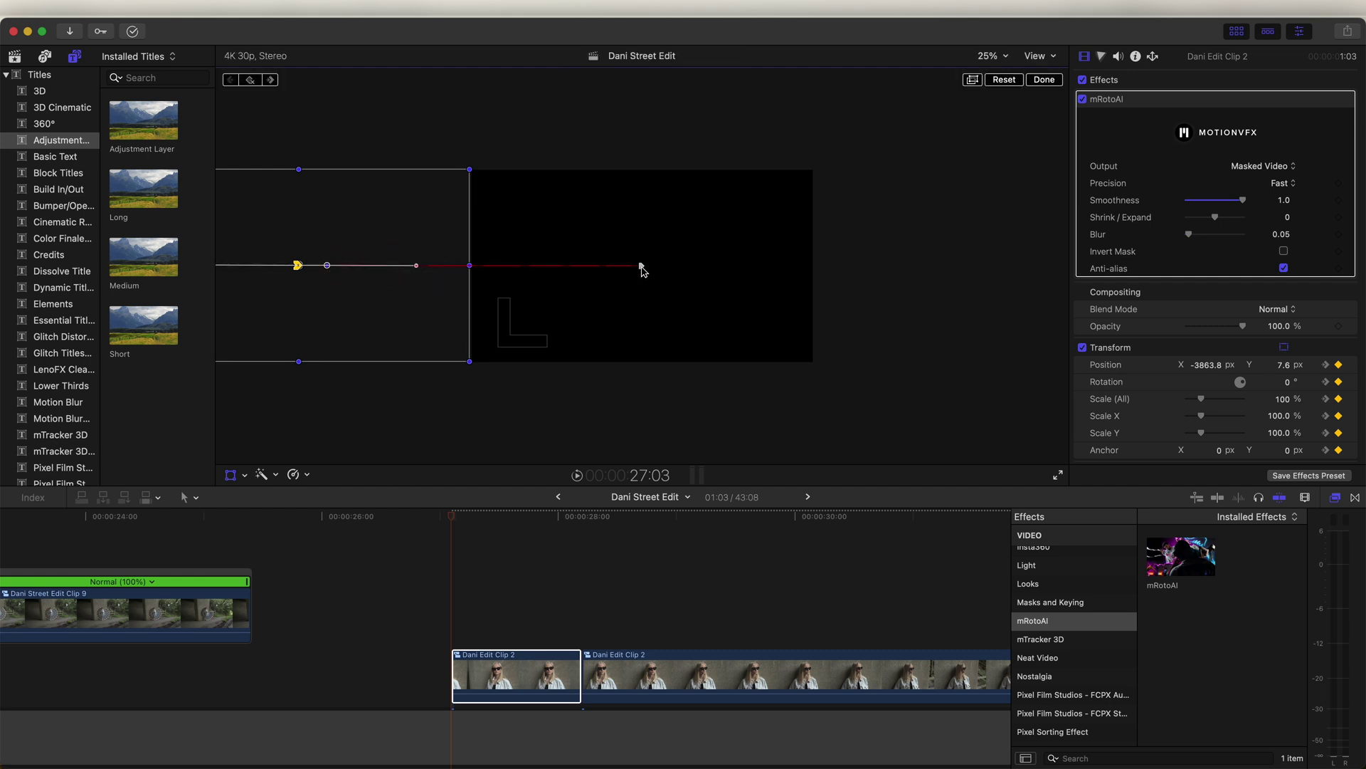
pyautogui.moveTo(643, 268)
pyautogui.mouseDown()
pyautogui.moveTo(601, 269)
pyautogui.moveTo(574, 220)
pyautogui.moveTo(637, 271)
pyautogui.mouseUp()
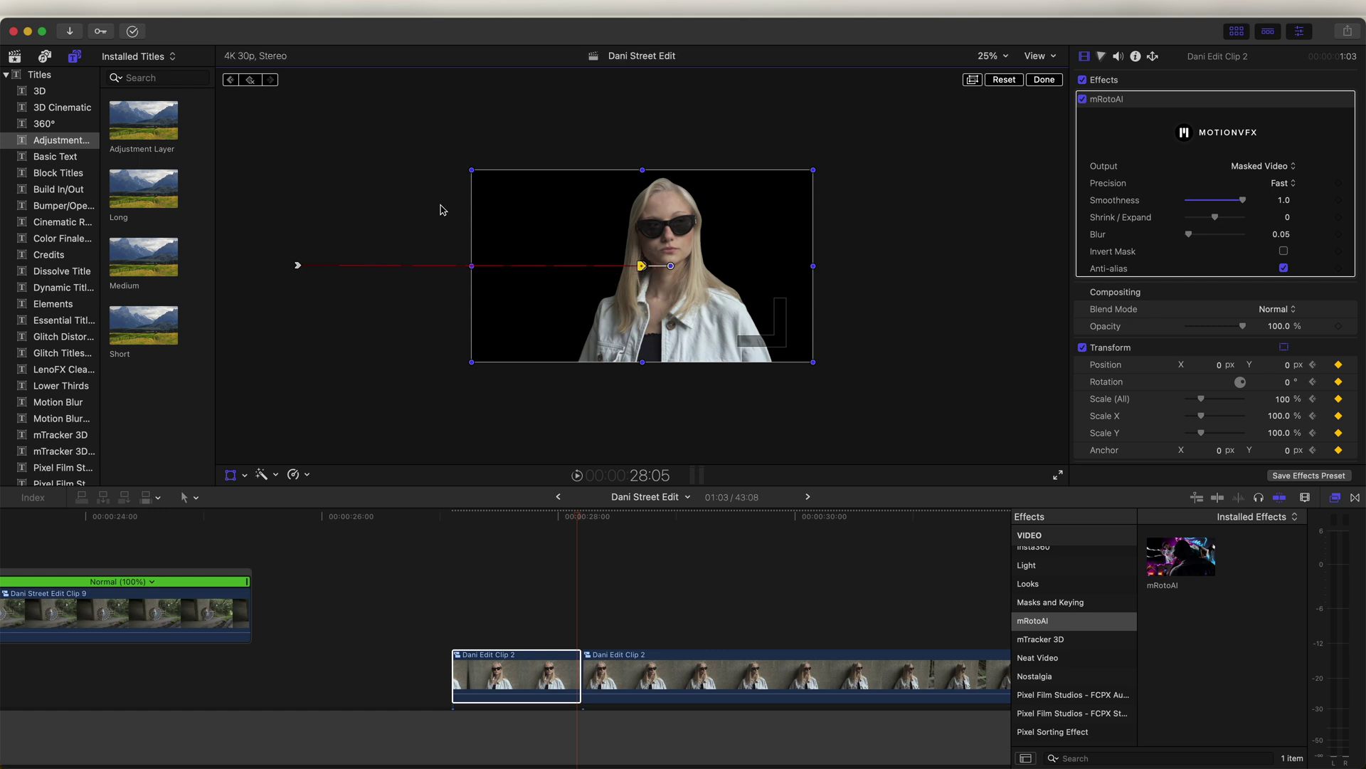
pyautogui.click(1045, 79)
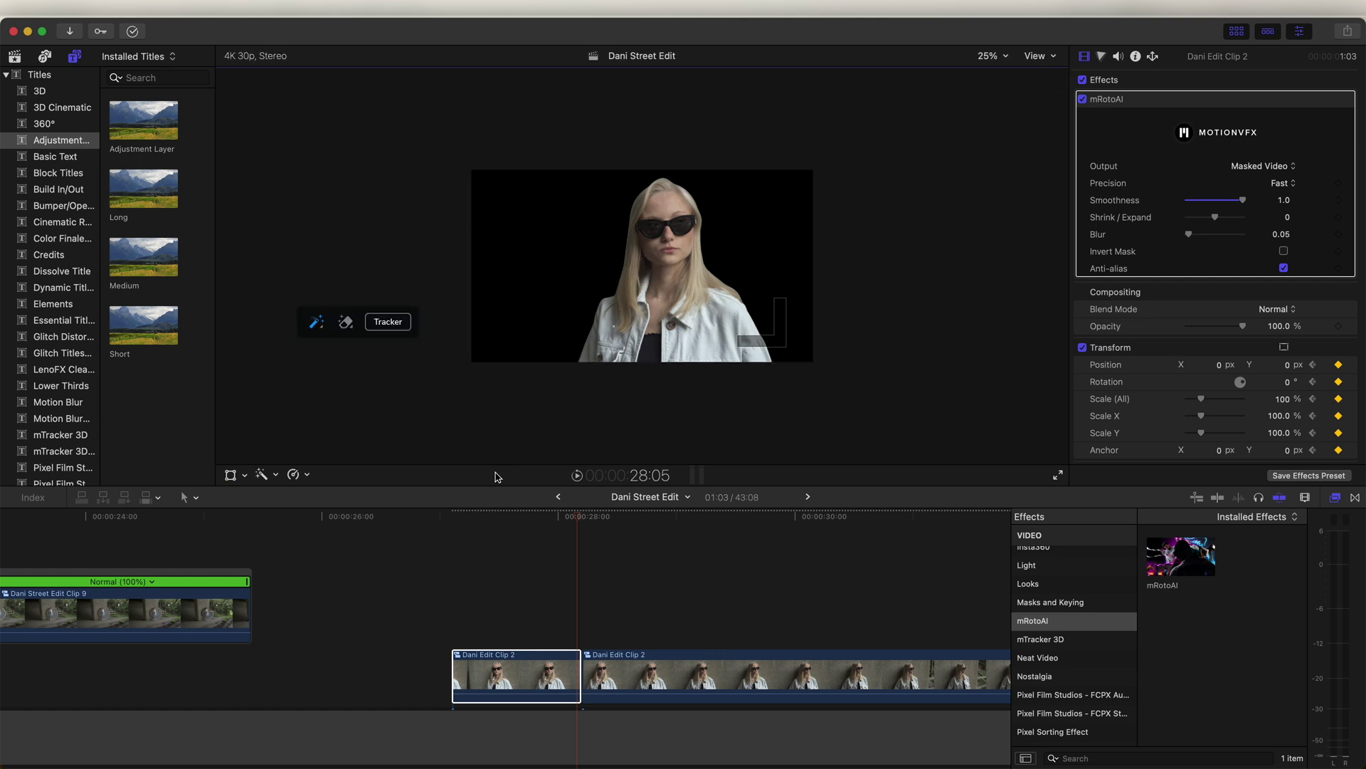
pyautogui.moveTo(528, 518); pyautogui.dragTo(451, 519)
pyautogui.hotkey('shift', 'z')
pyautogui.press('space')
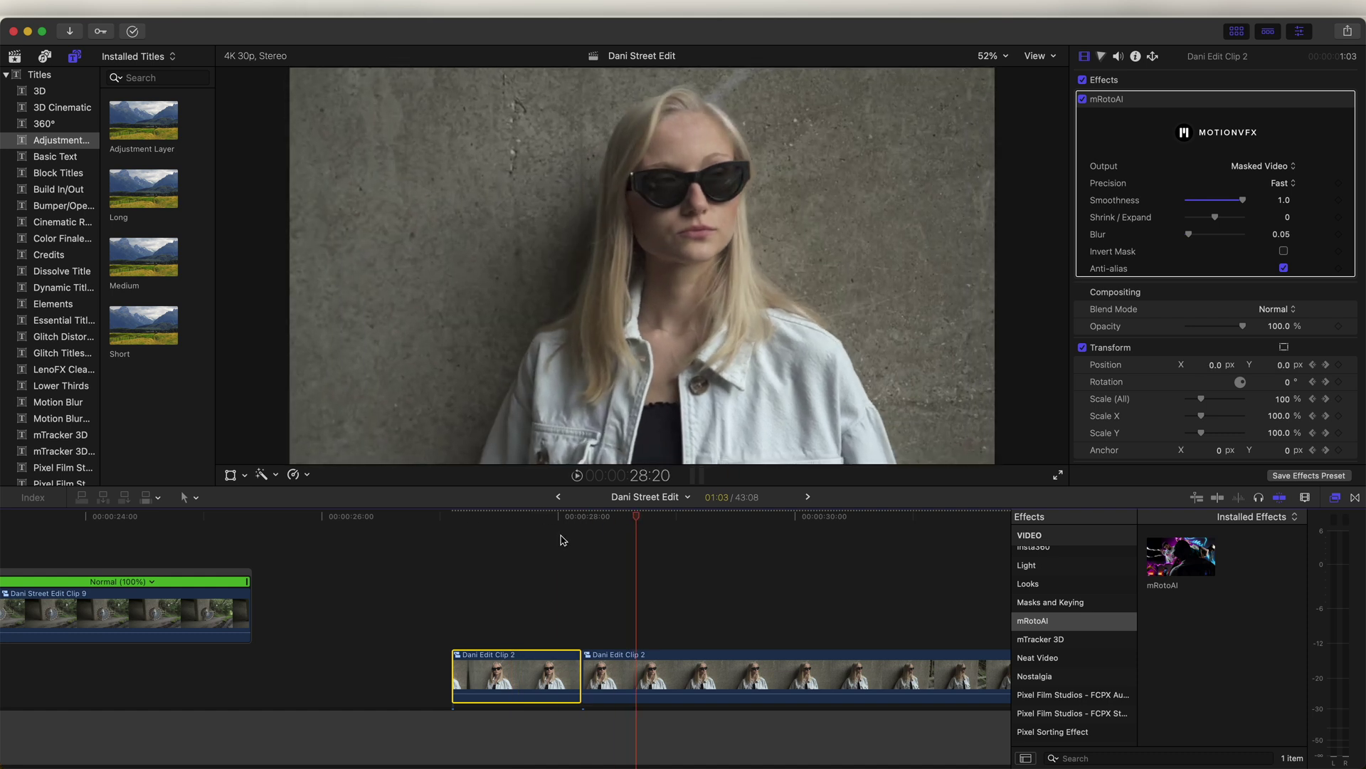
# Step: Extend the second piece's start beneath the masked clip, fade it in with an 8-frame Cross Dissolve and preview it
pyautogui.scroll(-1, 588, 667)
pyautogui.moveTo(588, 667); pyautogui.dragTo(527, 649)
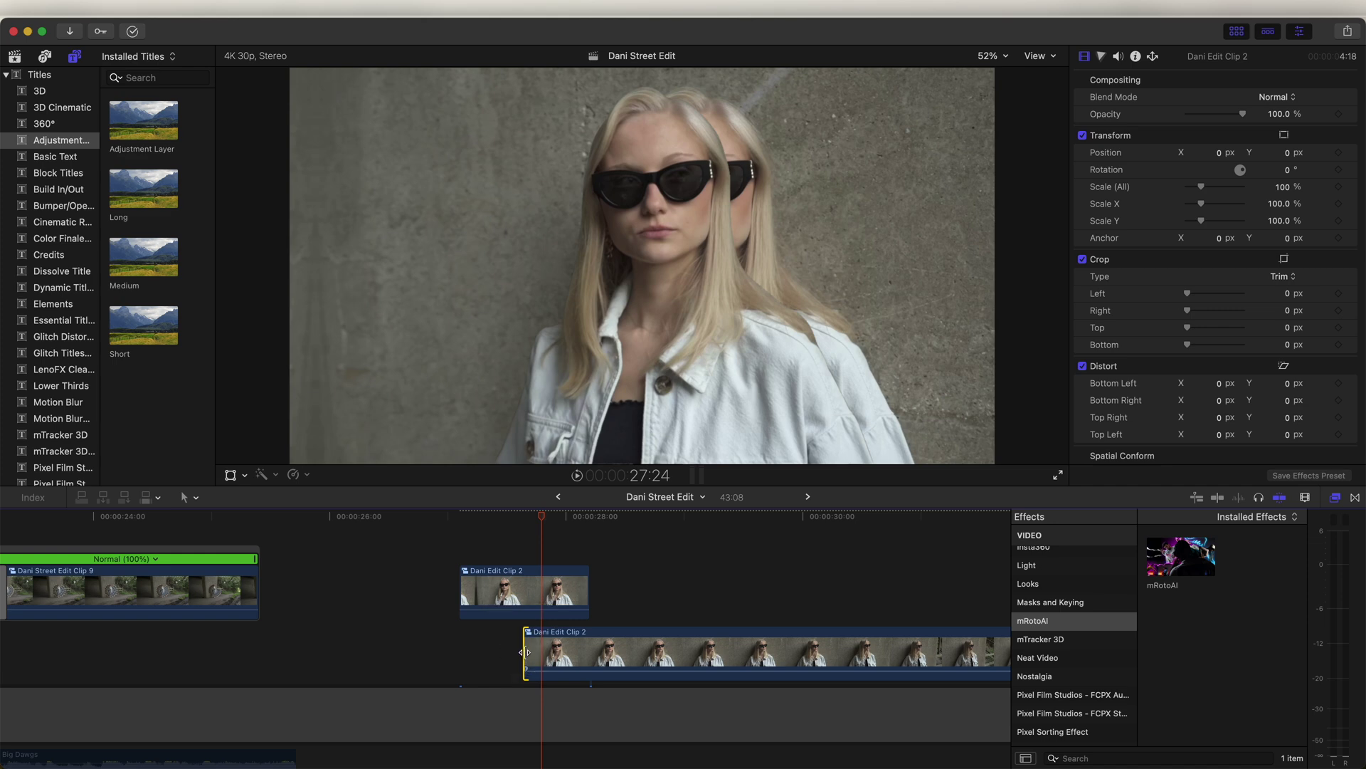
pyautogui.press('super+t')
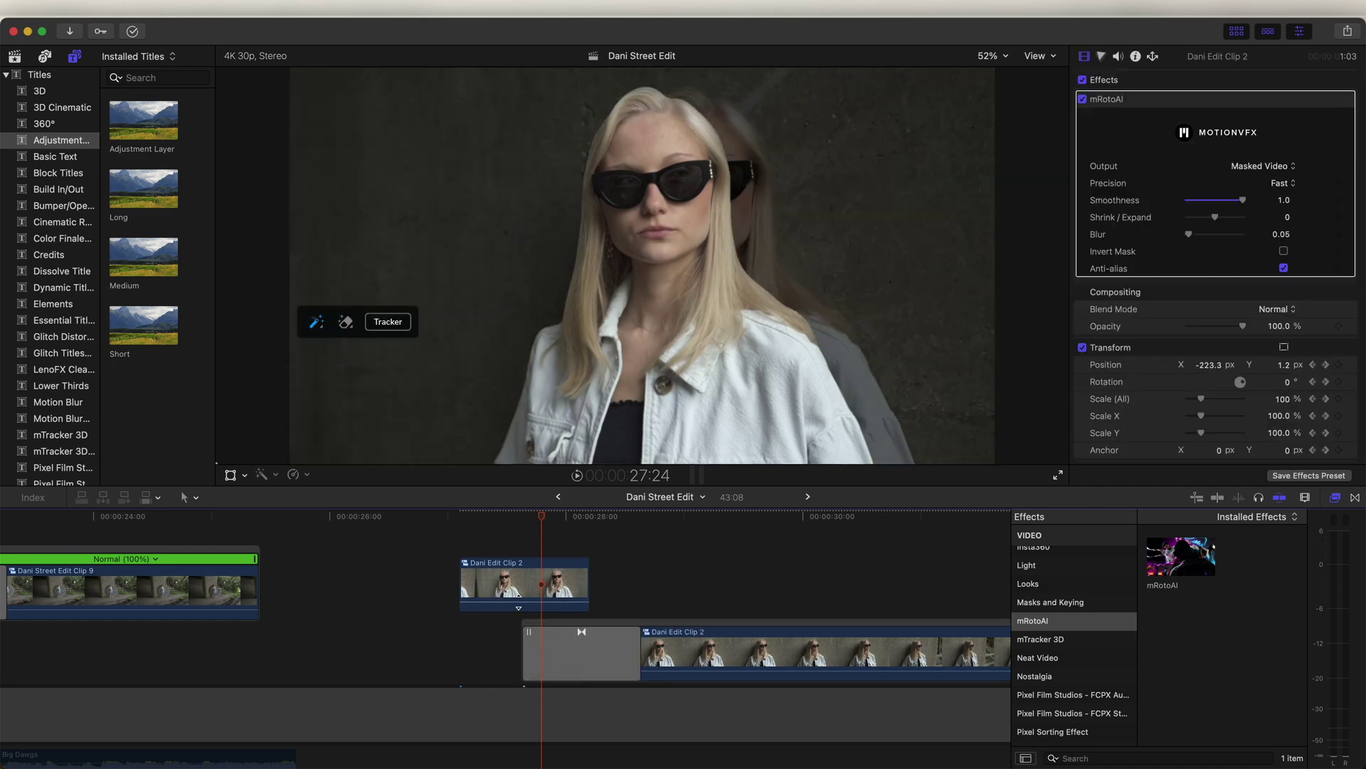
pyautogui.click(565, 650)
pyautogui.moveTo(639, 650); pyautogui.dragTo(588, 650)
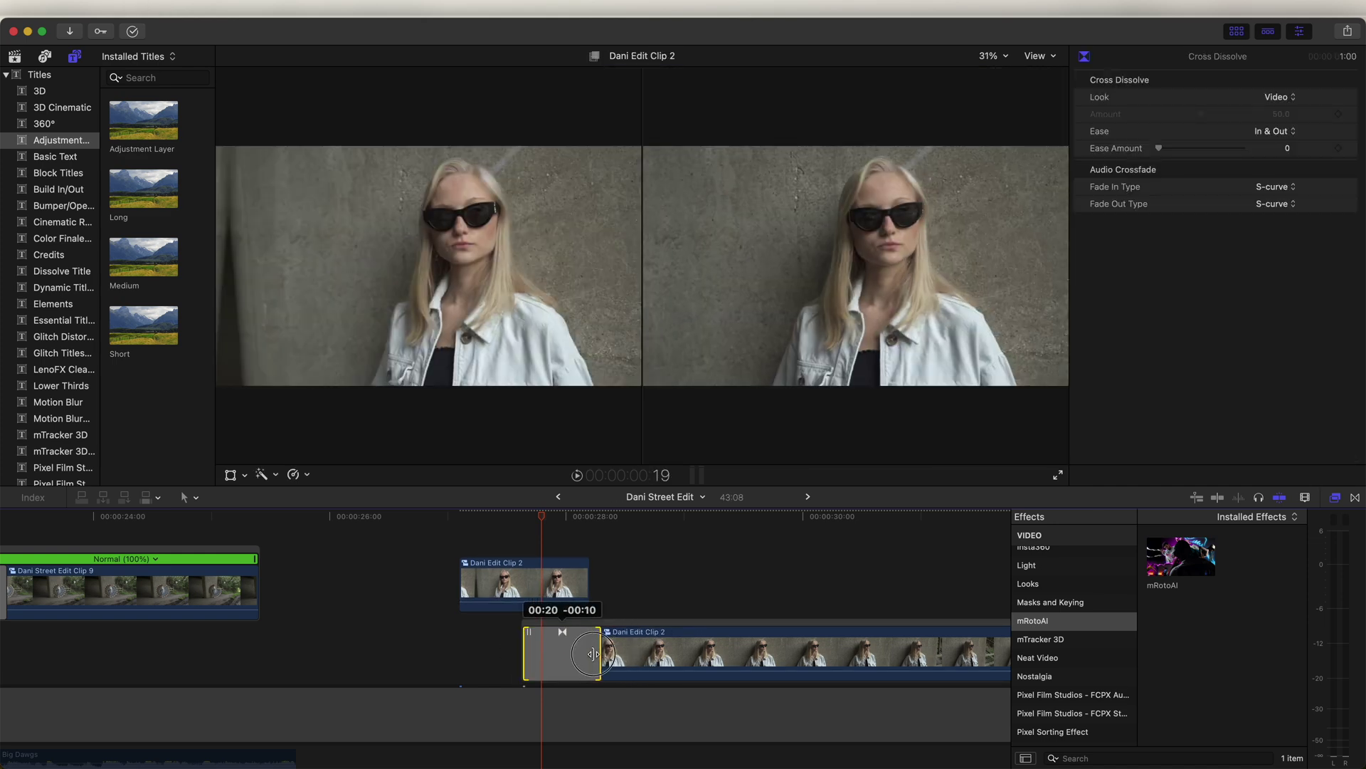
pyautogui.click(481, 516)
pyautogui.press('space')
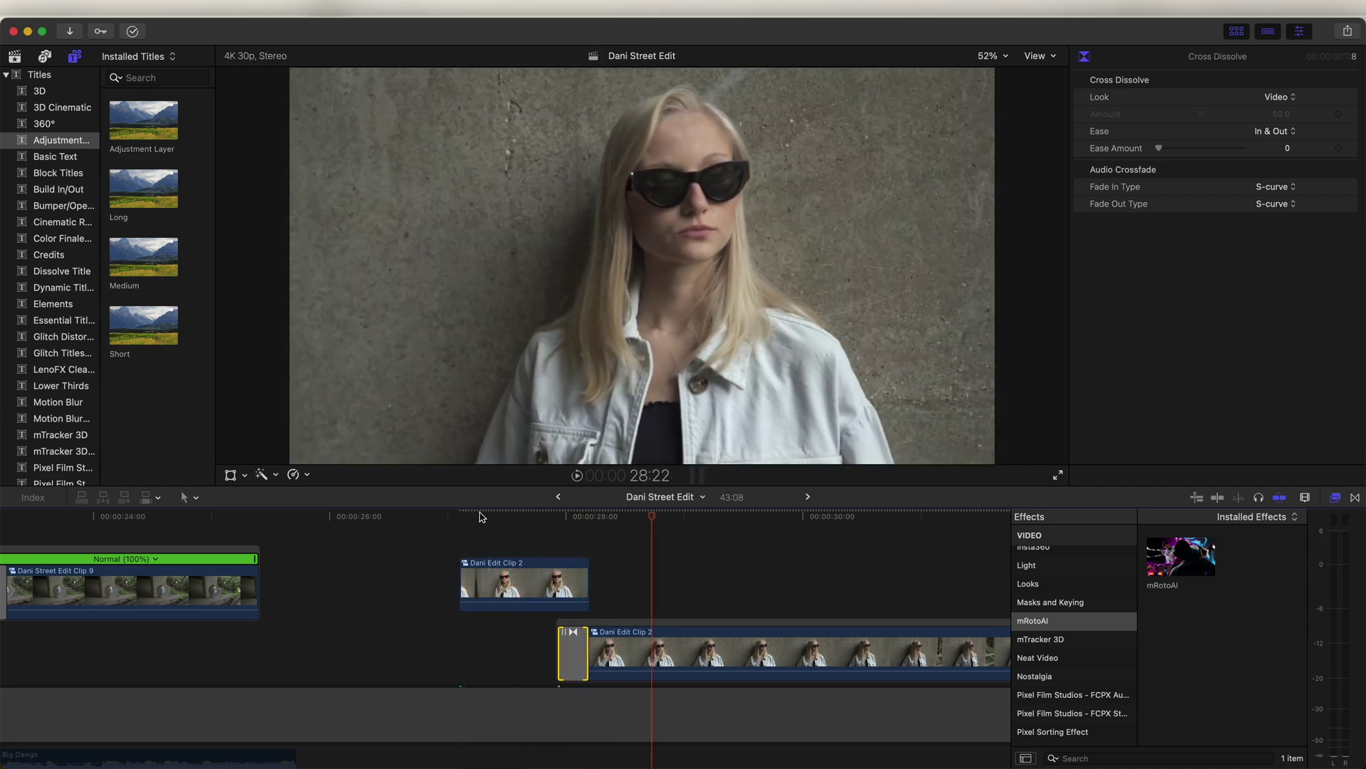
# Step: Add the Moderate Motion Blur 2 title above the masked clip from its first frame and trim it to 19 frames
pyautogui.click(484, 519)
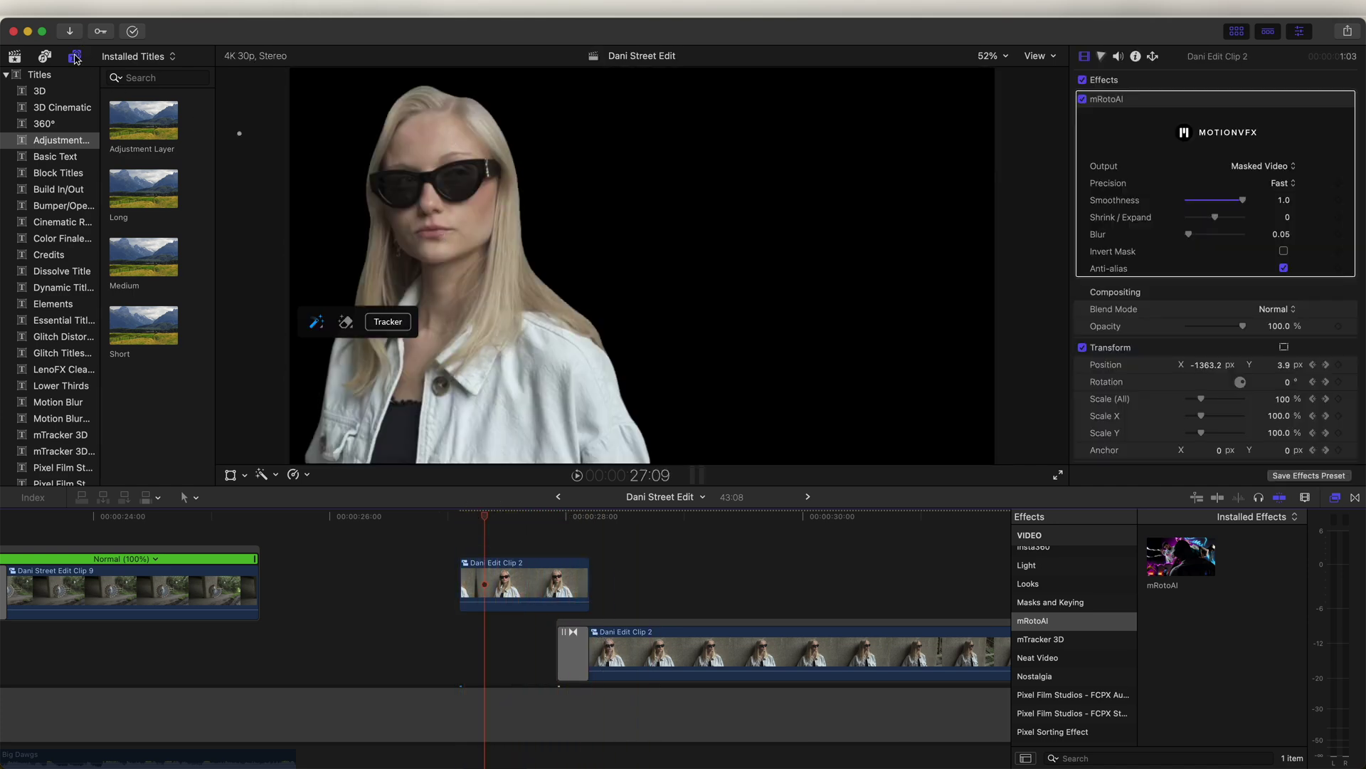
pyautogui.scroll(-5, 84, 249)
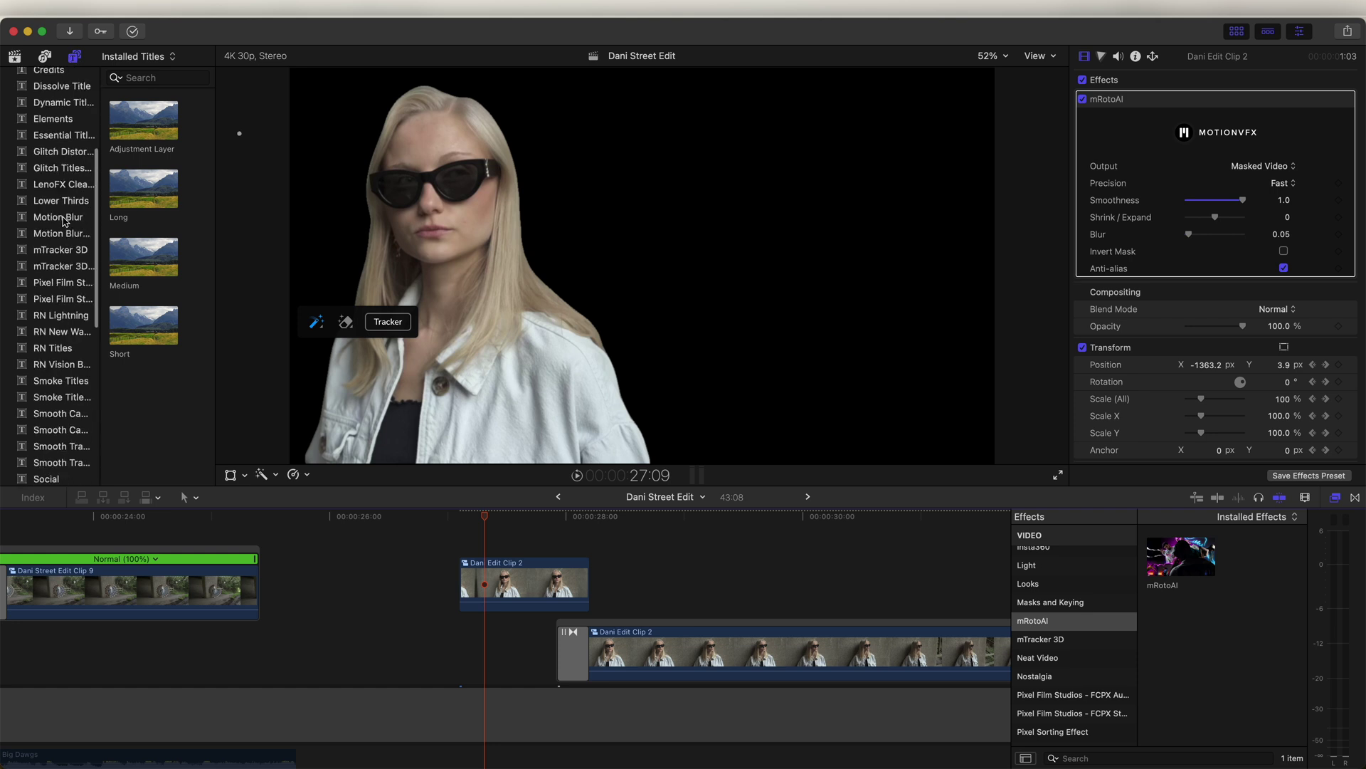
pyautogui.click(64, 218)
pyautogui.moveTo(126, 134); pyautogui.dragTo(464, 566)
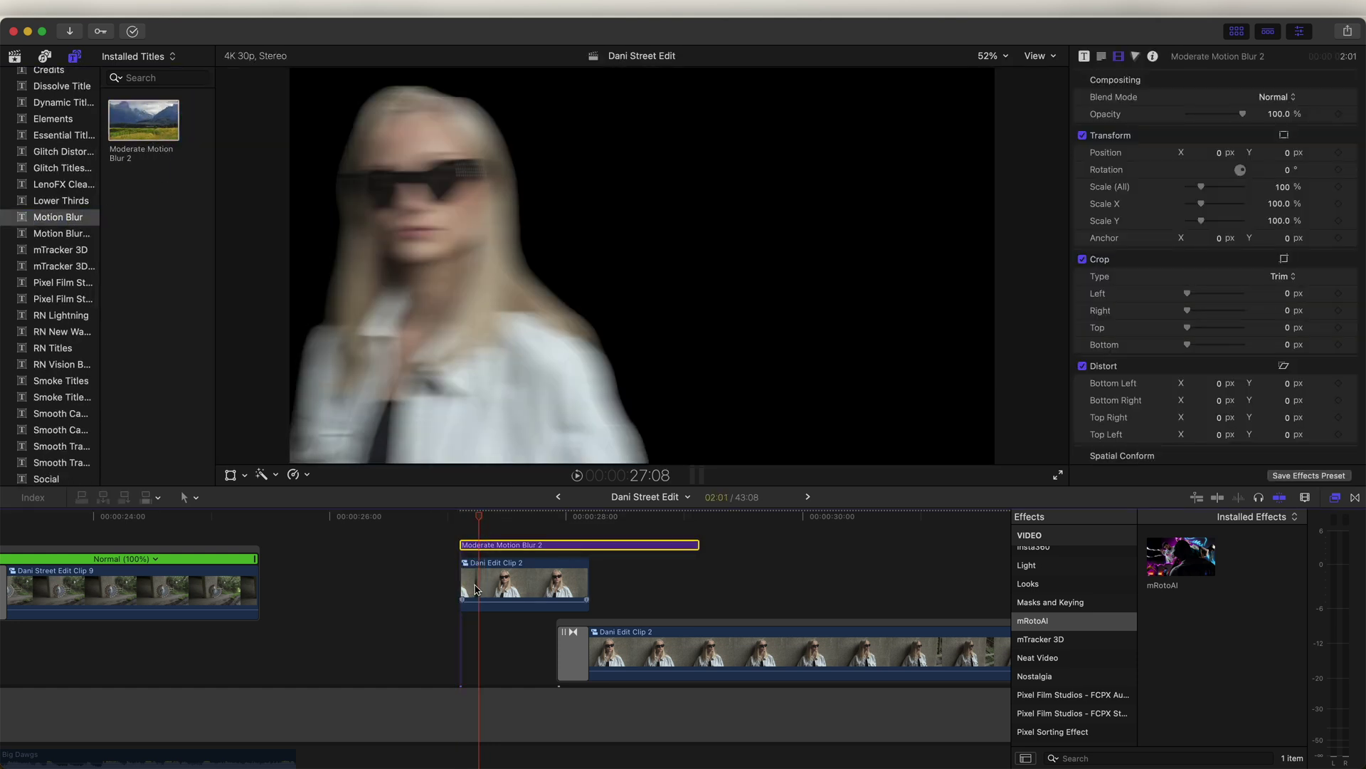
pyautogui.moveTo(699, 545); pyautogui.dragTo(533, 545)
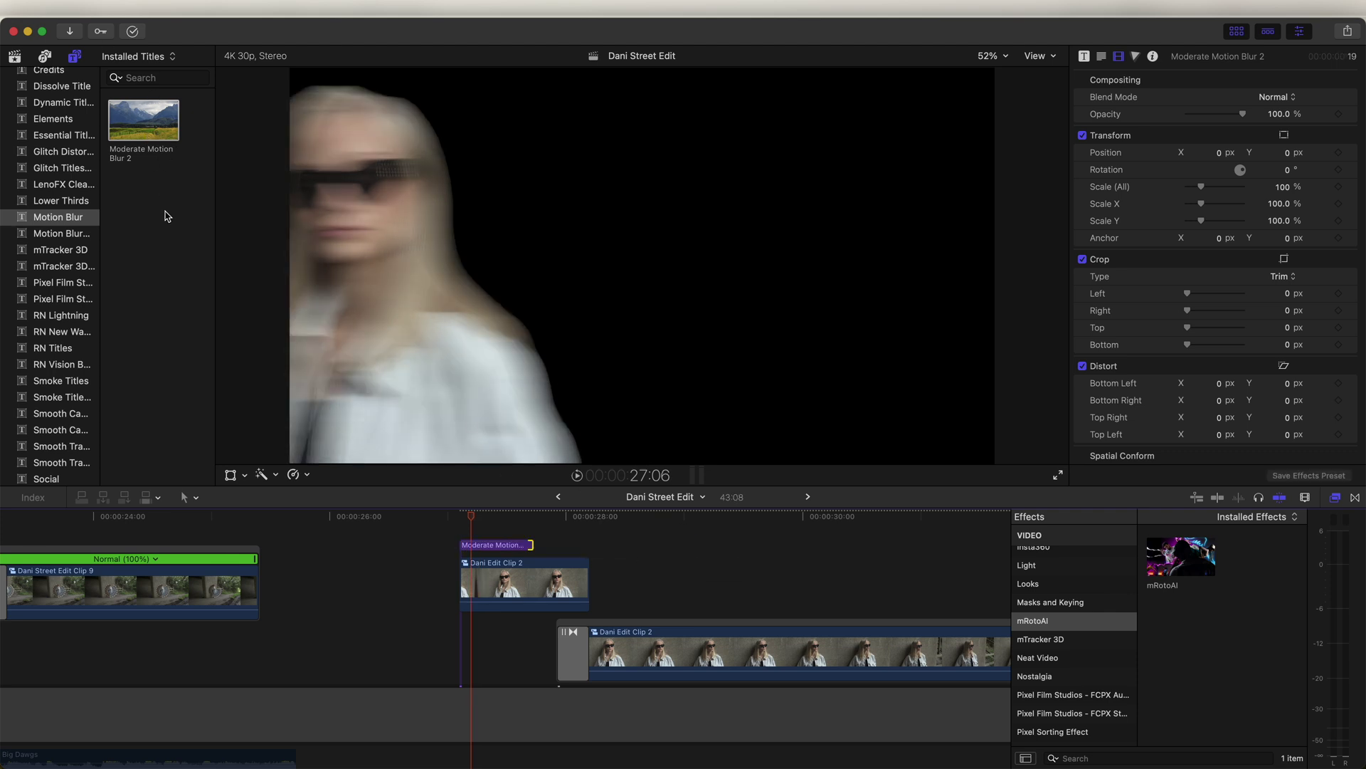
# Step: Combine the Moderate Motion Blur 2 title, the masked slide-in clip and the second clip piece into one compound clip
pyautogui.moveTo(414, 522); pyautogui.dragTo(640, 647)
pyautogui.rightClick(555, 580)
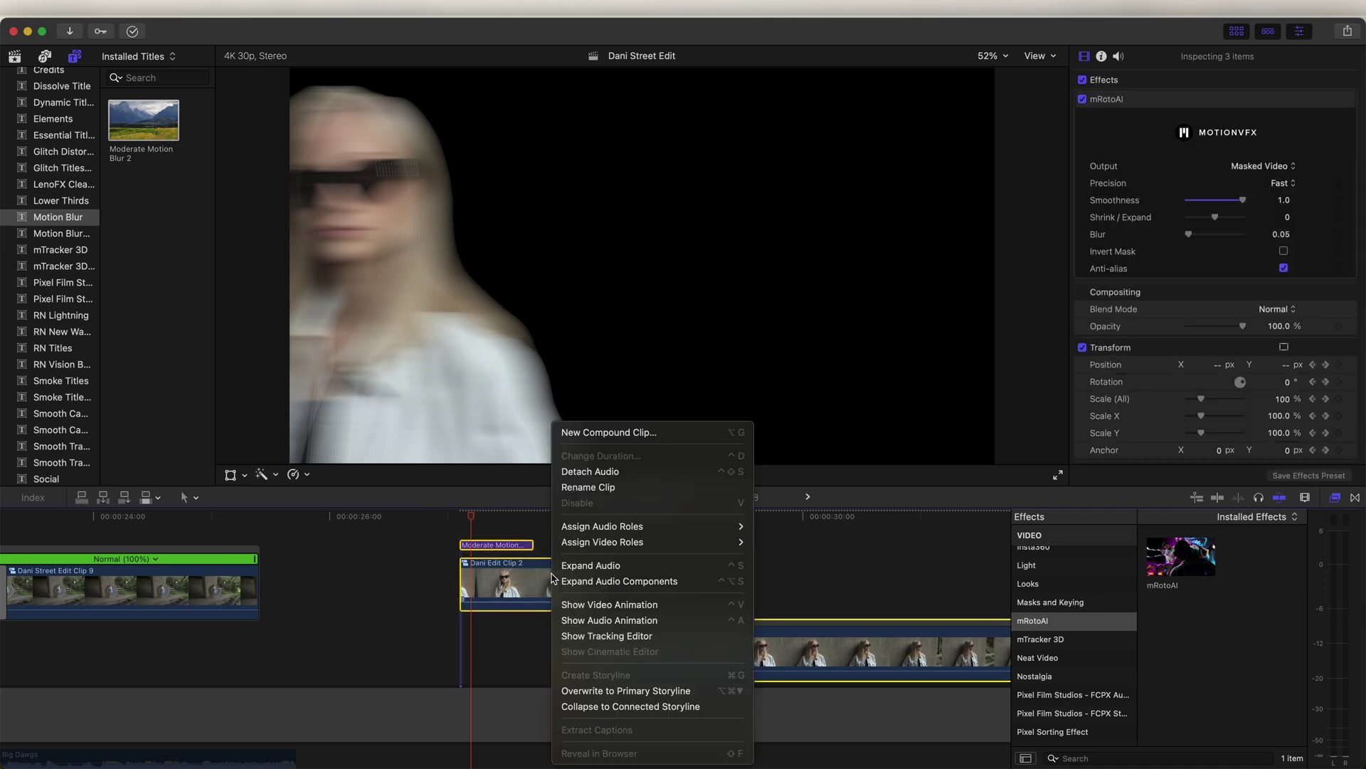
pyautogui.click(593, 434)
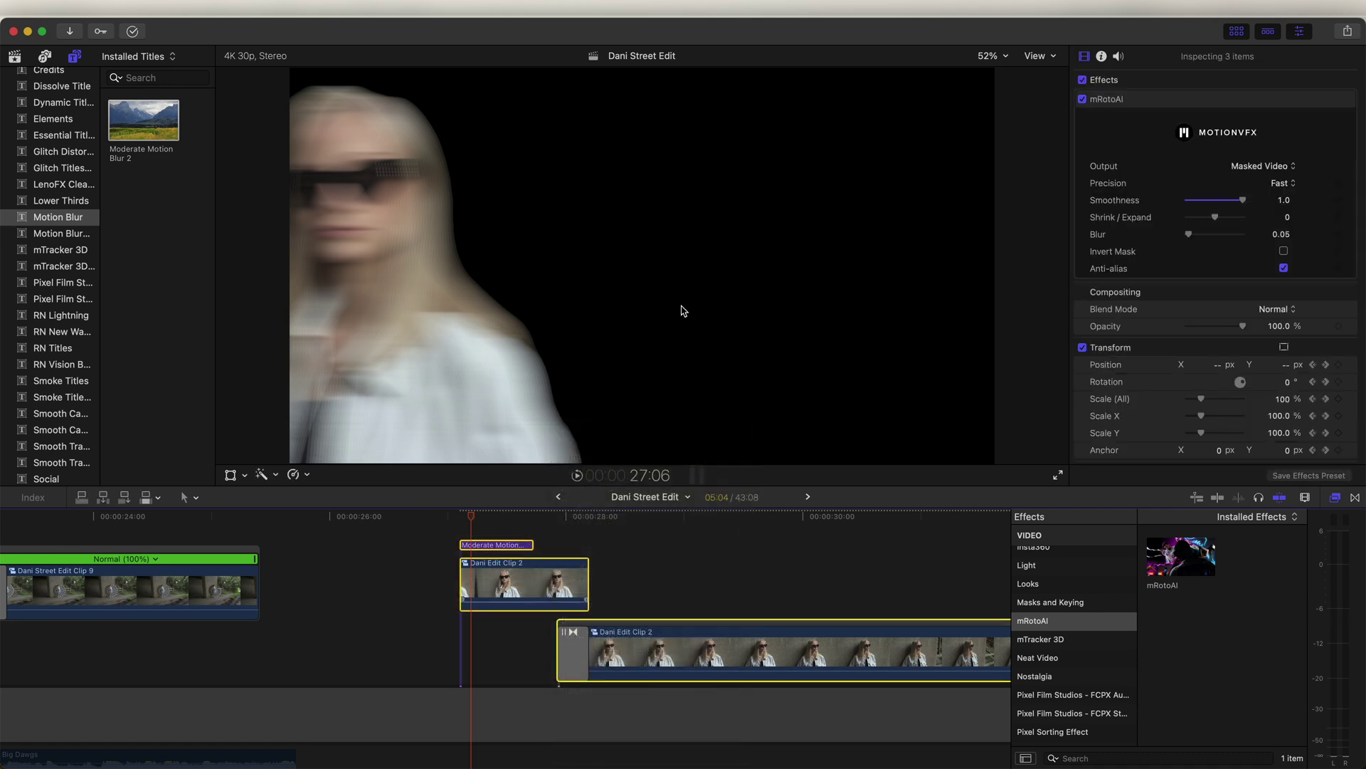
pyautogui.click(869, 421)
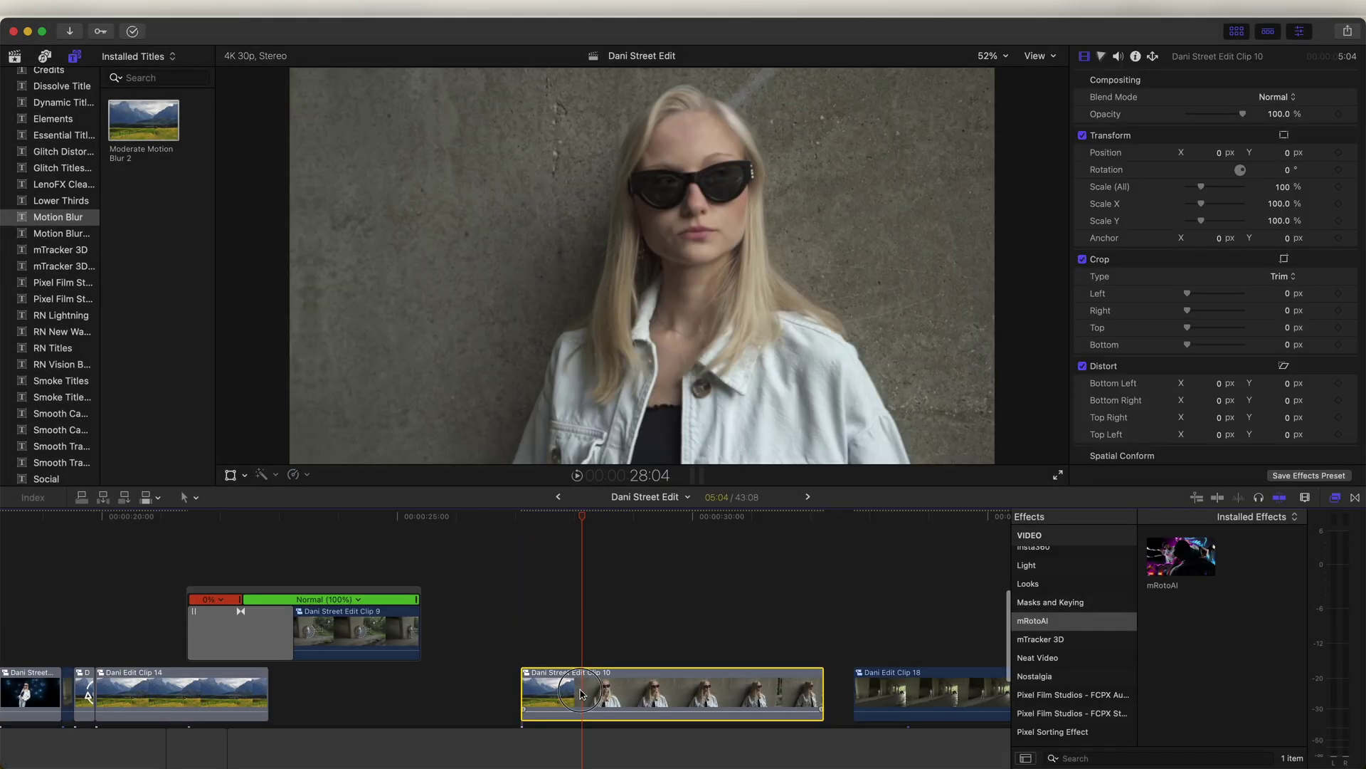
# Step: Move the compound clip above the second half of the replicated-woman clip and play the overlap
pyautogui.moveTo(580, 694); pyautogui.dragTo(379, 548)
pyautogui.scroll(2, 326, 525)
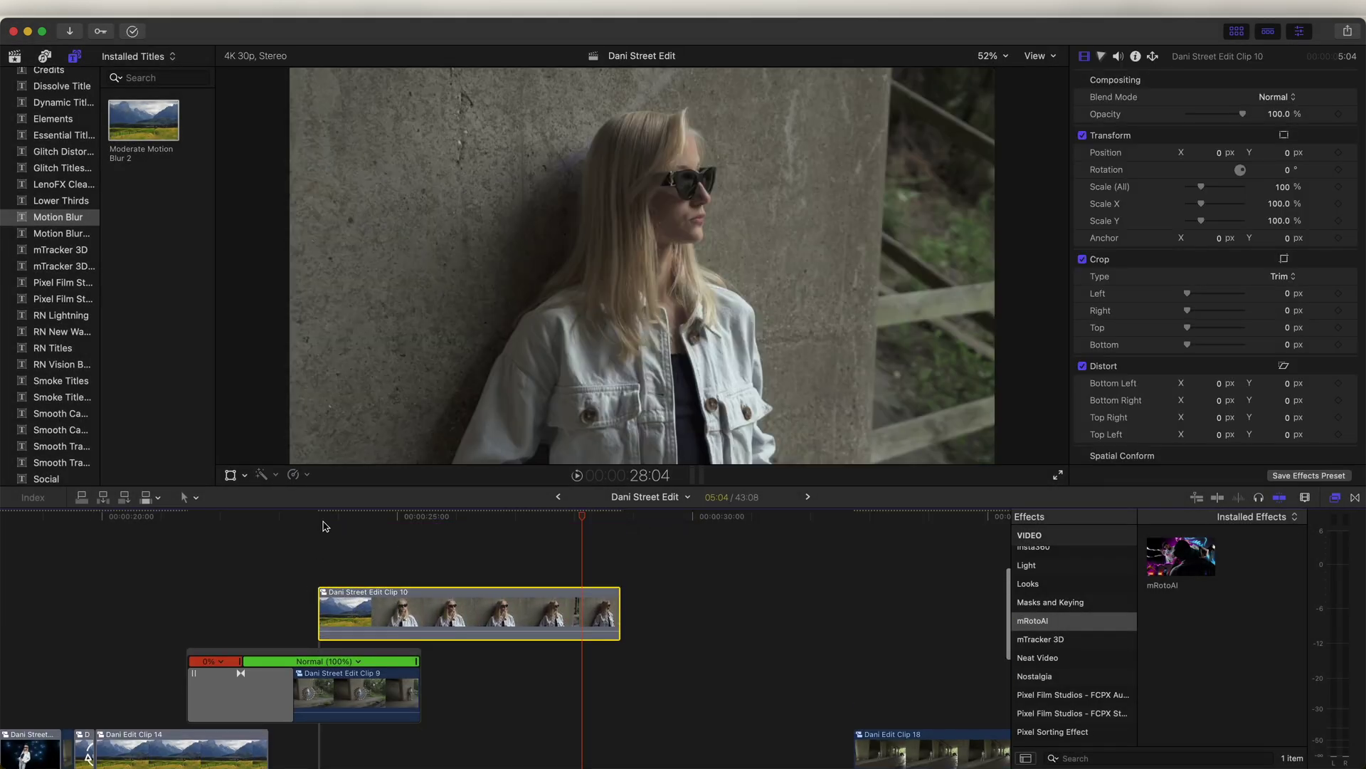
pyautogui.hscroll(-4, 341, 524)
pyautogui.click(427, 519)
pyautogui.press('space')
pyautogui.press('space')
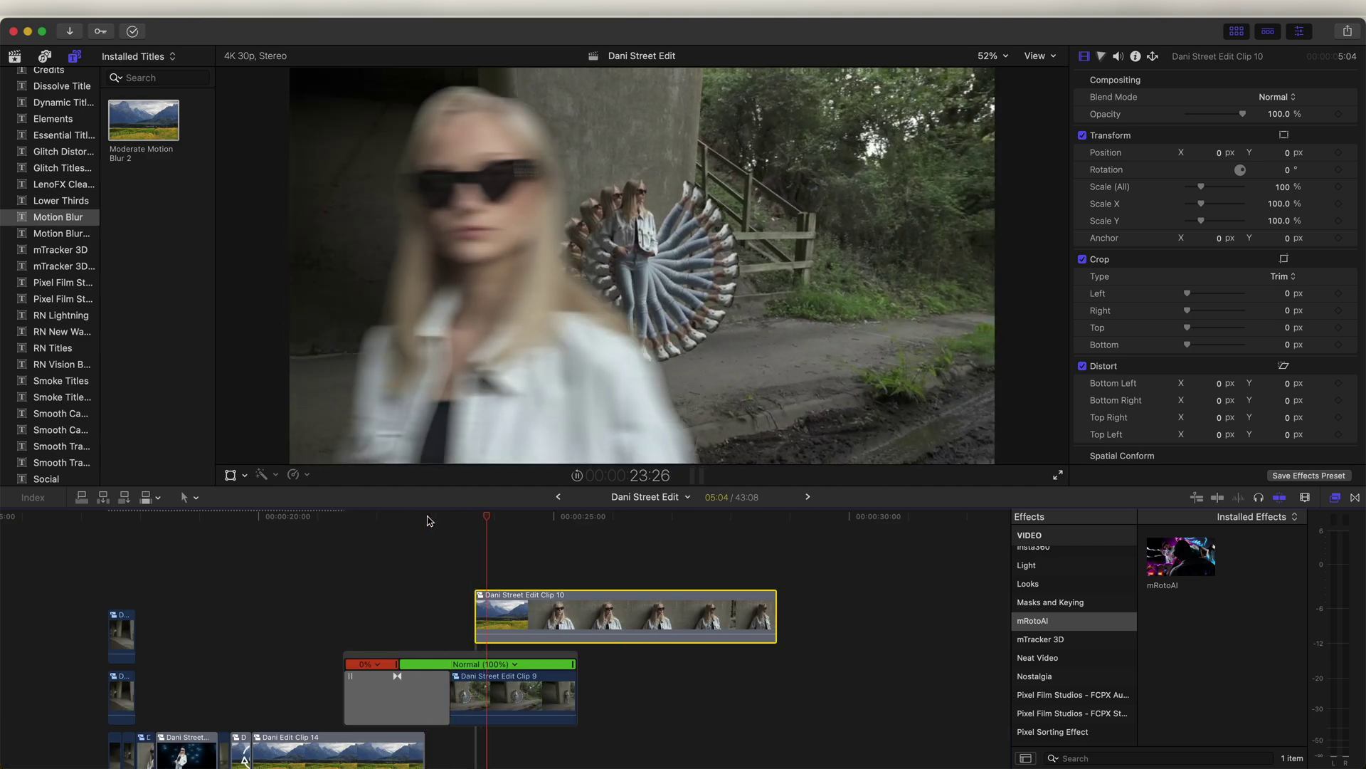
# Step: Split the compound clip's speed into three segments at 24:18 and 26:10
pyautogui.moveTo(504, 517); pyautogui.dragTo(531, 527)
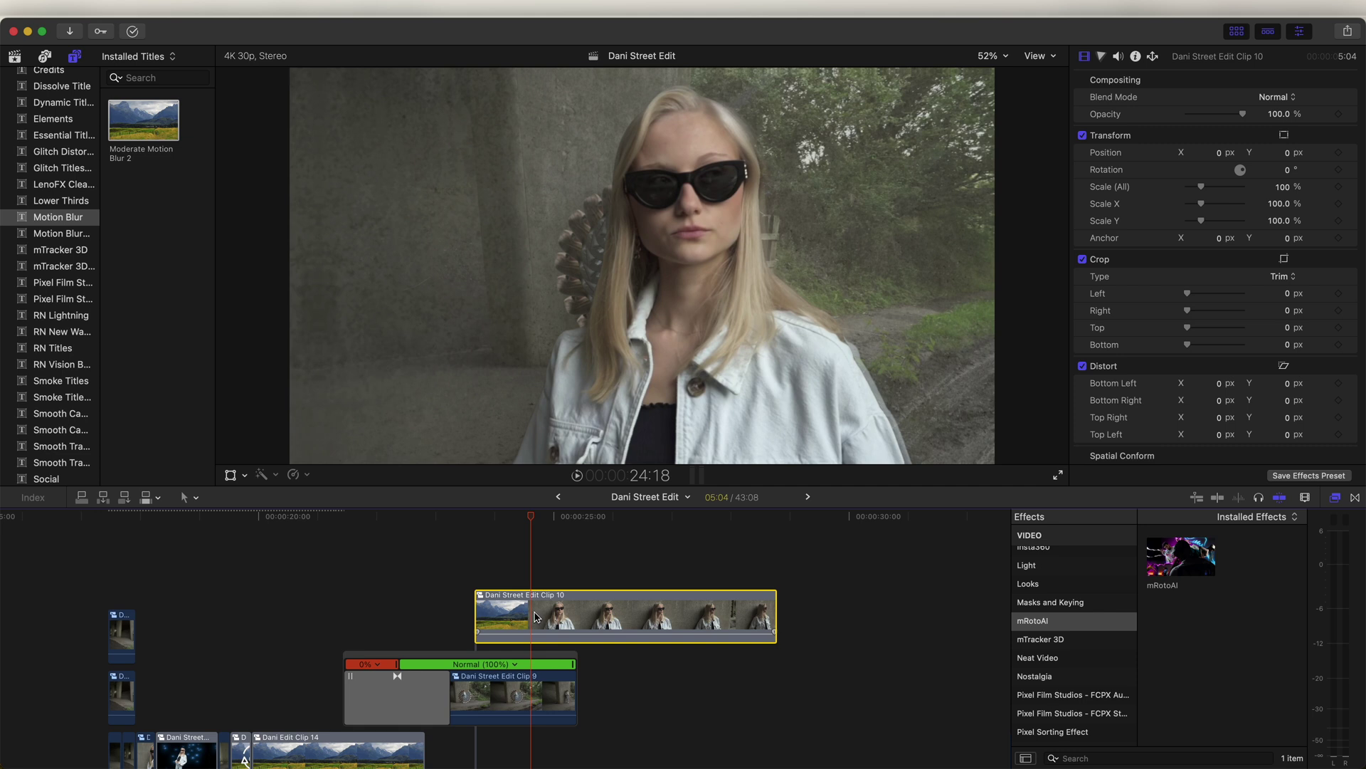
pyautogui.hotkey('shift', 'b')
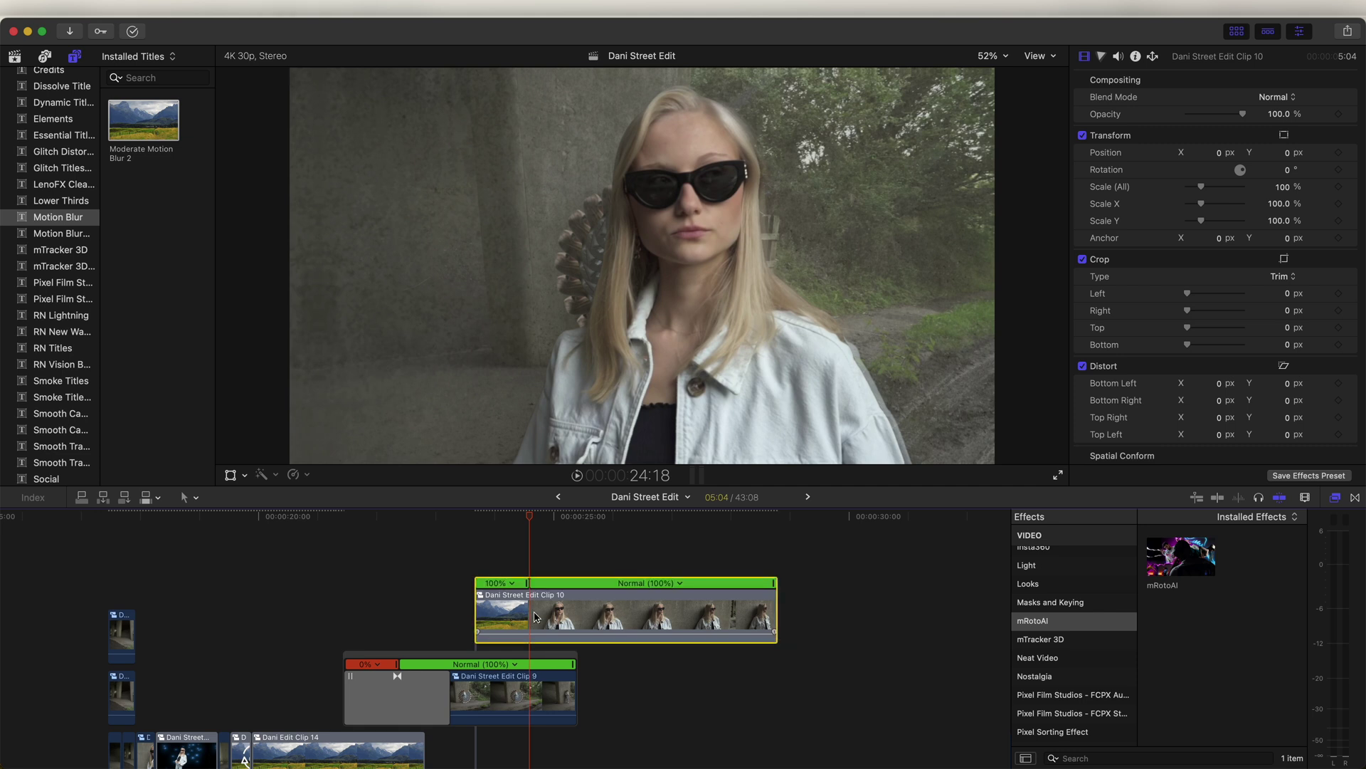
pyautogui.click(627, 520)
pyautogui.hotkey('shift', 'b')
# Step: Speed the compound clip's middle segment up to Fast 8x and play the result from the clip's start
pyautogui.click(602, 579)
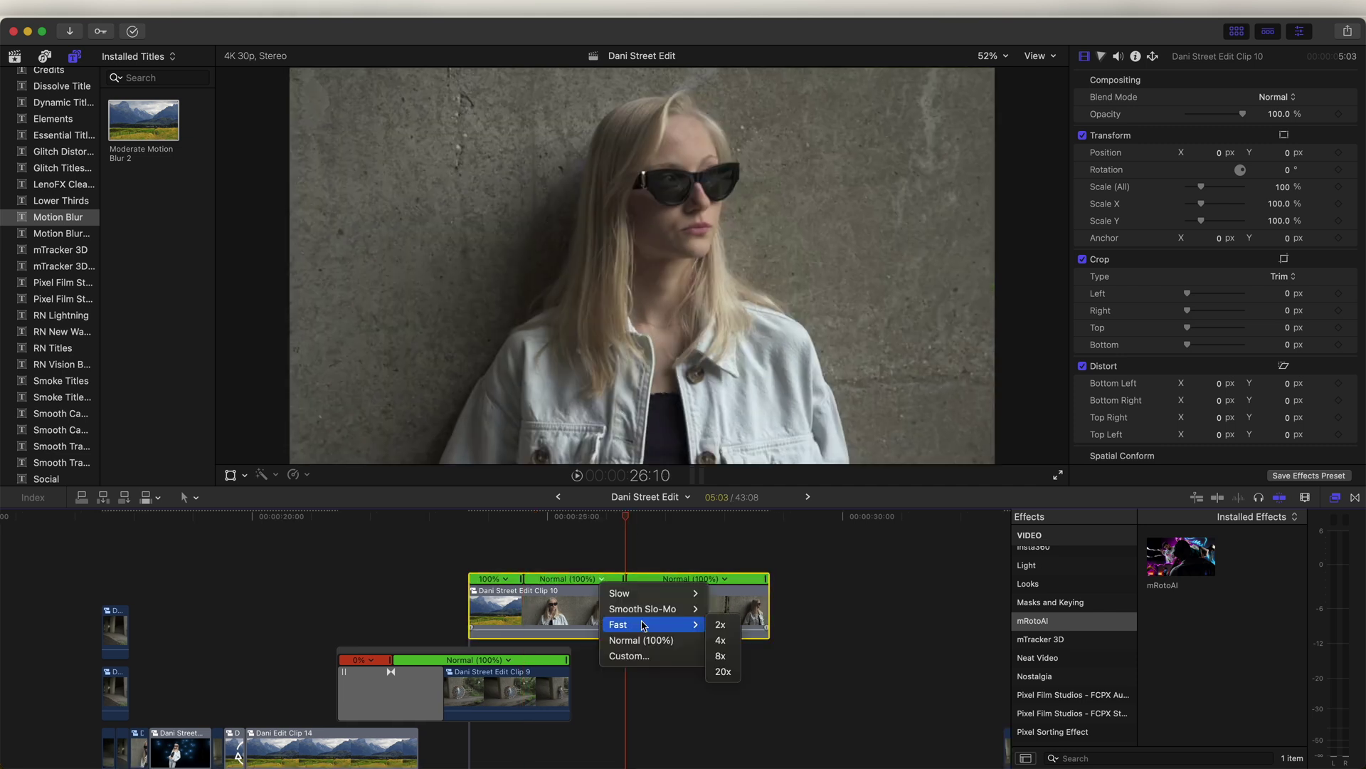
pyautogui.moveTo(626, 630)
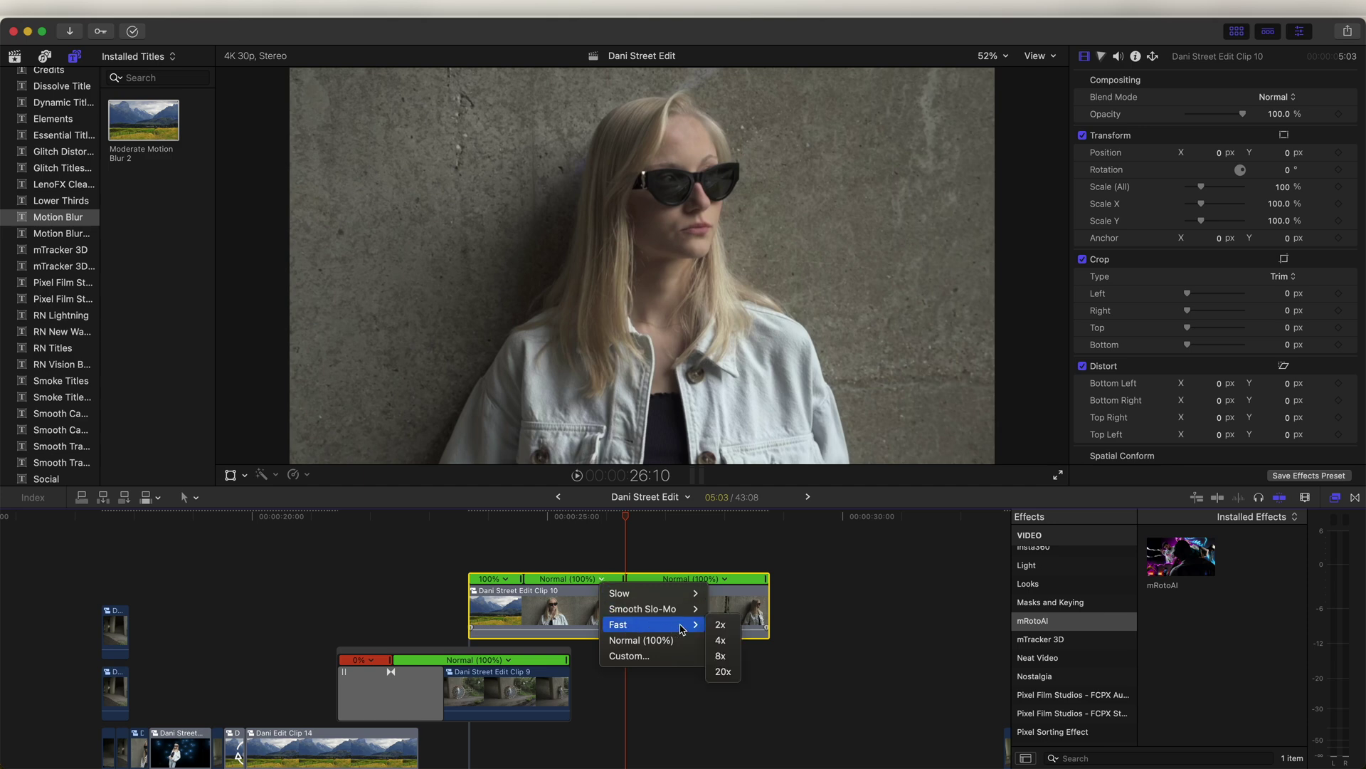
pyautogui.click(733, 658)
pyautogui.press('super+equal')
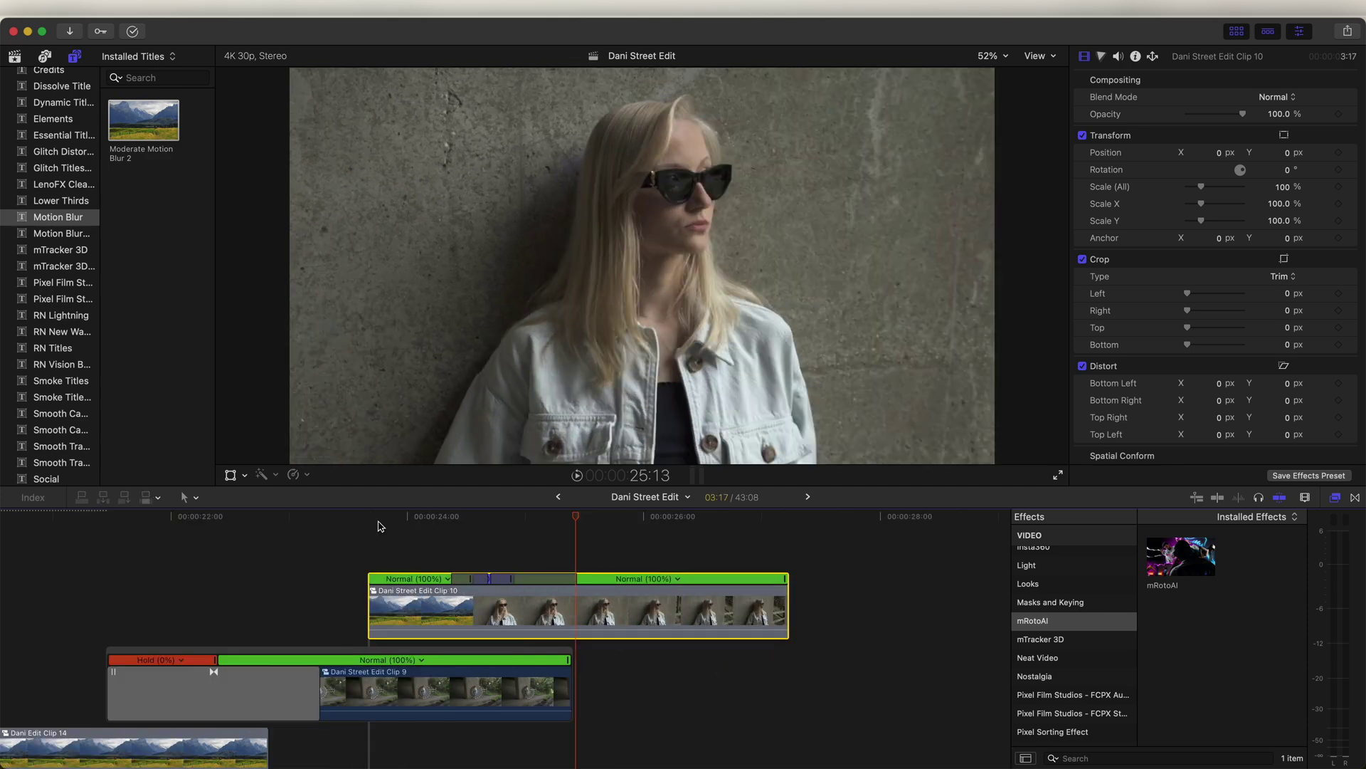
pyautogui.click(368, 516)
pyautogui.press('space')
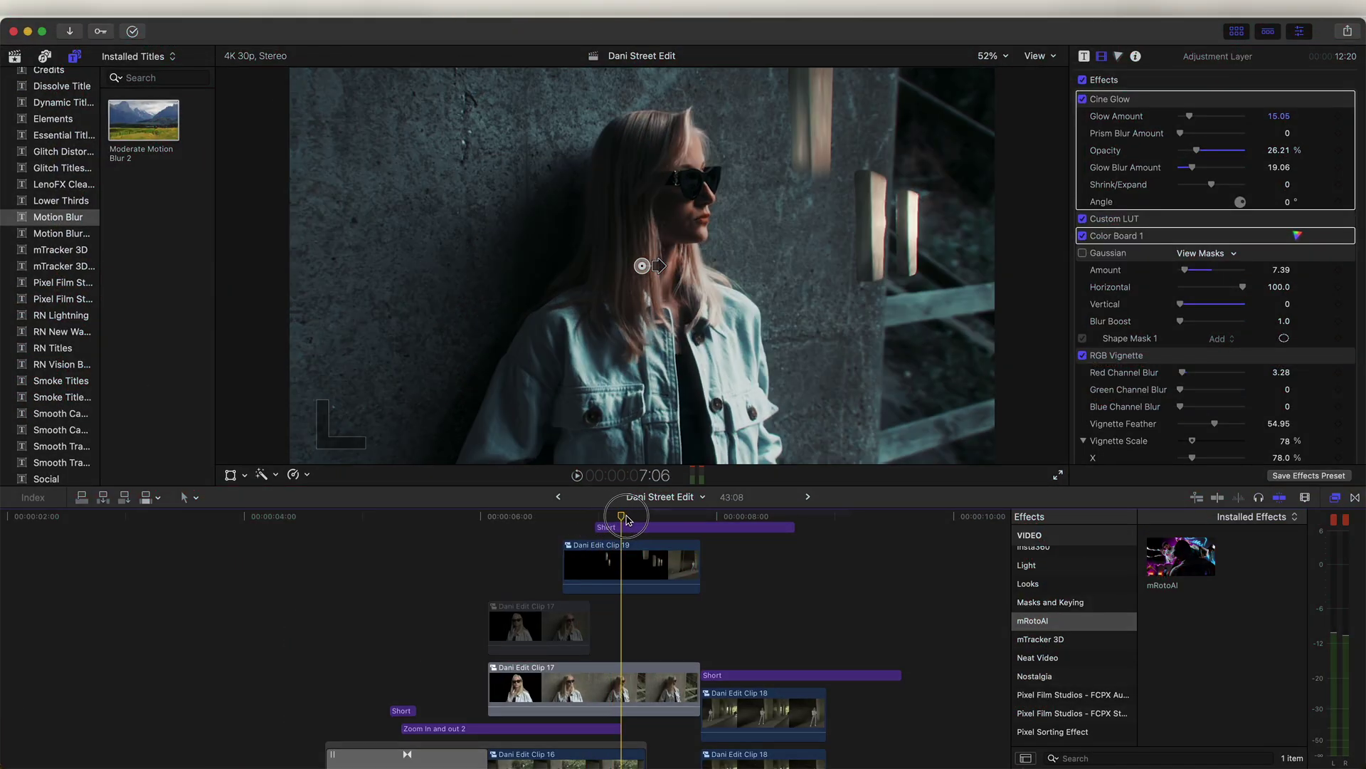
# Step: Scrub the finished edit from about 7:06 to examine how the underpass pillars come in over the previous shot
pyautogui.moveTo(610, 519); pyautogui.dragTo(670, 521)
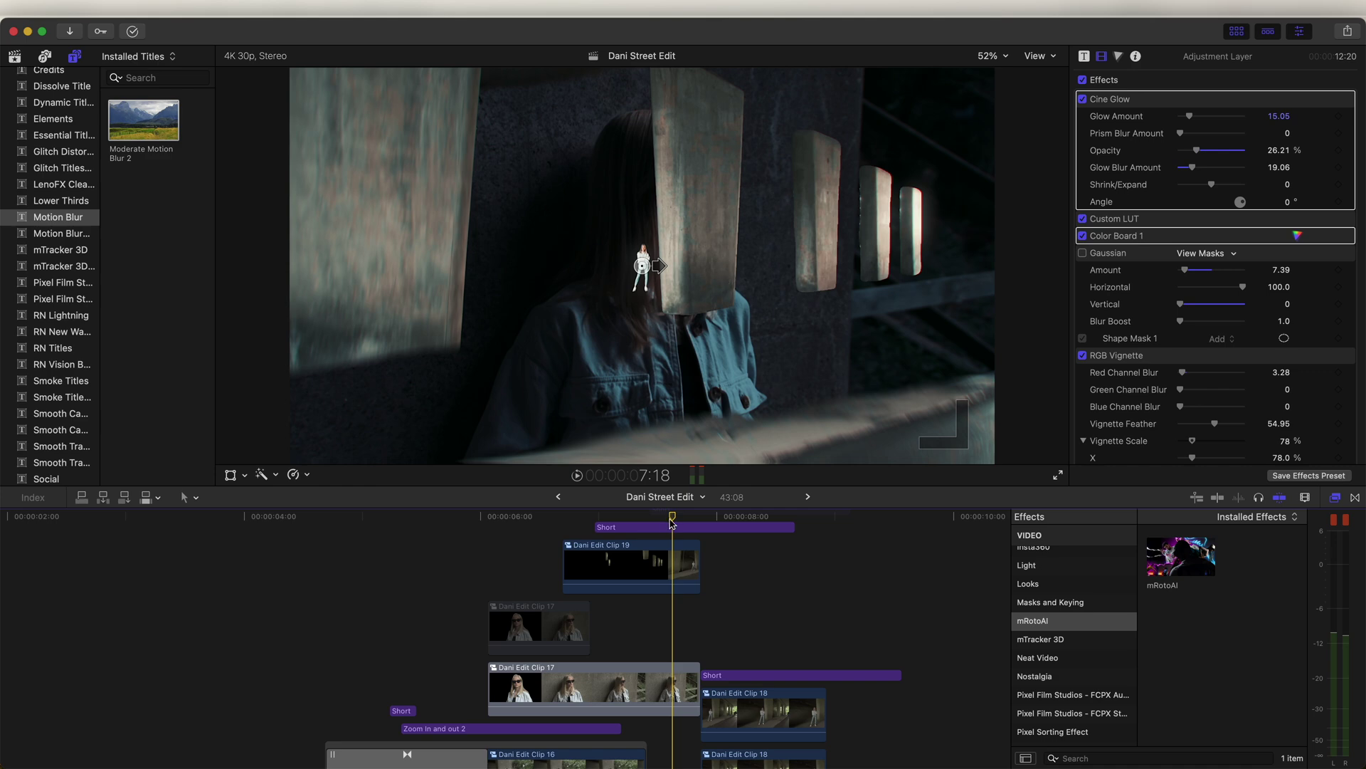
pyautogui.moveTo(666, 522); pyautogui.dragTo(703, 523)
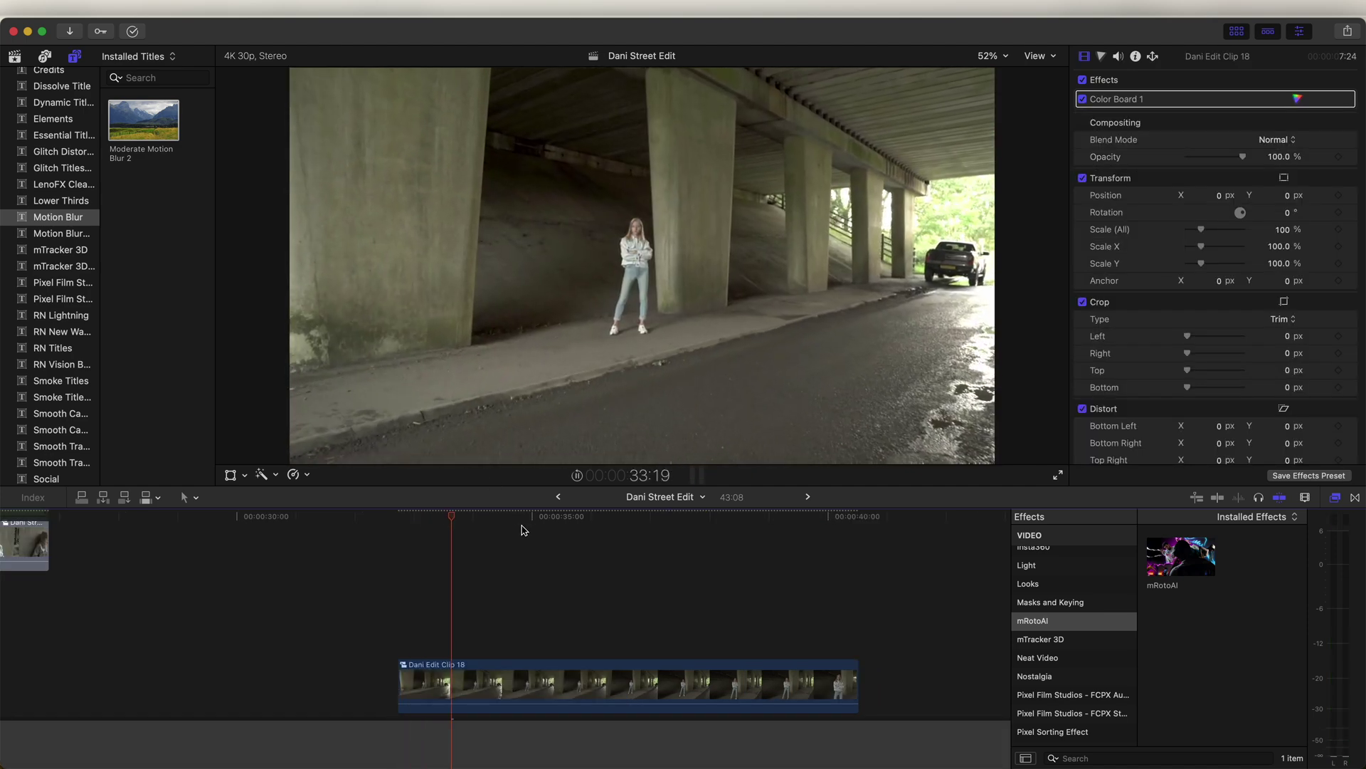
# Step: Duplicate the underpass clip directly above the original at 32:22 and select the upper copy
pyautogui.moveTo(455, 523); pyautogui.dragTo(403, 522)
pyautogui.hscroll(-3, 436, 522)
pyautogui.moveTo(556, 683); pyautogui.dragTo(575, 626)
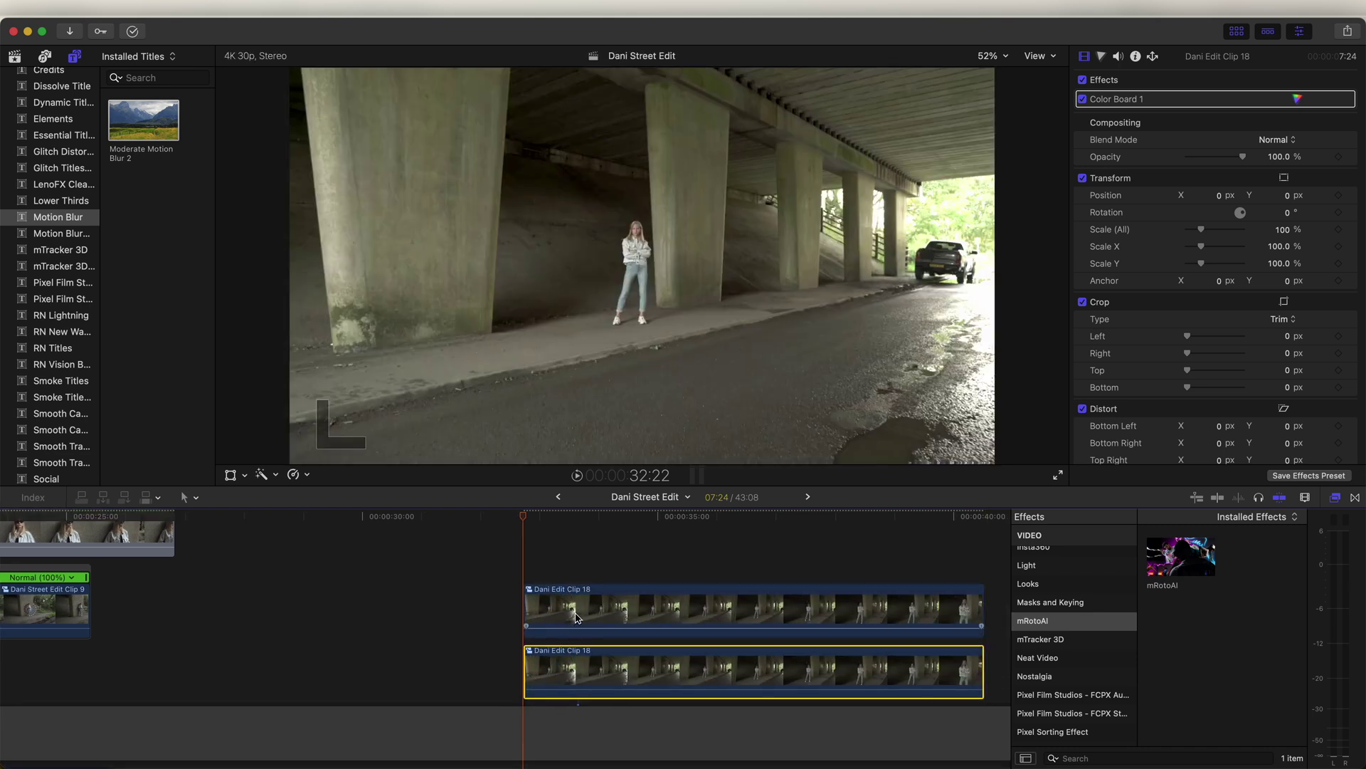
pyautogui.click(576, 618)
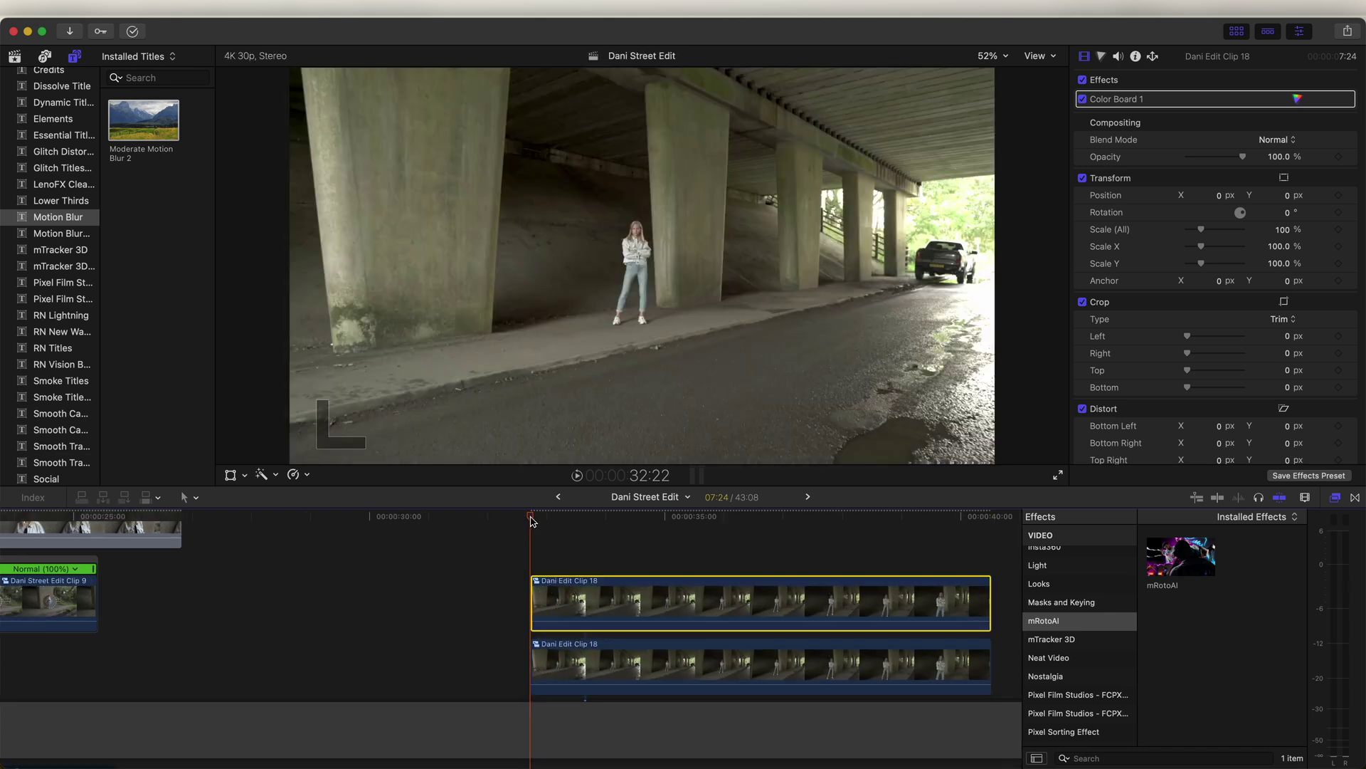
# Step: Add a hold frame to the copy, trim away everything but the two-second hold and place it directly before the original
pyautogui.hotkey('shift', 'h')
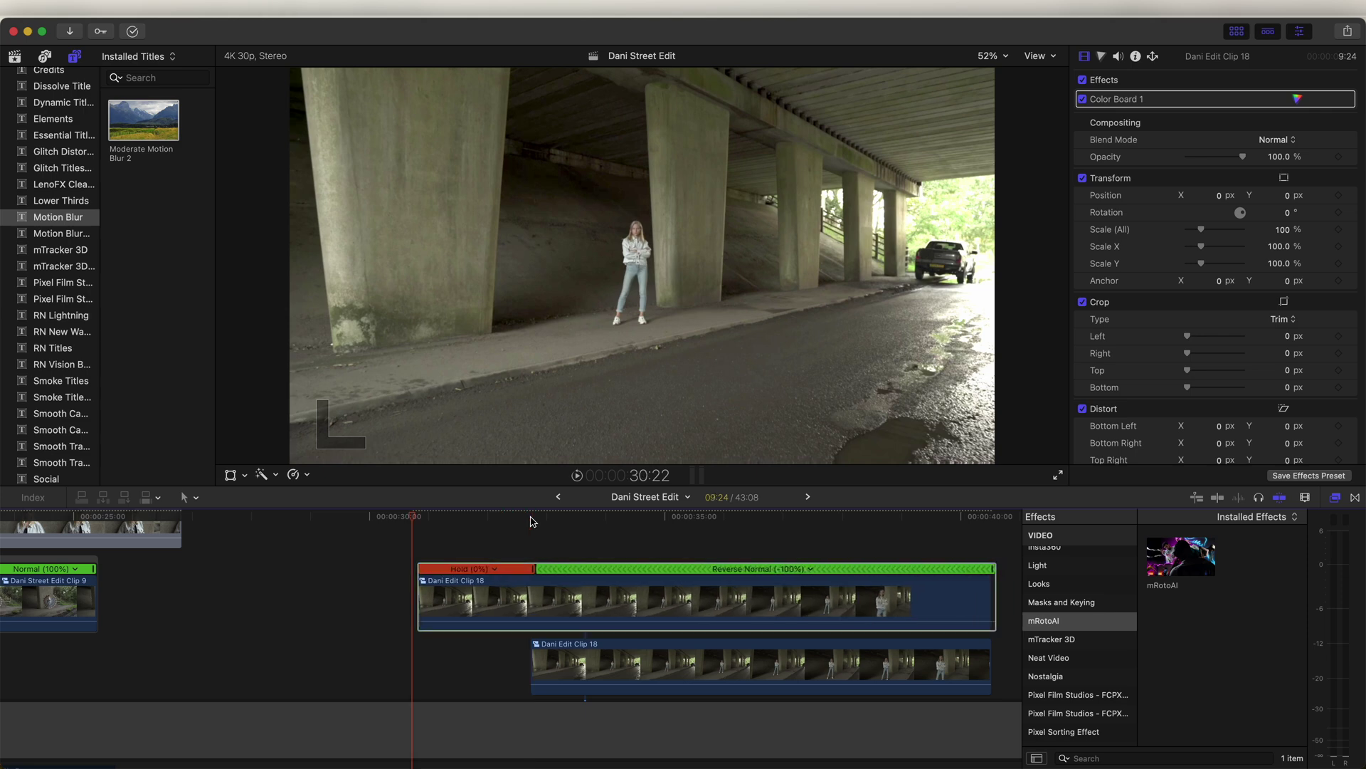
pyautogui.moveTo(415, 515); pyautogui.dragTo(440, 515)
pyautogui.moveTo(989, 598); pyautogui.dragTo(526, 585)
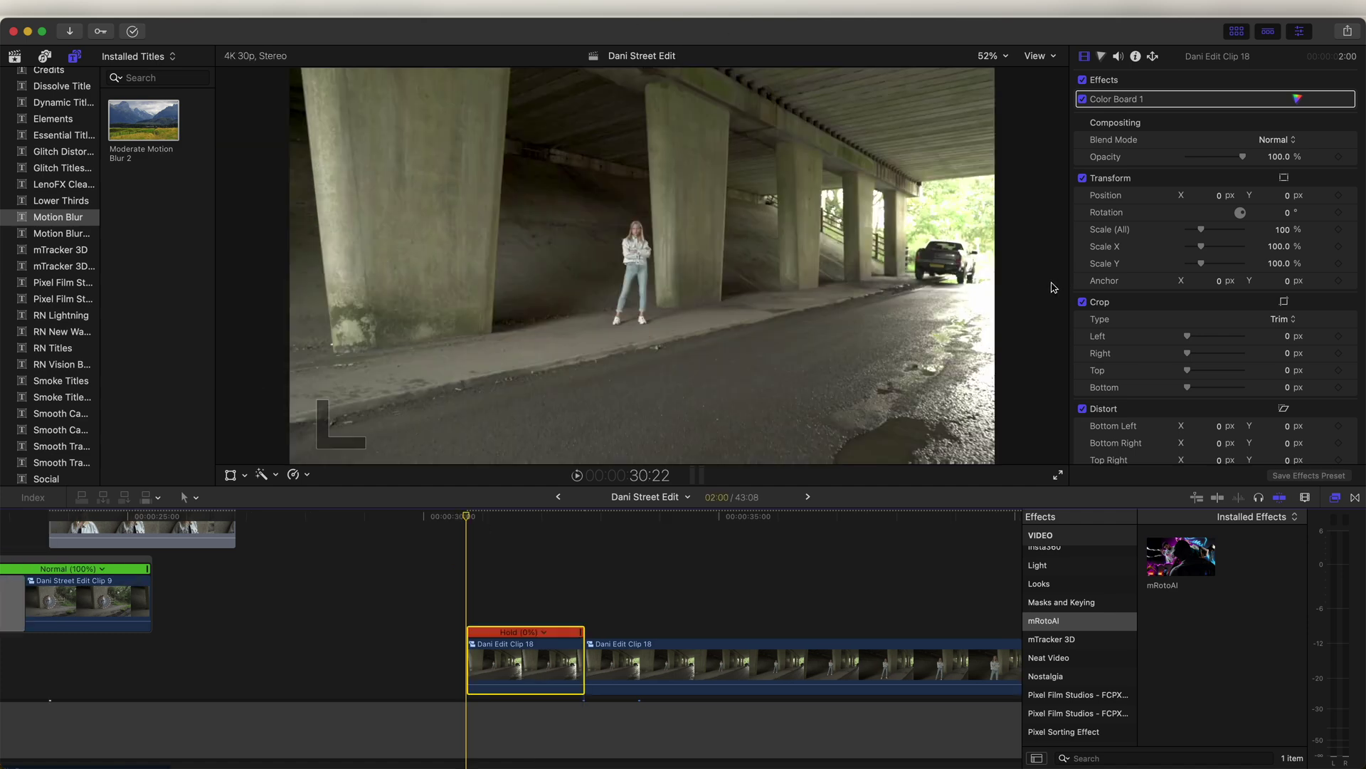
# Step: Add a Draw Mask to the held underpass clip and trace its outline around the two nearest pillars
pyautogui.click(1068, 602)
pyautogui.moveTo(1269, 573)
pyautogui.mouseDown()
pyautogui.moveTo(1006, 520)
pyautogui.moveTo(489, 624)
pyautogui.moveTo(491, 663)
pyautogui.mouseUp()
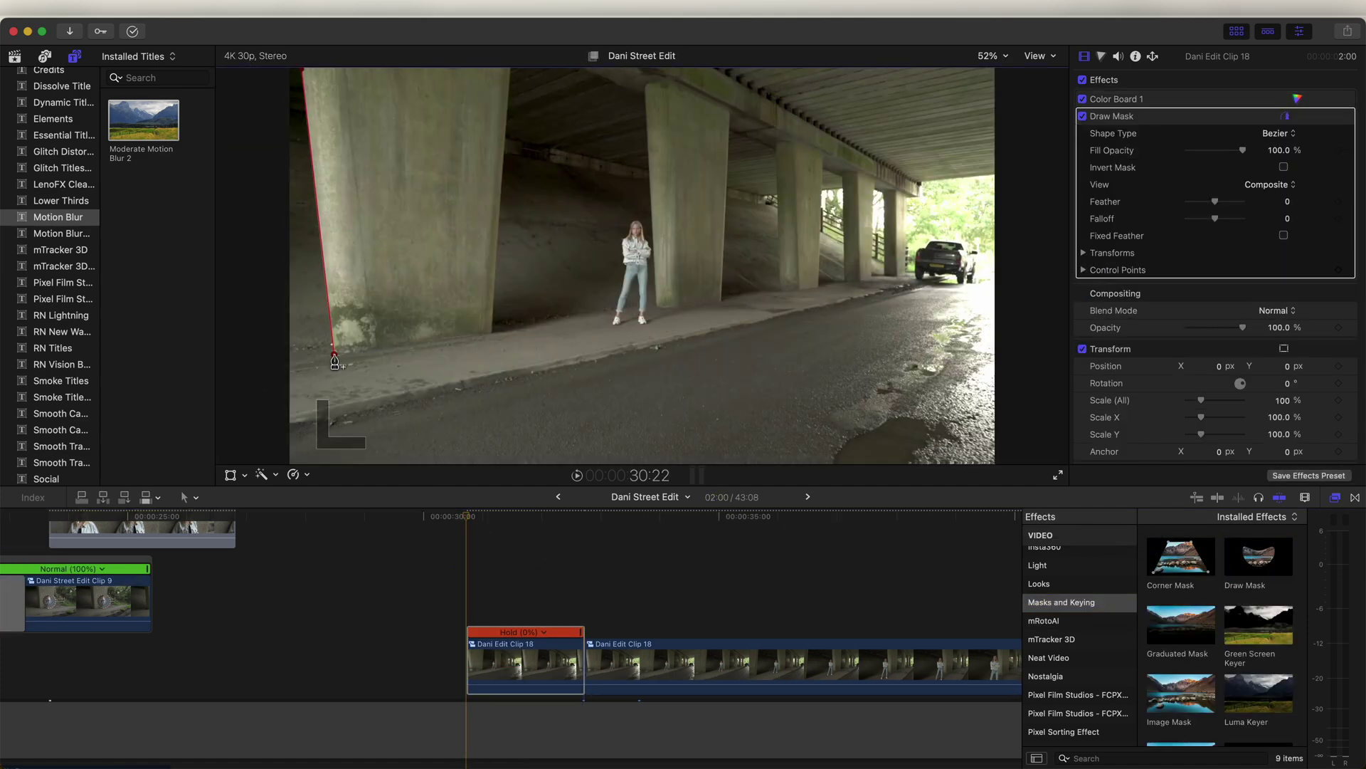
pyautogui.click(491, 332)
pyautogui.click(642, 96)
pyautogui.click(657, 307)
pyautogui.moveTo(674, 308); pyautogui.dragTo(682, 309)
pyautogui.click(720, 304)
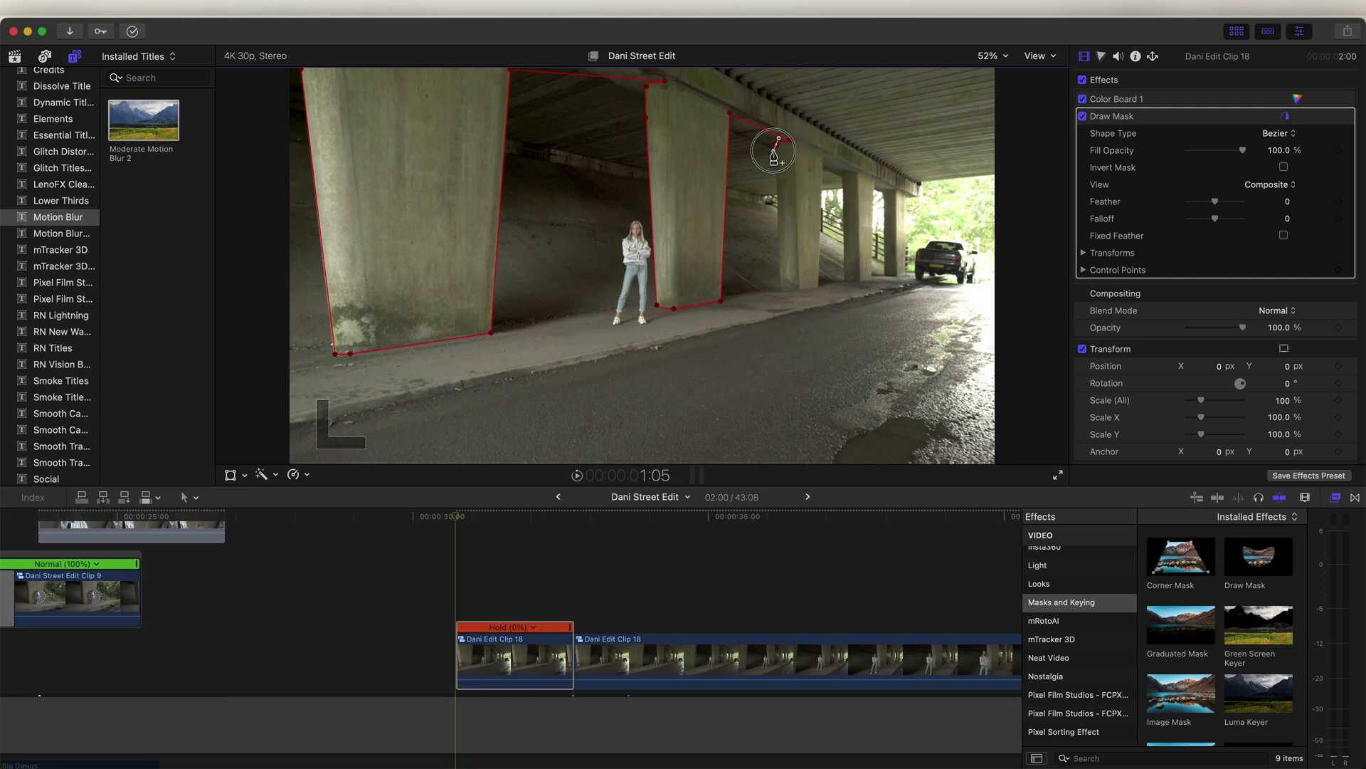
# Step: Continue the mask outline around the third and fourth pillars
pyautogui.click(781, 289)
pyautogui.click(797, 291)
pyautogui.click(817, 287)
pyautogui.click(823, 159)
pyautogui.click(844, 175)
pyautogui.click(844, 282)
pyautogui.click(870, 277)
pyautogui.click(875, 180)
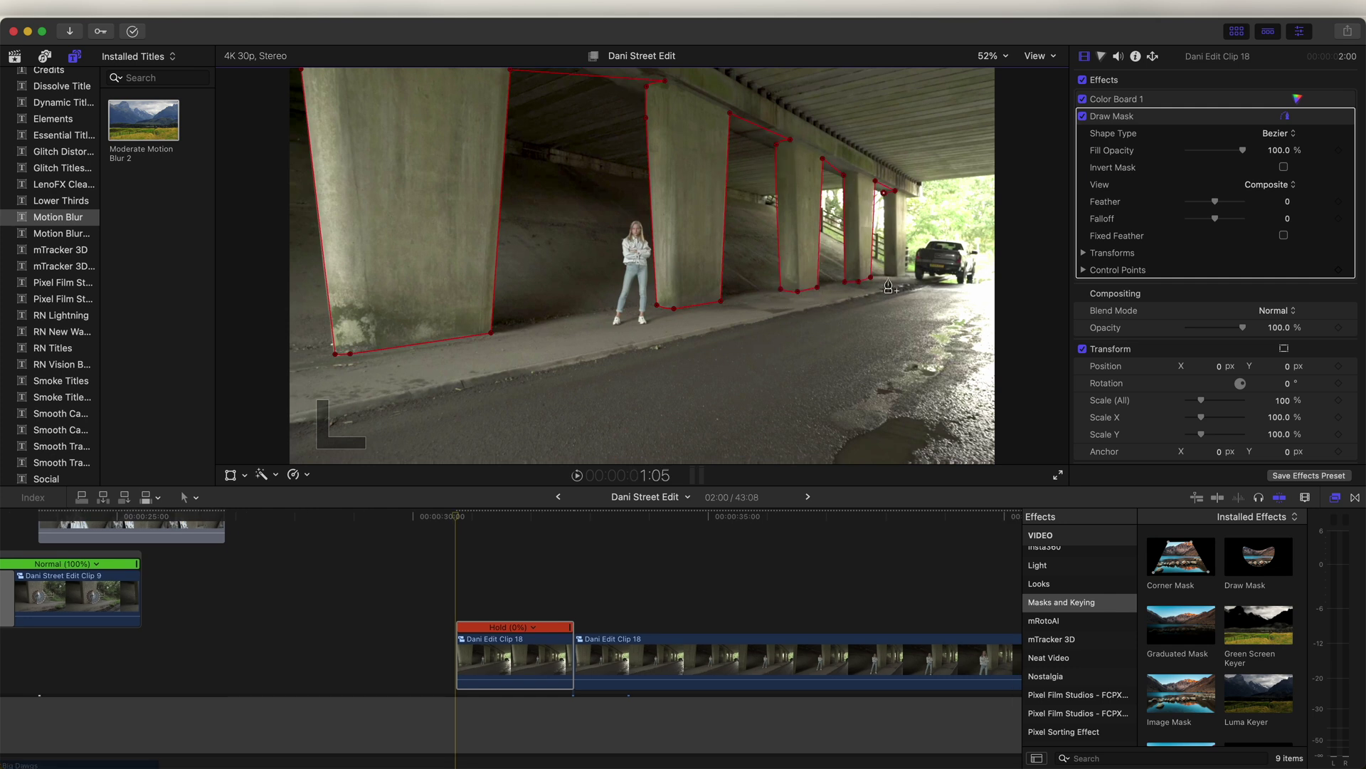
# Step: Close the mask around all five pillars, extend its upper edge beyond the frame and set Feather to -7
pyautogui.click(657, 77)
pyautogui.press('super+minus')
pyautogui.click(604, 158)
pyautogui.click(479, 157)
pyautogui.click(478, 171)
pyautogui.keyDown('alt'); pyautogui.click(616, 173); pyautogui.keyUp('alt')
pyautogui.moveTo(615, 173); pyautogui.dragTo(616, 158)
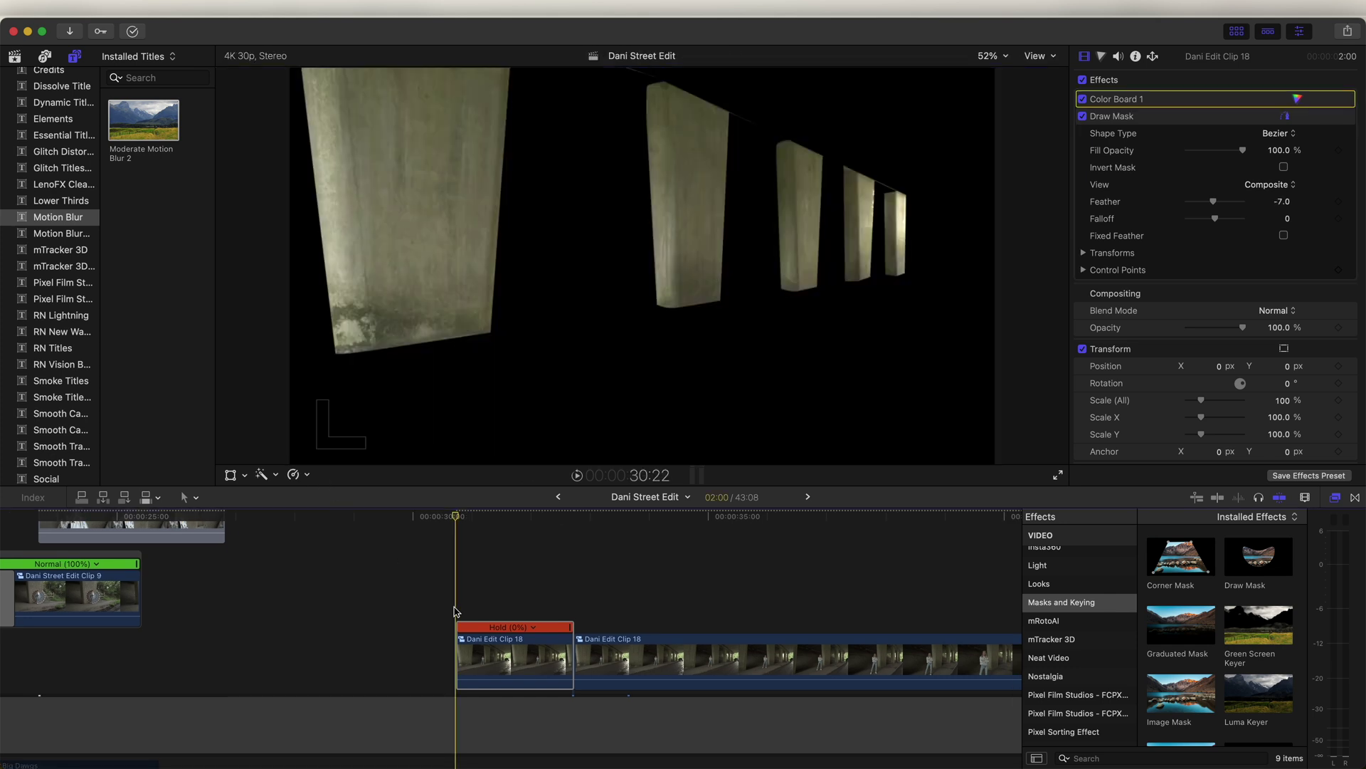
# Step: Apply a Ken Burns crop to the masked pillar clip and swap its start and end frames
pyautogui.click(501, 671)
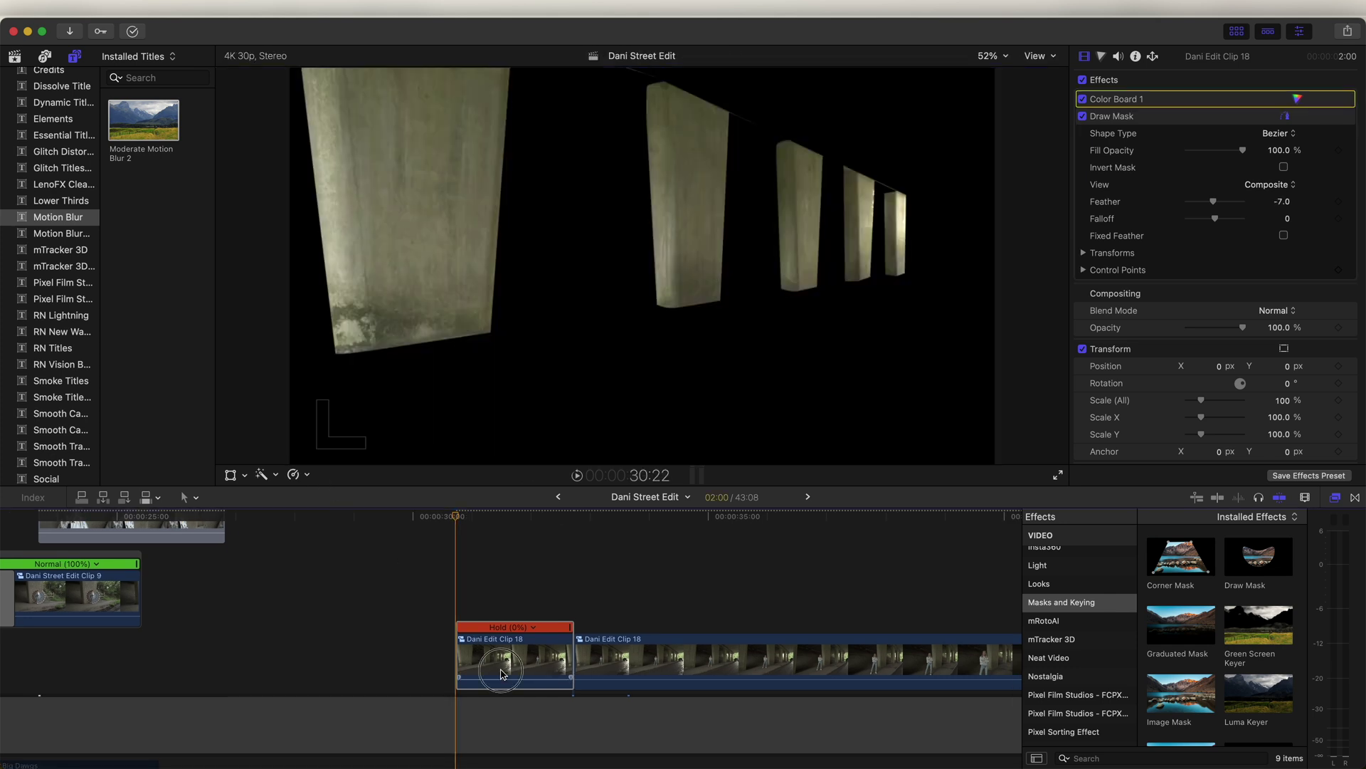
pyautogui.click(245, 477)
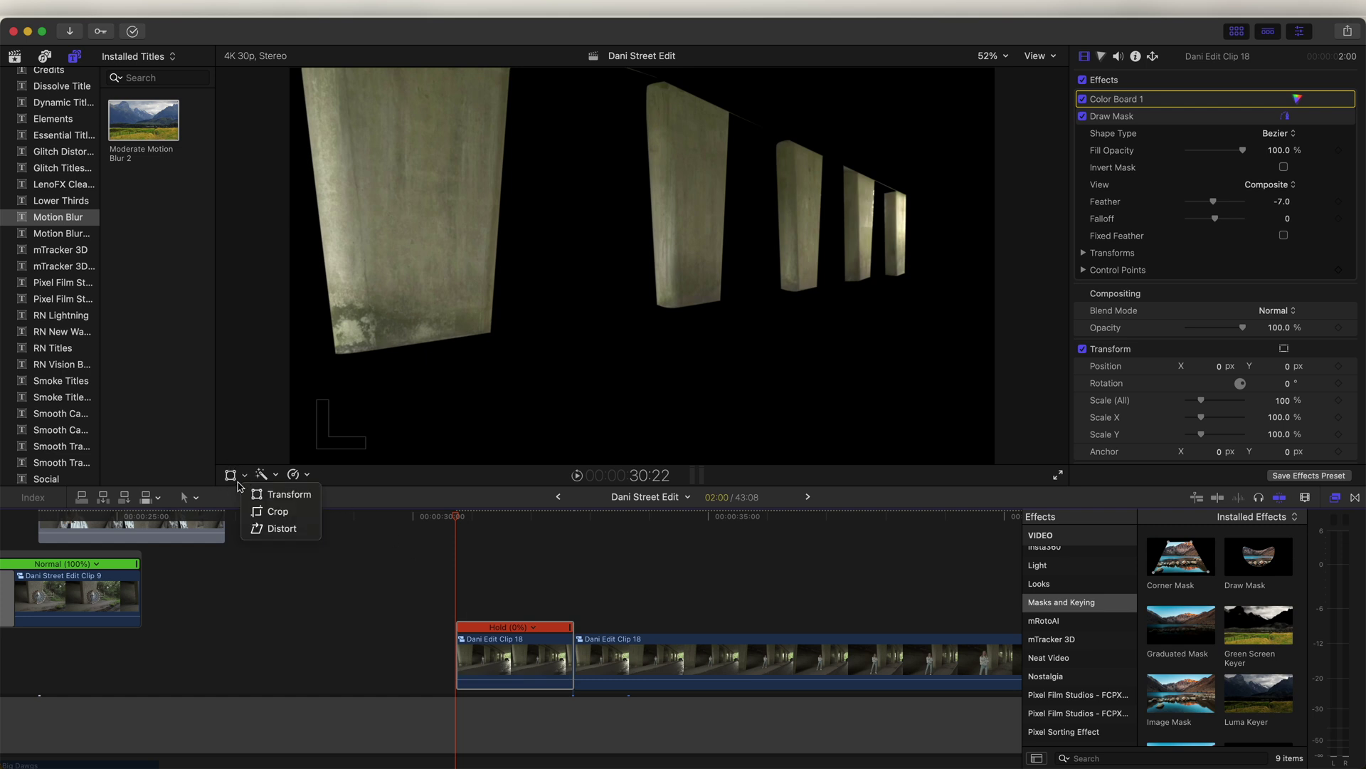
pyautogui.click(277, 511)
pyautogui.click(683, 449)
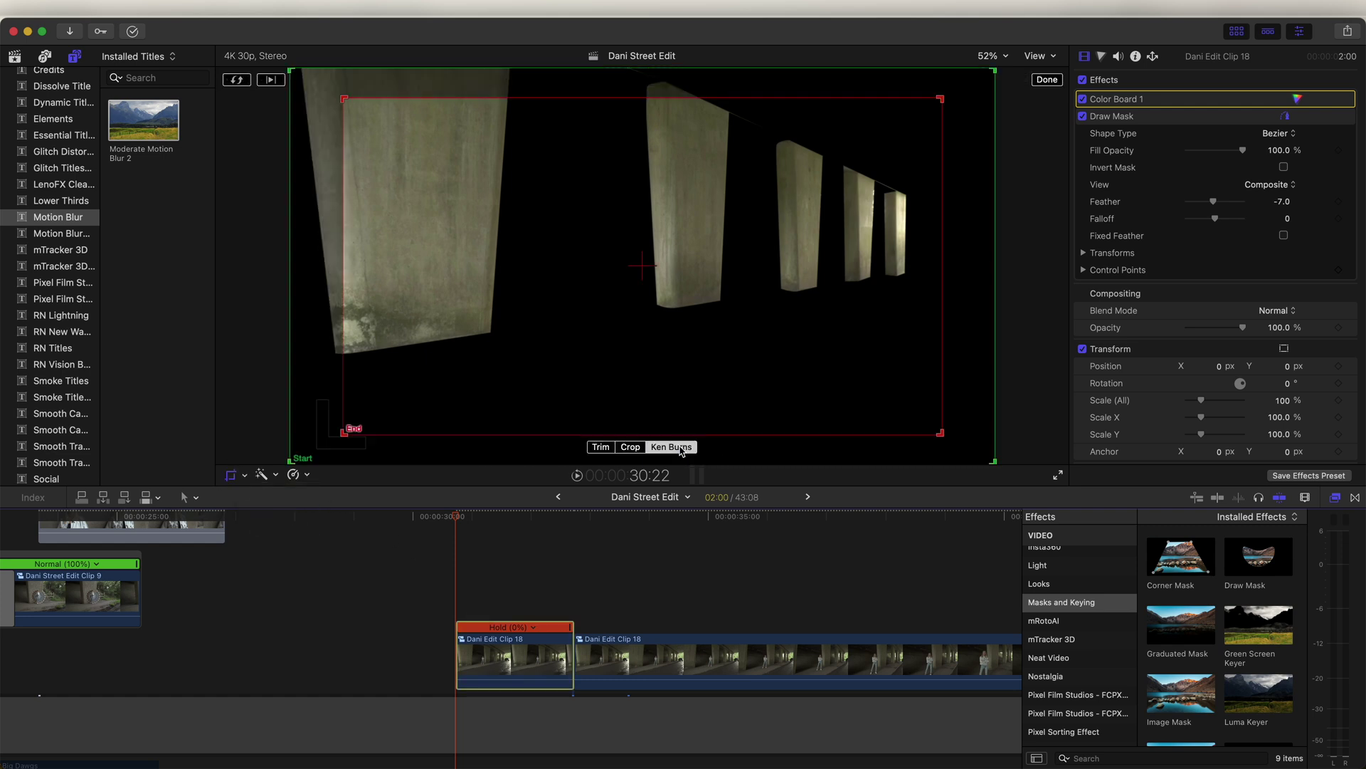
pyautogui.click(237, 80)
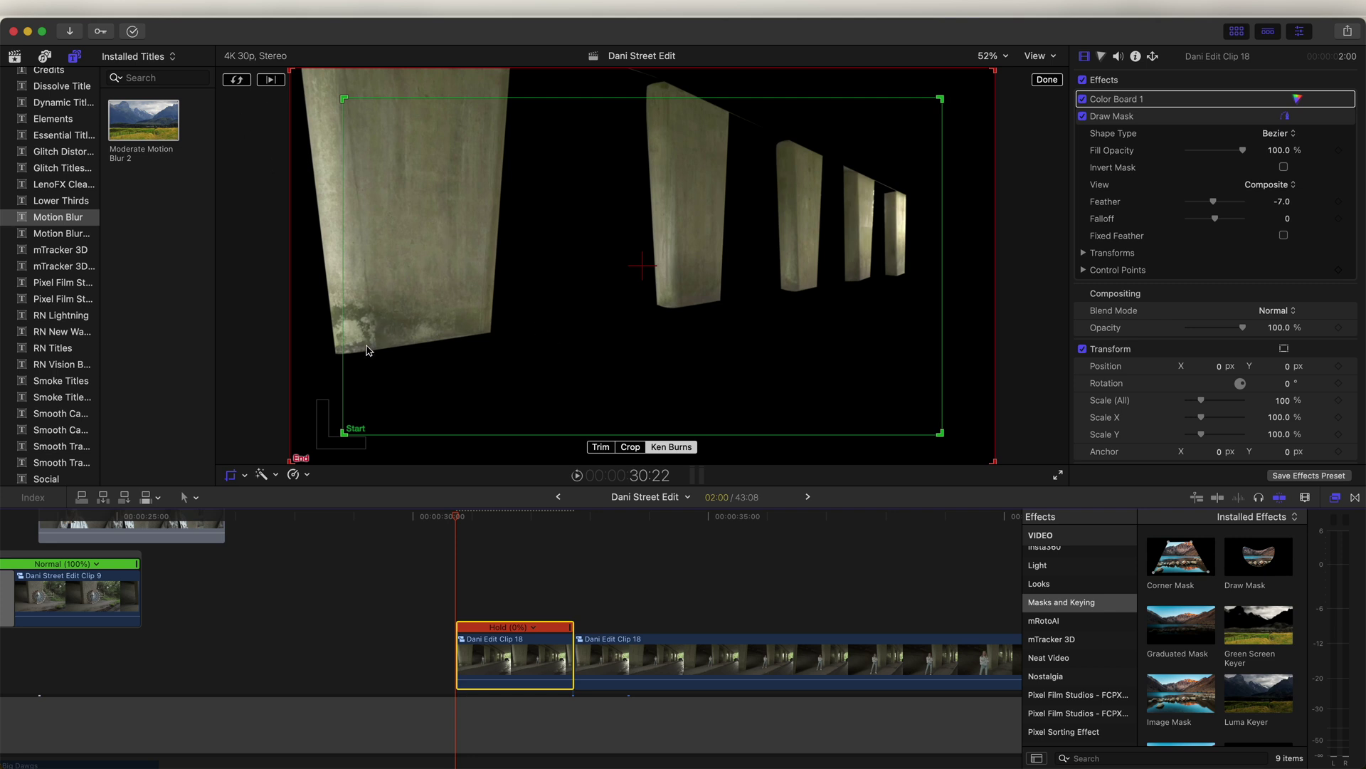
# Step: Move the Ken Burns start frame straight down, widen it to full frame width, choose Ease In and check the motion
pyautogui.moveTo(535, 349); pyautogui.dragTo(549, 470)
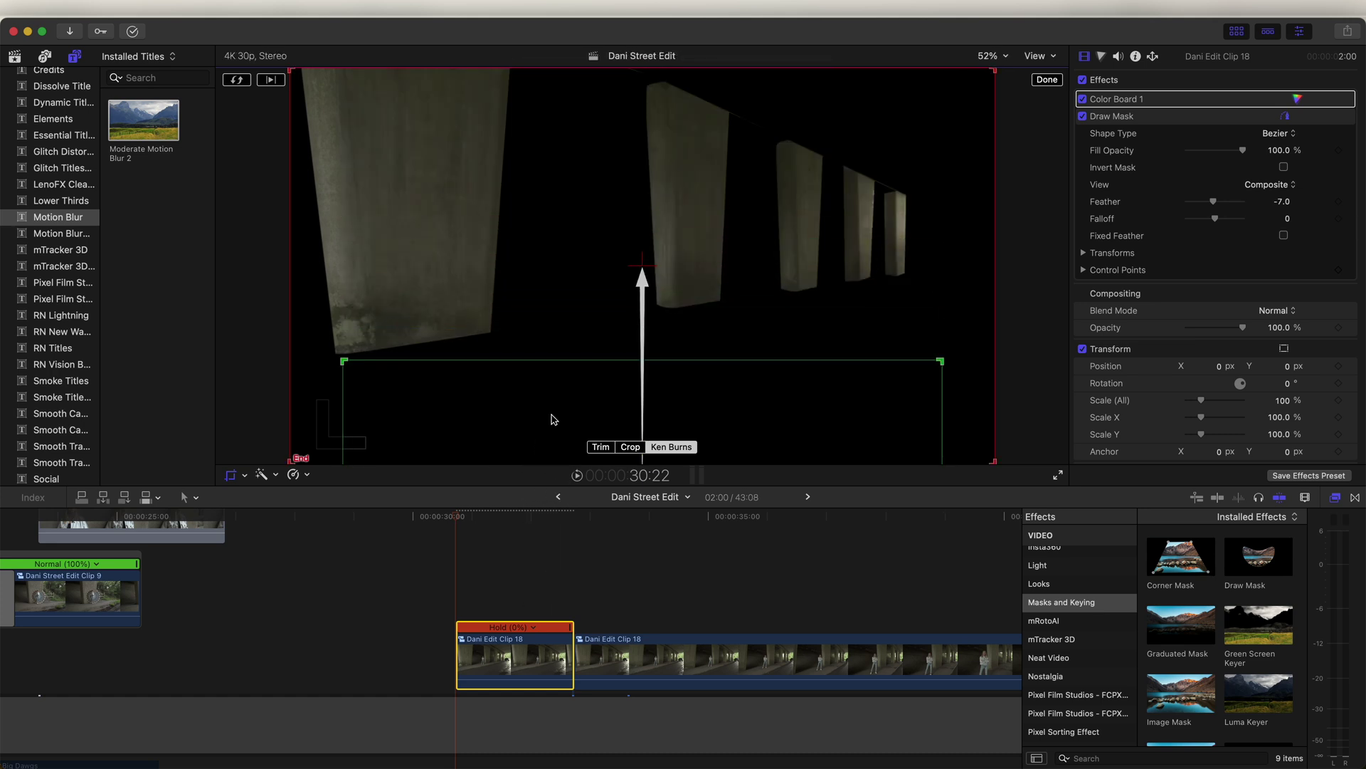
pyautogui.rightClick(541, 383)
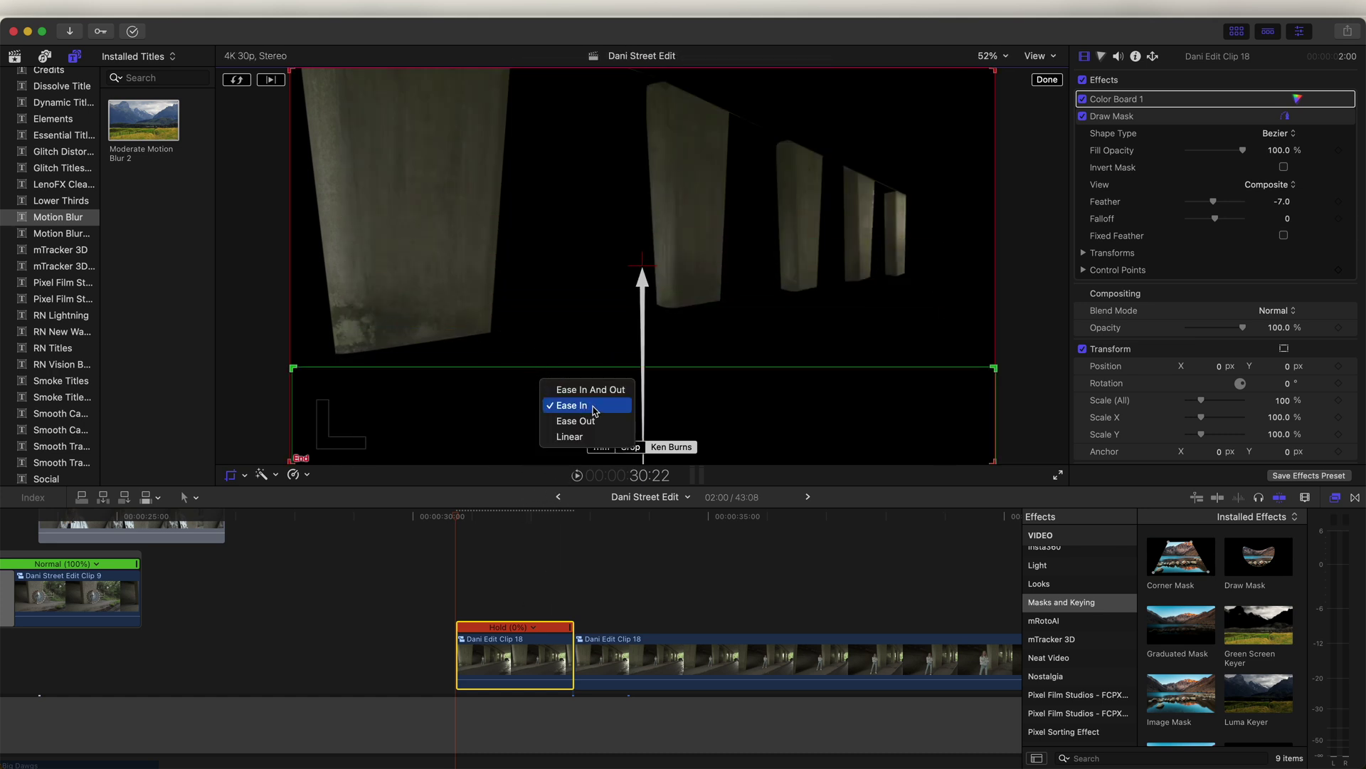
pyautogui.click(465, 517)
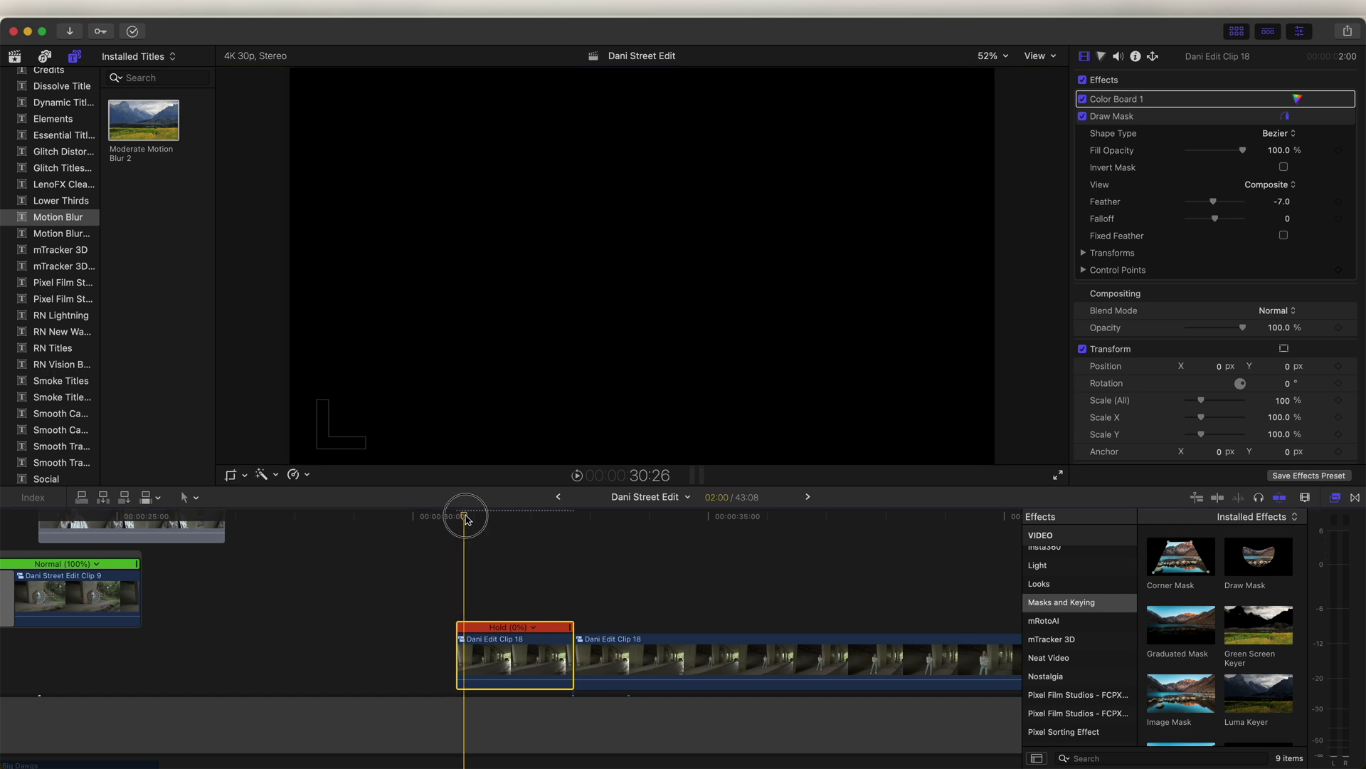
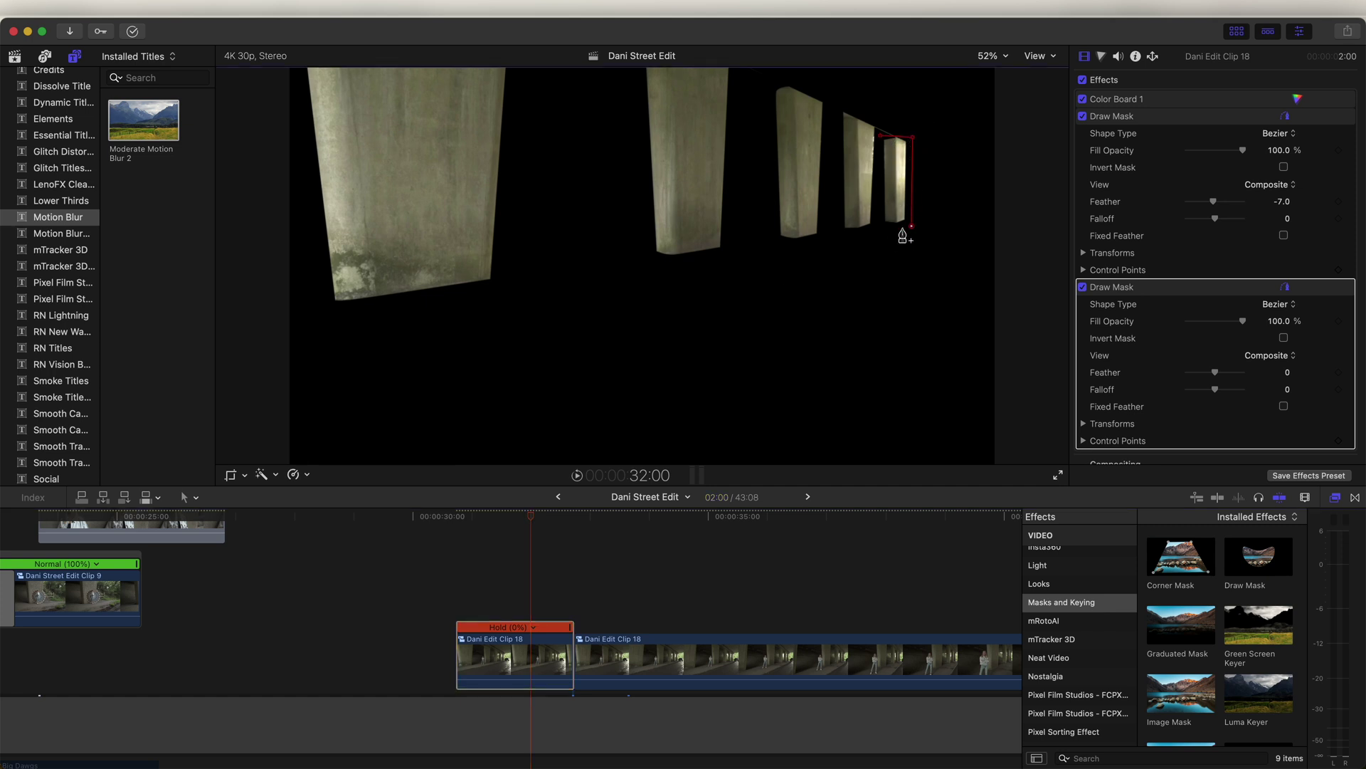
# Step: Isolate the farthest pillar with a second, Linear Draw Mask and split the held clip at 31:15
pyautogui.click(879, 137)
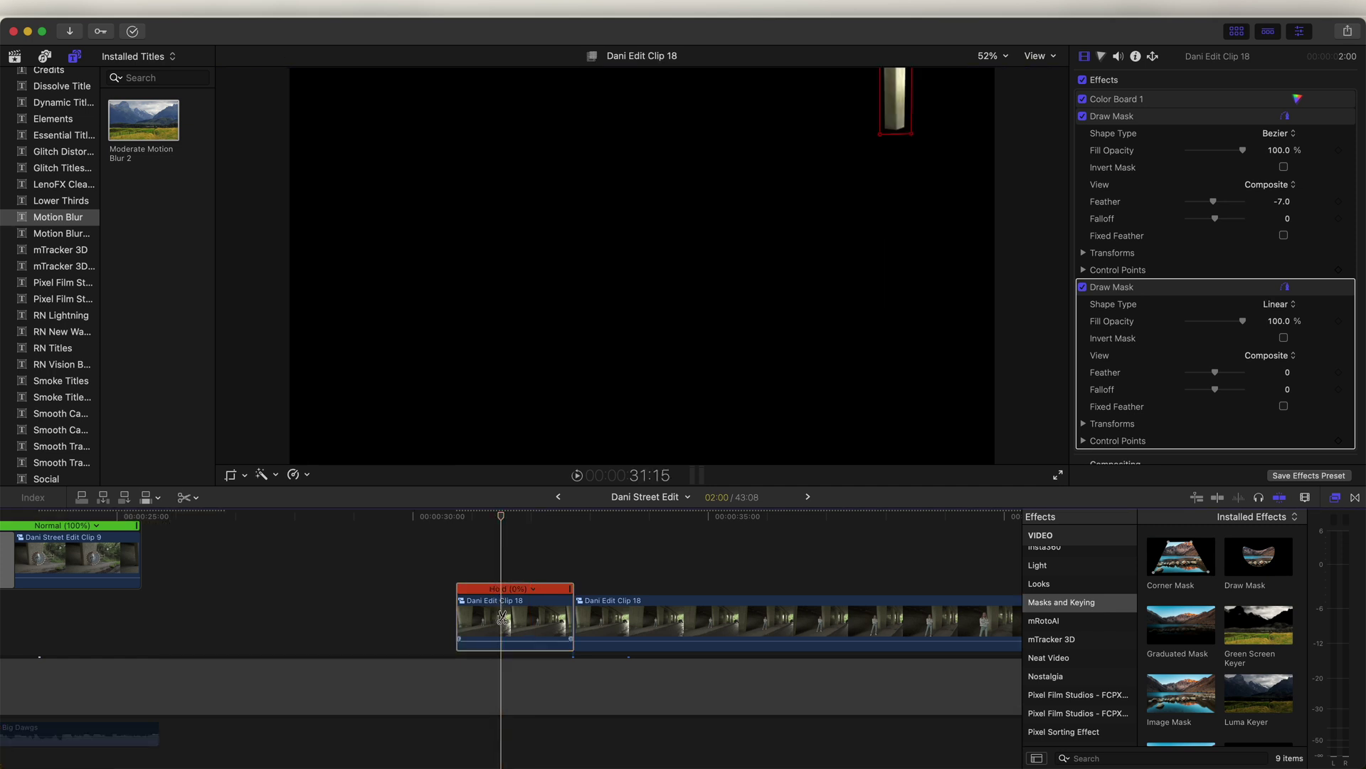
pyautogui.click(503, 618)
pyautogui.press('a')
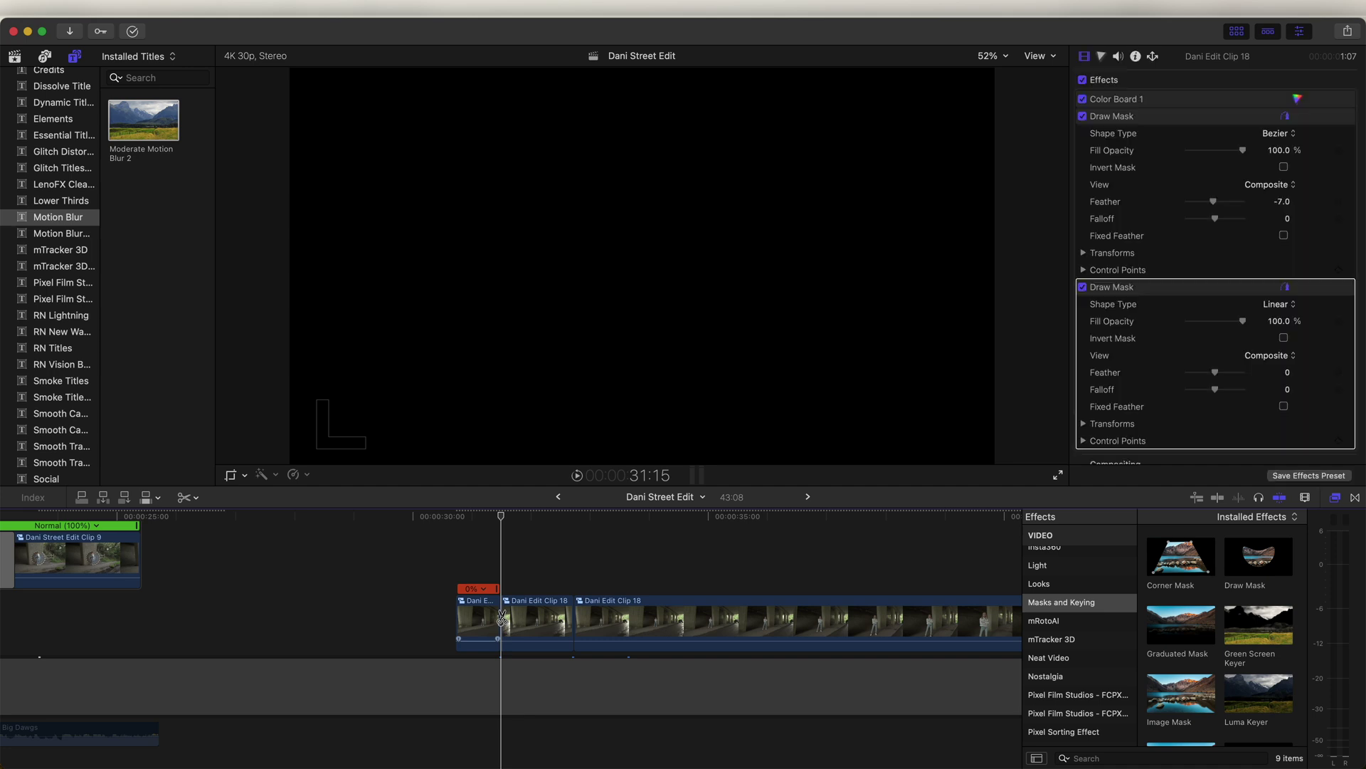
# Step: Turn off the Ken Burns crop on the second piece of the pillar clip
pyautogui.click(525, 618)
pyautogui.moveTo(535, 517); pyautogui.dragTo(541, 521)
pyautogui.scroll(-5, 1145, 287)
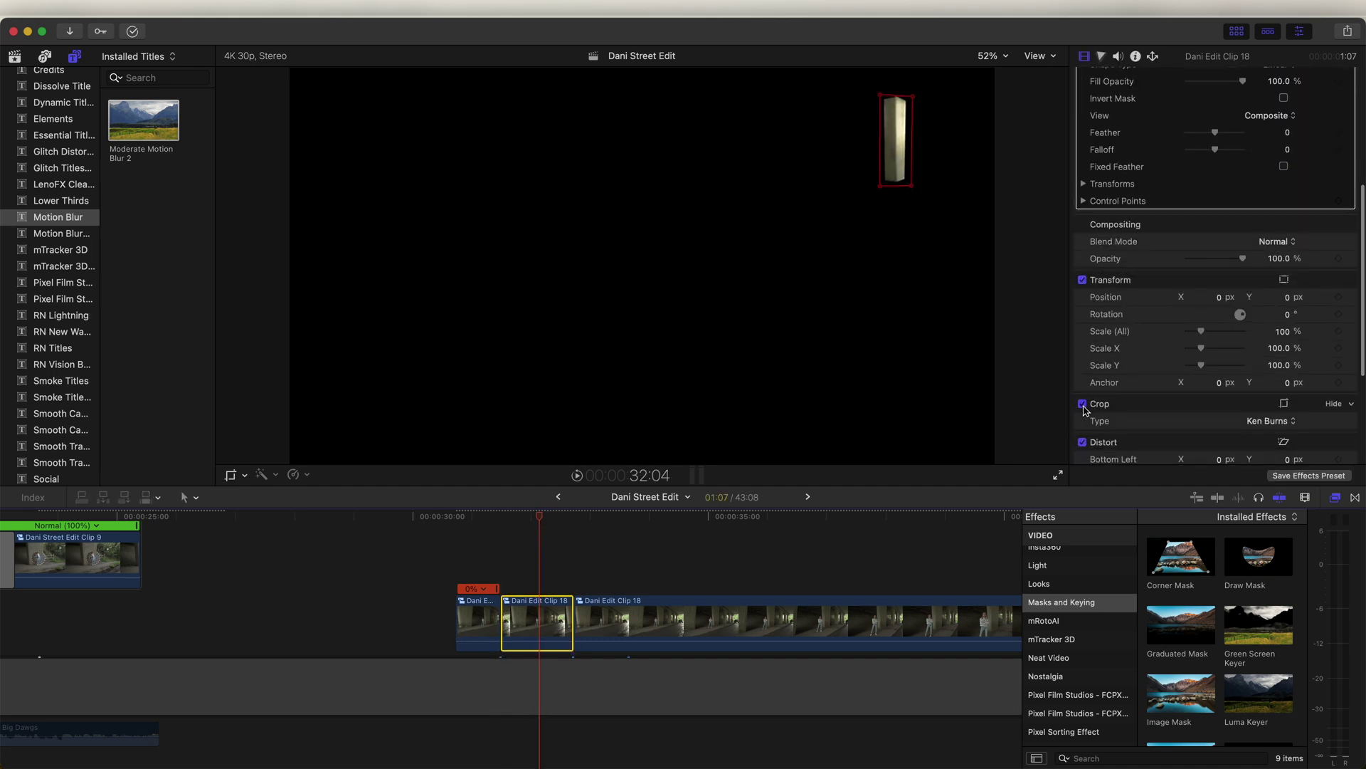
pyautogui.click(1083, 404)
pyautogui.scroll(-2, 1117, 384)
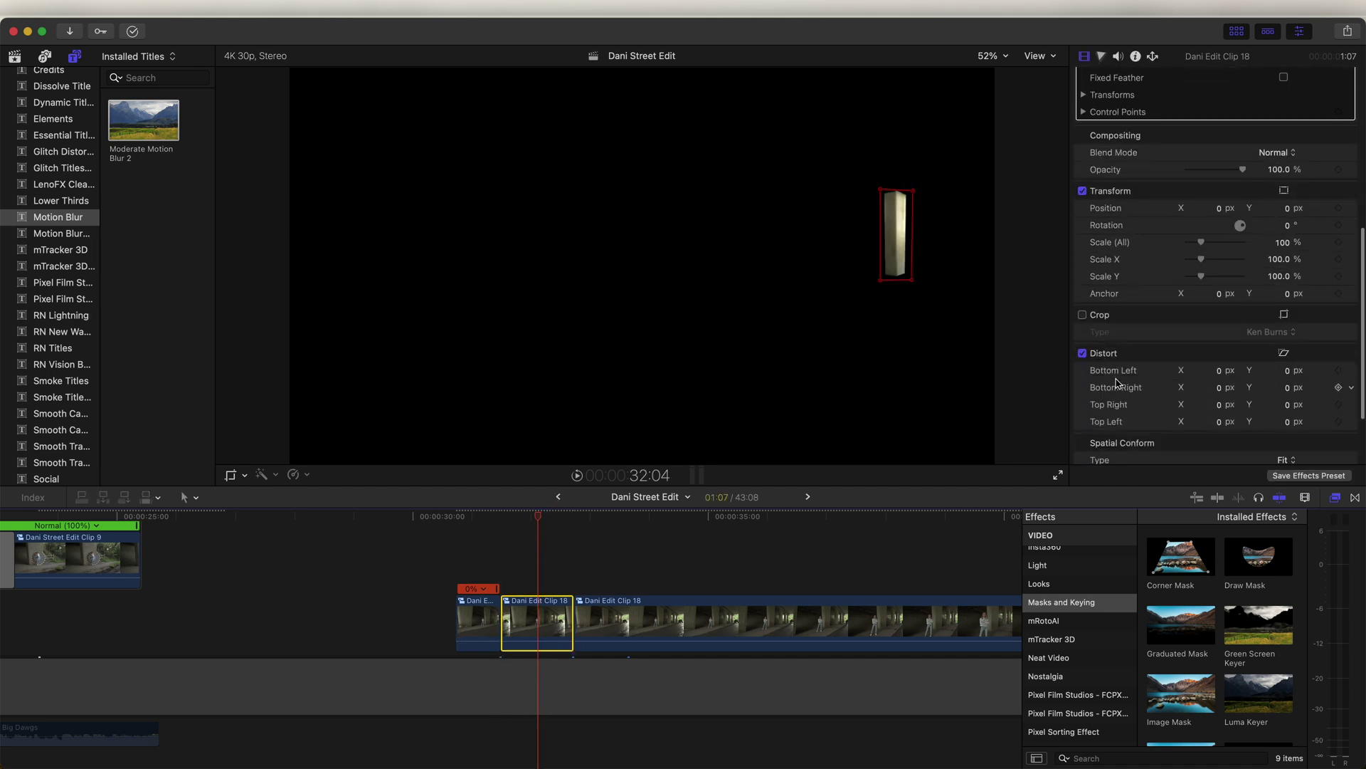
pyautogui.click(1083, 315)
pyautogui.click(1083, 315)
# Step: Play and scrub the single-pillar animation from the start of the held clip
pyautogui.click(466, 516)
pyautogui.press('space')
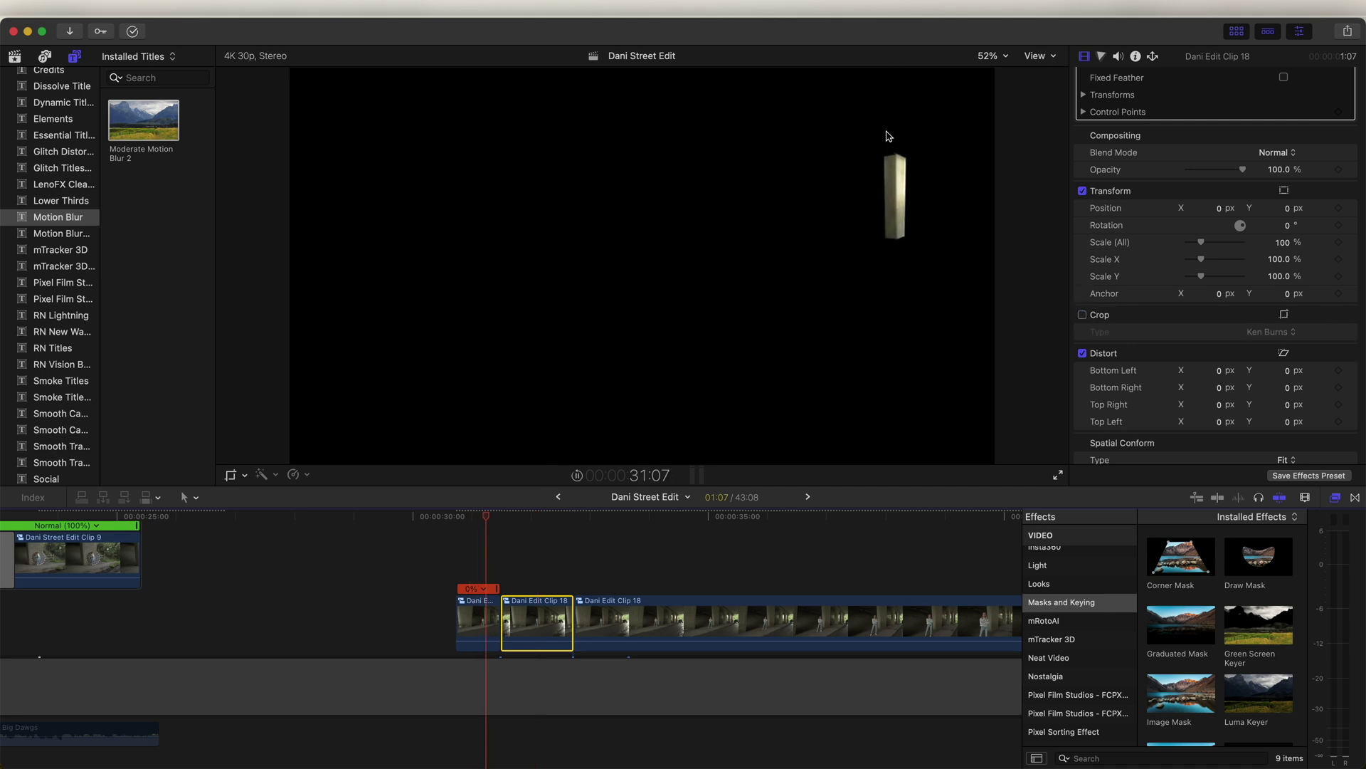
pyautogui.press('space')
pyautogui.moveTo(478, 515); pyautogui.dragTo(459, 519)
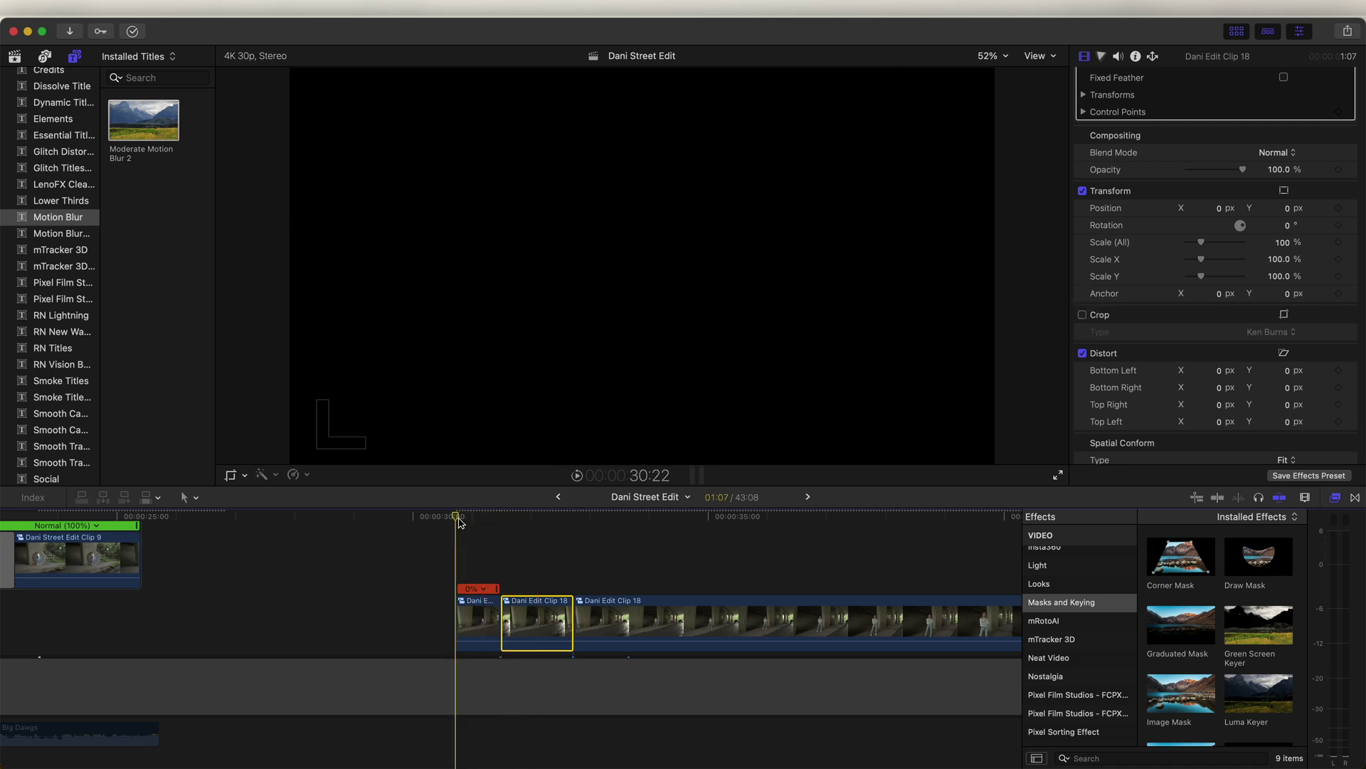
# Step: Duplicate the held pillar clip onto a layer above the original, move its Linear mask onto the second-farthest pillar and play both pillars
pyautogui.press('space')
pyautogui.click(459, 519)
pyautogui.press('space')
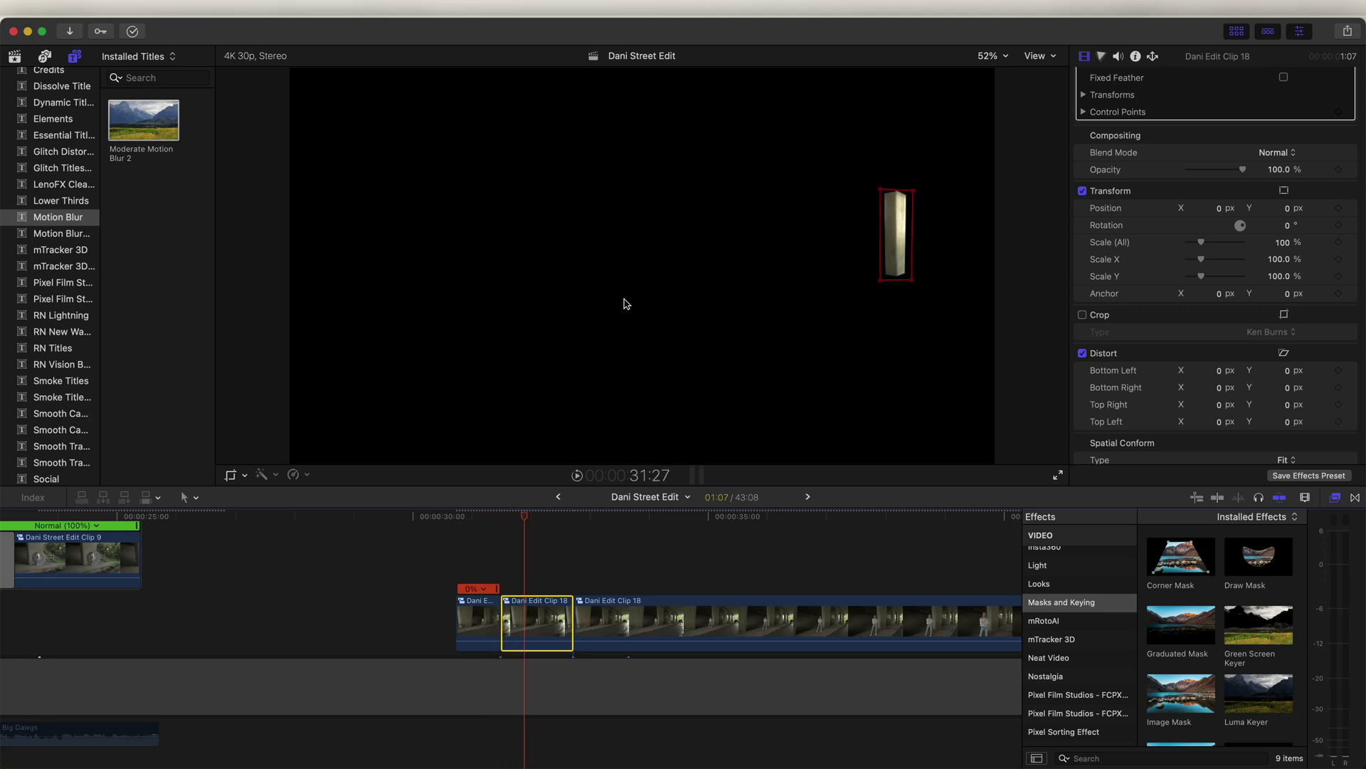
pyautogui.moveTo(482, 625); pyautogui.dragTo(541, 555)
pyautogui.moveTo(541, 555); pyautogui.dragTo(571, 555)
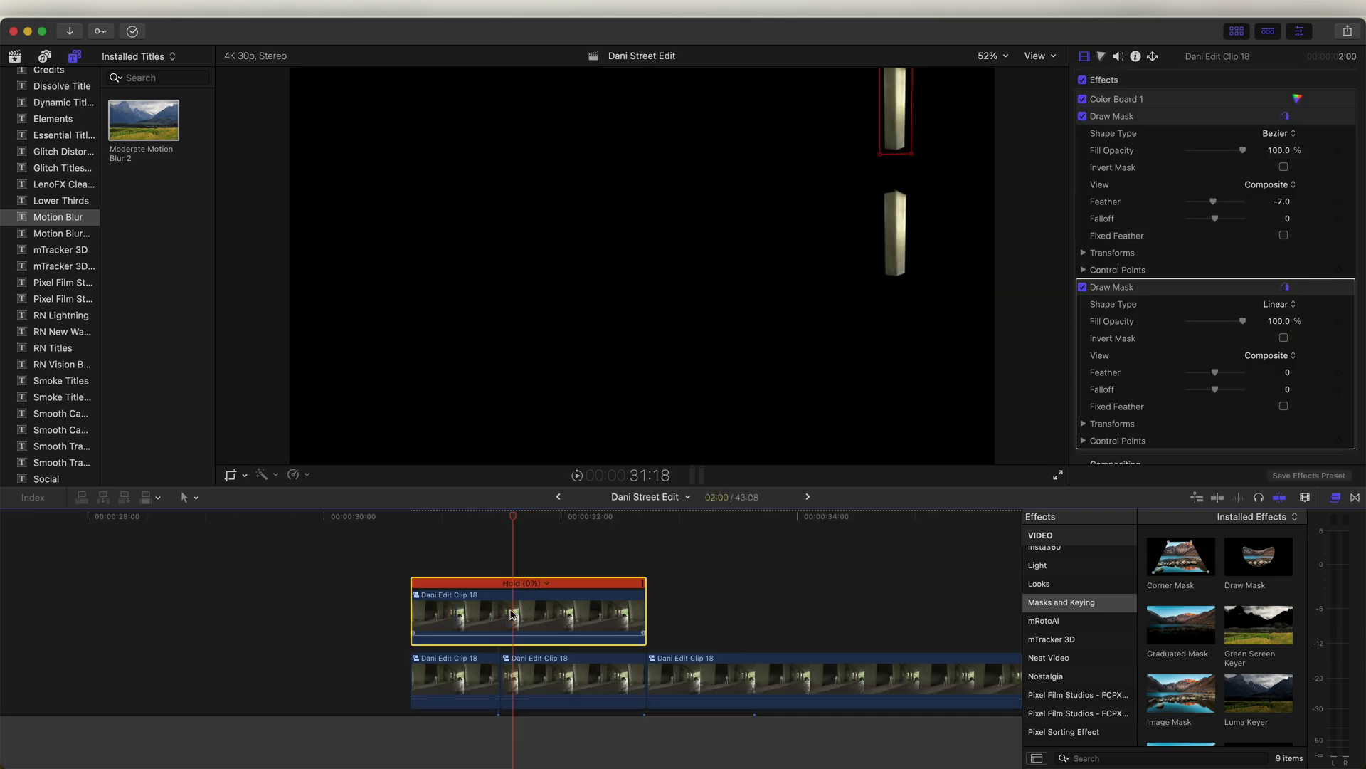
pyautogui.moveTo(899, 128); pyautogui.dragTo(862, 131)
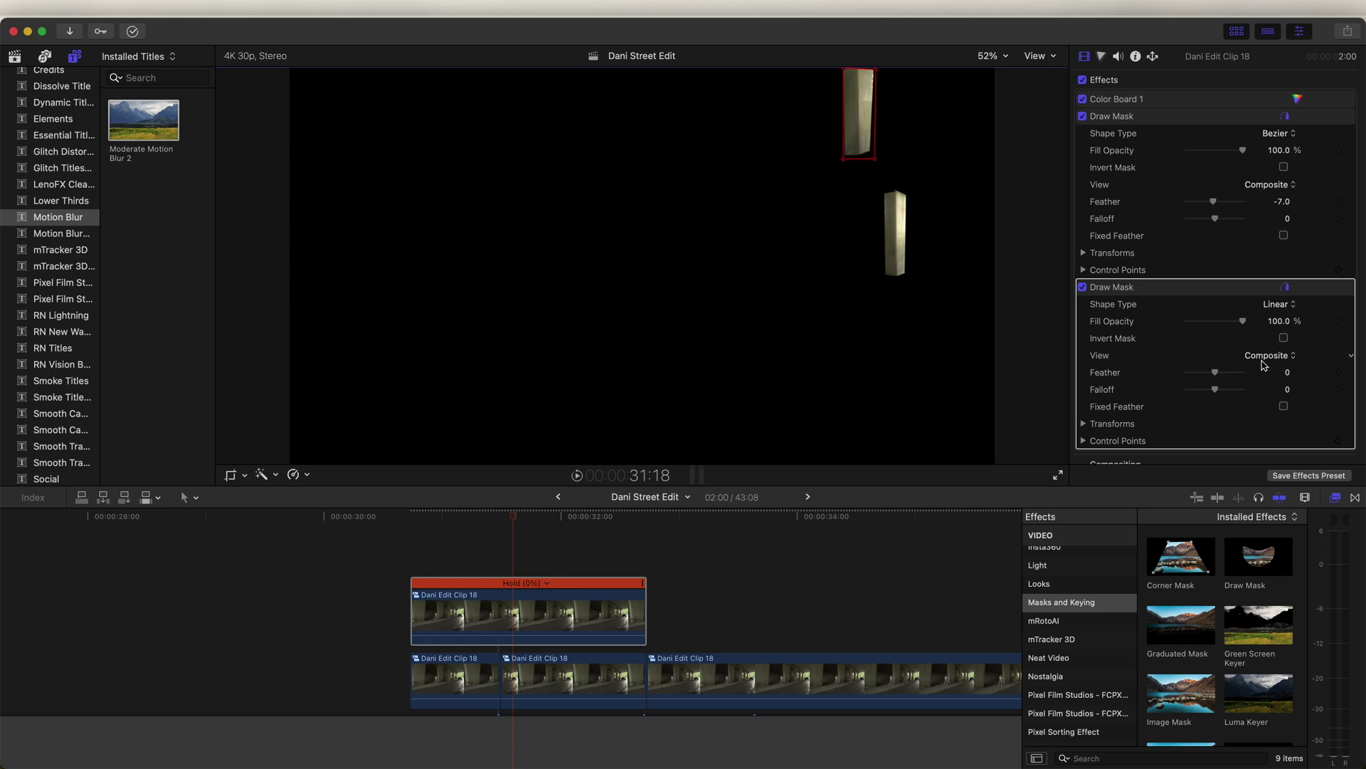
pyautogui.click(416, 516)
pyautogui.press('space')
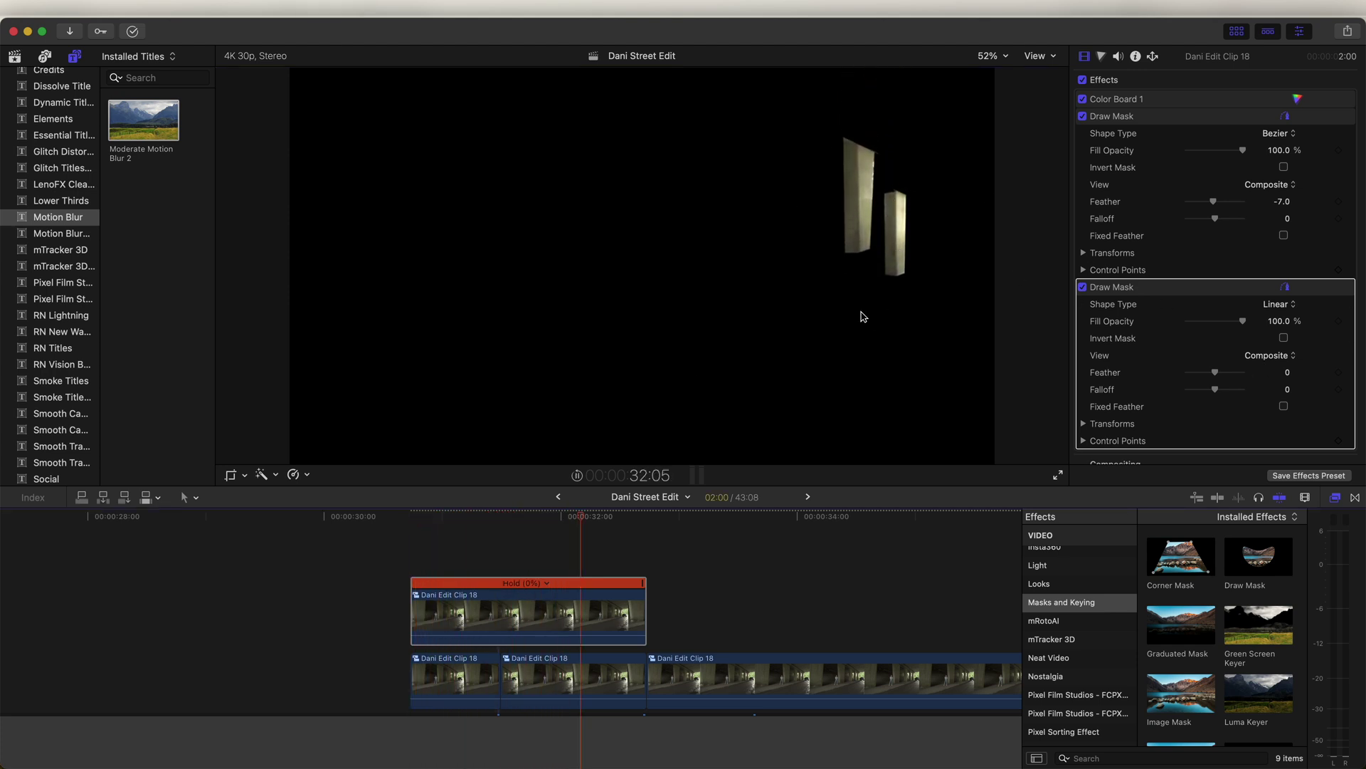
pyautogui.press('space')
# Step: Split the second pillar's held clip at 31:18 and turn off the Ken Burns crop on its second piece
pyautogui.moveTo(529, 518); pyautogui.dragTo(507, 528)
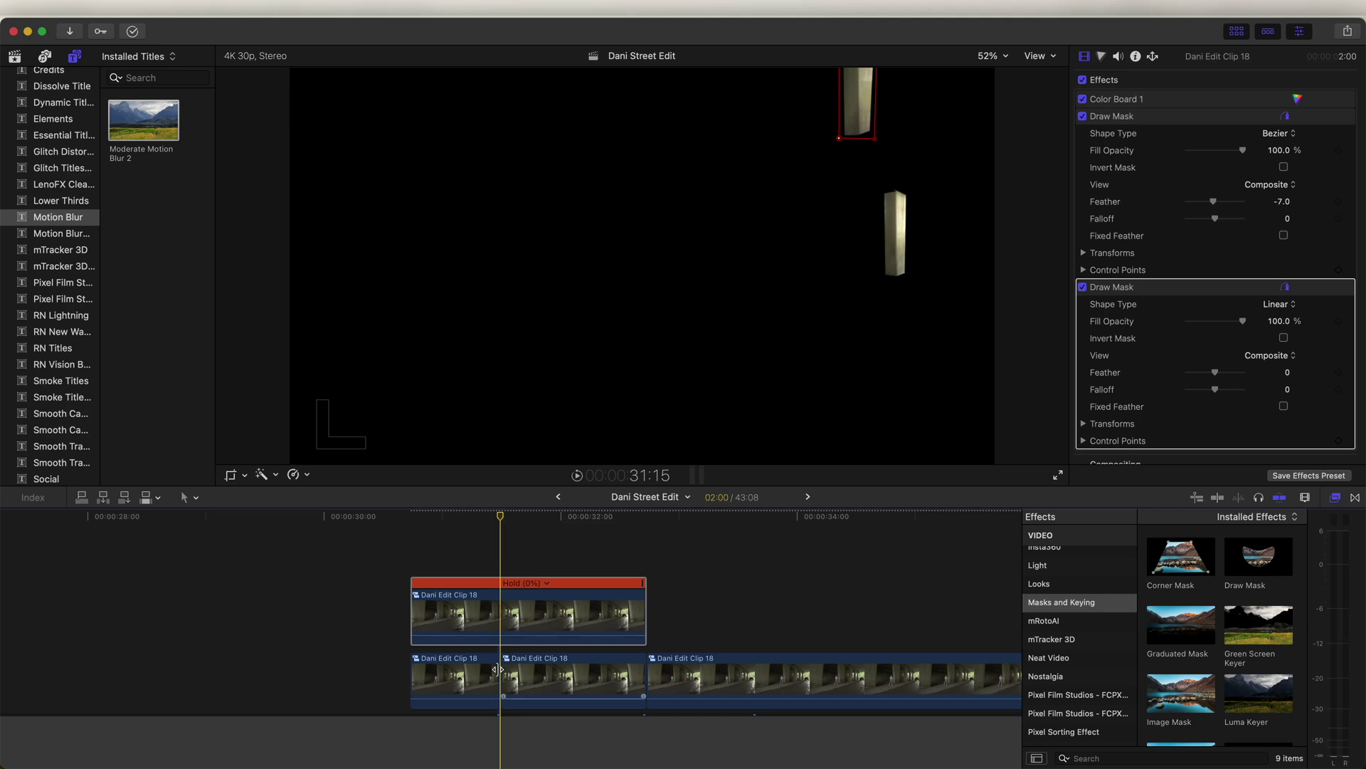
pyautogui.press('b')
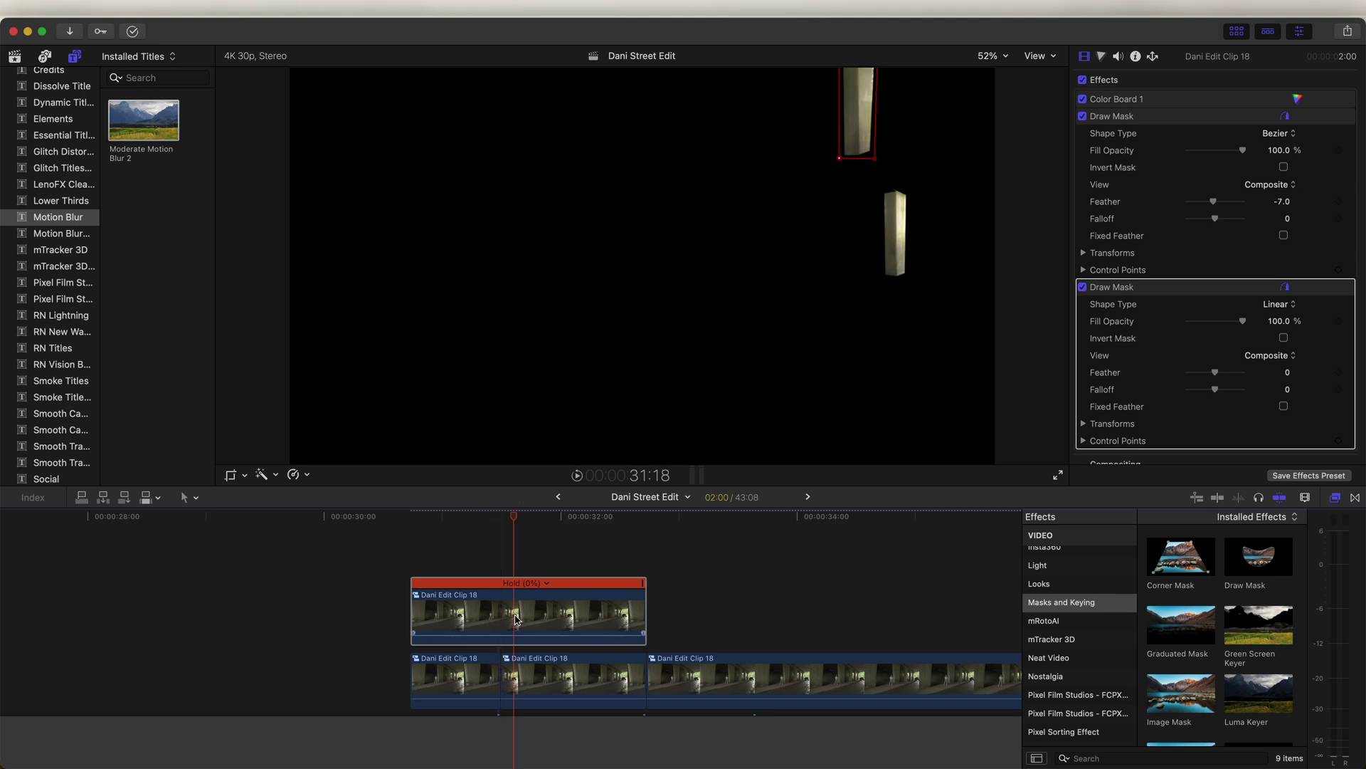
pyautogui.click(513, 621)
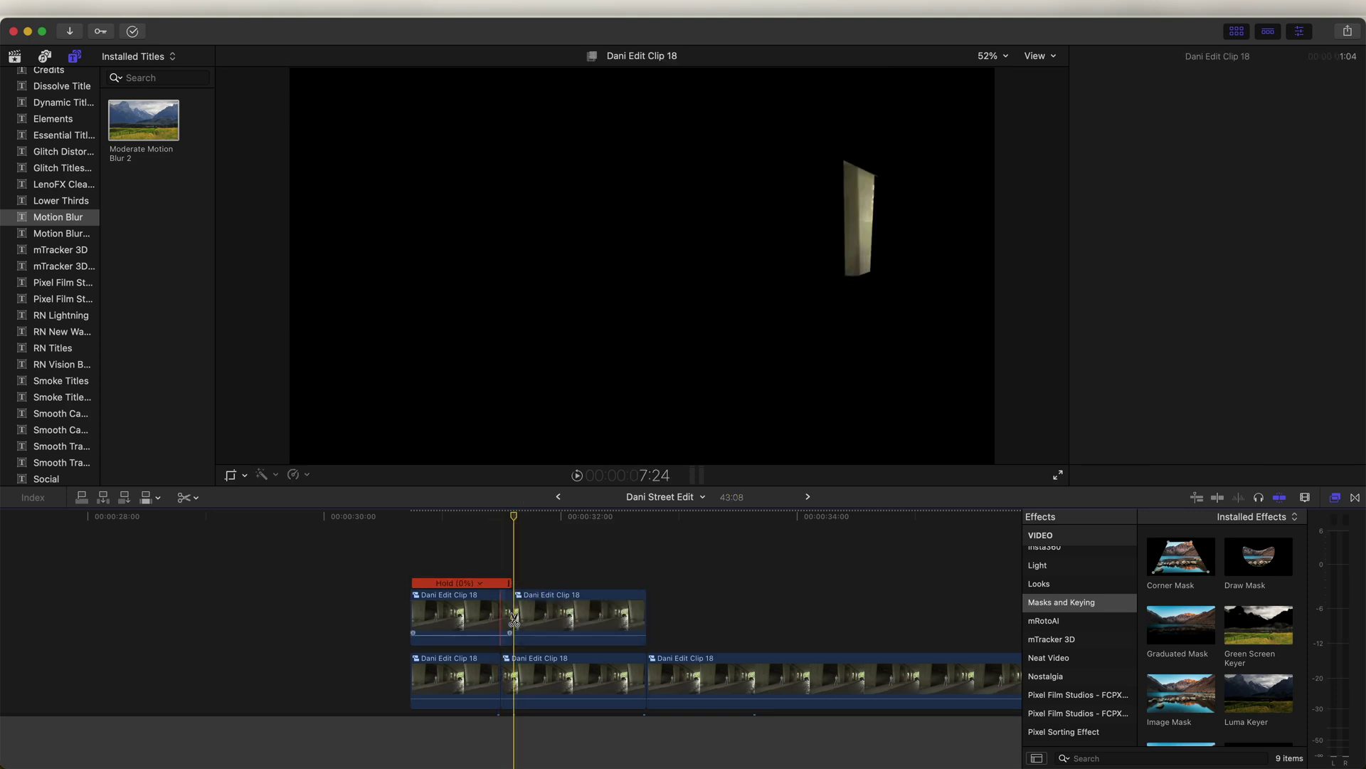
pyautogui.press('a')
pyautogui.click(544, 615)
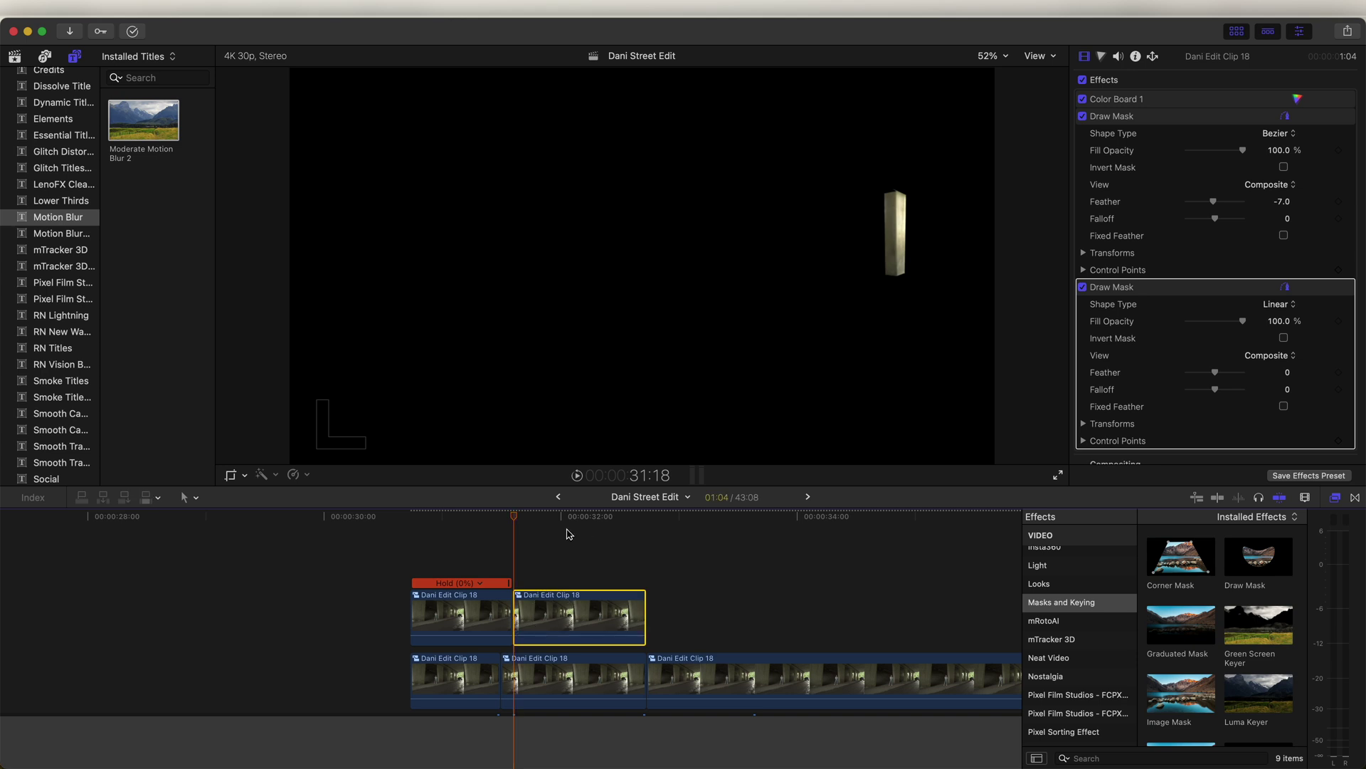
pyautogui.scroll(-10, 1123, 297)
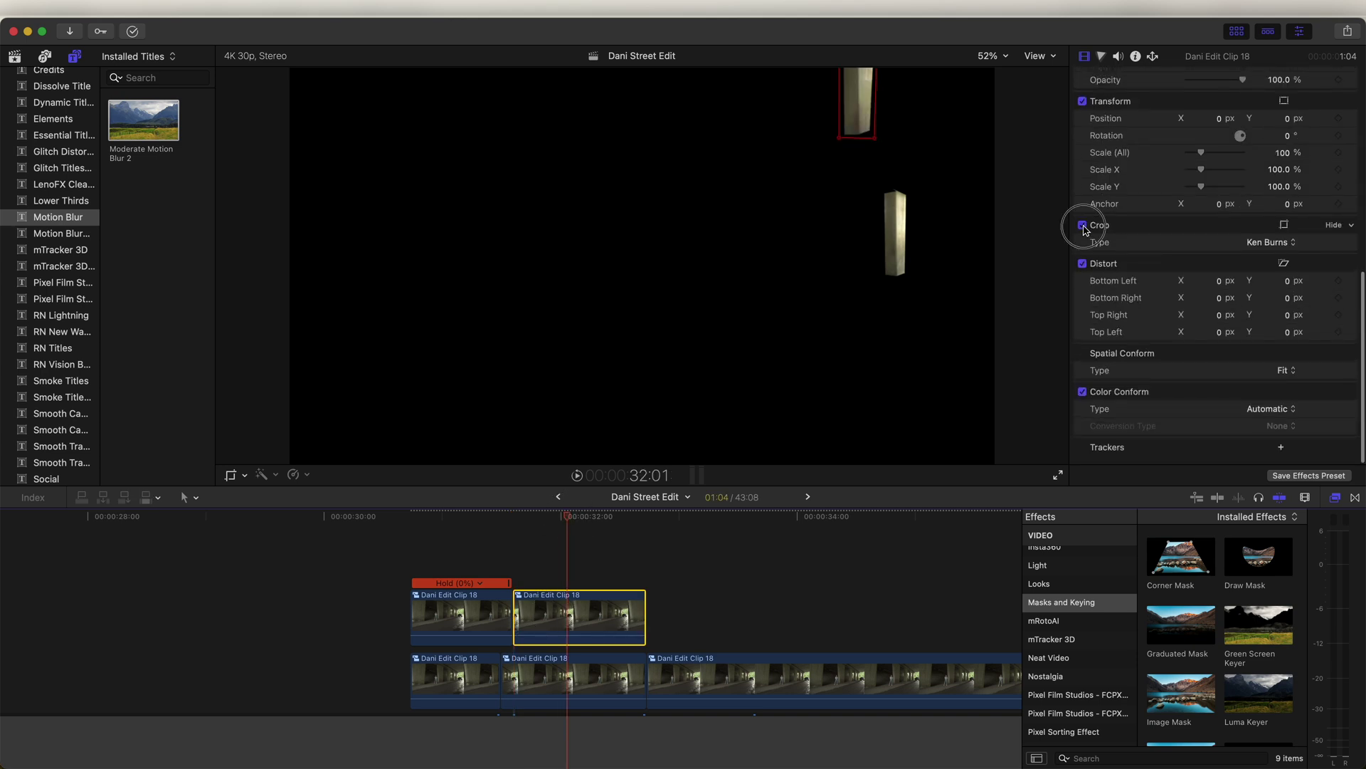
# Step: Shorten the animated first pieces of both pillar layers and extend their second pieces back to close the gaps
pyautogui.click(472, 516)
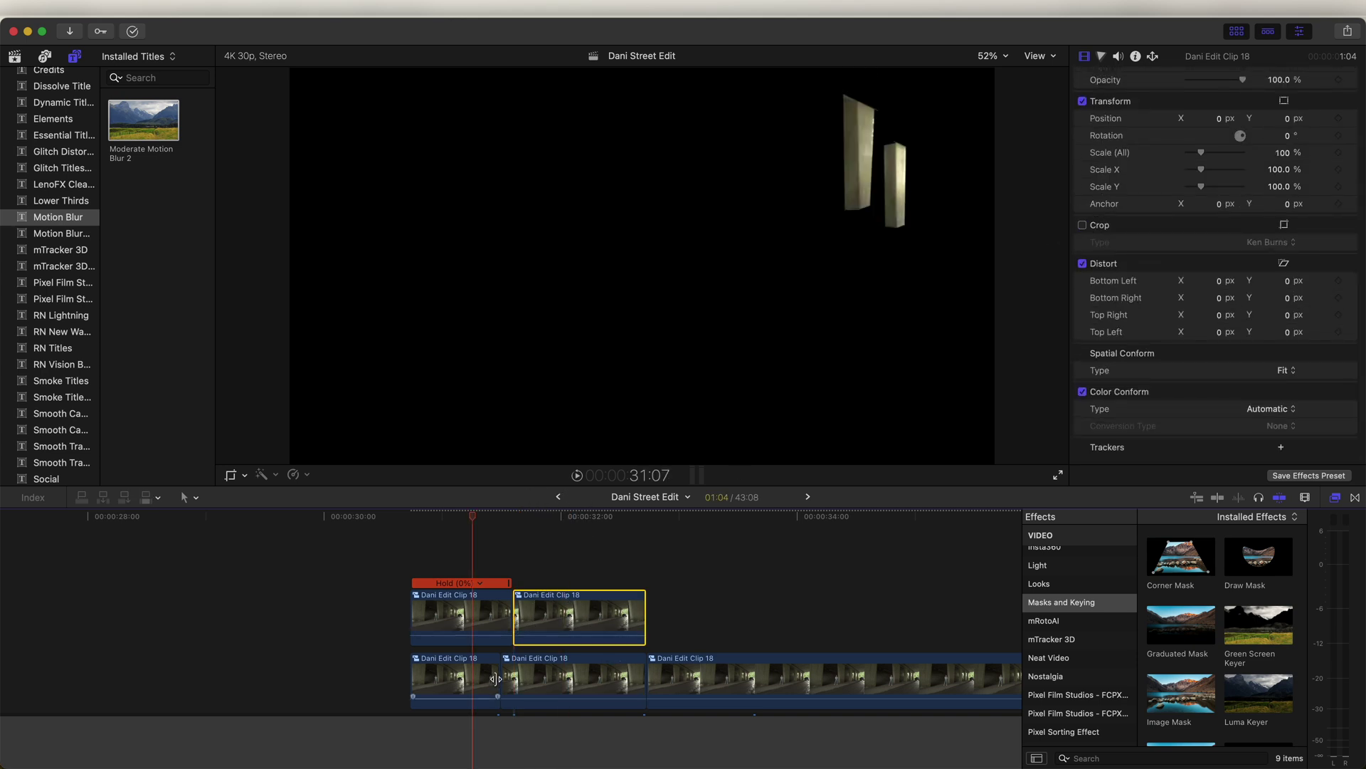
pyautogui.moveTo(496, 679); pyautogui.dragTo(457, 677)
pyautogui.moveTo(508, 615); pyautogui.dragTo(488, 616)
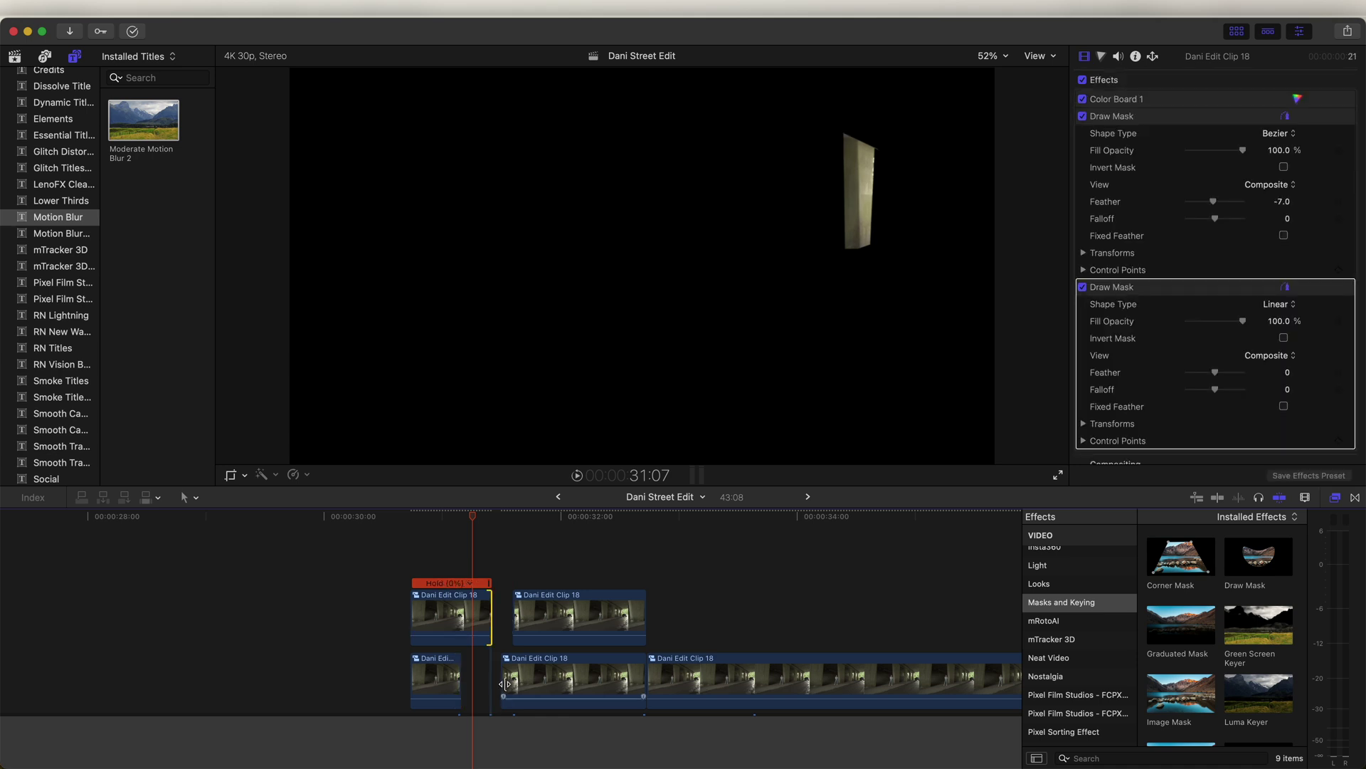
pyautogui.moveTo(504, 683); pyautogui.dragTo(463, 682)
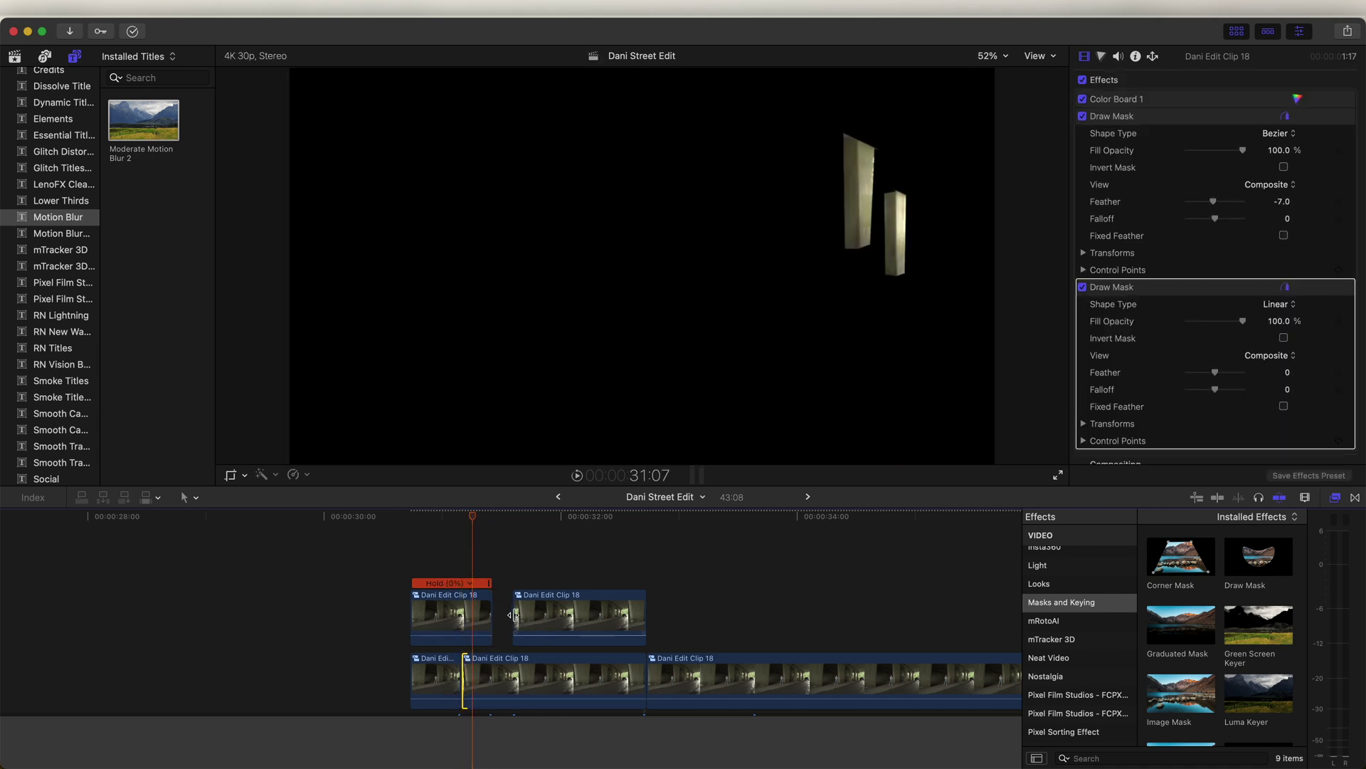
pyautogui.moveTo(514, 615); pyautogui.dragTo(487, 596)
pyautogui.moveTo(474, 521); pyautogui.dragTo(443, 525)
pyautogui.click(425, 516)
# Step: Duplicate the animated pillar clip onto a third layer, move its mask onto the third pillar and turn off Ken Burns on its second piece
pyautogui.moveTo(464, 624); pyautogui.dragTo(634, 592)
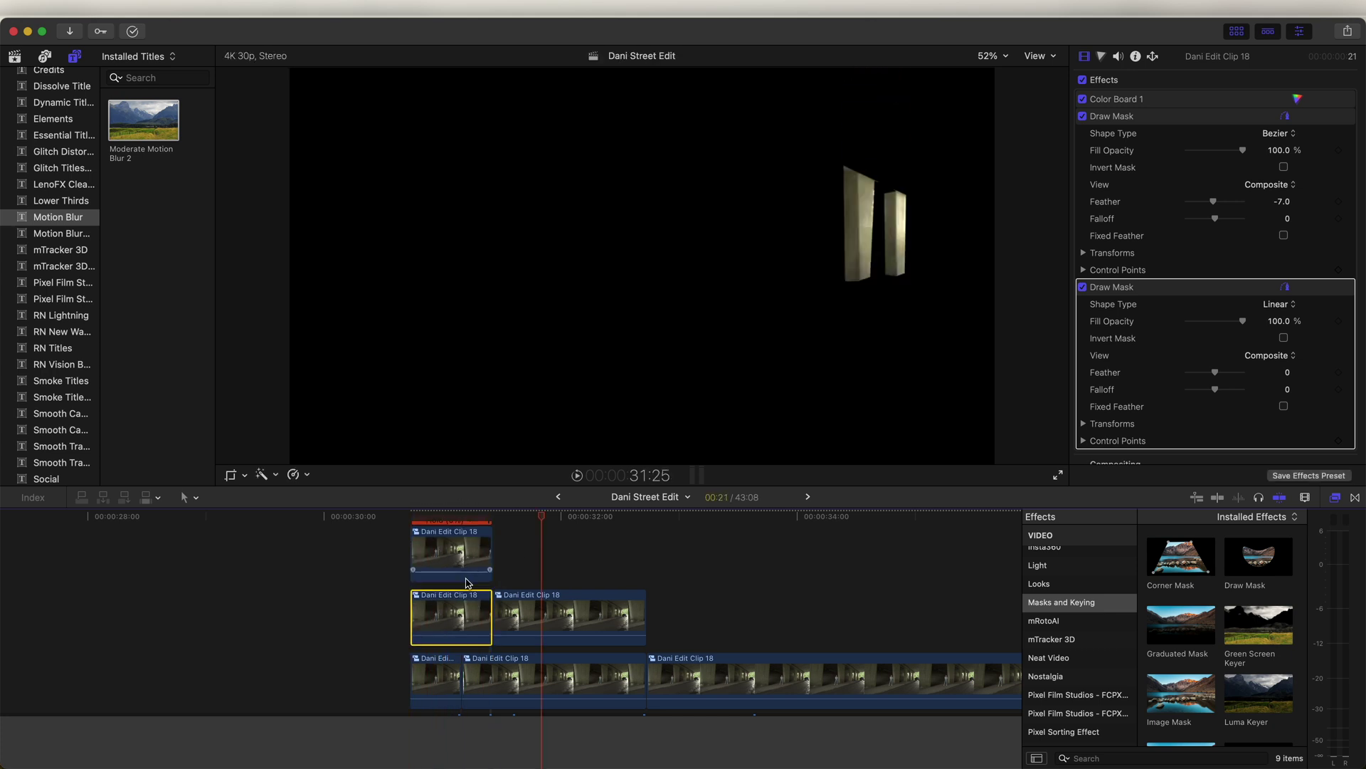
pyautogui.scroll(3, 466, 580)
pyautogui.scroll(-1, 468, 594)
pyautogui.moveTo(534, 519); pyautogui.dragTo(575, 515)
pyautogui.moveTo(852, 189); pyautogui.dragTo(829, 107)
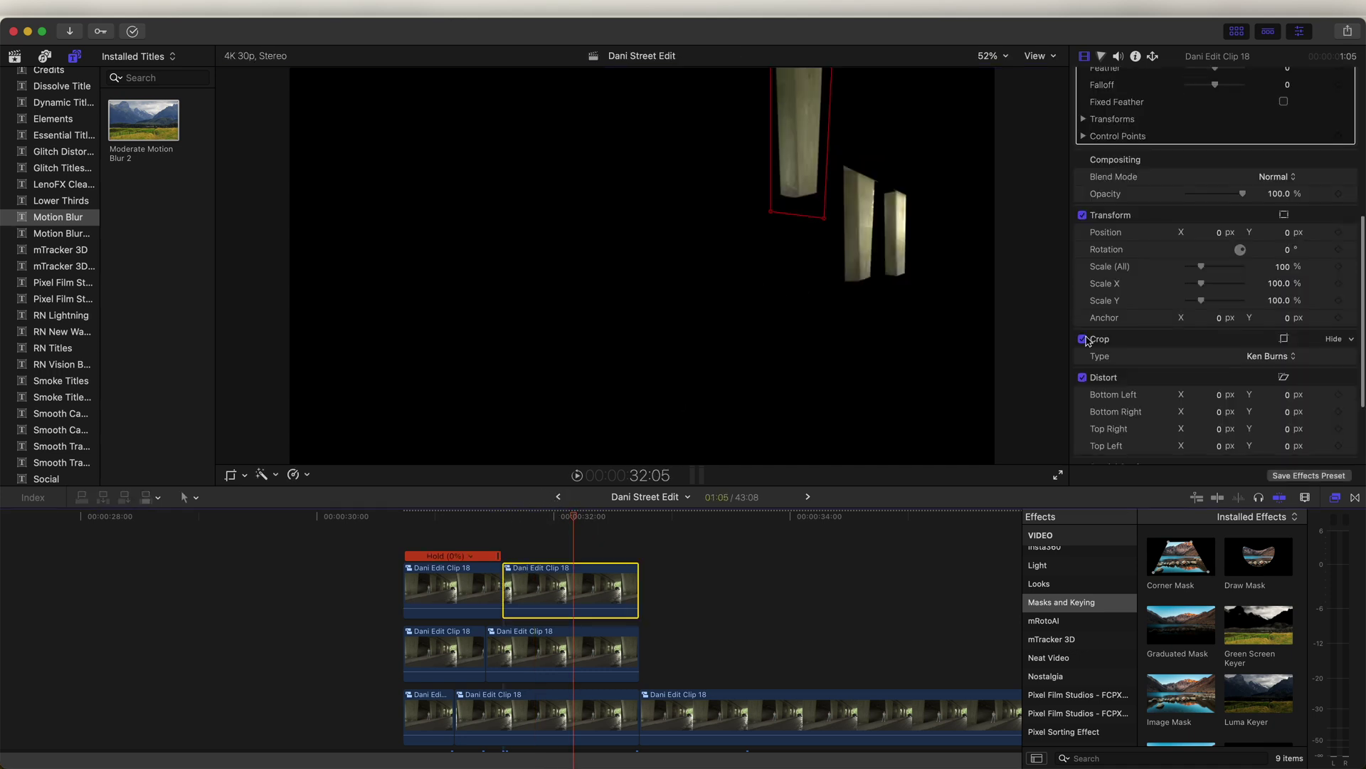
# Step: Play the staggered five-pillar animation from its start
pyautogui.click(475, 624)
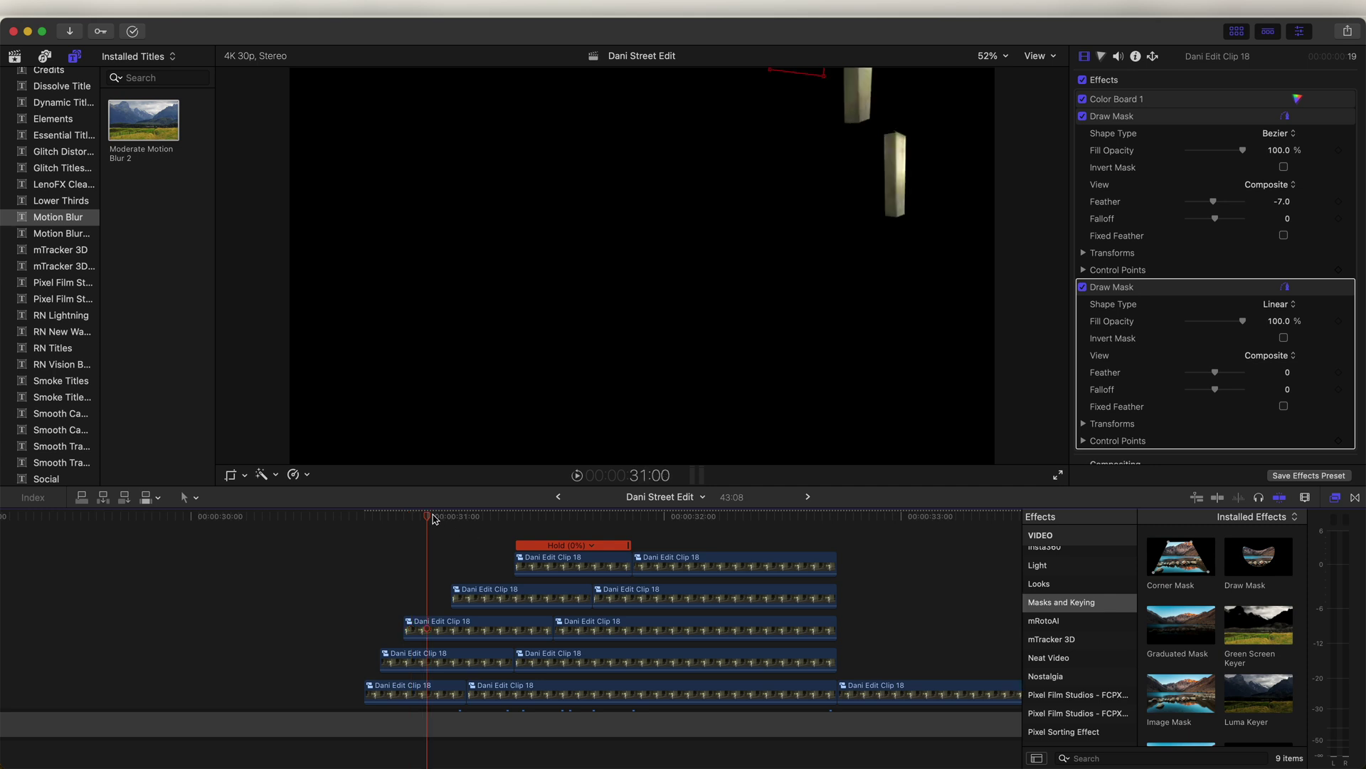
pyautogui.moveTo(431, 518); pyautogui.dragTo(363, 526)
pyautogui.press('space')
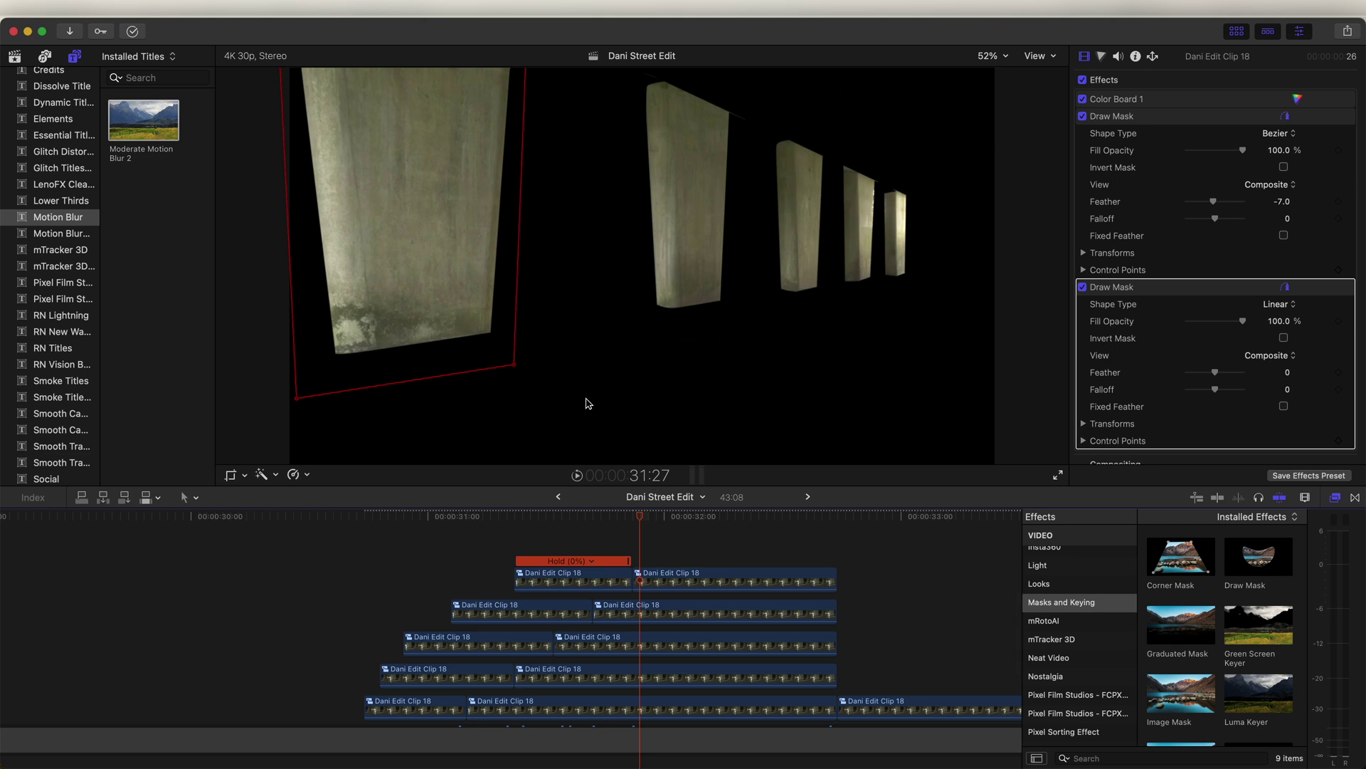
# Step: Place a full-length 2:00 copy of the held clip beneath the pillar layers, delete its Linear mask and invert its Bezier Draw Mask
pyautogui.scroll(-5, 569, 579)
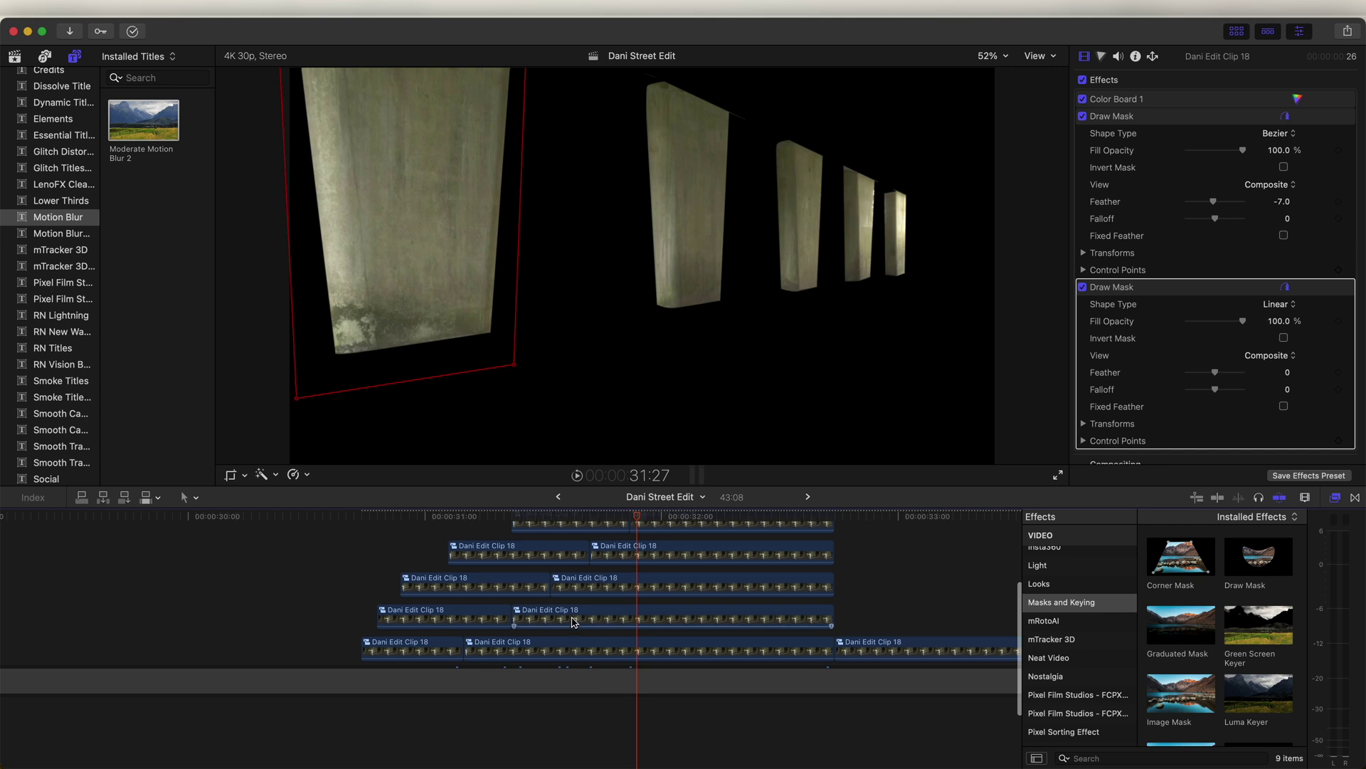
pyautogui.moveTo(536, 625); pyautogui.dragTo(363, 620)
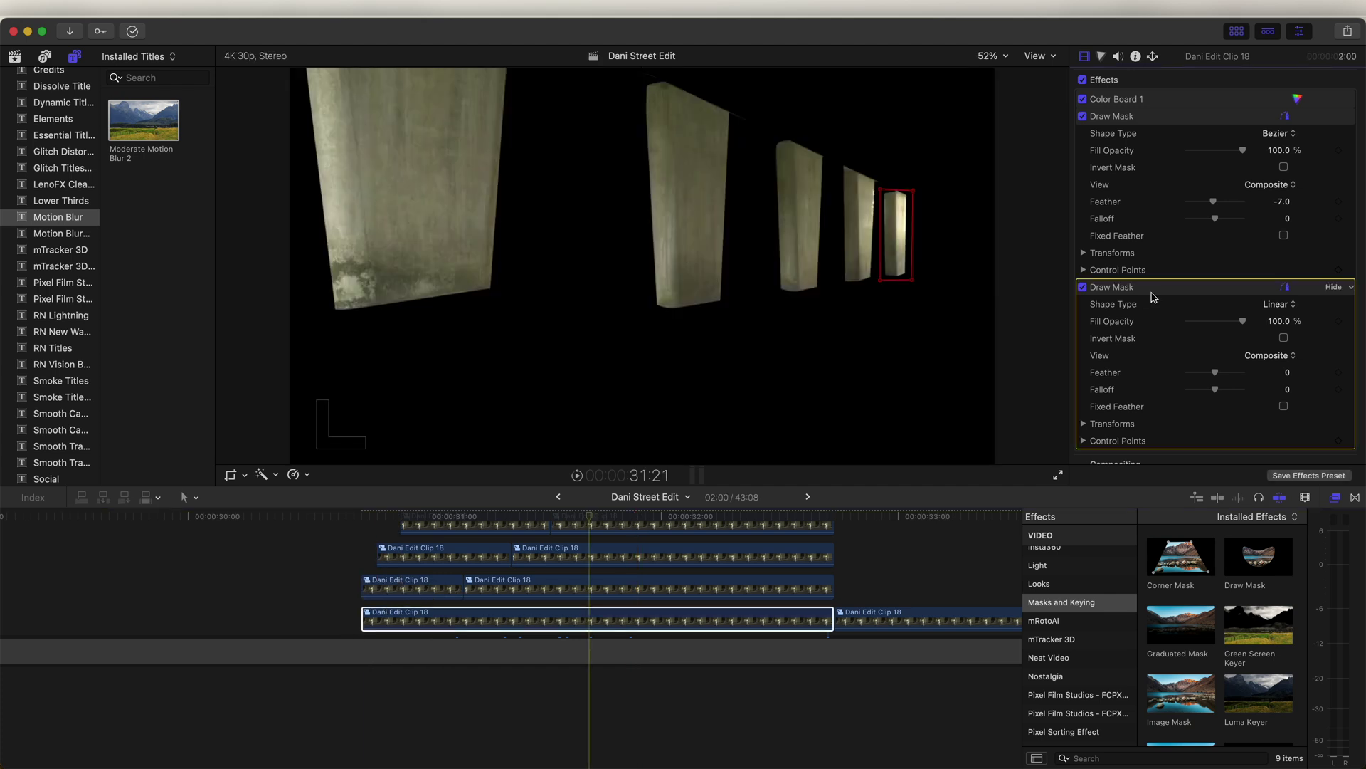
pyautogui.press('Delete')
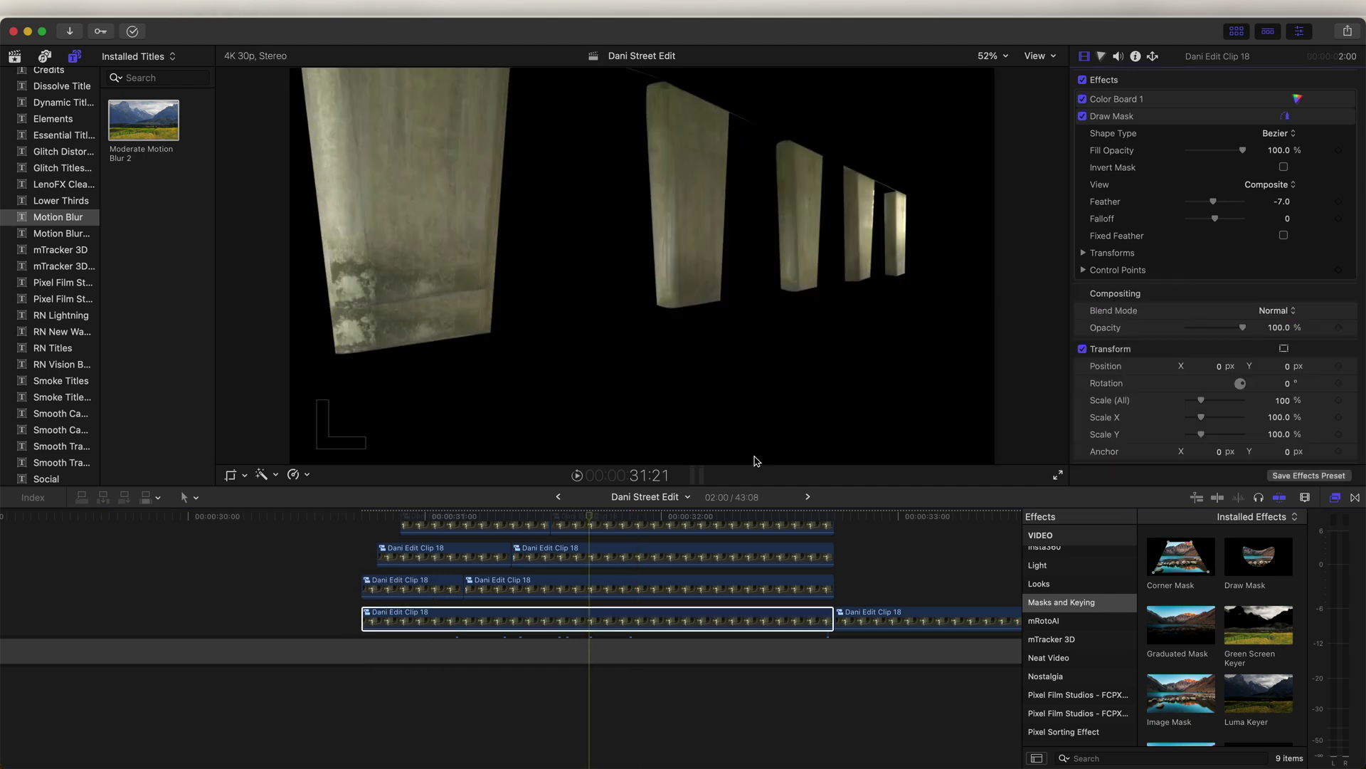
pyautogui.click(1113, 114)
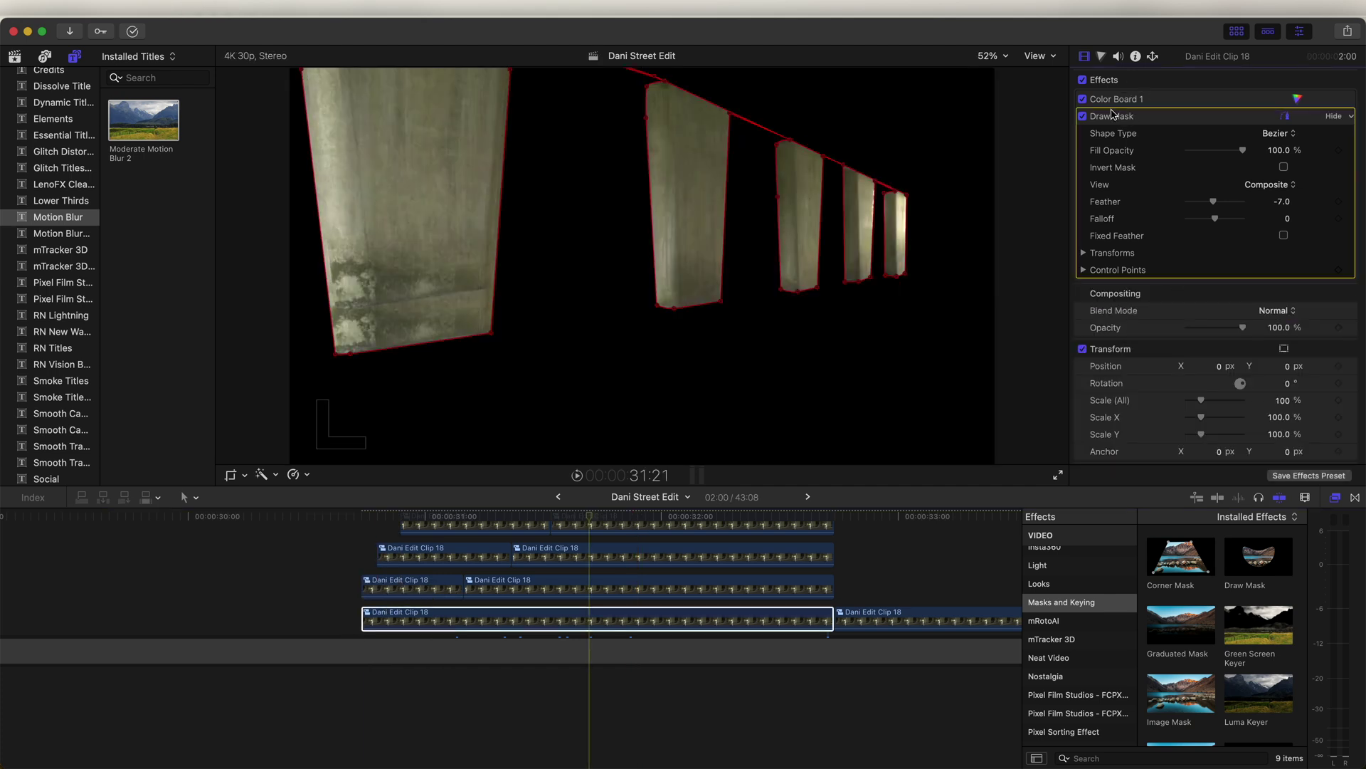
pyautogui.click(1284, 168)
# Step: Select all ten pillar clips on the five upper layers and disable them
pyautogui.scroll(2, 339, 647)
pyautogui.moveTo(340, 647); pyautogui.dragTo(708, 562)
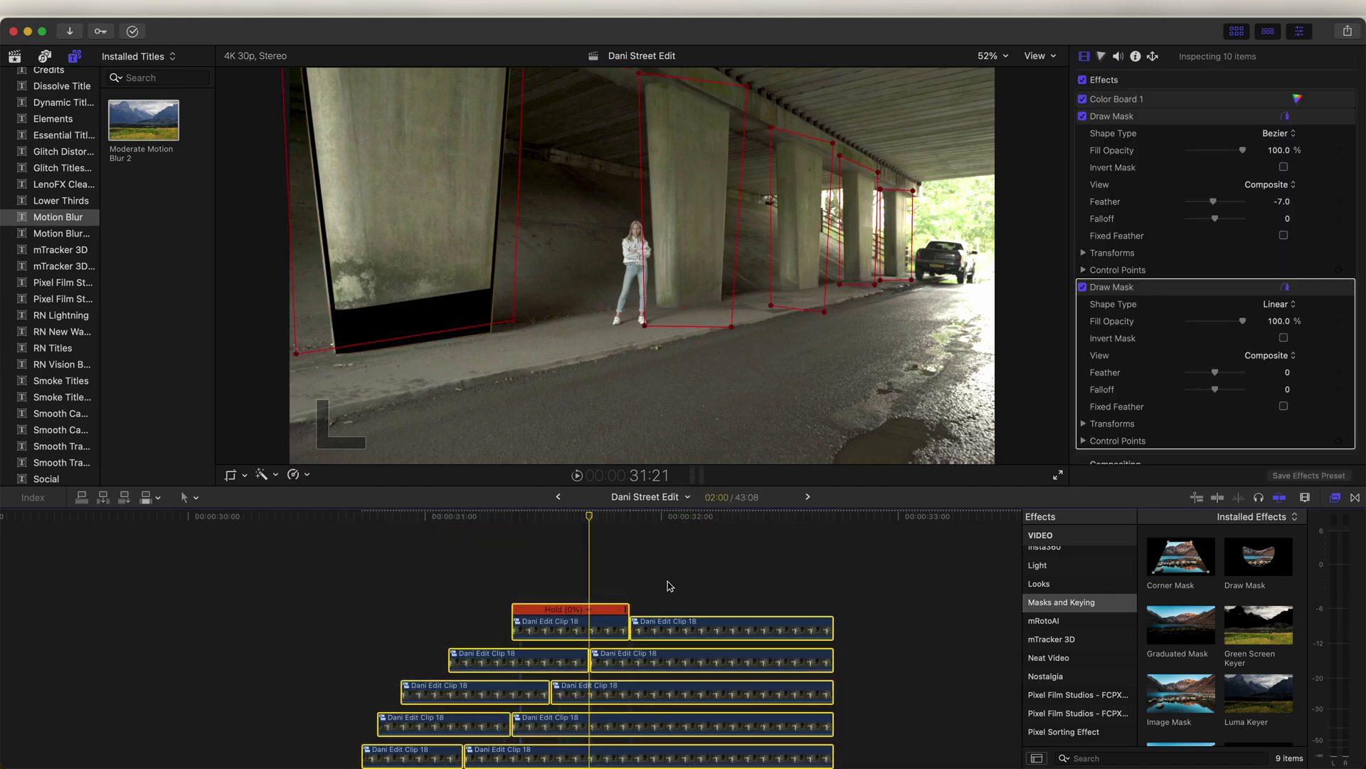
pyautogui.press('v')
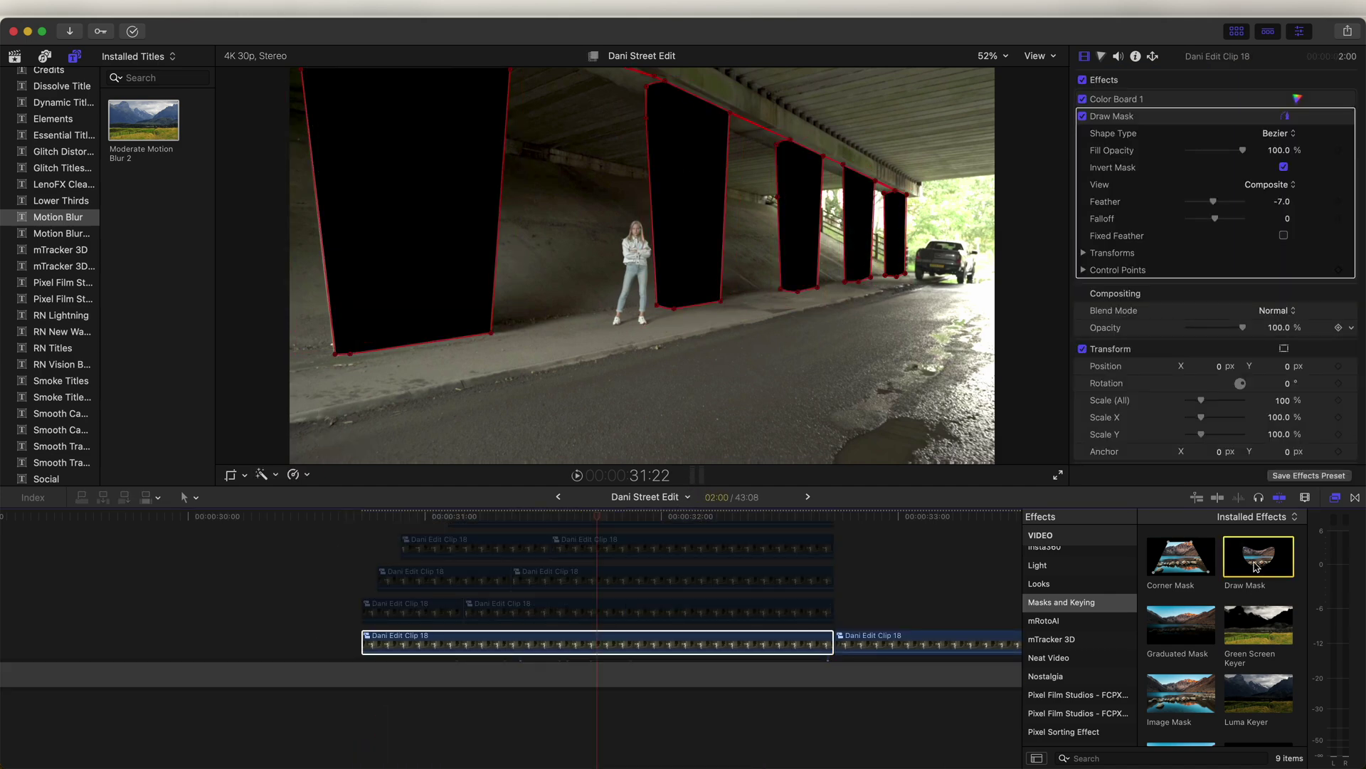
# Step: Apply a second Draw Mask to the background clip and outline the road below the pavement edge with straight segments
pyautogui.moveTo(1258, 559)
pyautogui.mouseDown()
pyautogui.moveTo(868, 562)
pyautogui.moveTo(536, 639)
pyautogui.mouseUp()
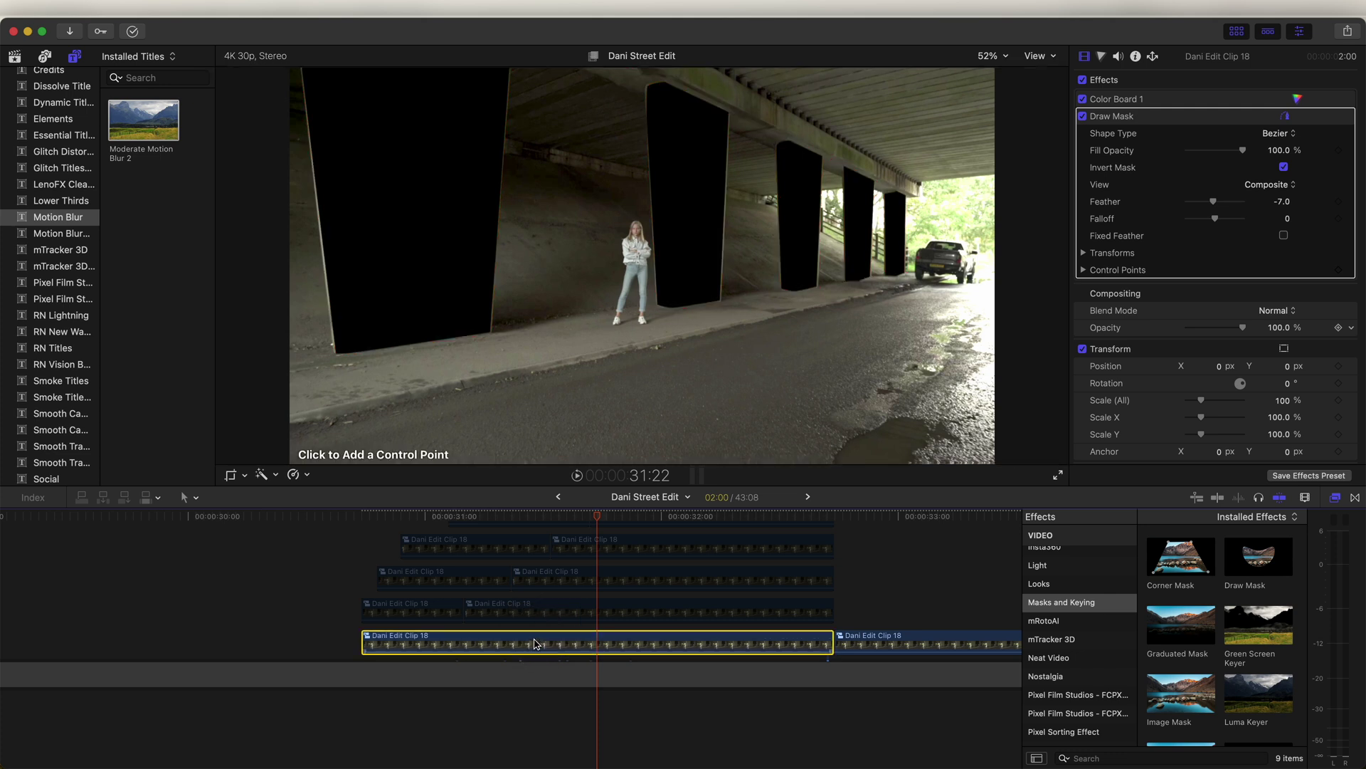
pyautogui.click(288, 429)
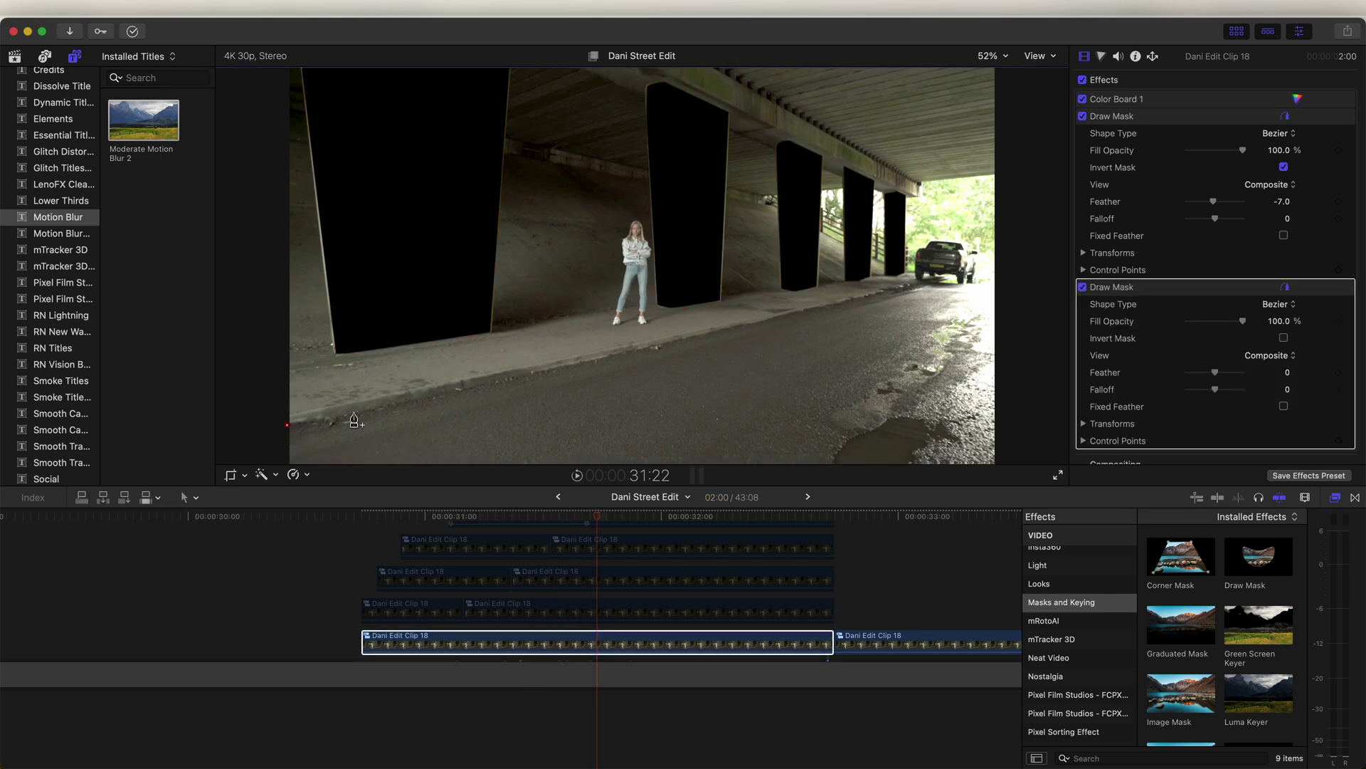
pyautogui.click(960, 271)
pyautogui.click(1008, 272)
pyautogui.click(1015, 463)
pyautogui.click(282, 463)
pyautogui.click(288, 425)
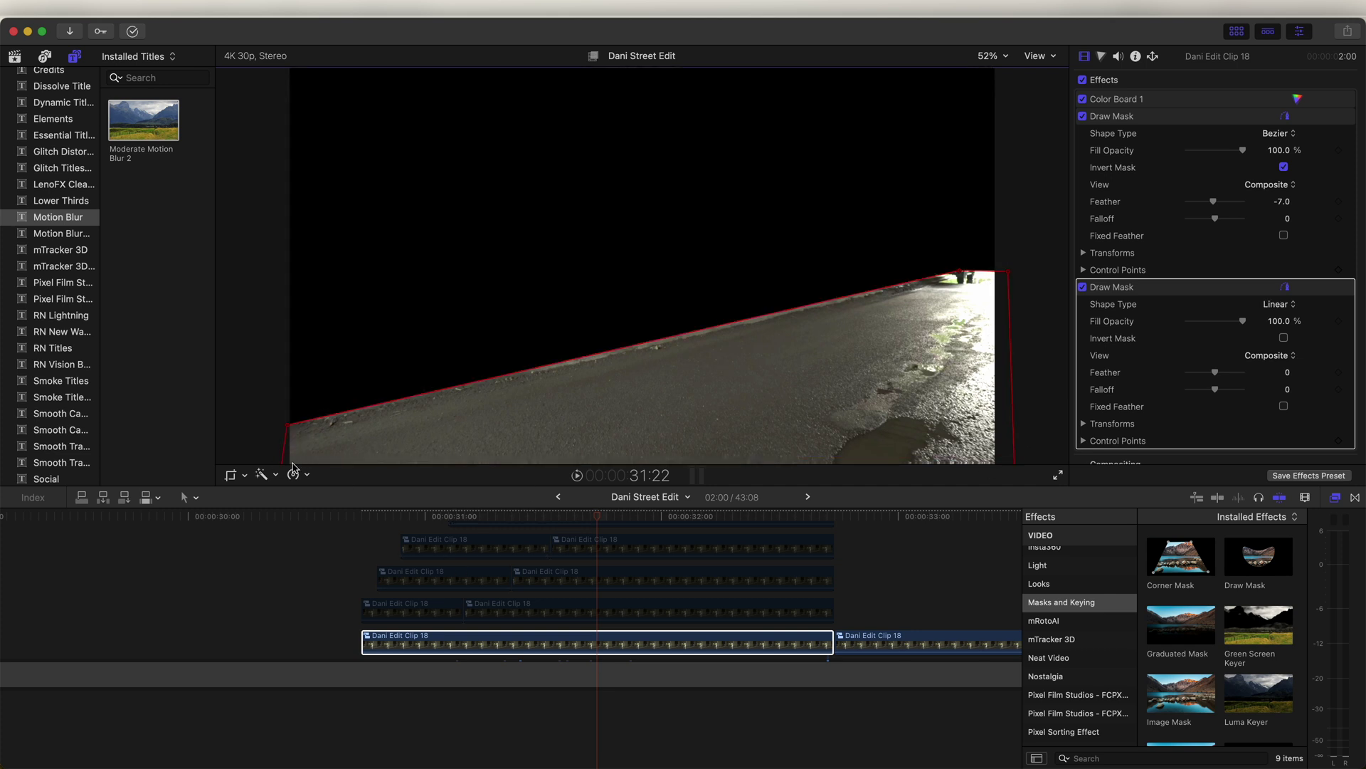
# Step: Shift the road clip's Ken Burns start frame diagonally up and left so the road slides in from the lower right, and play it
pyautogui.click(243, 475)
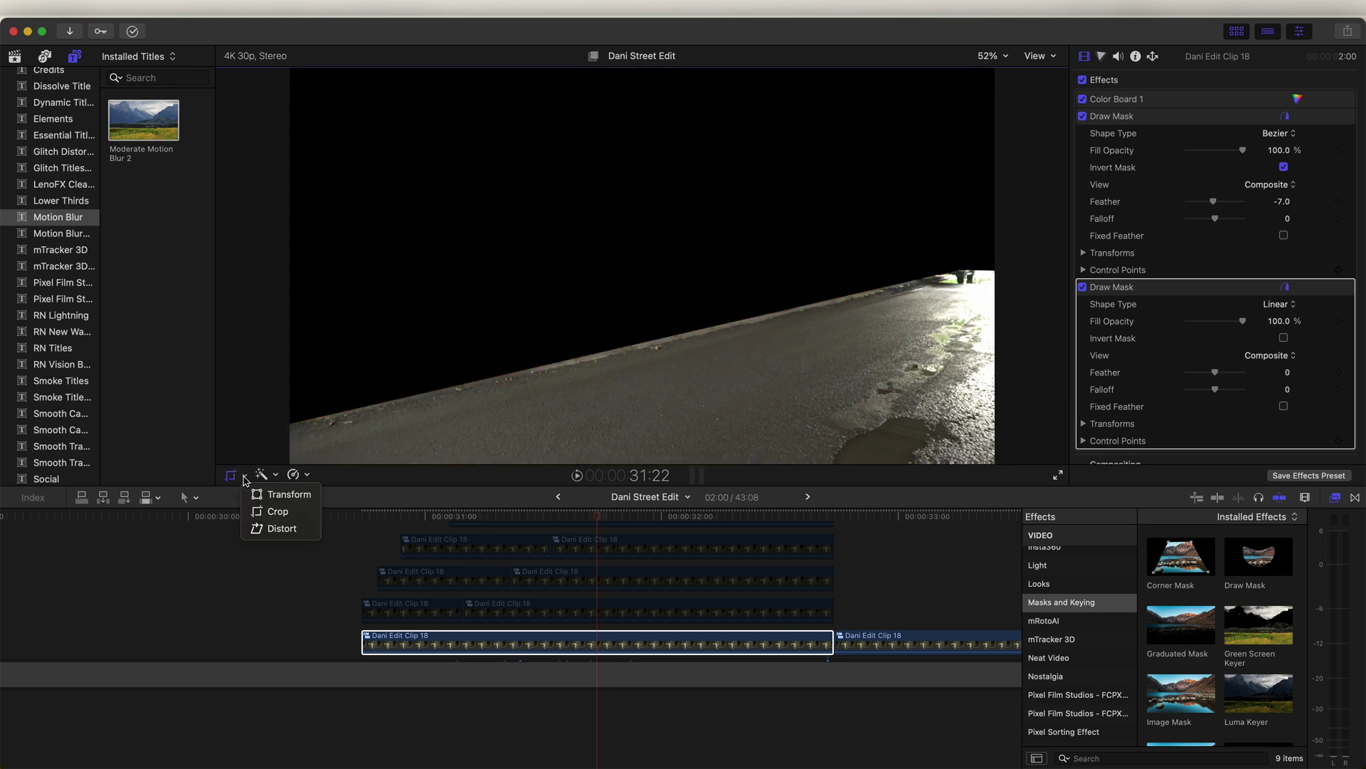
pyautogui.click(274, 513)
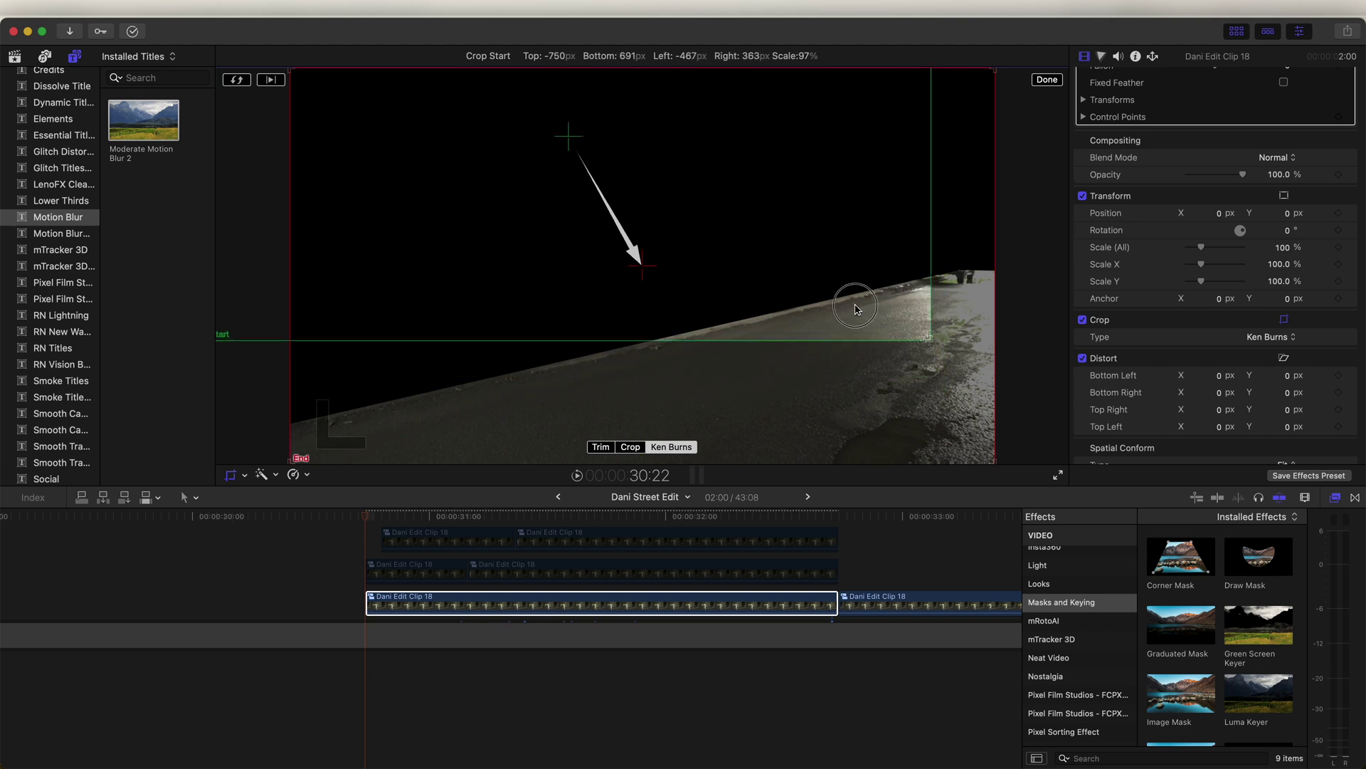
pyautogui.moveTo(855, 307); pyautogui.dragTo(815, 242)
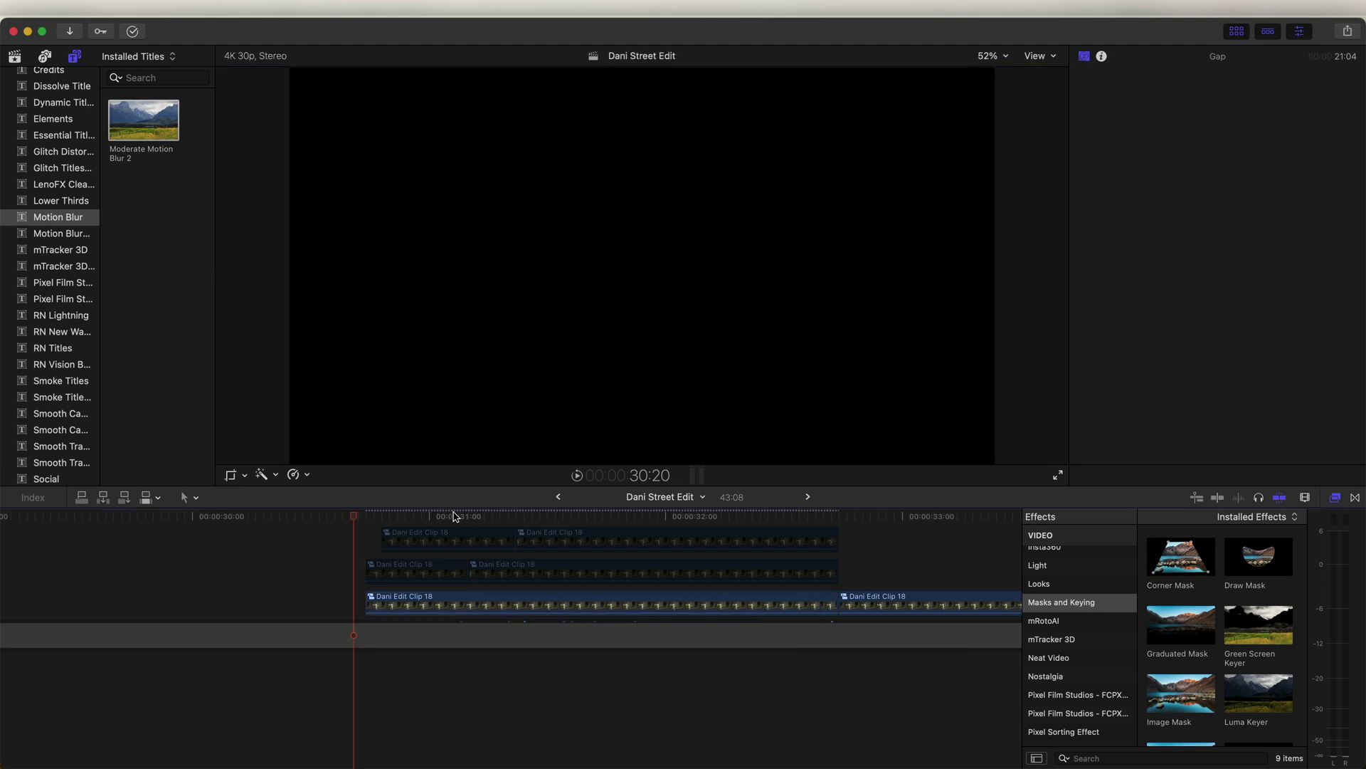
pyautogui.click(417, 516)
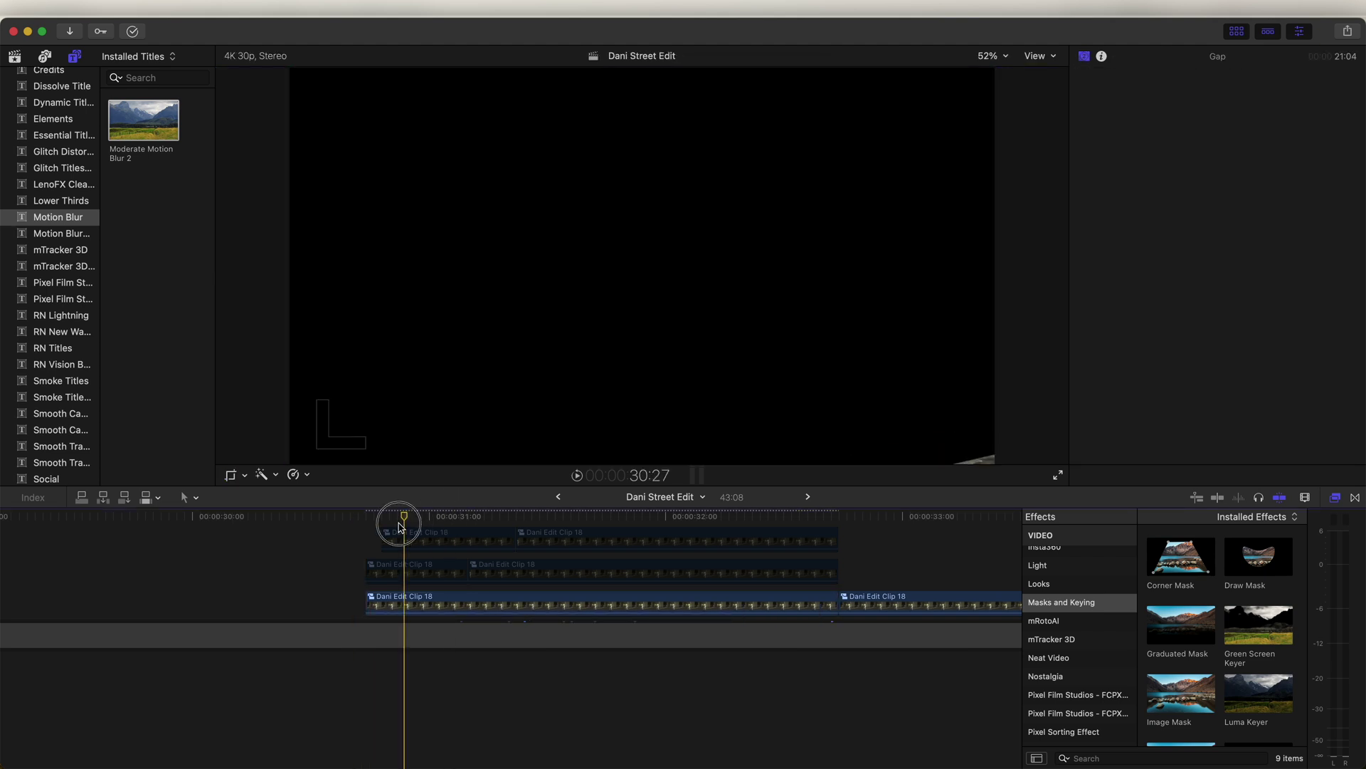
pyautogui.press('space')
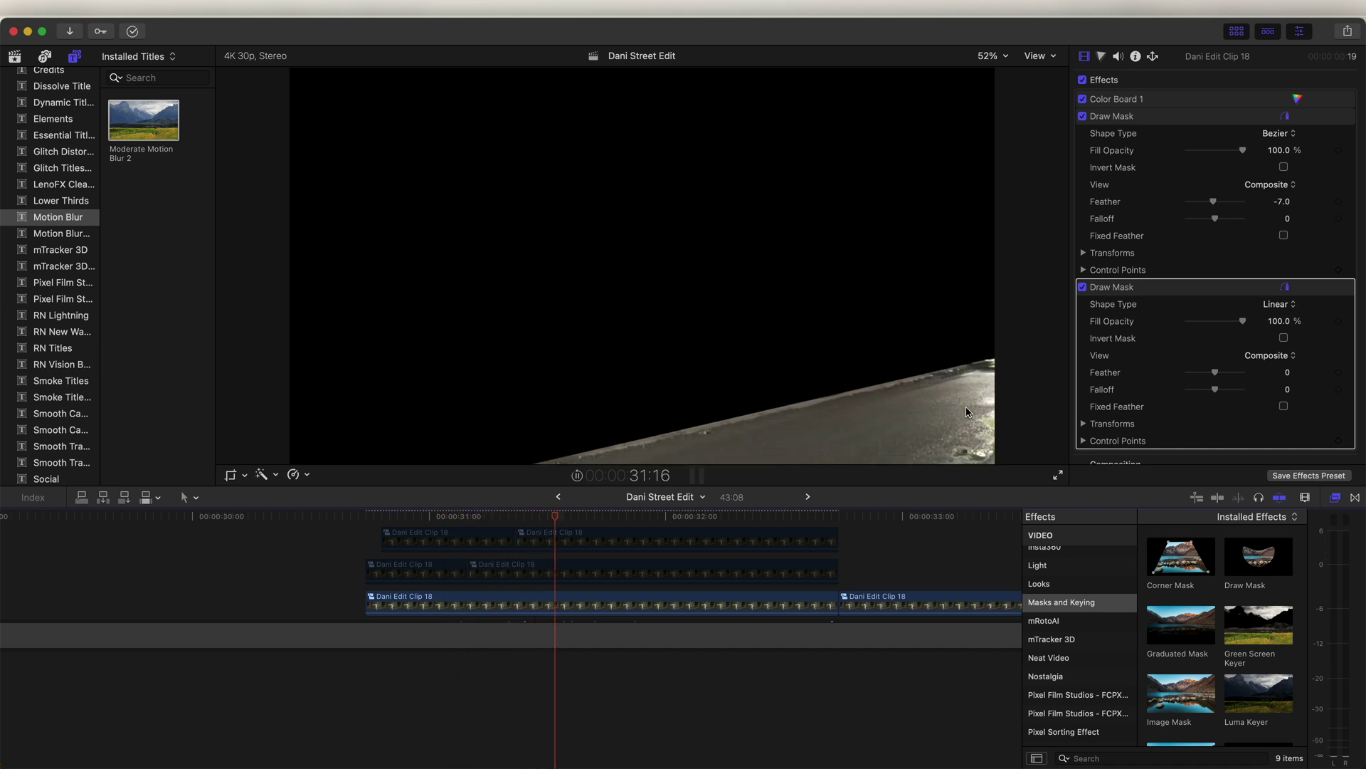
pyautogui.press('space')
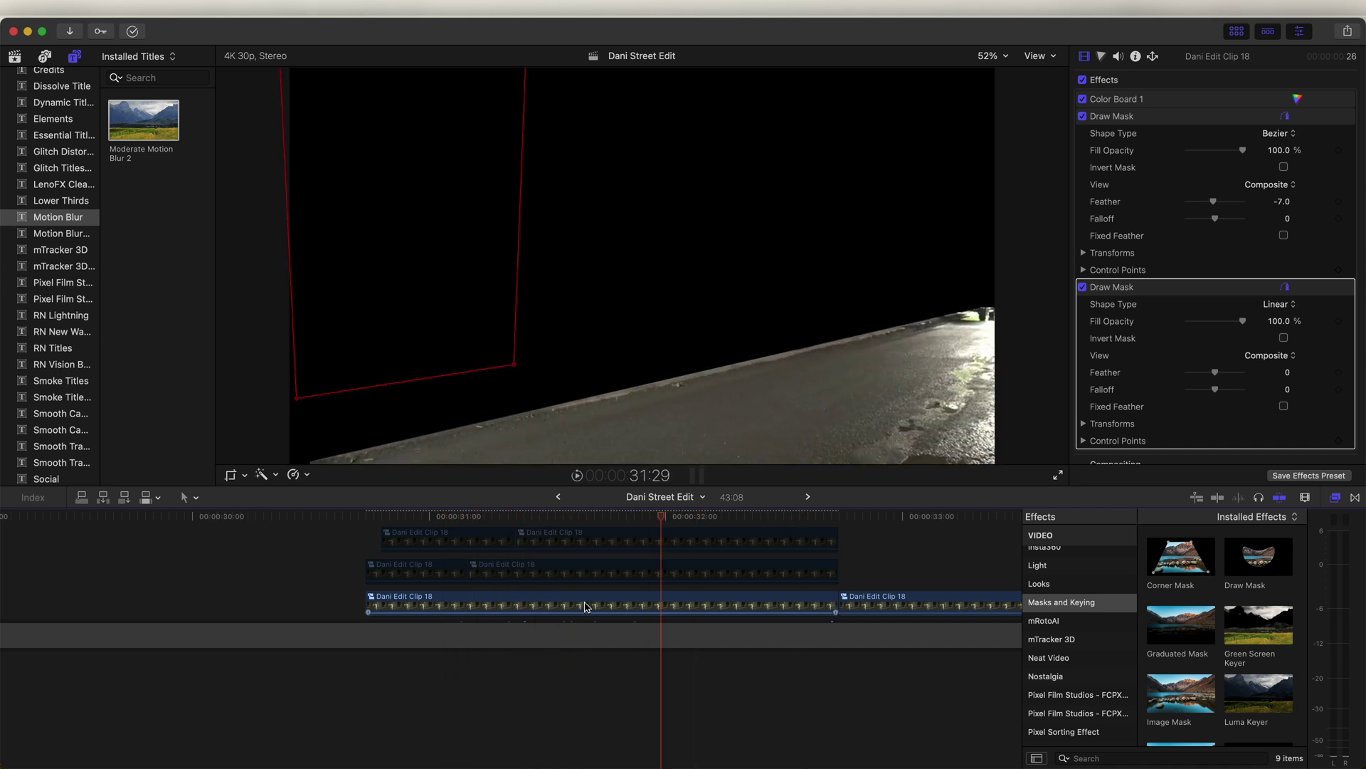
# Step: Duplicate the road clip and replace the lower copy's Linear mask with a new Draw Mask outlining the underpass ceiling
pyautogui.click(585, 606)
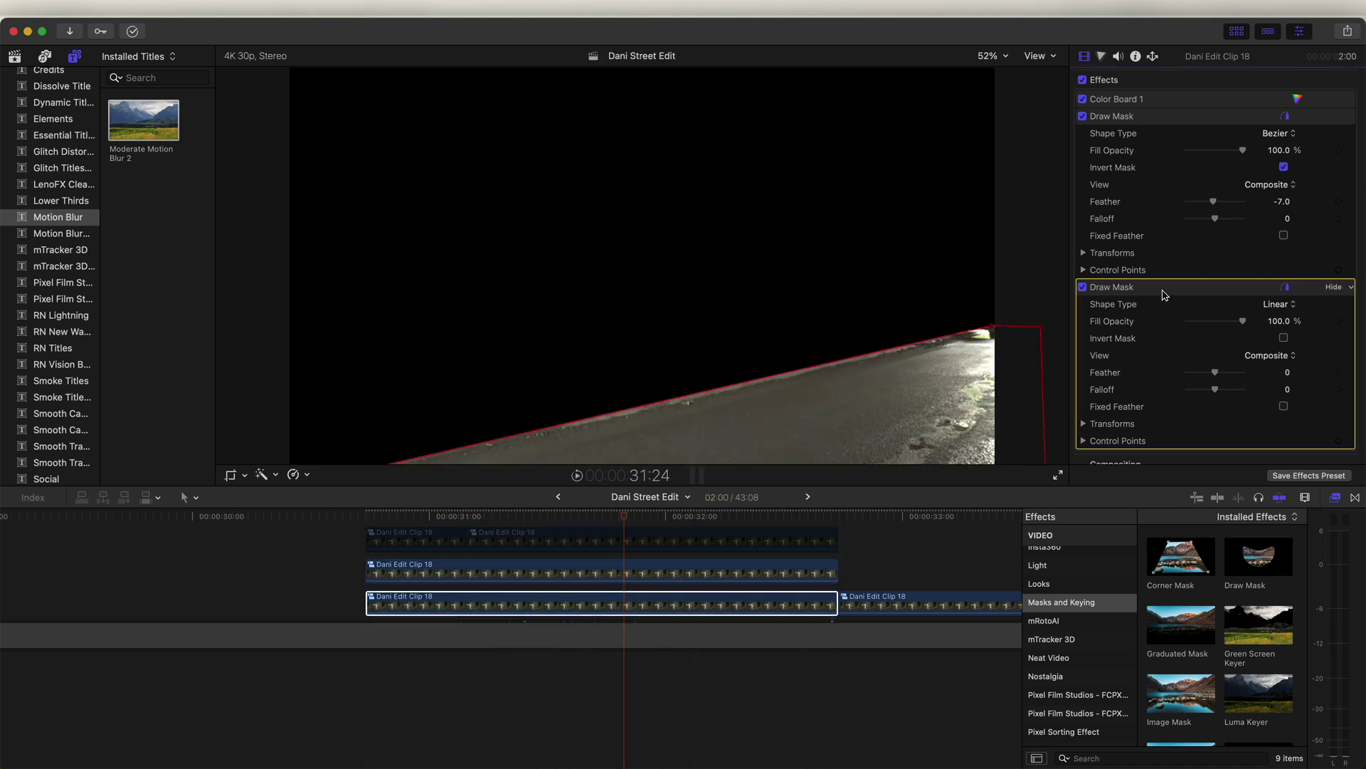
pyautogui.press('Delete')
pyautogui.moveTo(1258, 559)
pyautogui.mouseDown()
pyautogui.moveTo(736, 565)
pyautogui.moveTo(621, 605)
pyautogui.mouseUp()
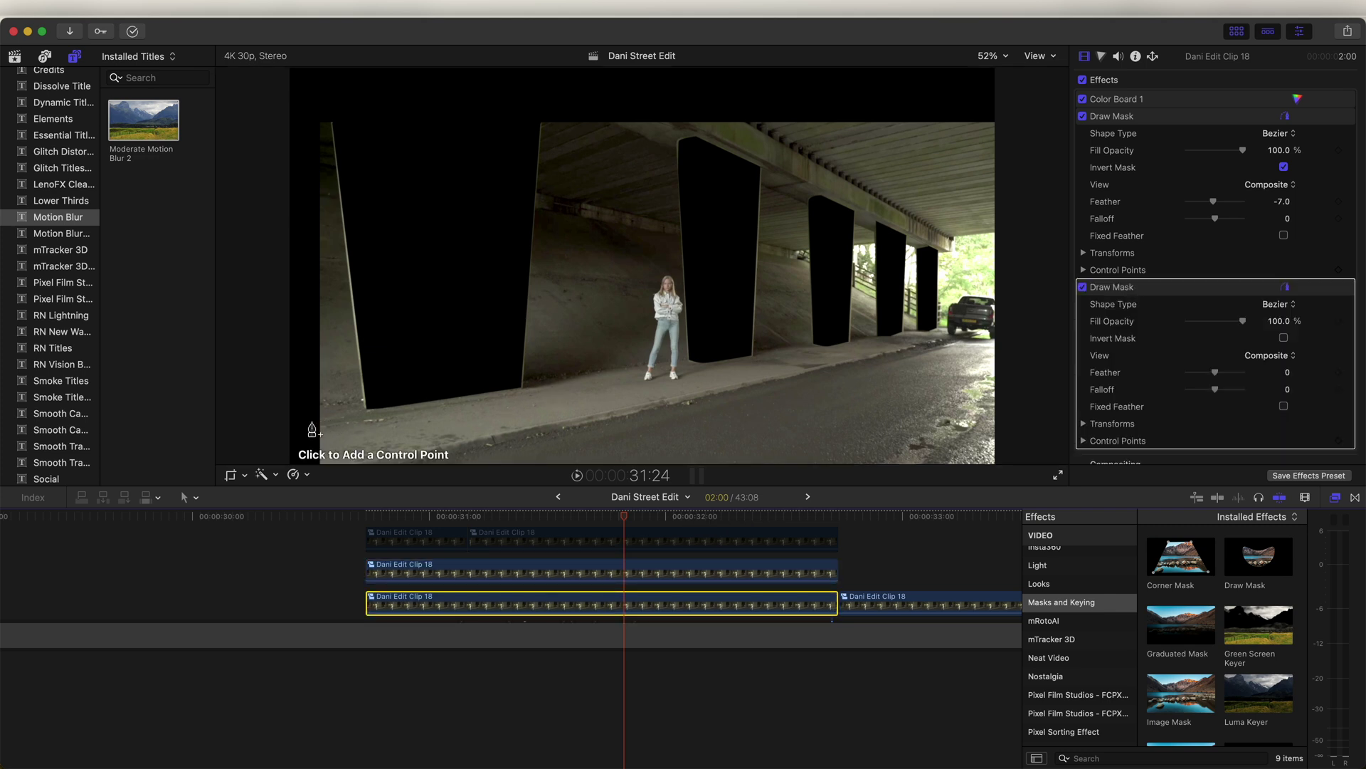
pyautogui.click(306, 171)
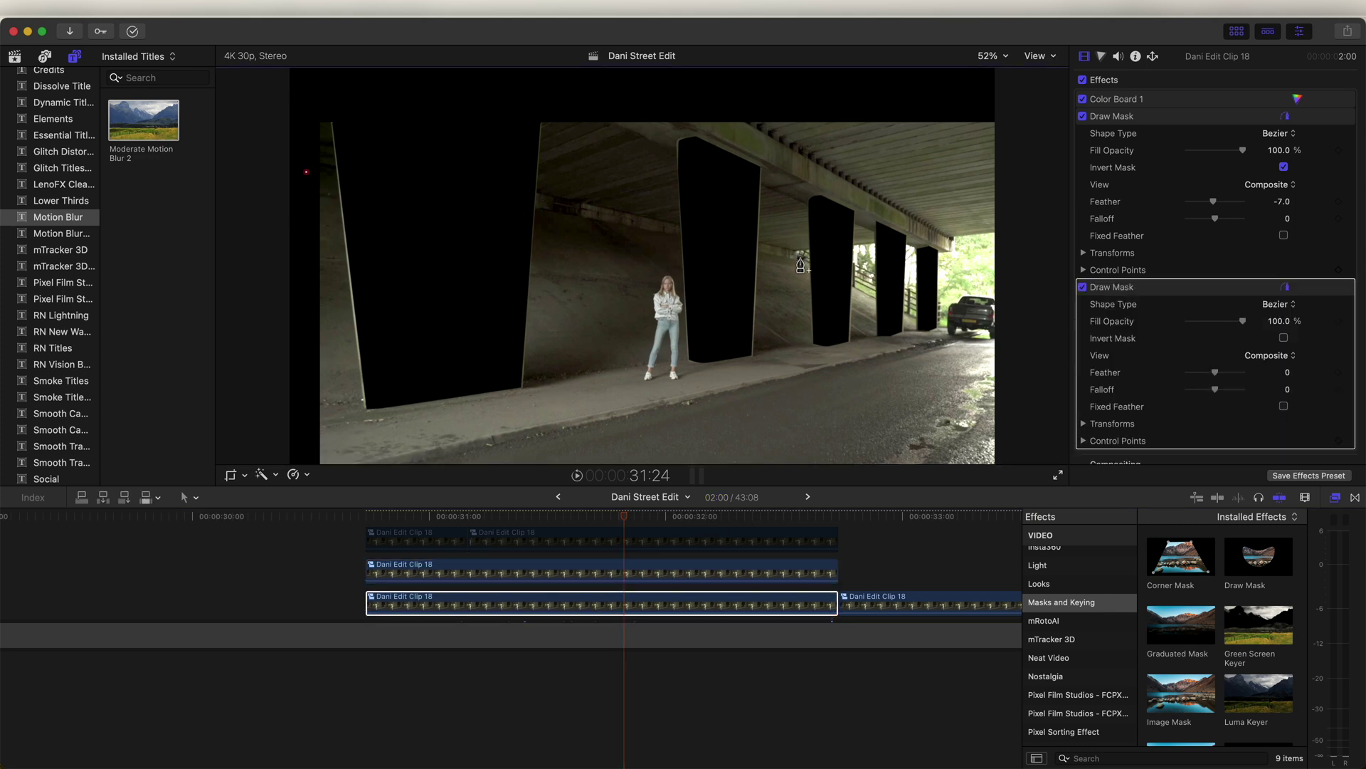
pyautogui.moveTo(1015, 98); pyautogui.dragTo(1018, 63)
pyautogui.click(278, 73)
pyautogui.click(306, 172)
# Step: Reposition the ceiling clip's Ken Burns start frame downward so the ceiling slides in from above, and scrub through the move
pyautogui.scroll(-10, 1151, 430)
pyautogui.click(229, 474)
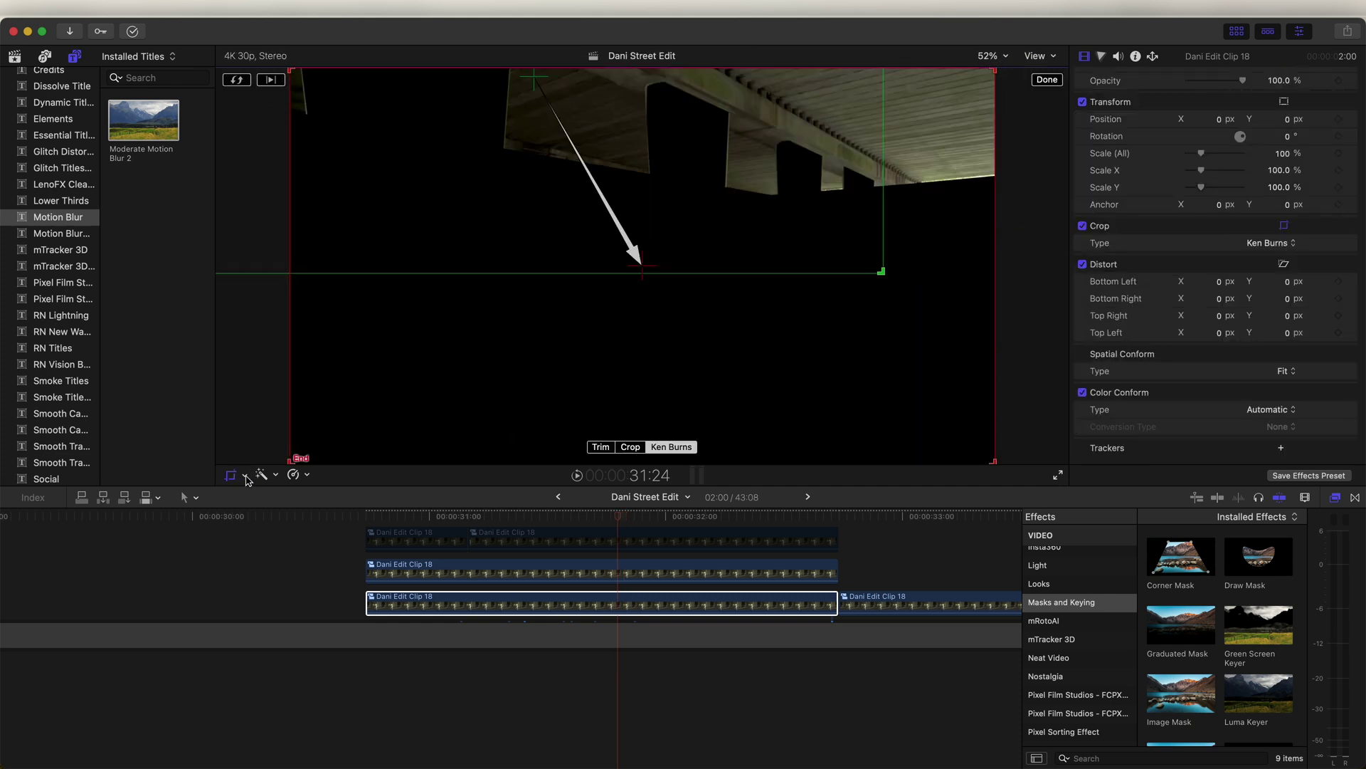
pyautogui.moveTo(266, 235); pyautogui.dragTo(383, 572)
pyautogui.click(1047, 81)
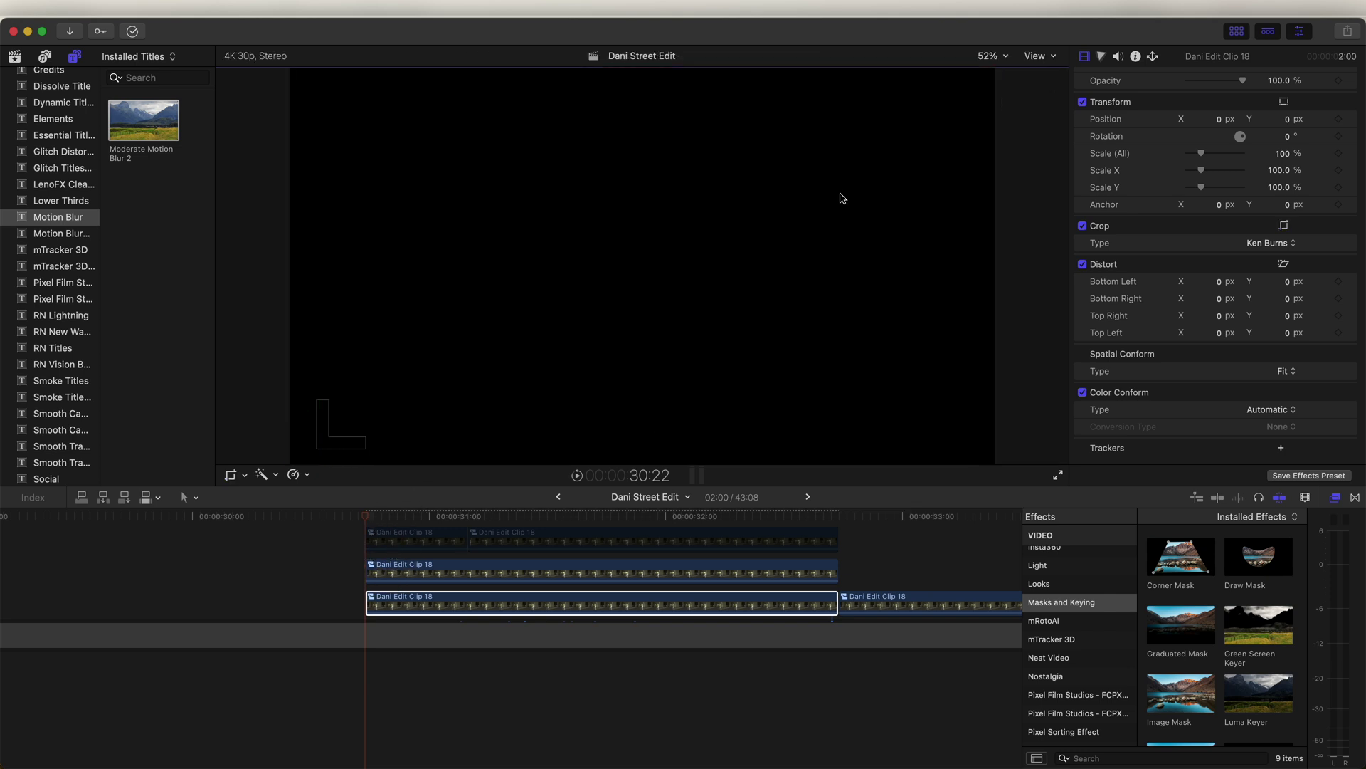
pyautogui.moveTo(453, 521); pyautogui.dragTo(680, 532)
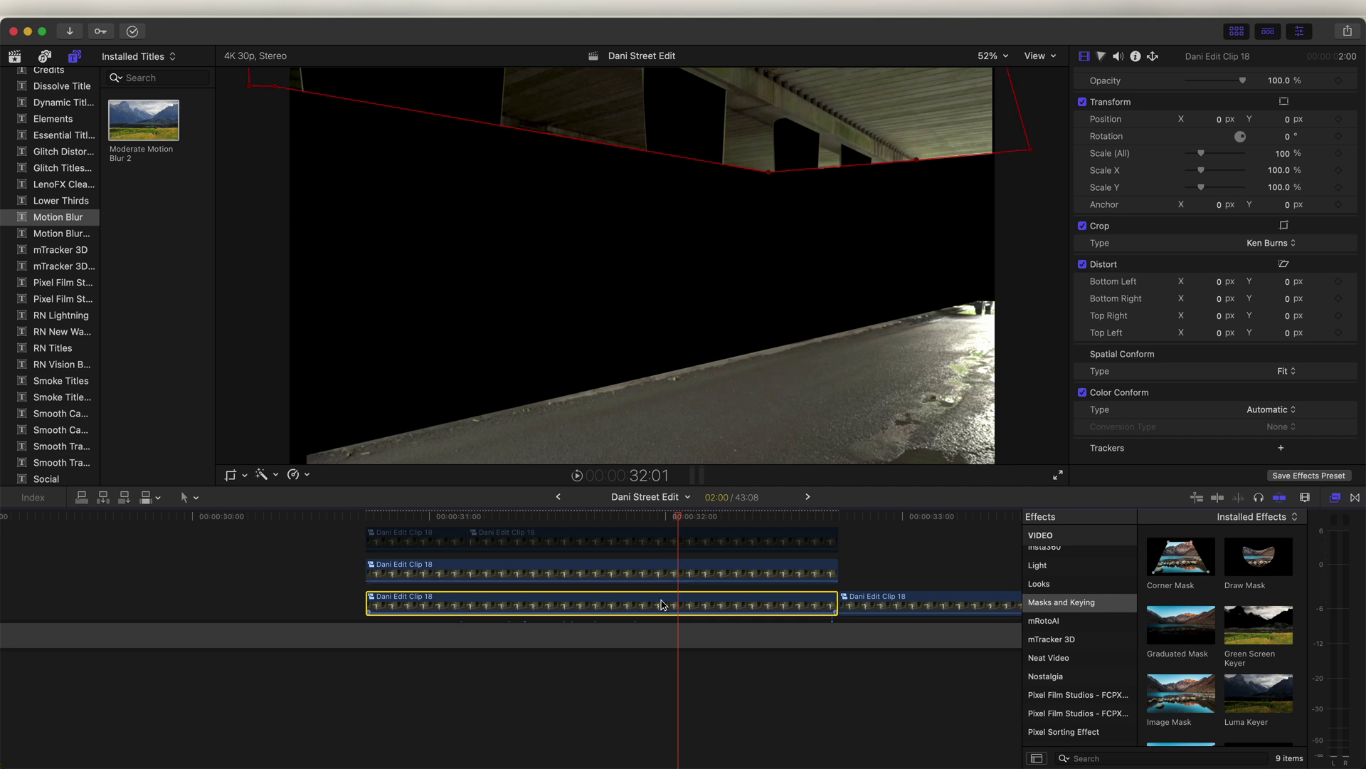
# Step: Outline the standing woman with a closed Draw Mask on the lowest layered clip, following her hair, jacket, legs and shoes
pyautogui.moveTo(661, 604); pyautogui.dragTo(667, 596)
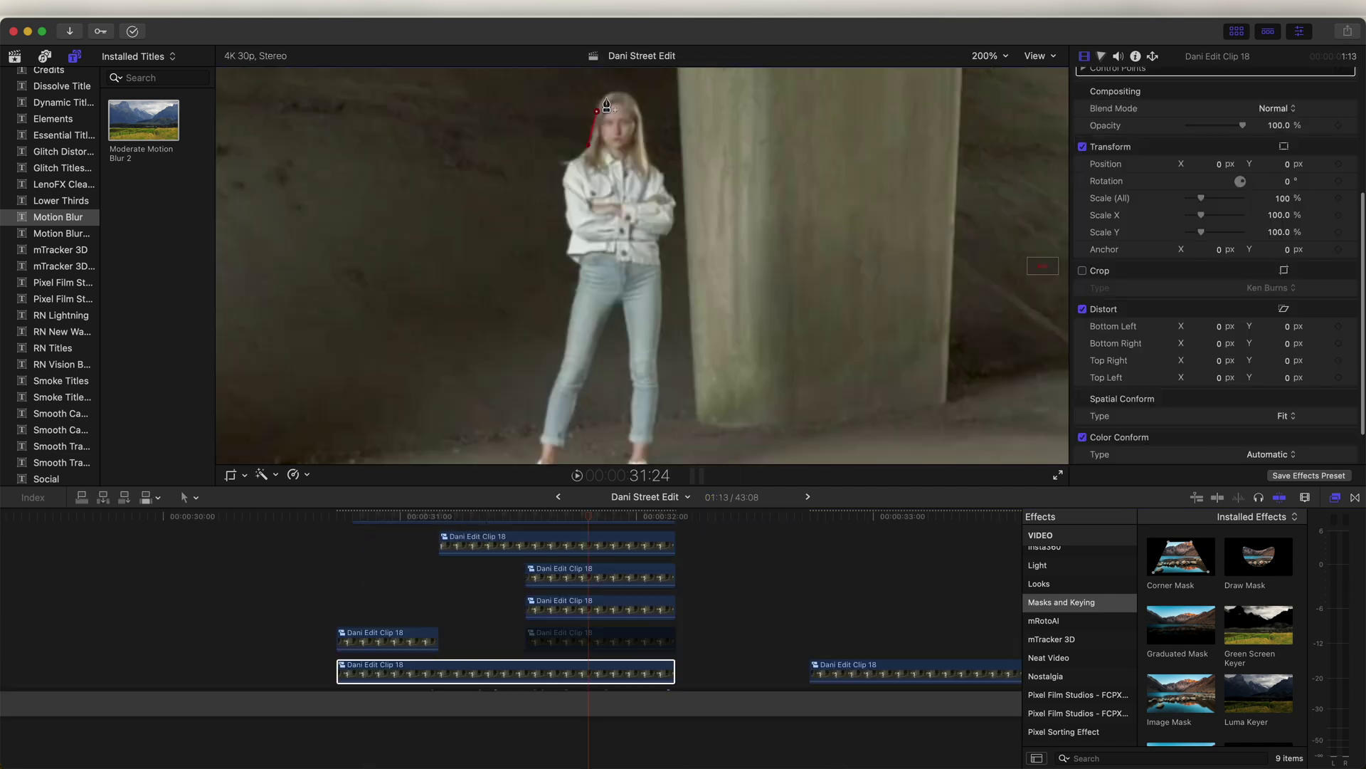
pyautogui.click(611, 93)
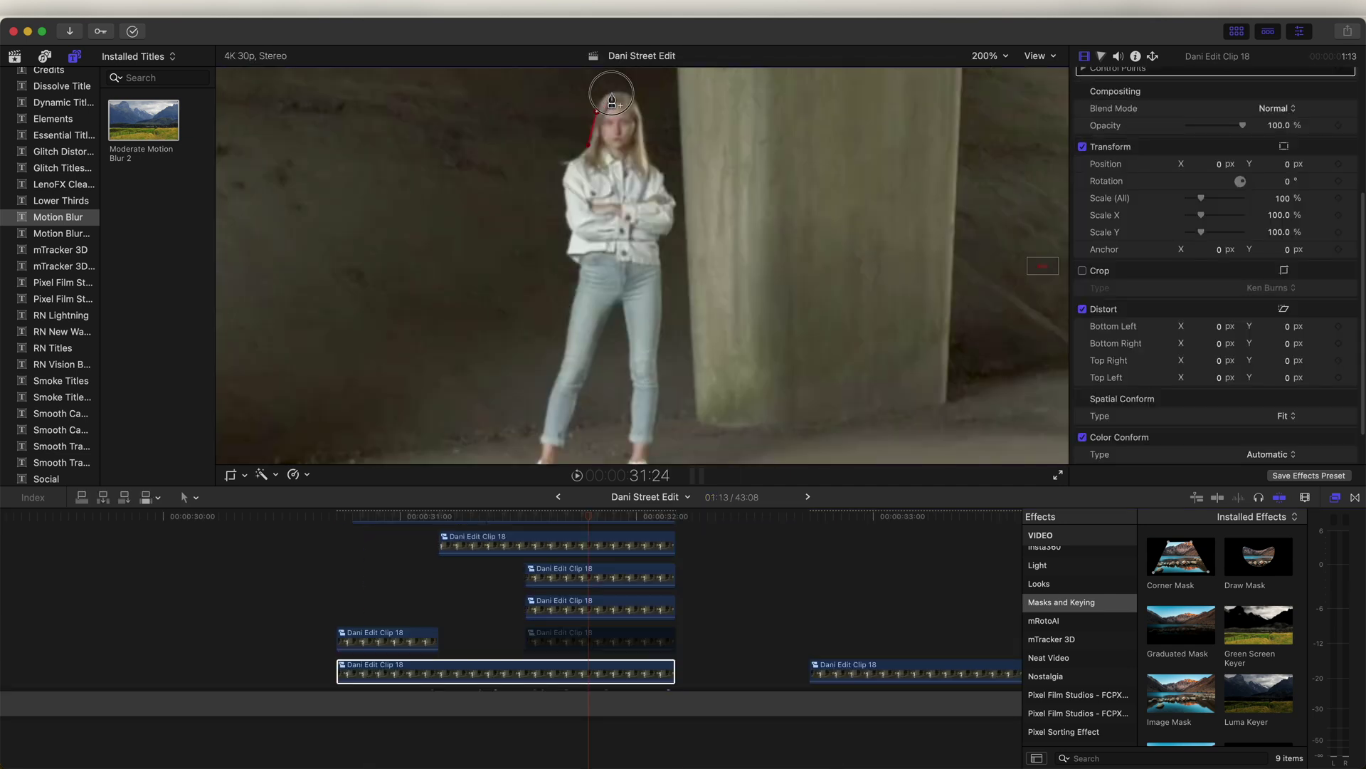
pyautogui.click(632, 97)
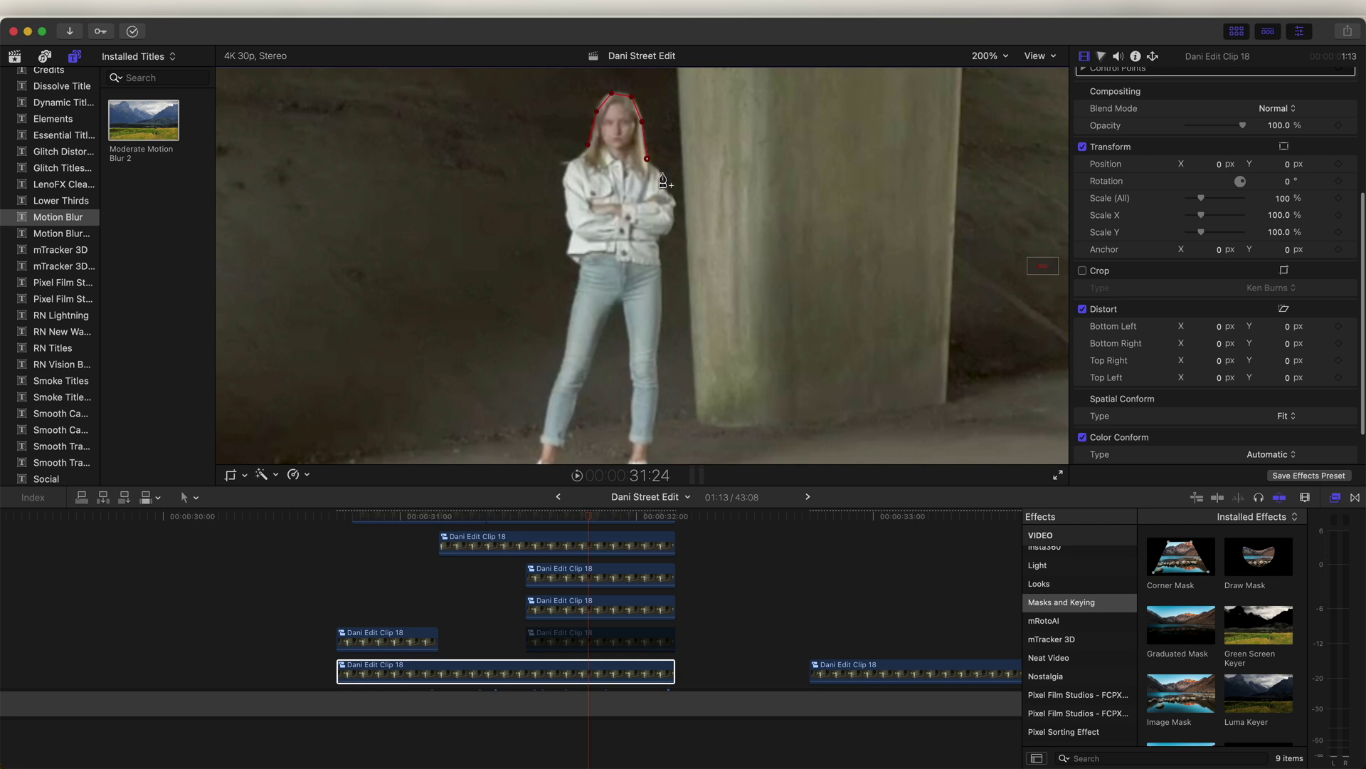
pyautogui.scroll(-5, 655, 443)
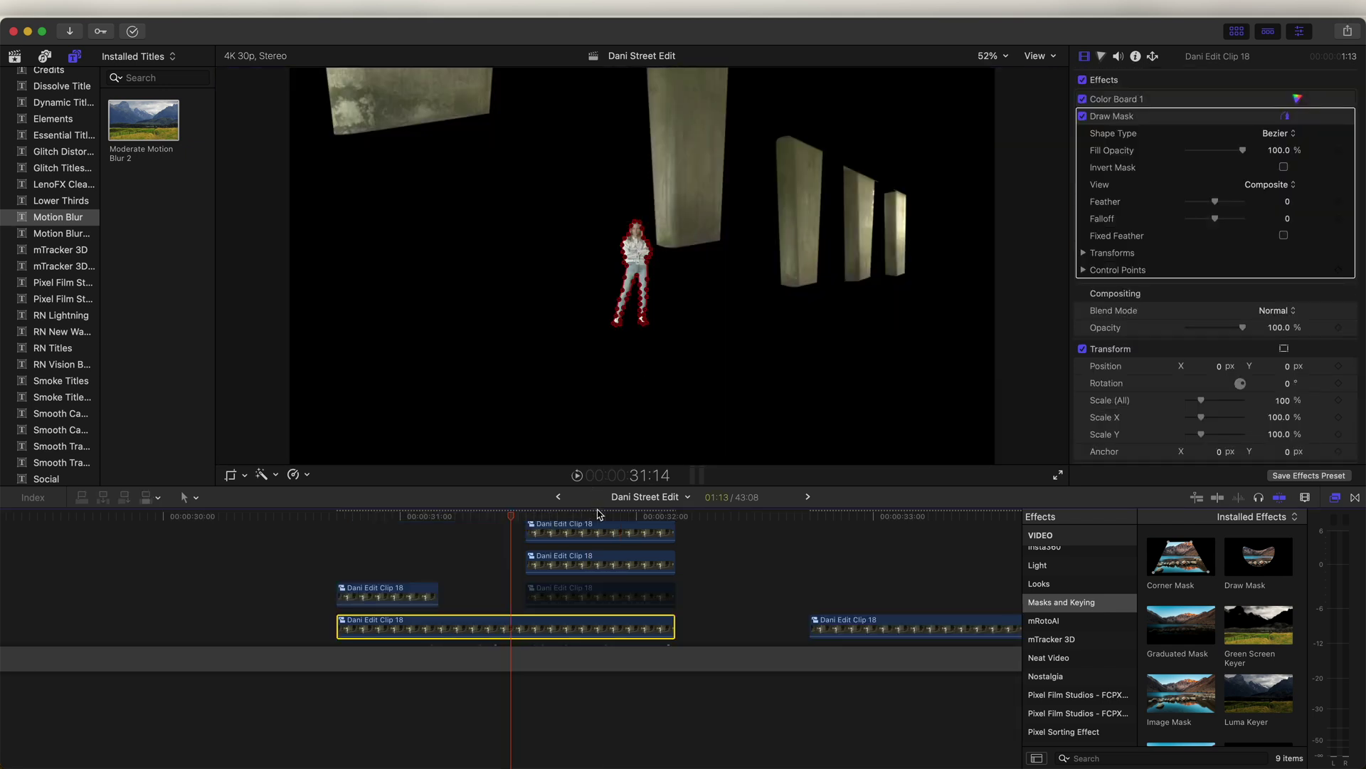
# Step: Keyframe the masked woman's Scale (All) to grow from a tiny size at 31:17 to 100% at 32:04, and scrub through it
pyautogui.click(666, 514)
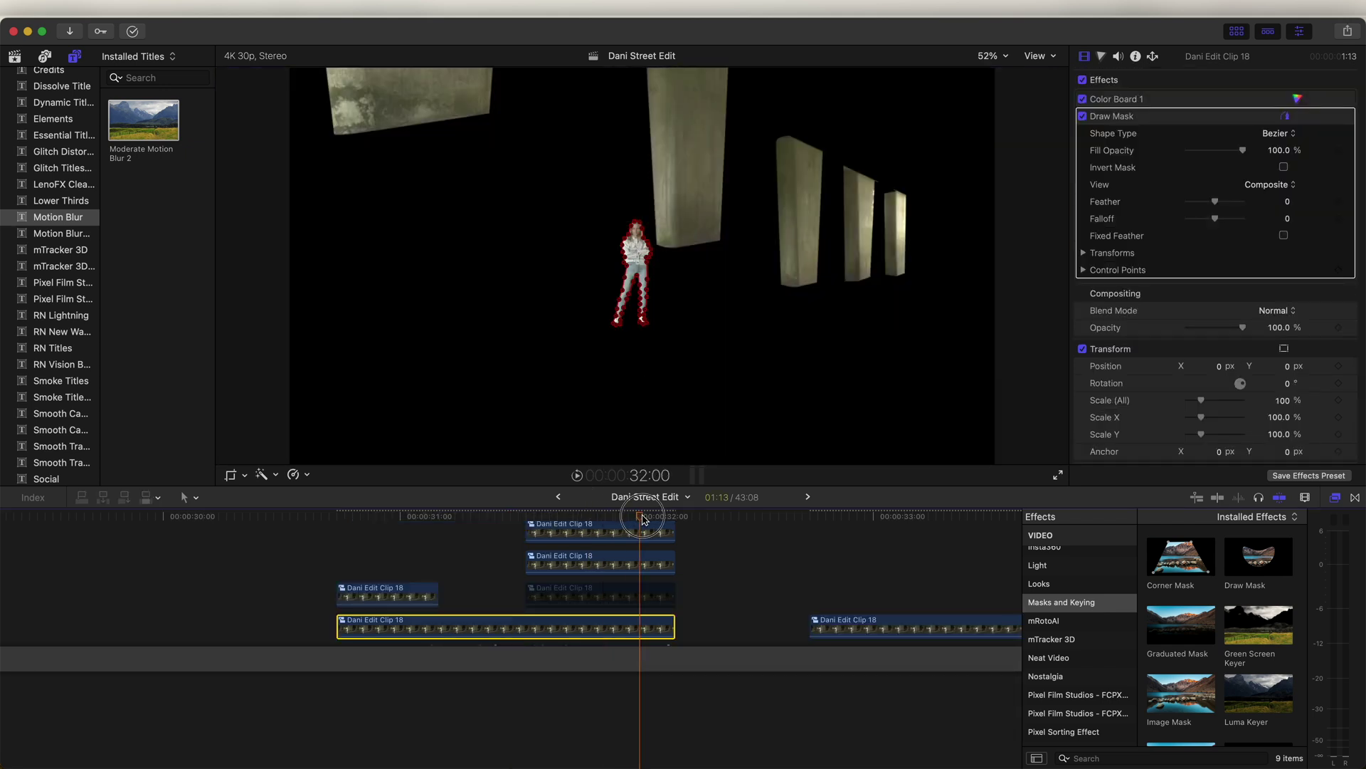
pyautogui.scroll(-2, 1094, 365)
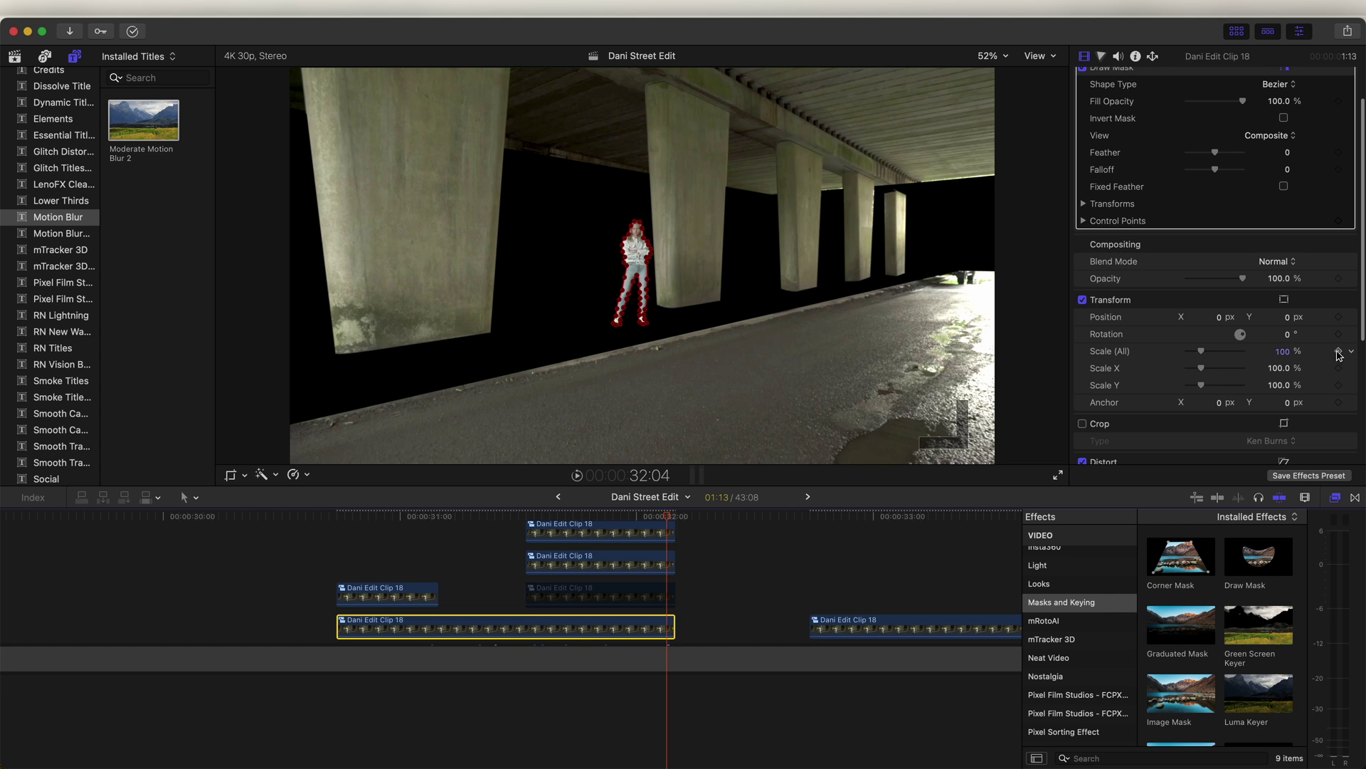
pyautogui.moveTo(667, 516); pyautogui.dragTo(540, 523)
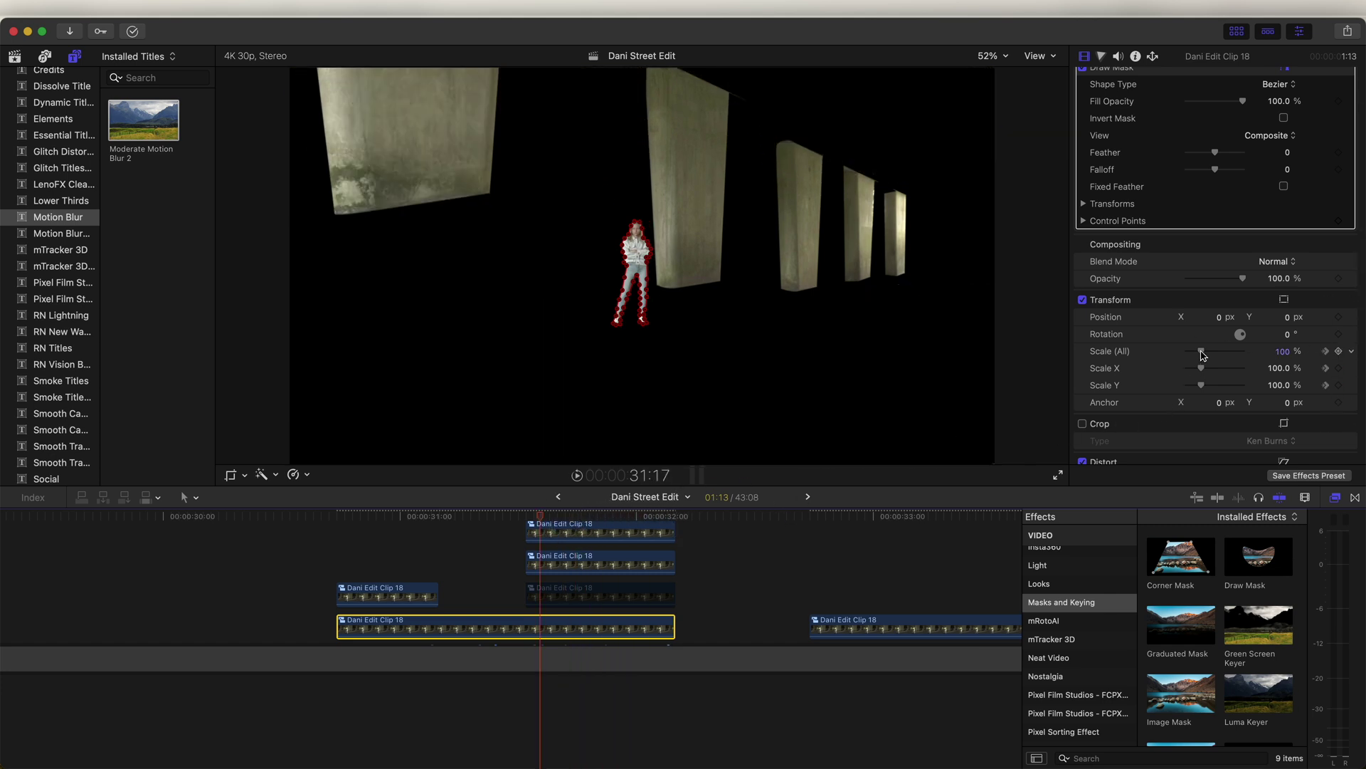
pyautogui.moveTo(1202, 356); pyautogui.dragTo(1192, 351)
pyautogui.click(580, 519)
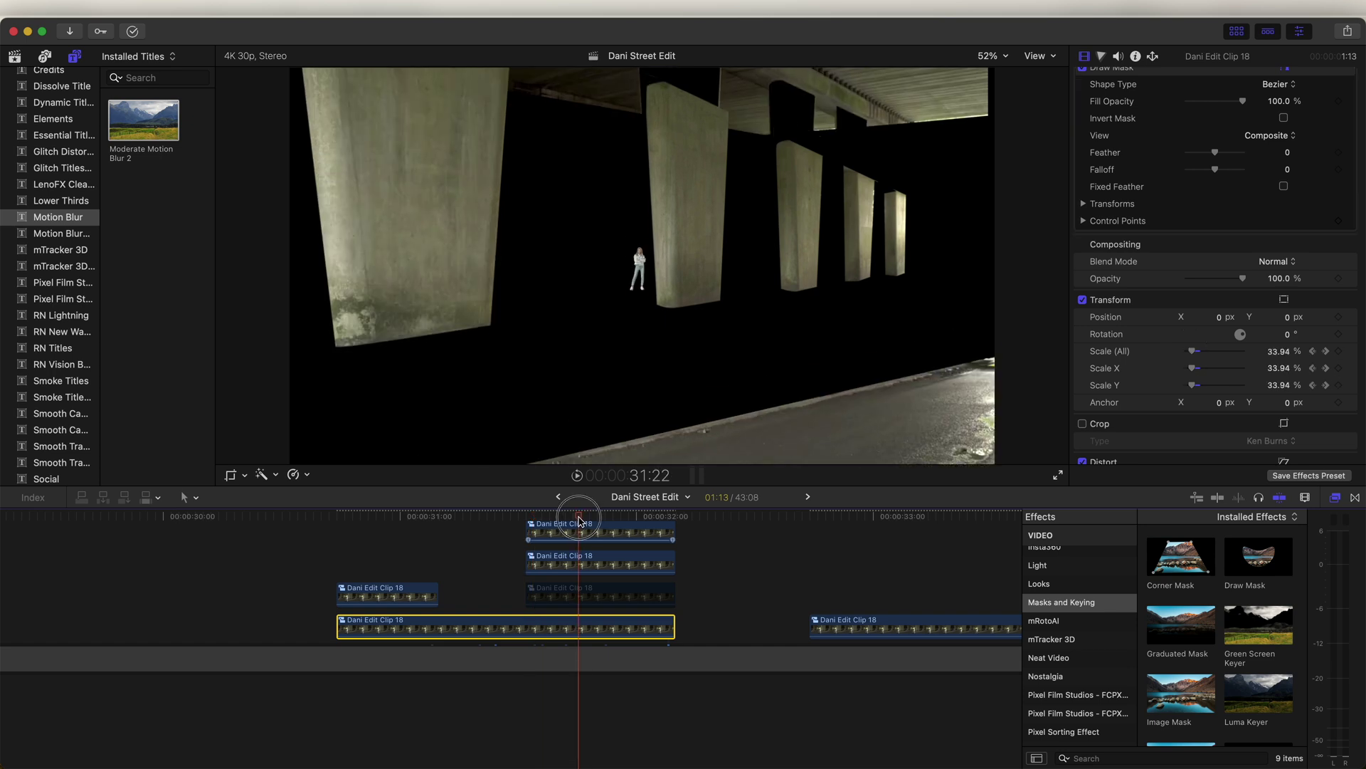
pyautogui.moveTo(580, 521); pyautogui.dragTo(642, 522)
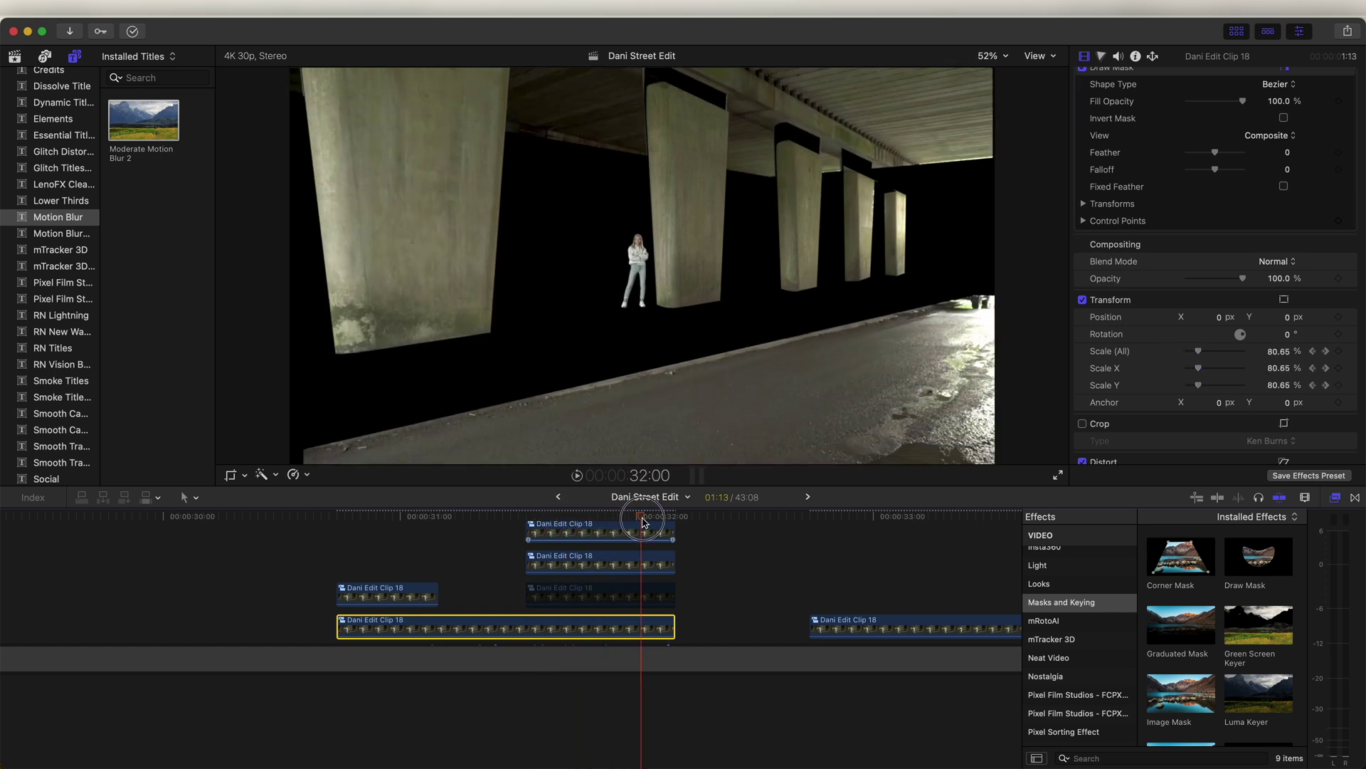
# Step: Move the full underpass clip so it starts directly after the layered clips end at 32:05, and check the join
pyautogui.click(883, 627)
pyautogui.moveTo(853, 658); pyautogui.dragTo(690, 602)
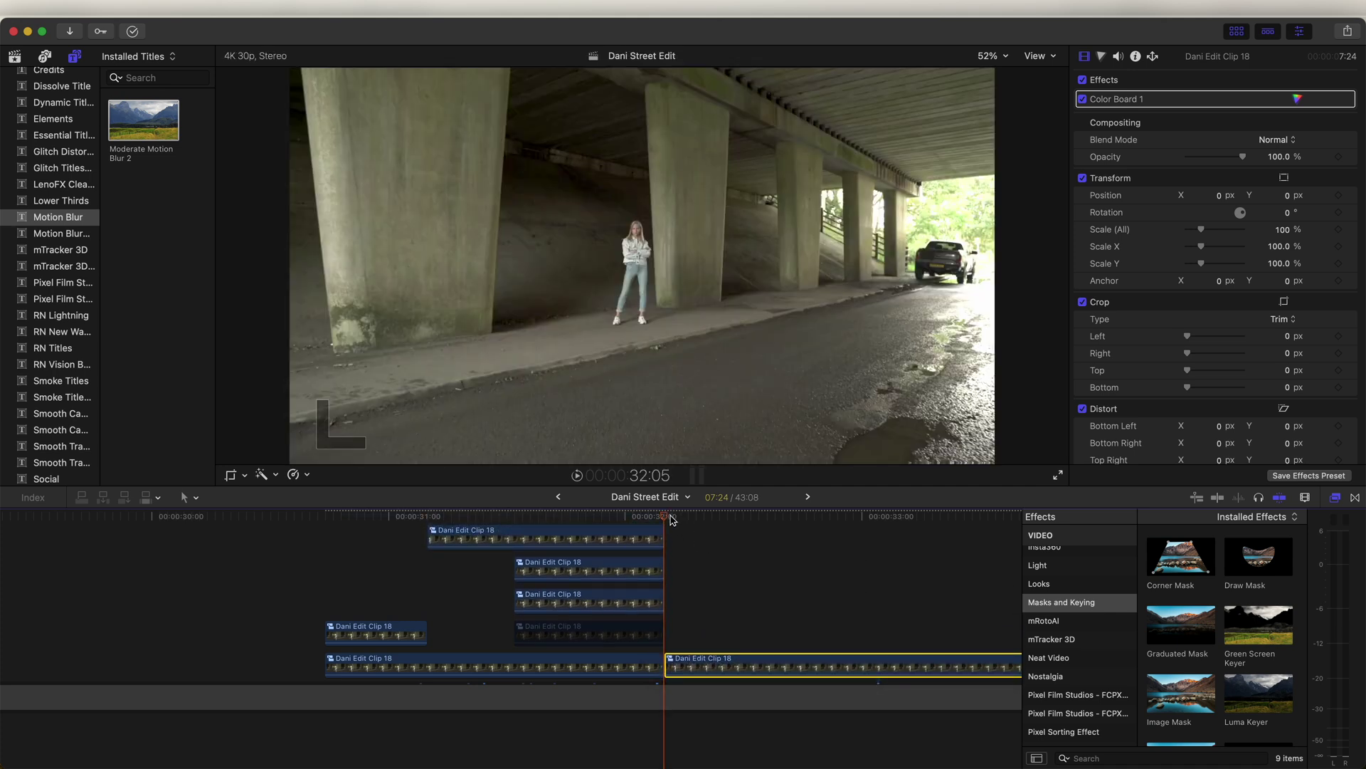
pyautogui.moveTo(683, 519); pyautogui.dragTo(640, 519)
# Step: Select all the layered pillar, road, ceiling and woman clips and combine them into a compound clip with the default name
pyautogui.moveTo(222, 666); pyautogui.dragTo(575, 607)
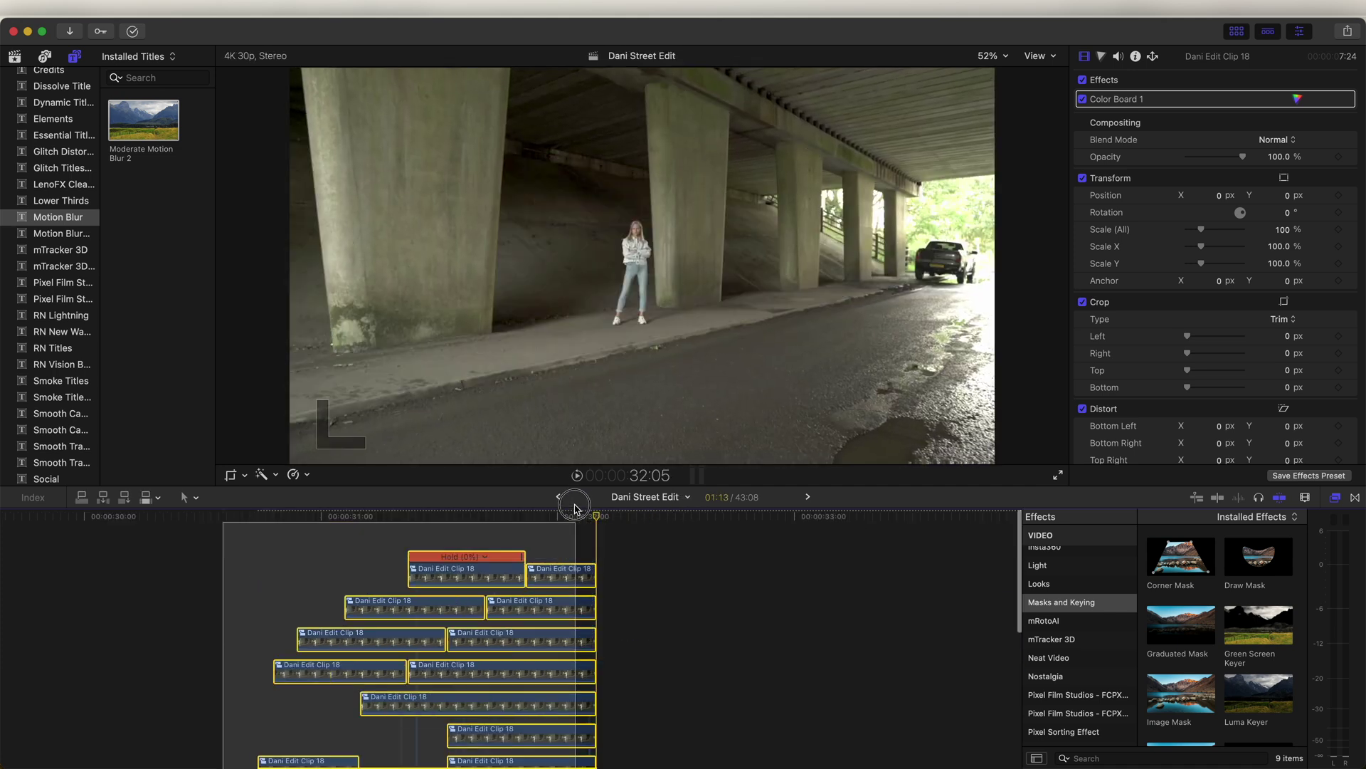
pyautogui.rightClick(496, 580)
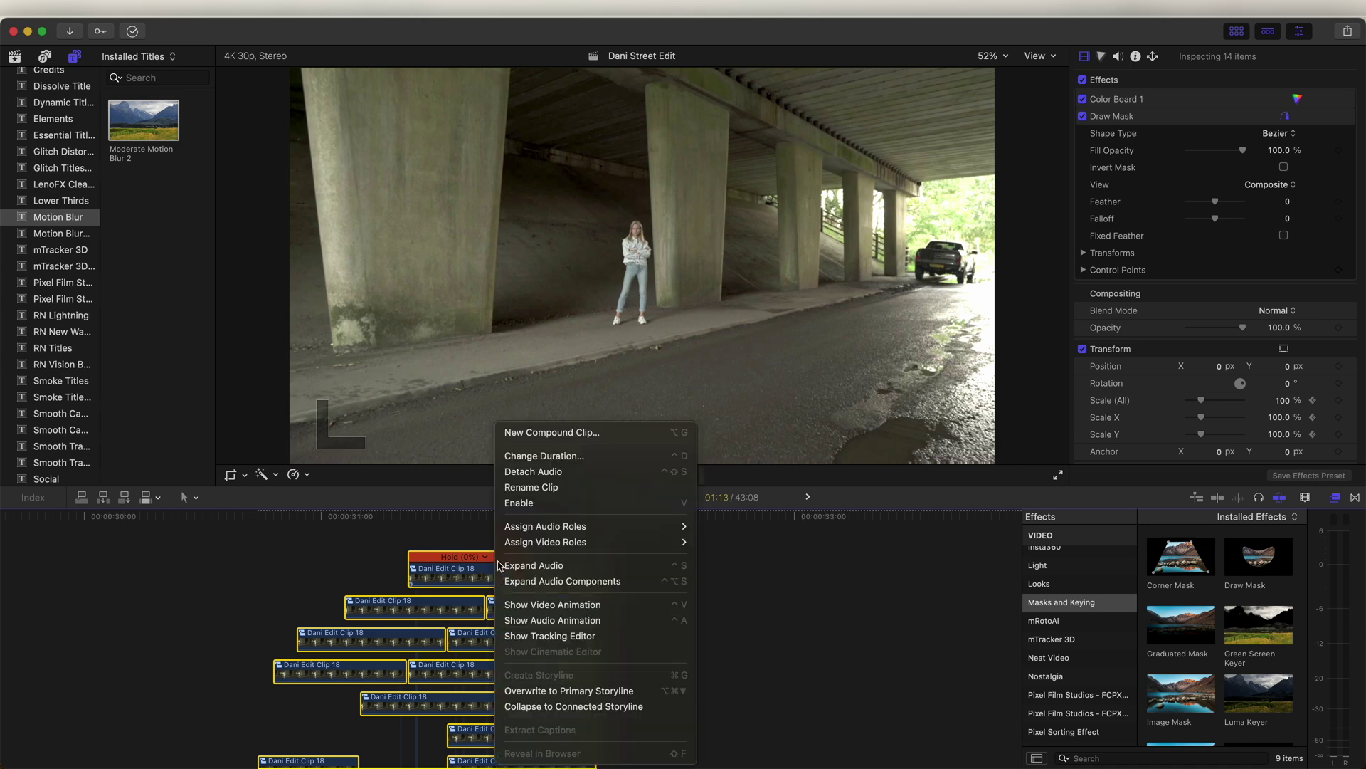
pyautogui.click(528, 432)
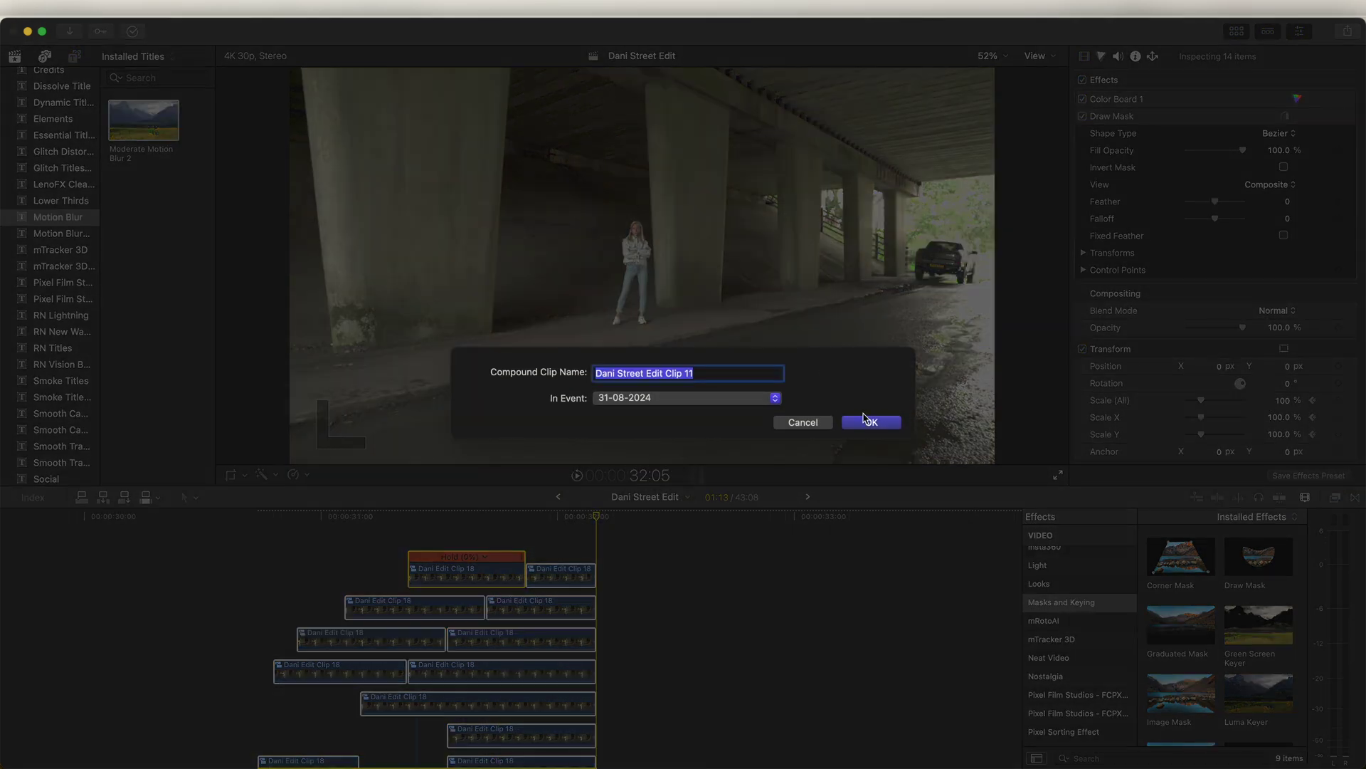
pyautogui.click(866, 418)
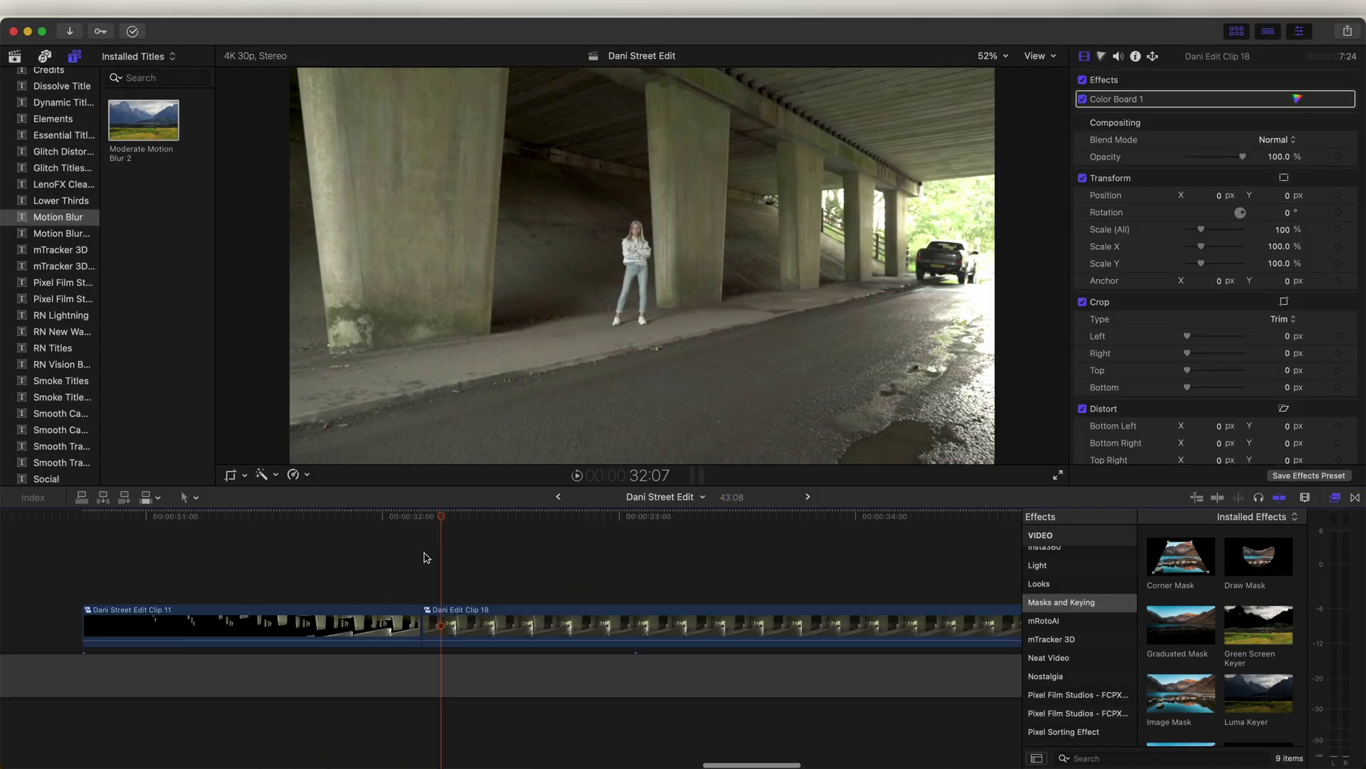
# Step: Blade the underpass clip's speed at 33:21, set the first segment to Reverse Fast -8x, and rejoin the clip to the compound clip
pyautogui.hscroll(1, 440, 536)
pyautogui.moveTo(433, 517); pyautogui.dragTo(776, 517)
pyautogui.click(778, 631)
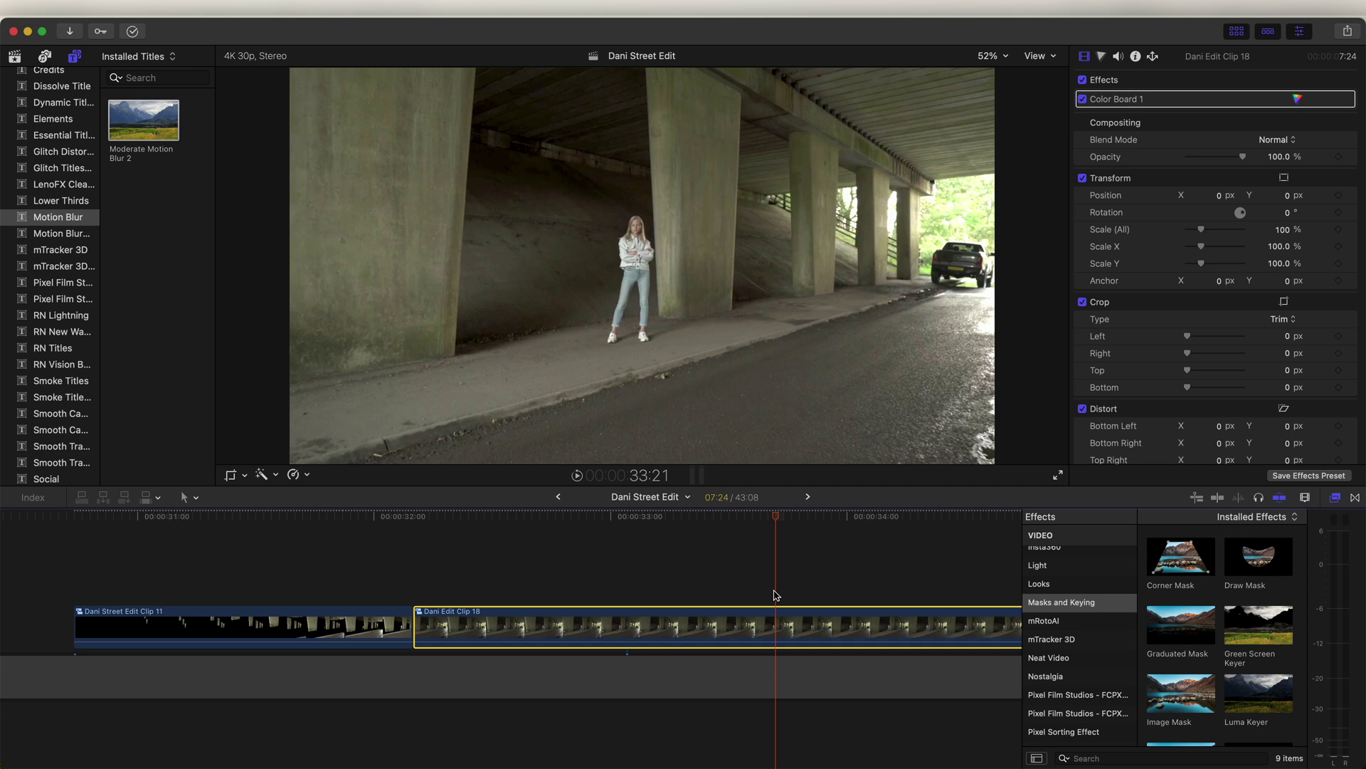
pyautogui.hotkey('shift', 'b')
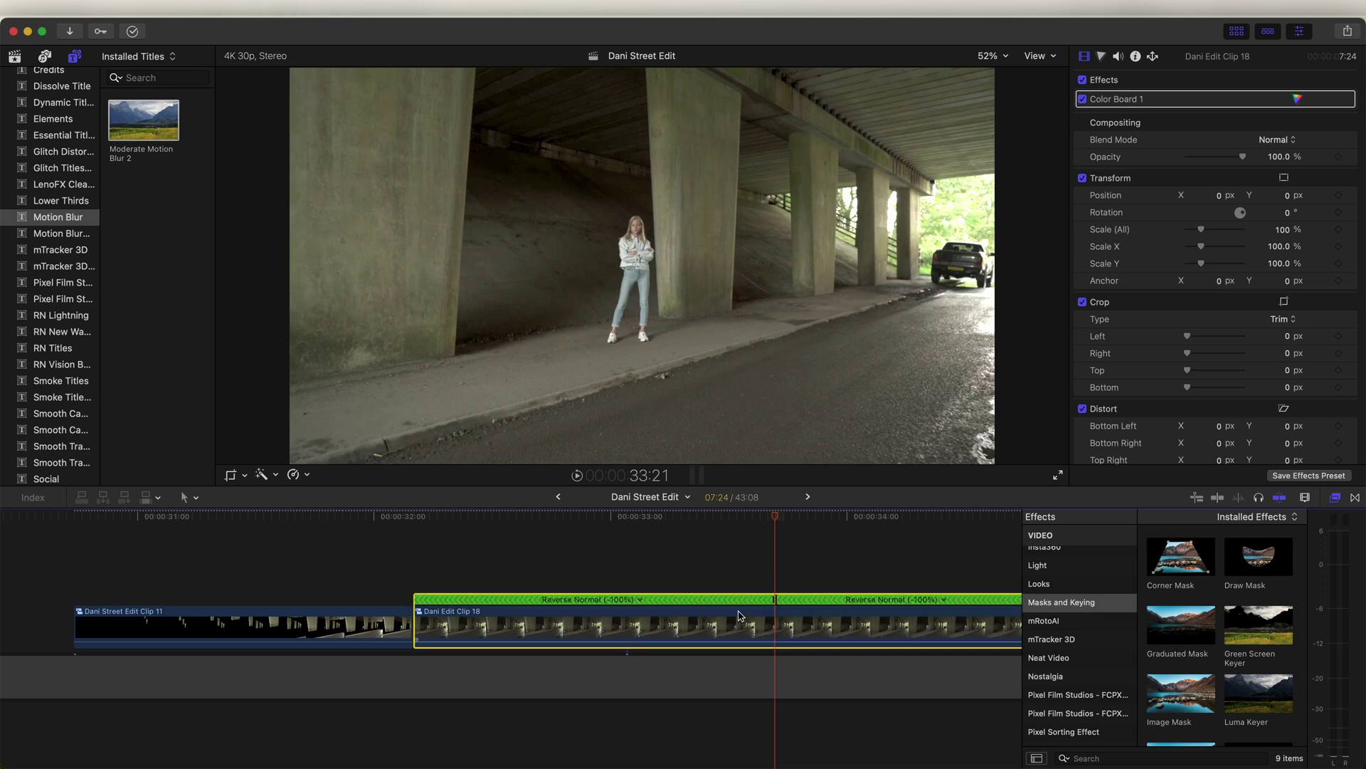
pyautogui.click(641, 600)
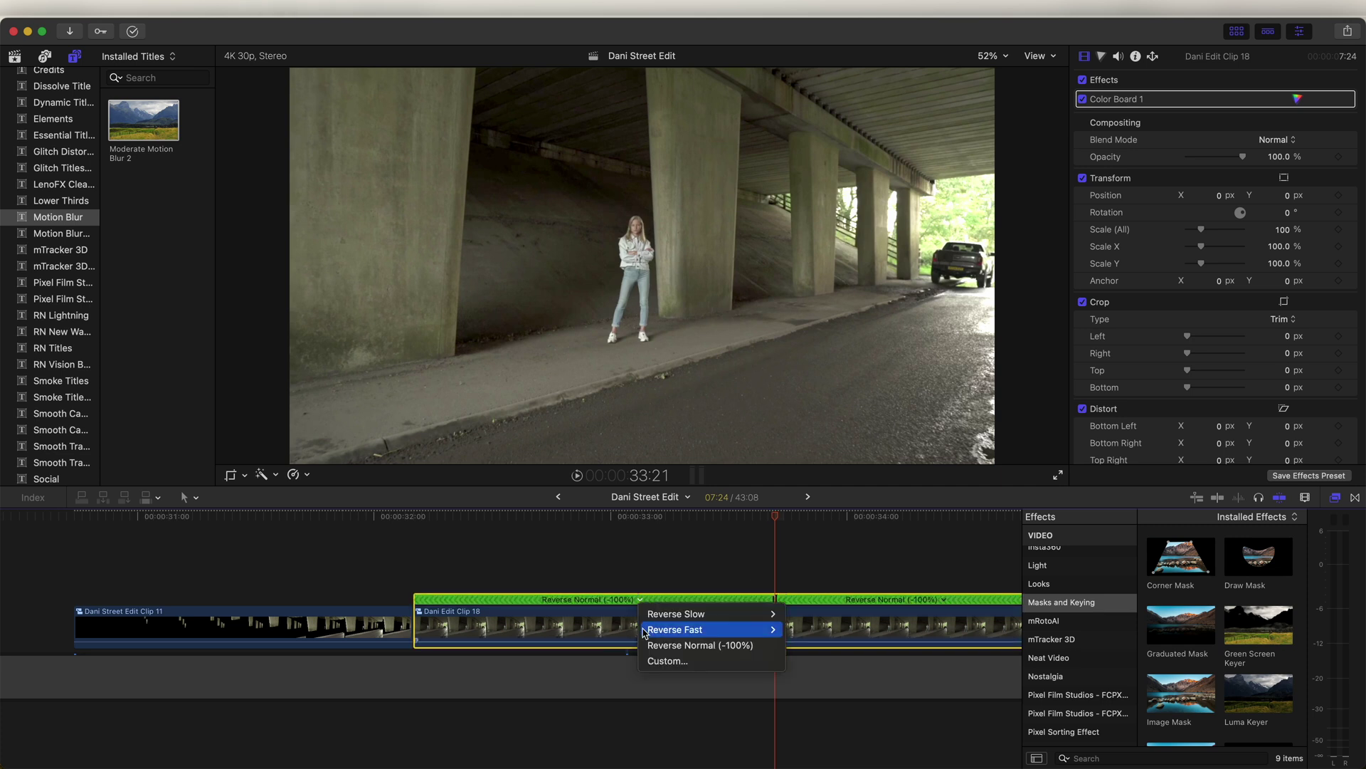
pyautogui.moveTo(665, 633)
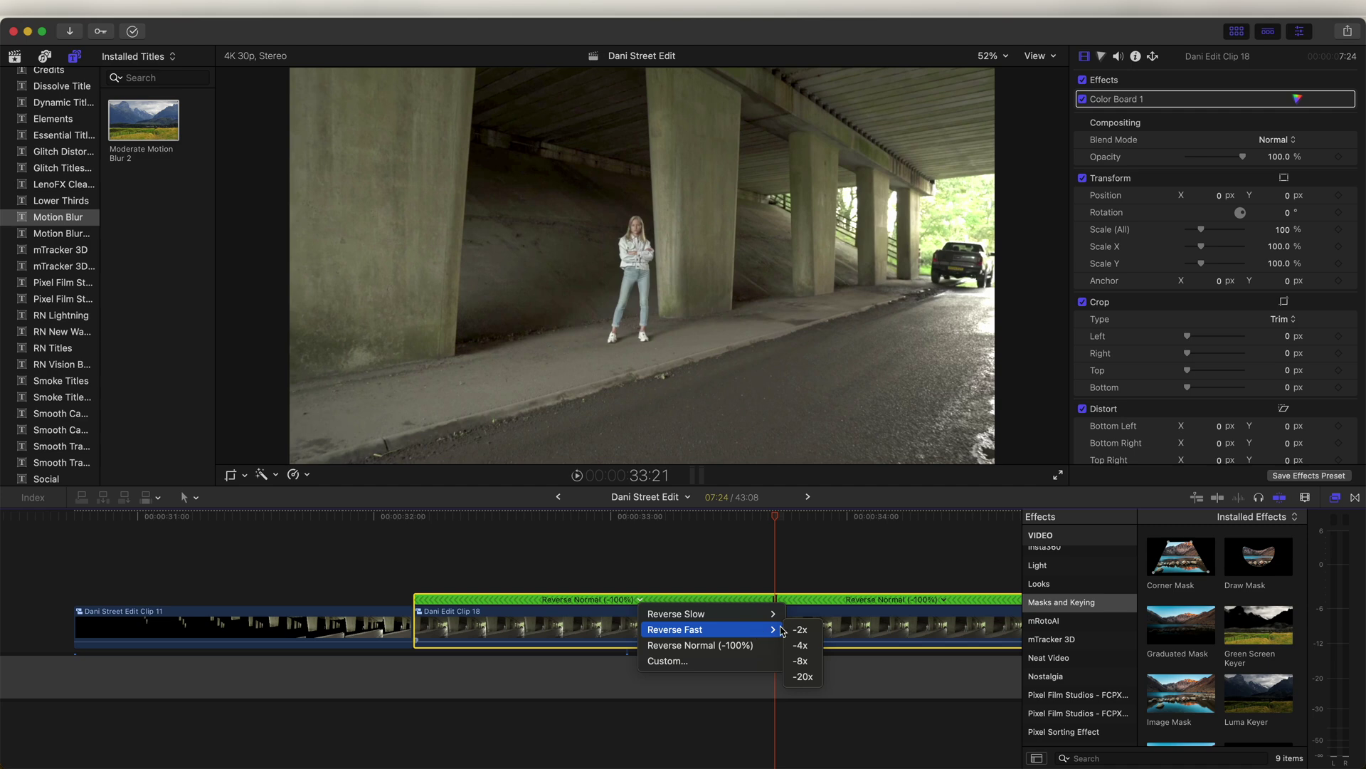
pyautogui.click(803, 661)
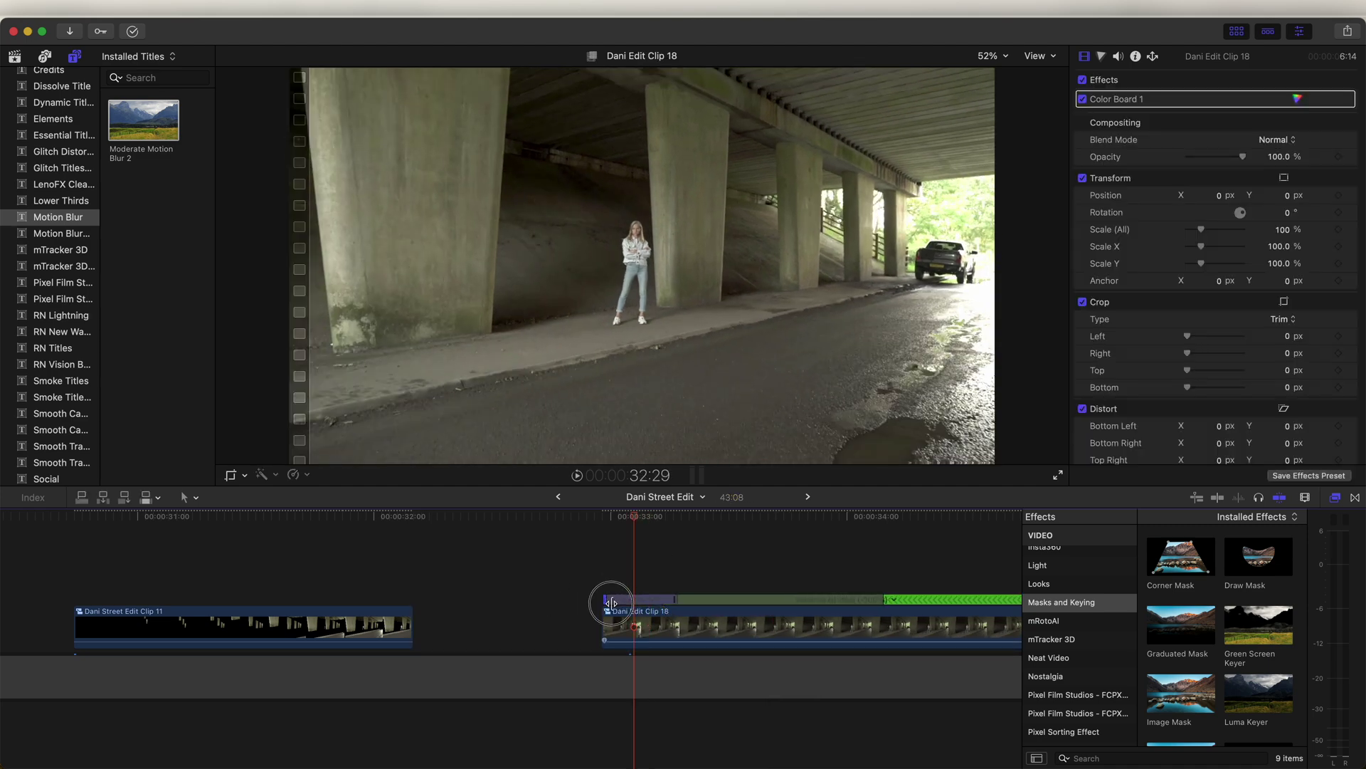
pyautogui.moveTo(640, 629); pyautogui.dragTo(452, 631)
# Step: Play the transition from the compound clip into the sped-up underpass clip
pyautogui.moveTo(357, 519); pyautogui.dragTo(337, 519)
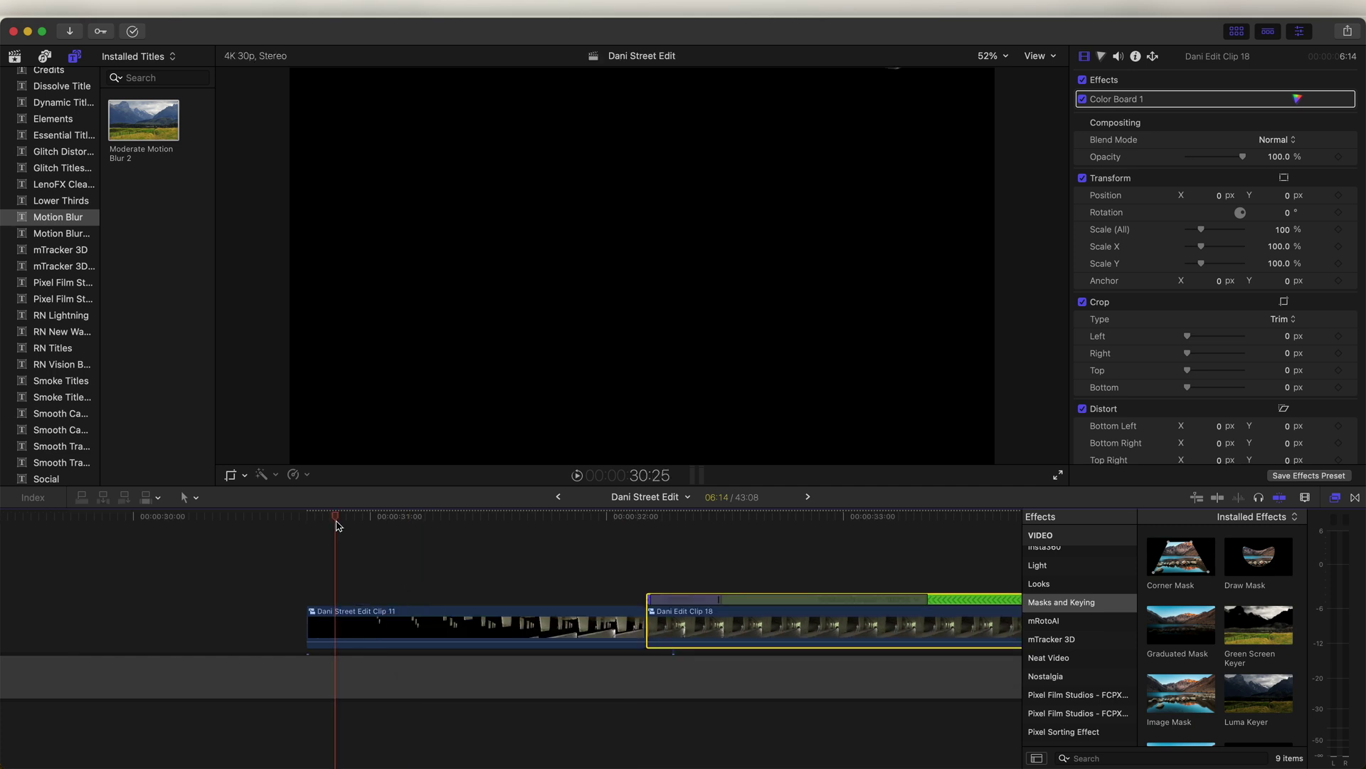
pyautogui.press('space')
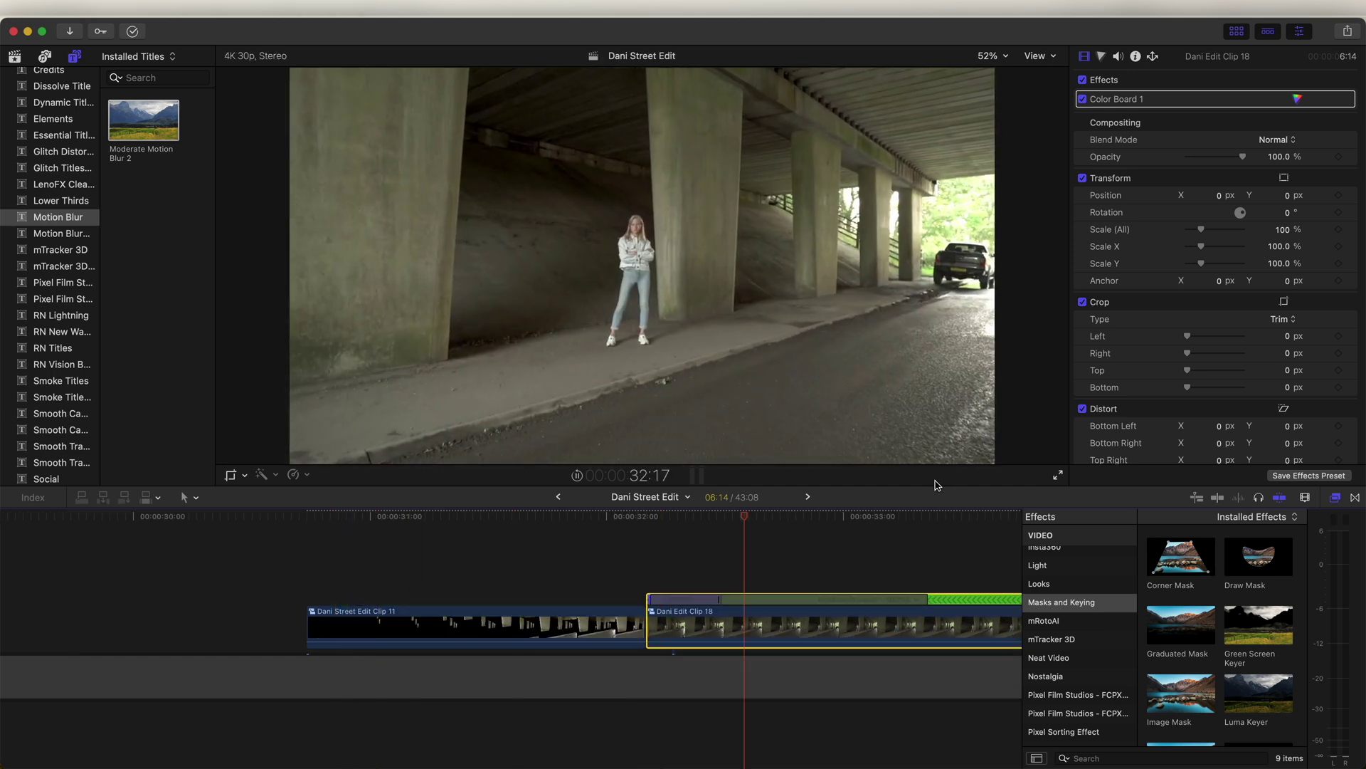
pyautogui.press('space')
pyautogui.moveTo(589, 515); pyautogui.dragTo(613, 522)
# Step: Move the compound and underpass clips earlier so the compound overlays the end of the sunglasses portrait shot, and play the result
pyautogui.moveTo(531, 581); pyautogui.dragTo(597, 614)
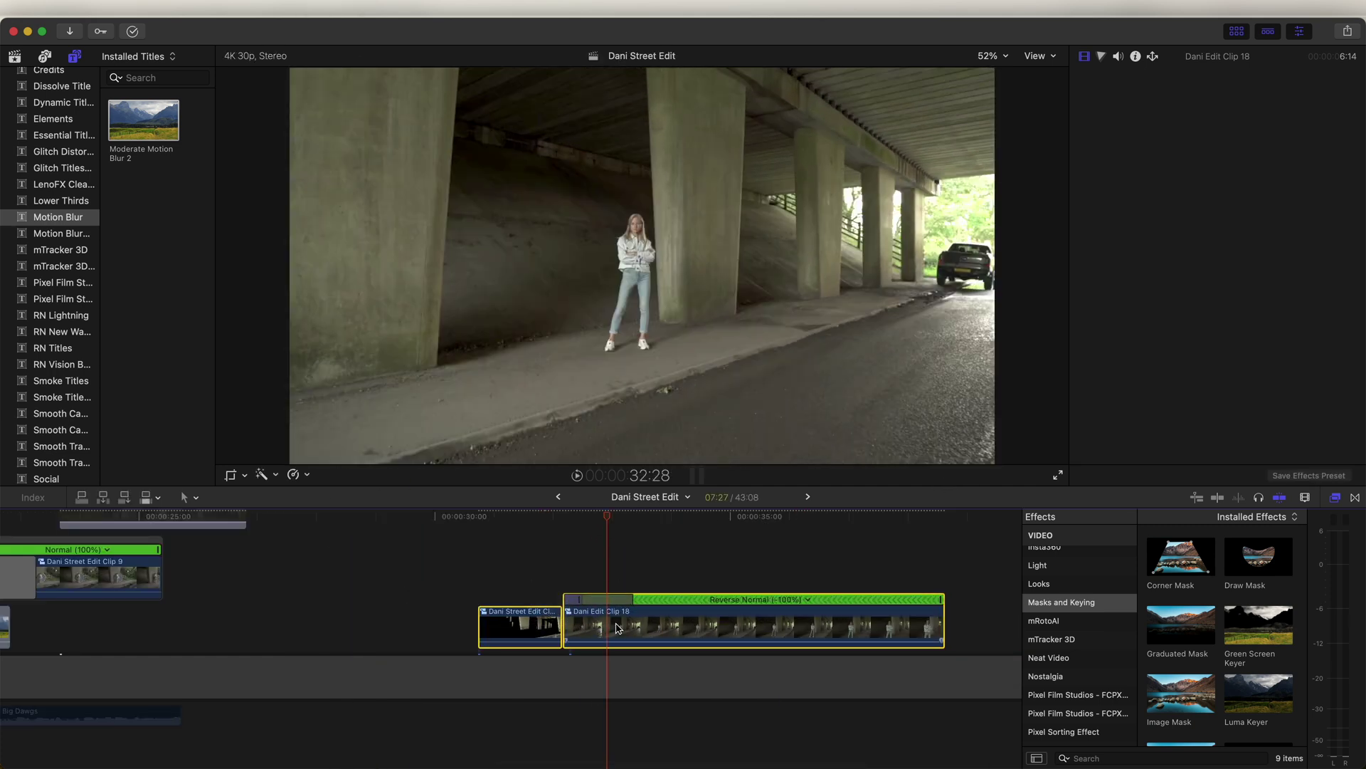
pyautogui.hscroll(-5, 617, 627)
pyautogui.scroll(1, 616, 627)
pyautogui.moveTo(713, 669); pyautogui.dragTo(412, 563)
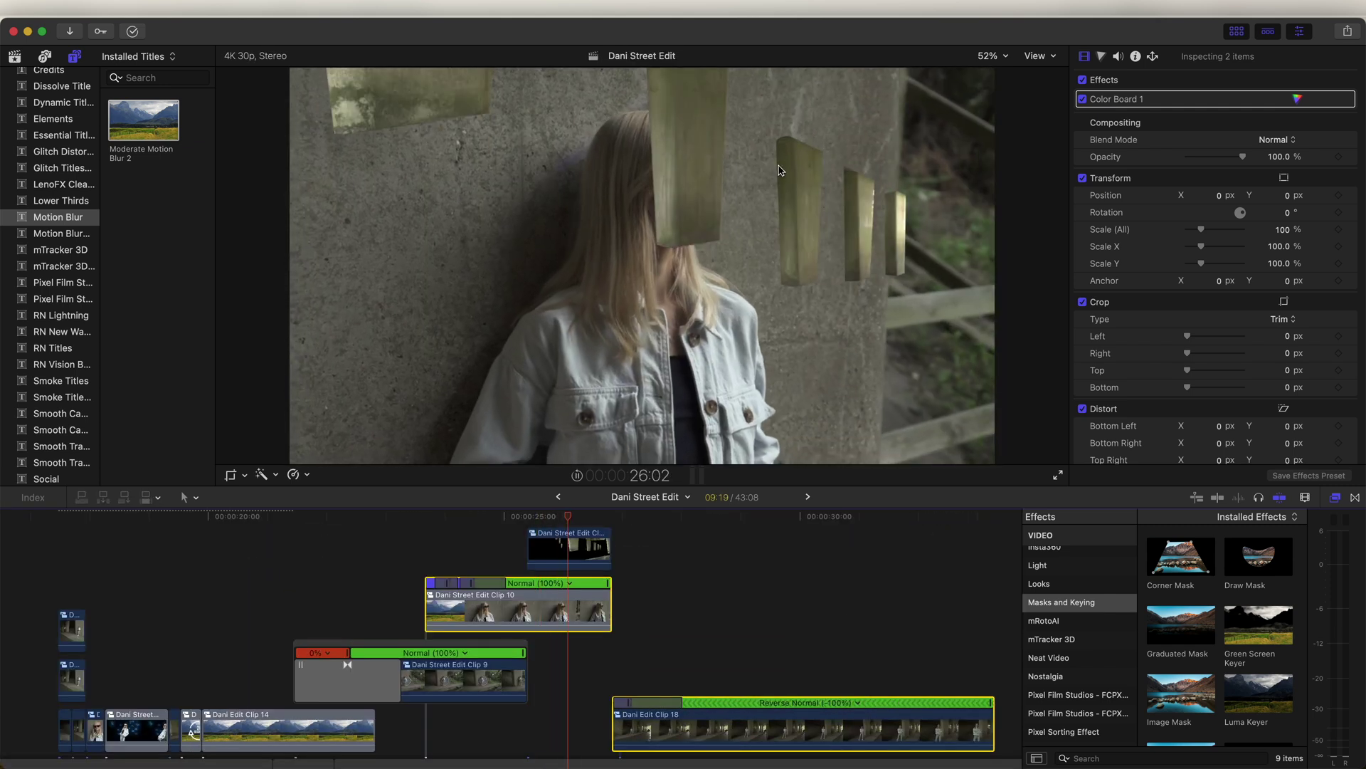
pyautogui.press('space')
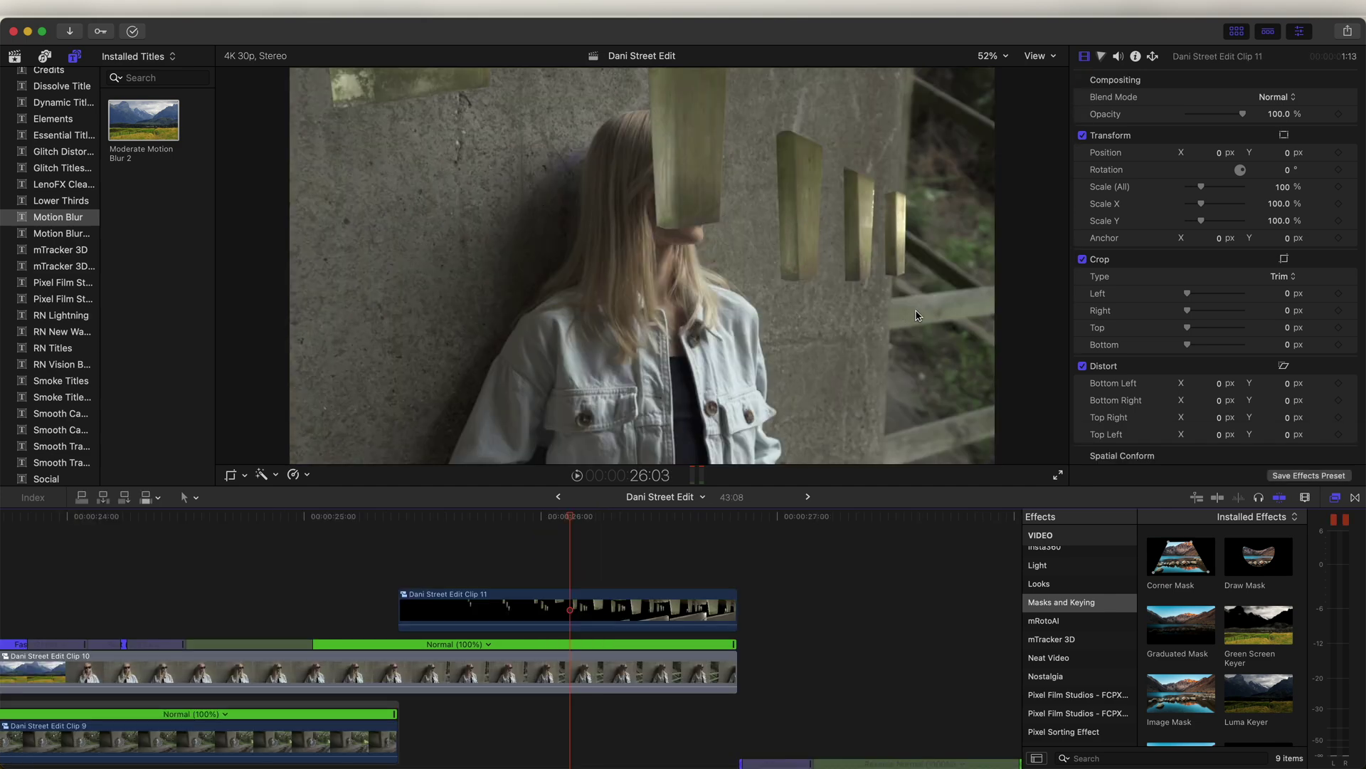
# Step: Place the Short adjustment layer title above the compound clip, starting just before 25:28
pyautogui.click(528, 518)
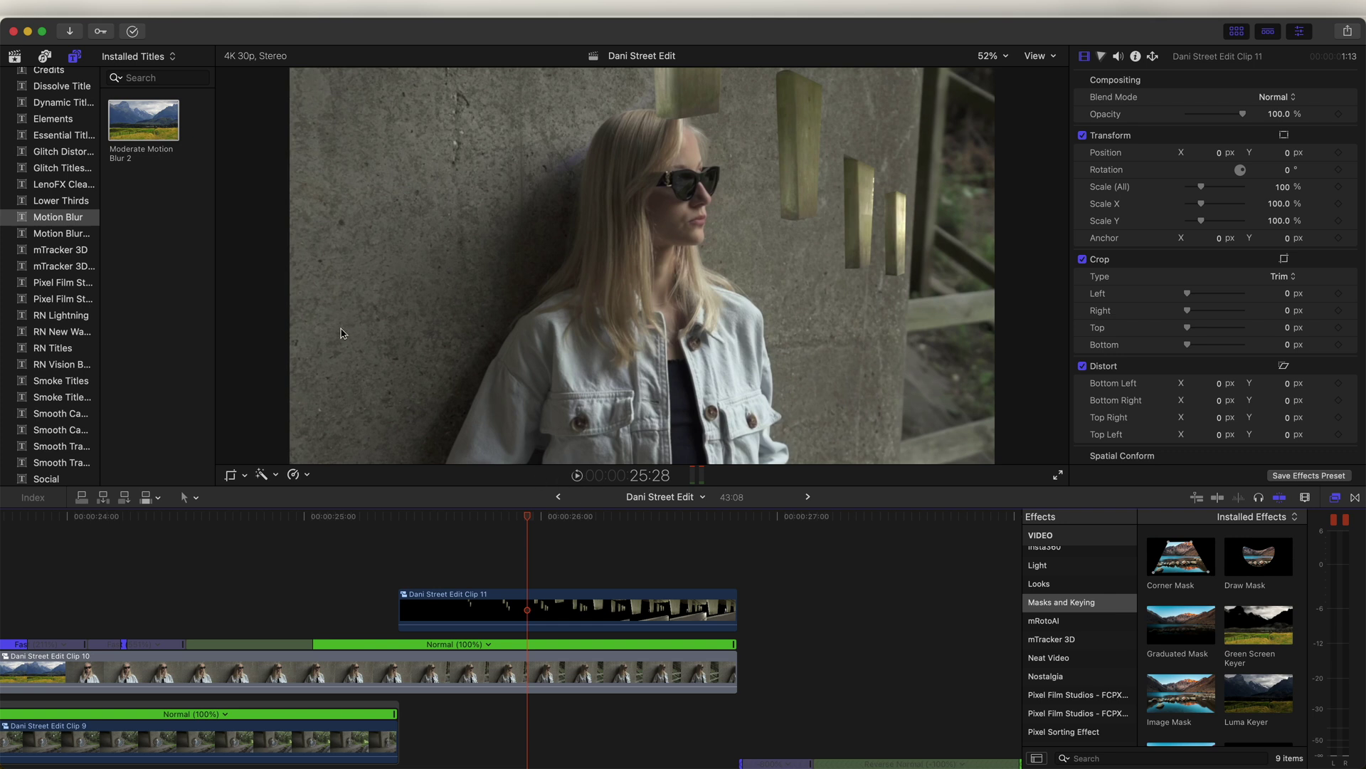
pyautogui.scroll(10, 71, 117)
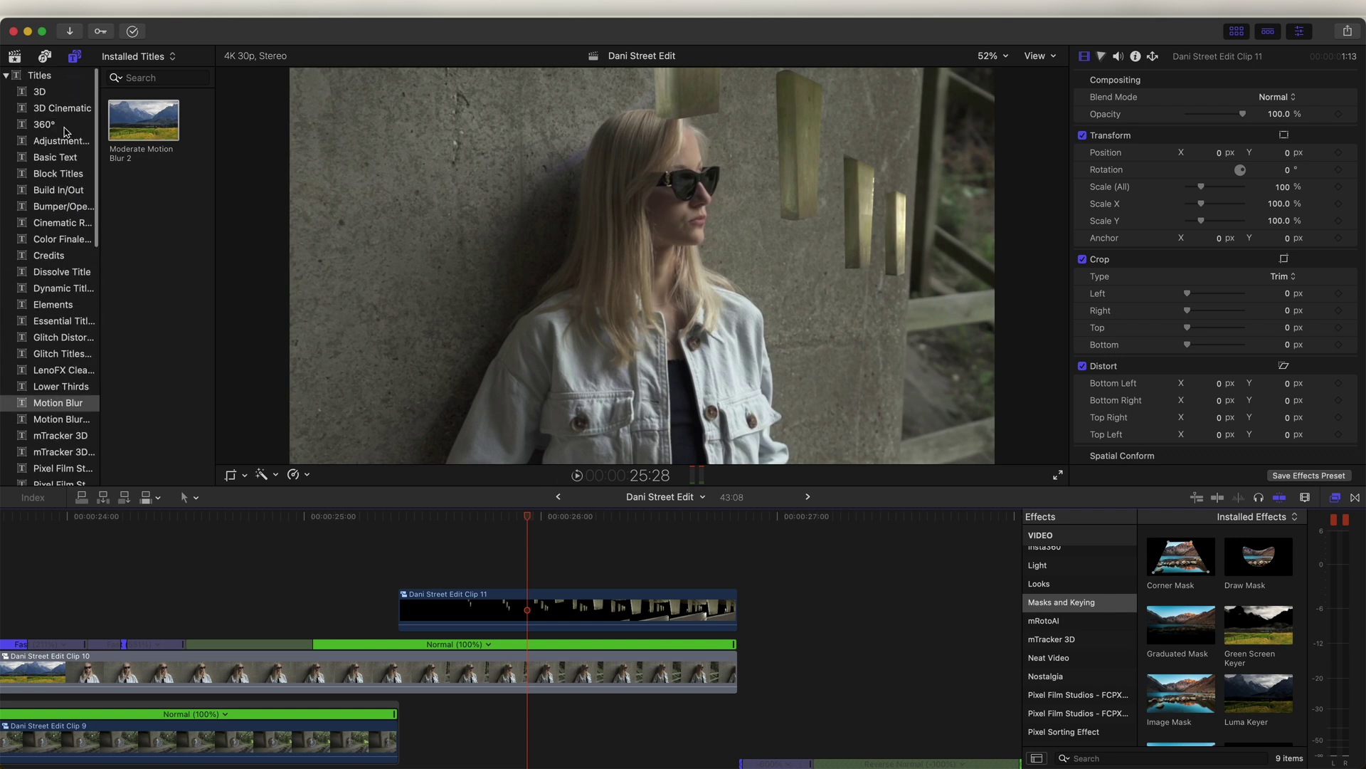
pyautogui.click(59, 143)
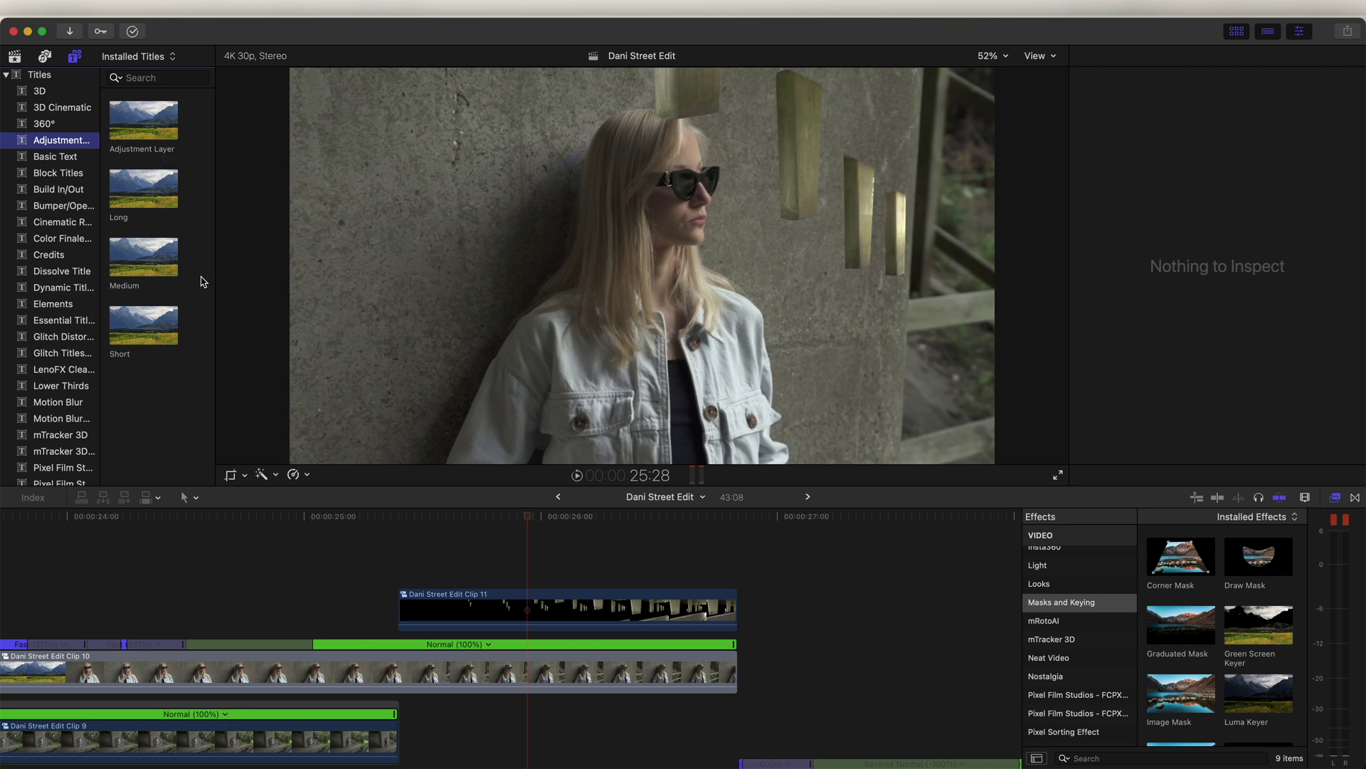
pyautogui.moveTo(168, 326); pyautogui.dragTo(509, 575)
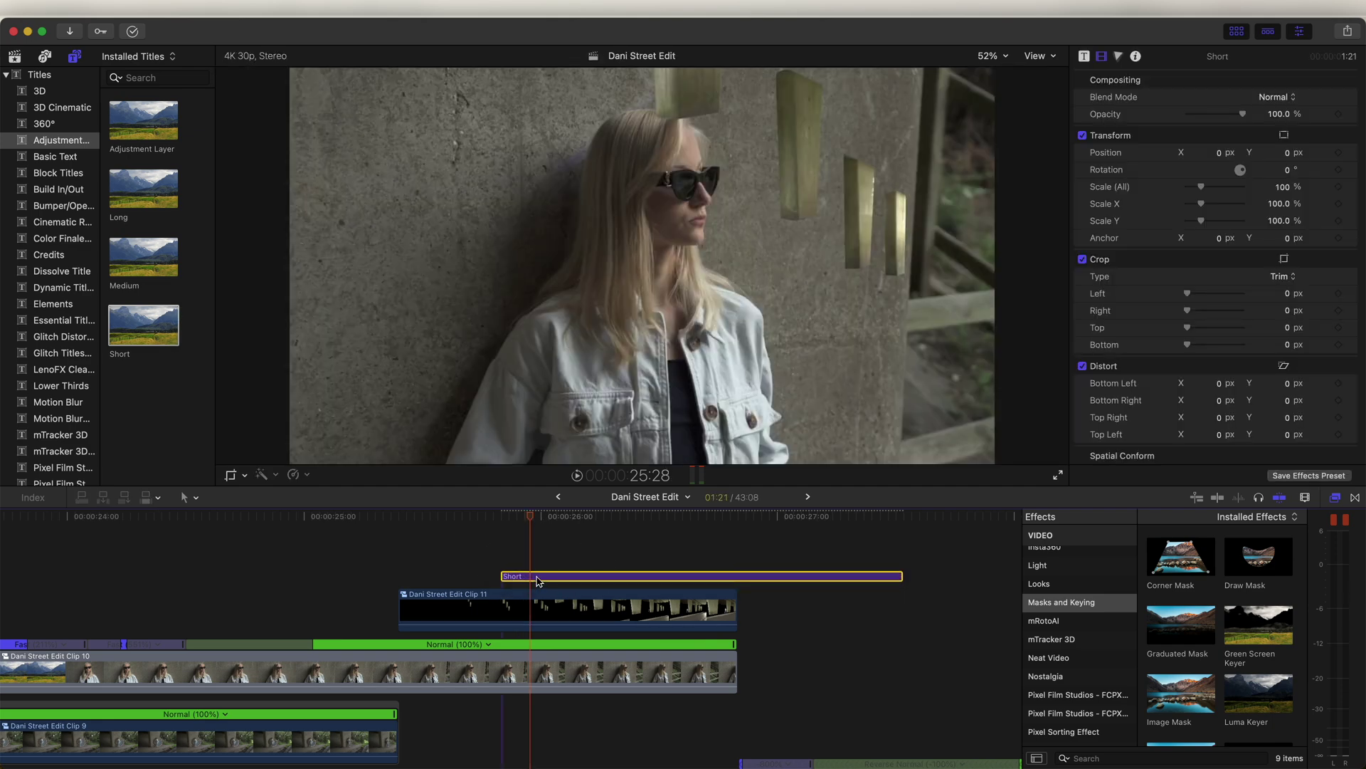
pyautogui.scroll(-3, 538, 580)
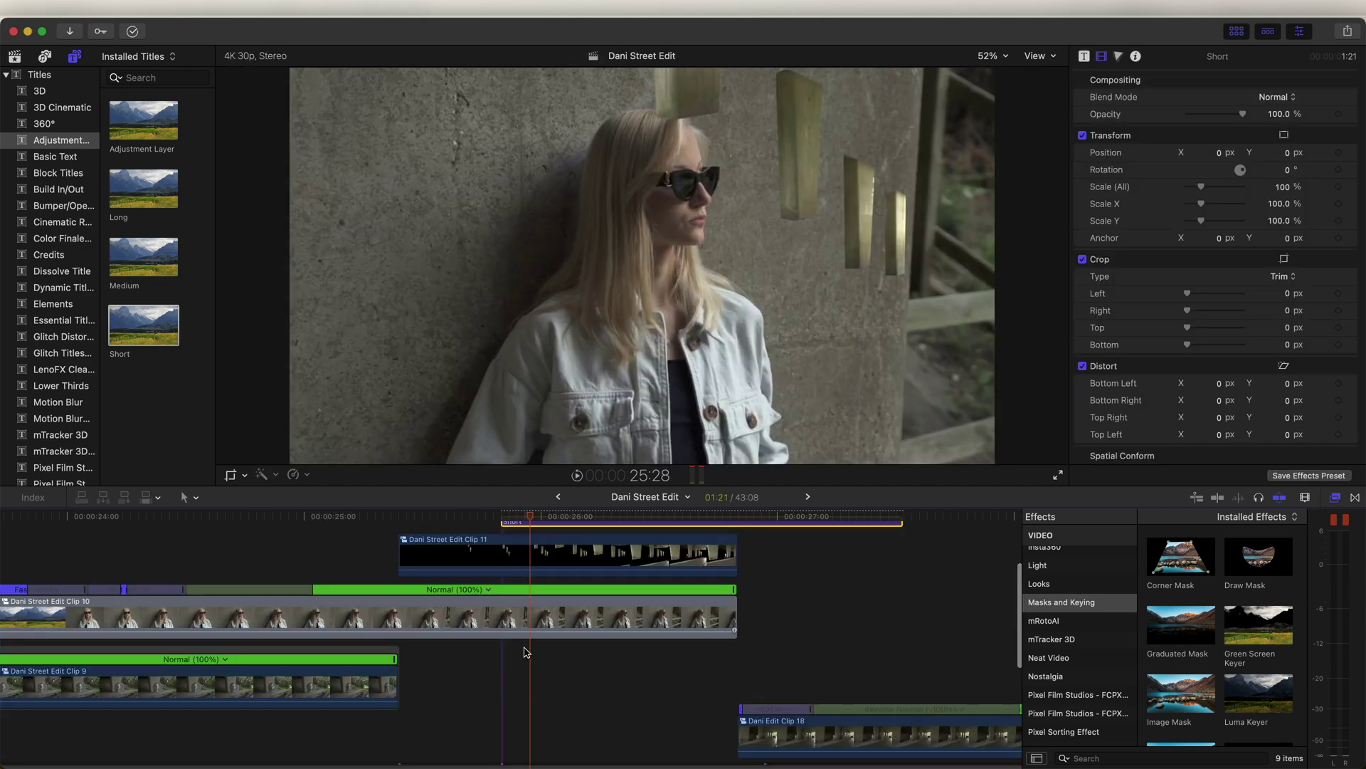
pyautogui.scroll(2, 541, 612)
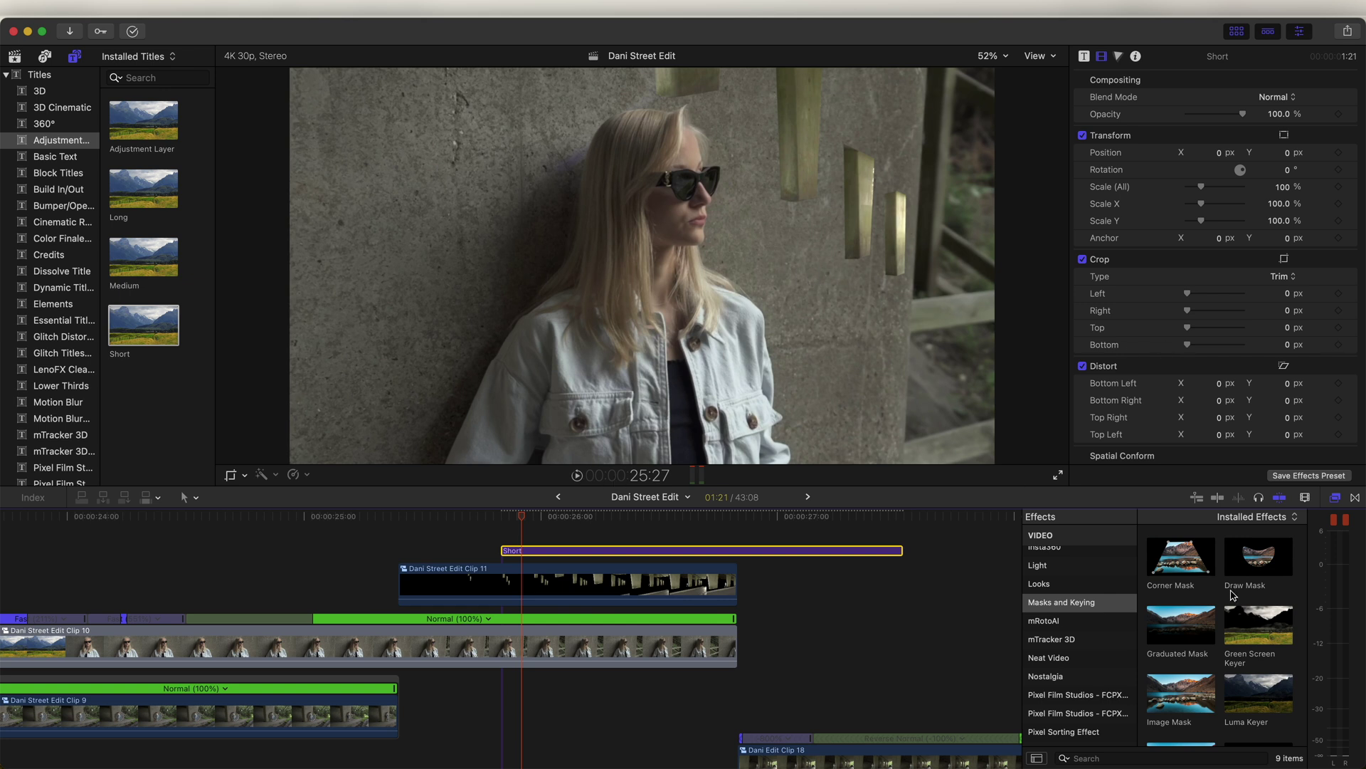
# Step: Apply the Rumble shake effect to the Short adjustment layer and fit the layer to end together with the compound clip
pyautogui.scroll(-8, 1068, 610)
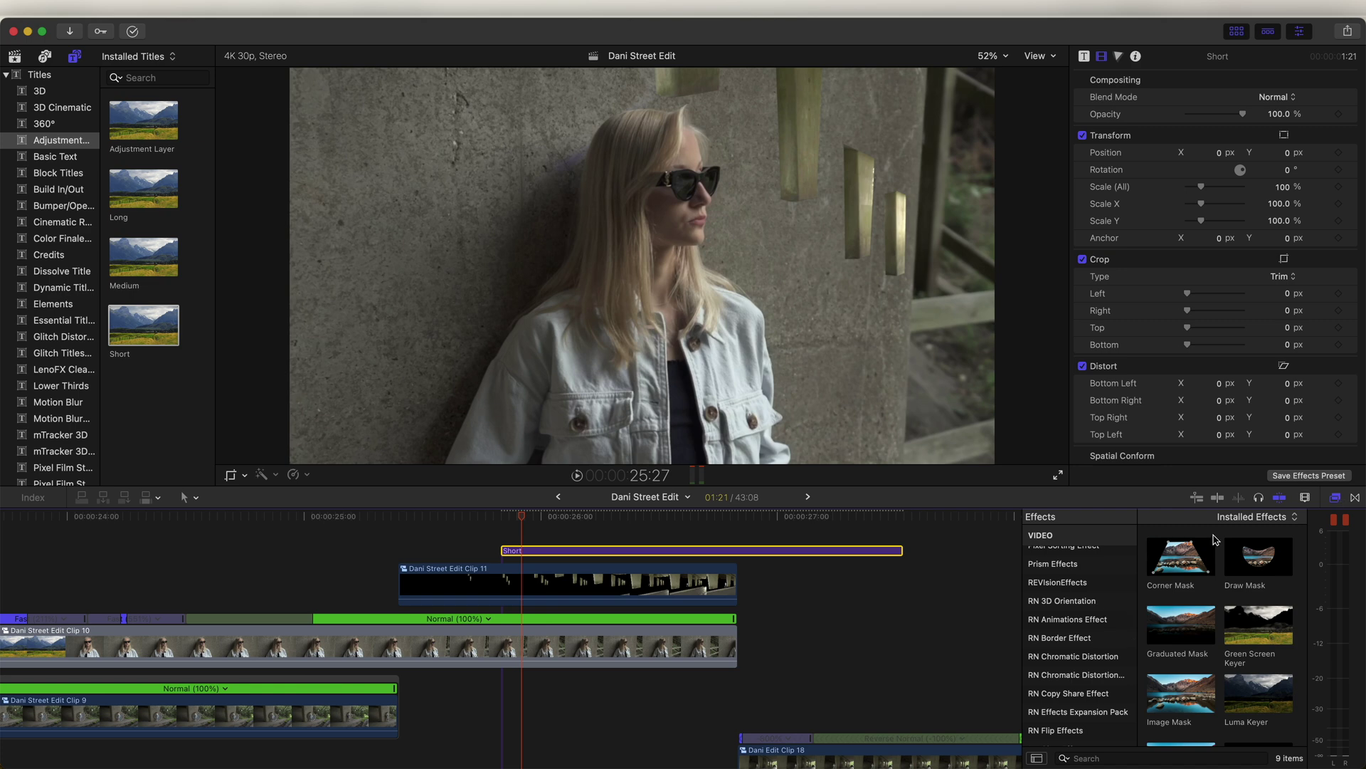
pyautogui.scroll(-5, 1067, 610)
pyautogui.click(1053, 646)
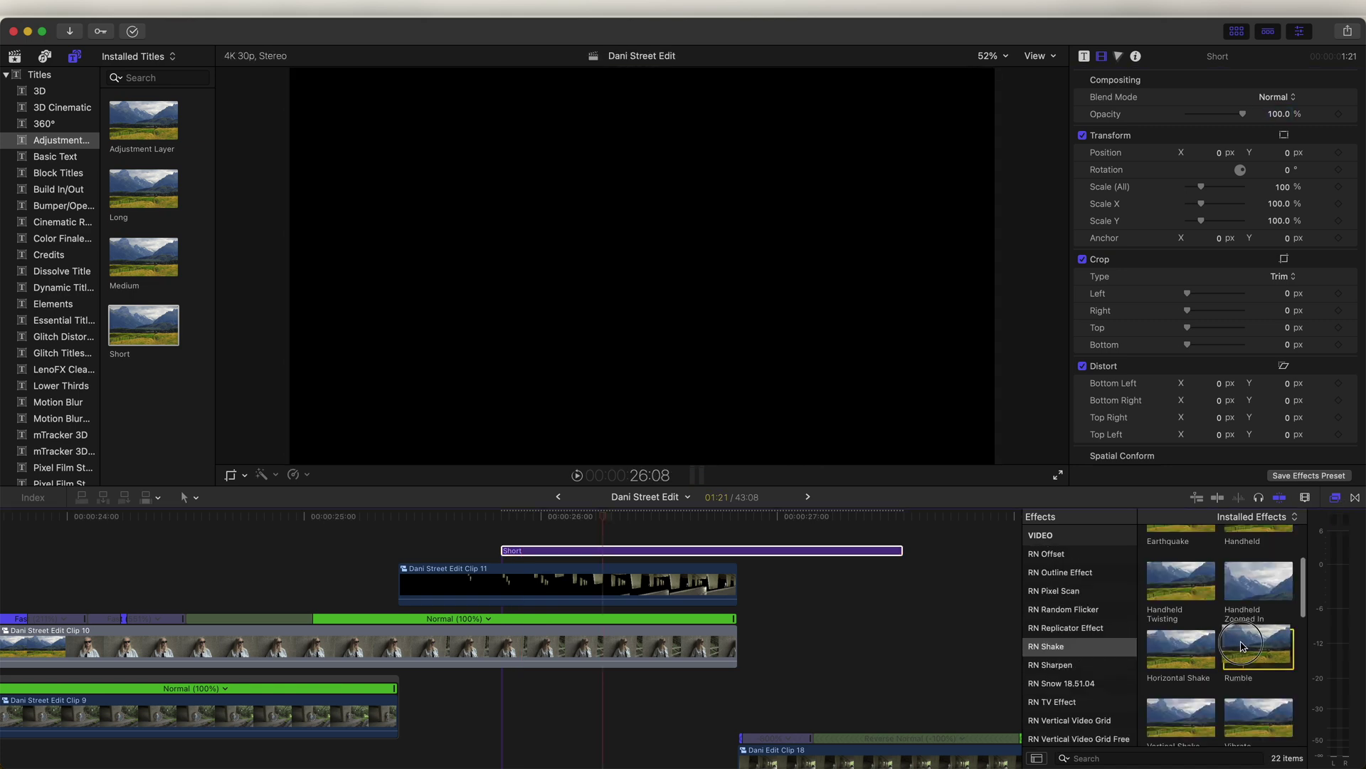
pyautogui.moveTo(1245, 652); pyautogui.dragTo(494, 550)
pyautogui.moveTo(871, 551); pyautogui.dragTo(737, 554)
# Step: Play the sunglasses portrait ending with the Rumble shake through to the underpass clip
pyautogui.click(484, 530)
pyautogui.press('space')
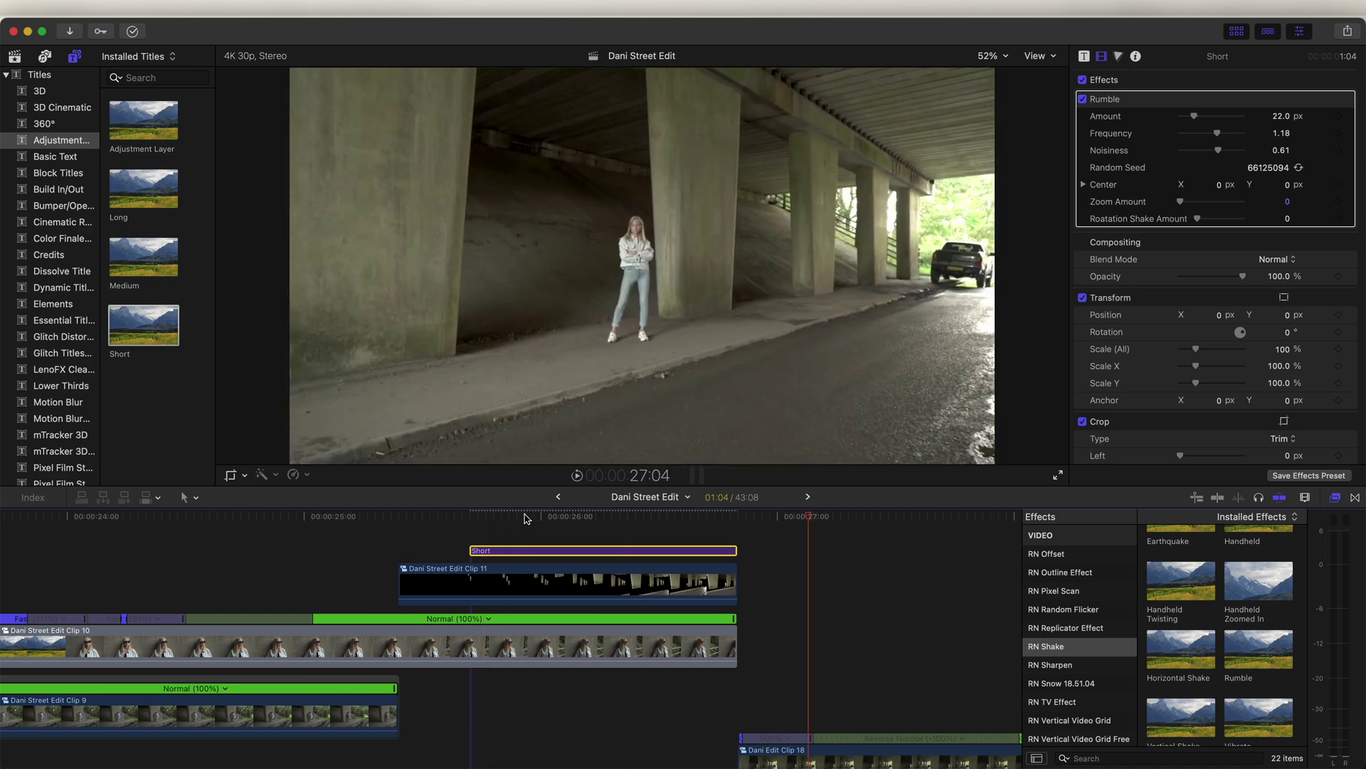
pyautogui.click(554, 518)
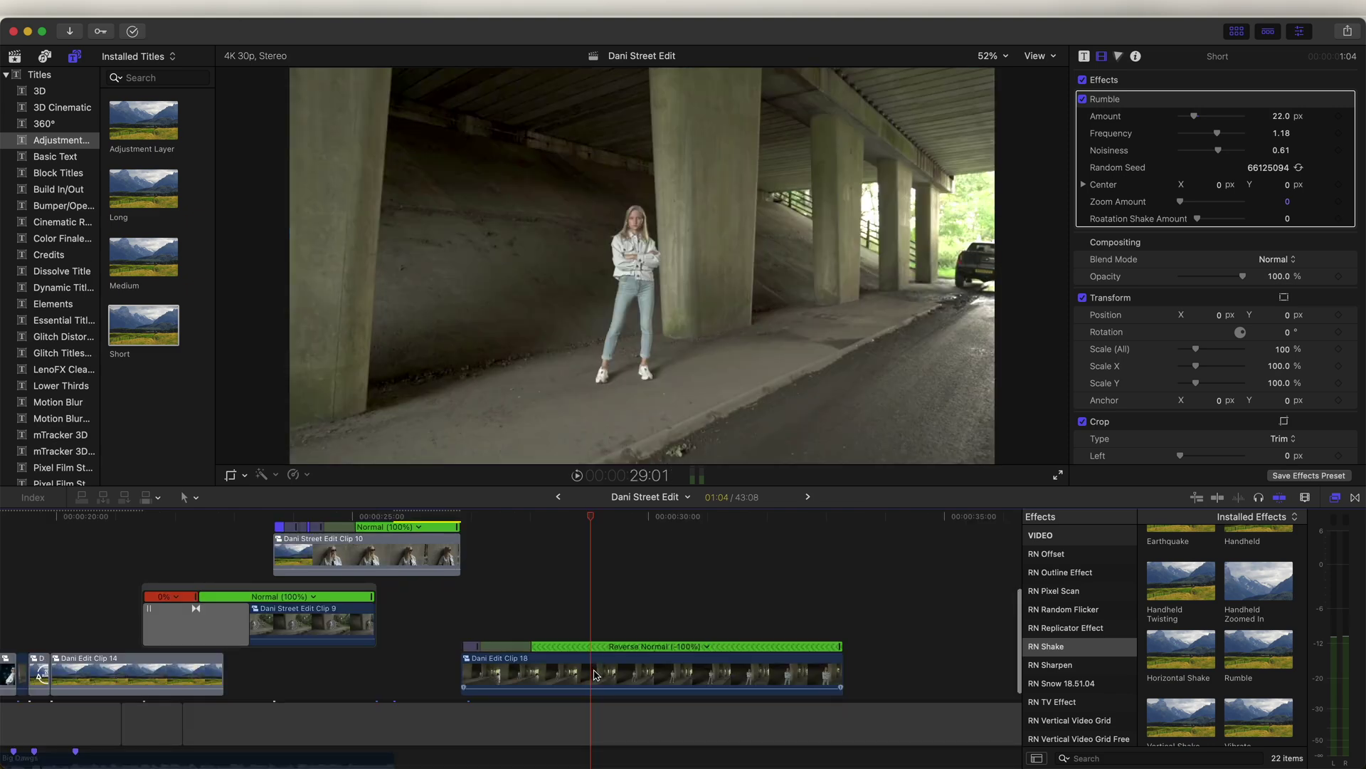
# Step: Duplicate the underpass clip above itself, then isolate and track the woman in the copy with mRotoAI, outputting Masked Video
pyautogui.moveTo(596, 674); pyautogui.dragTo(591, 615)
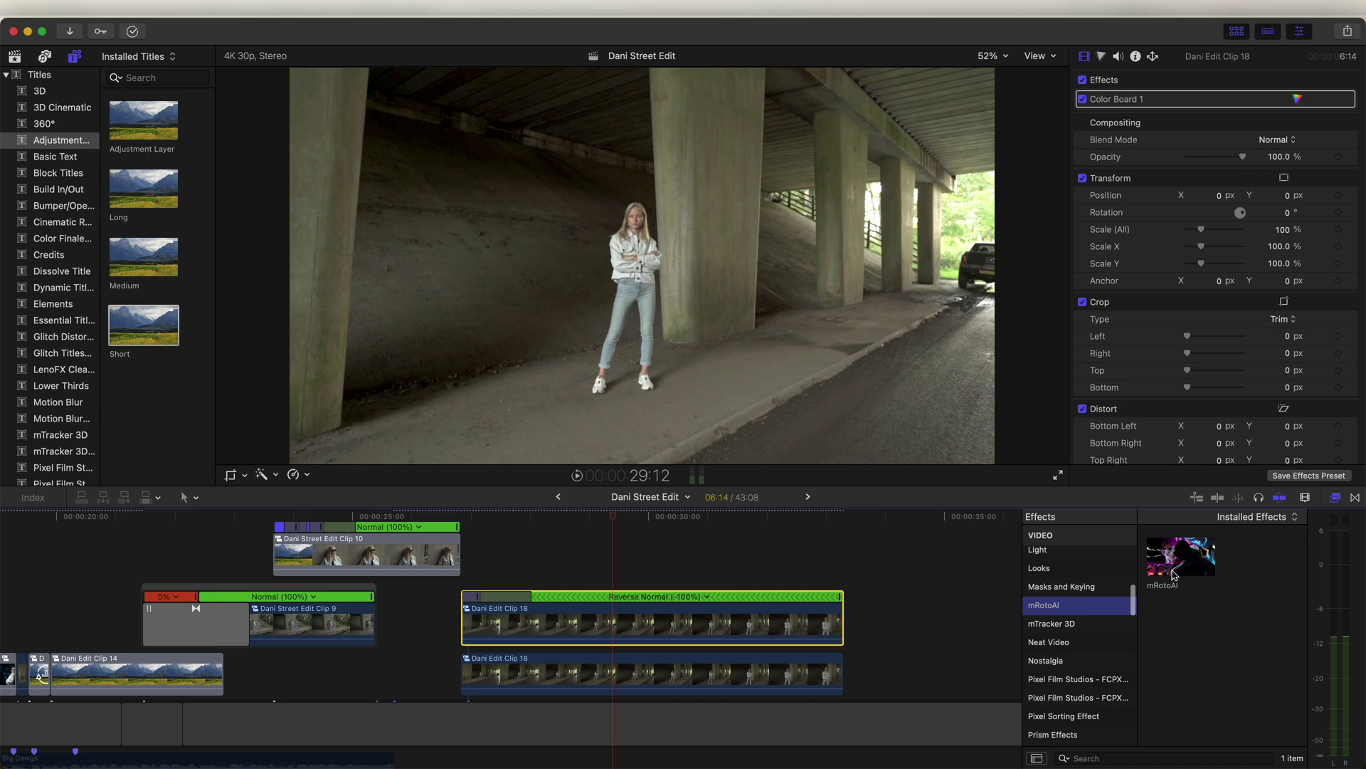
pyautogui.moveTo(1181, 557); pyautogui.dragTo(624, 621)
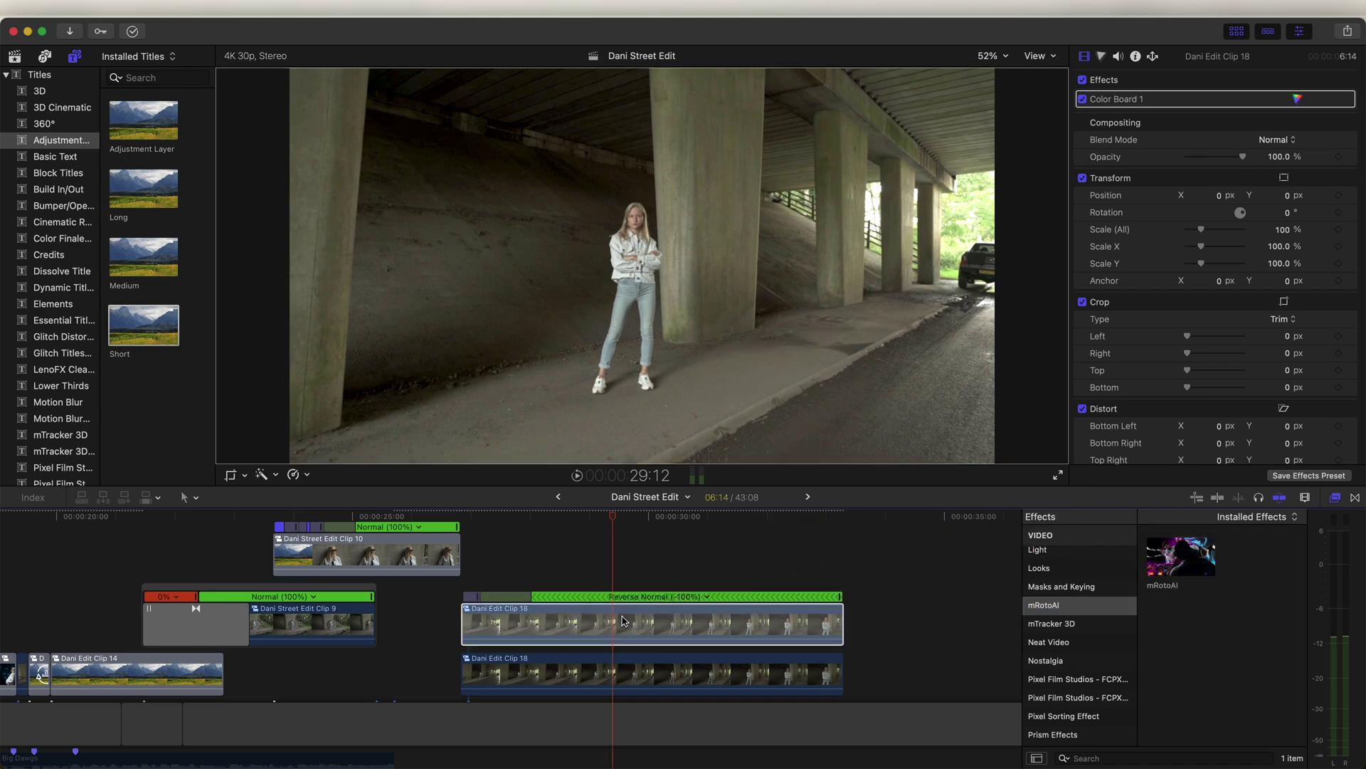
pyautogui.click(636, 217)
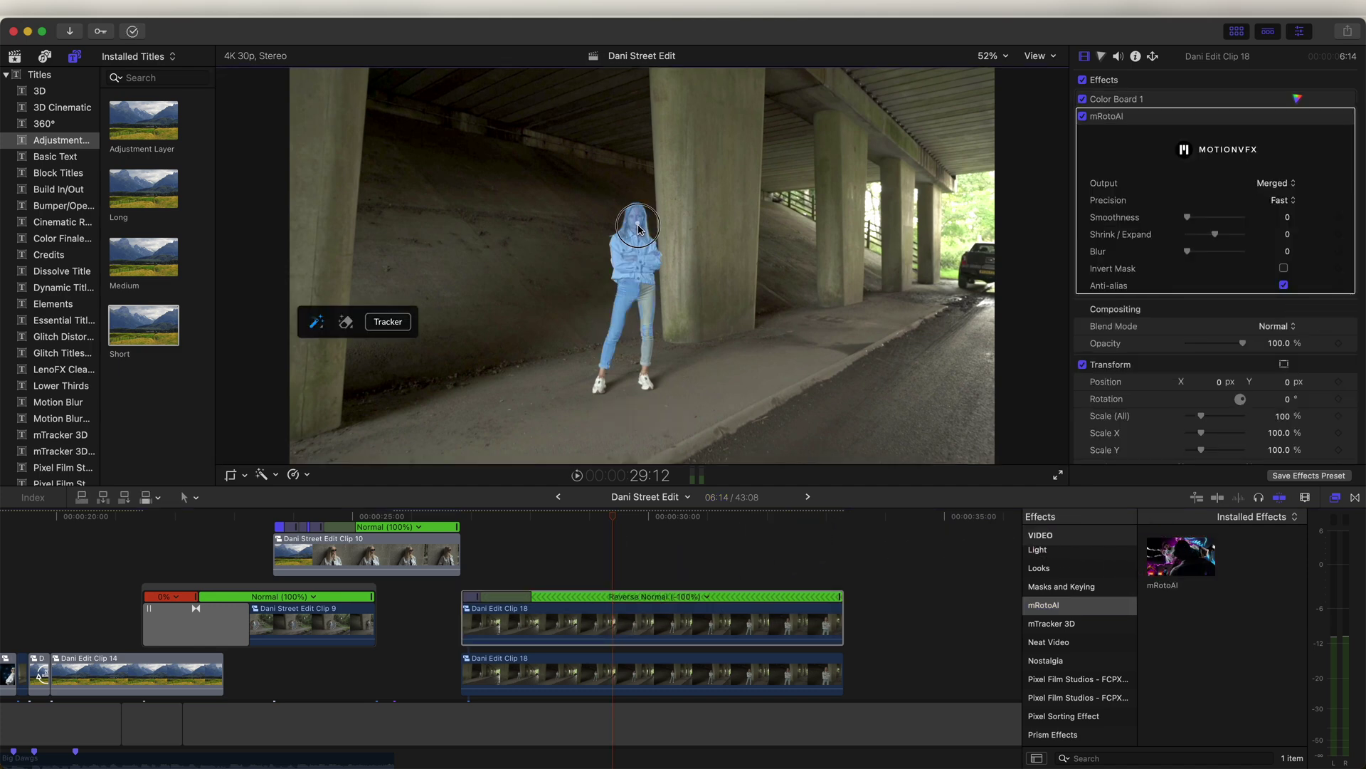
pyautogui.click(387, 322)
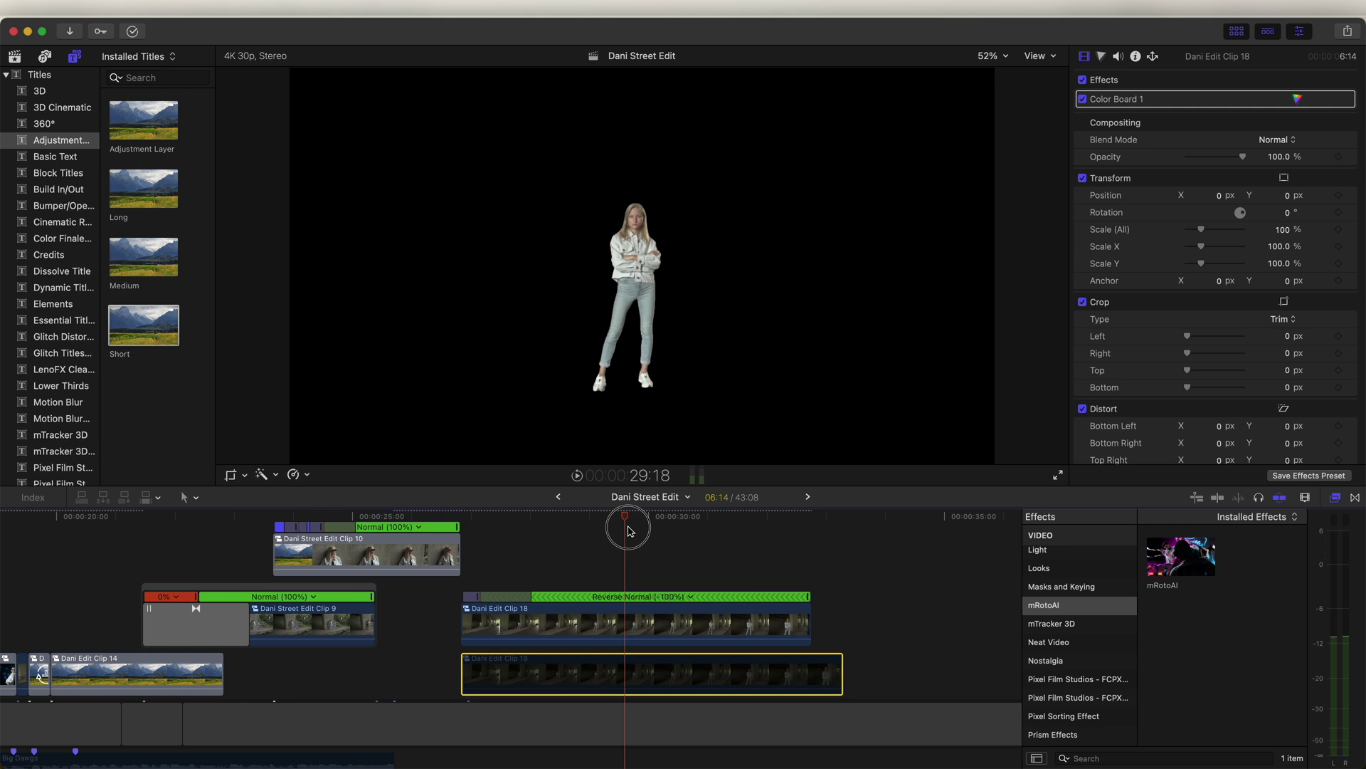
pyautogui.moveTo(626, 527)
pyautogui.mouseDown()
pyautogui.moveTo(747, 525)
pyautogui.moveTo(608, 528)
pyautogui.mouseUp()
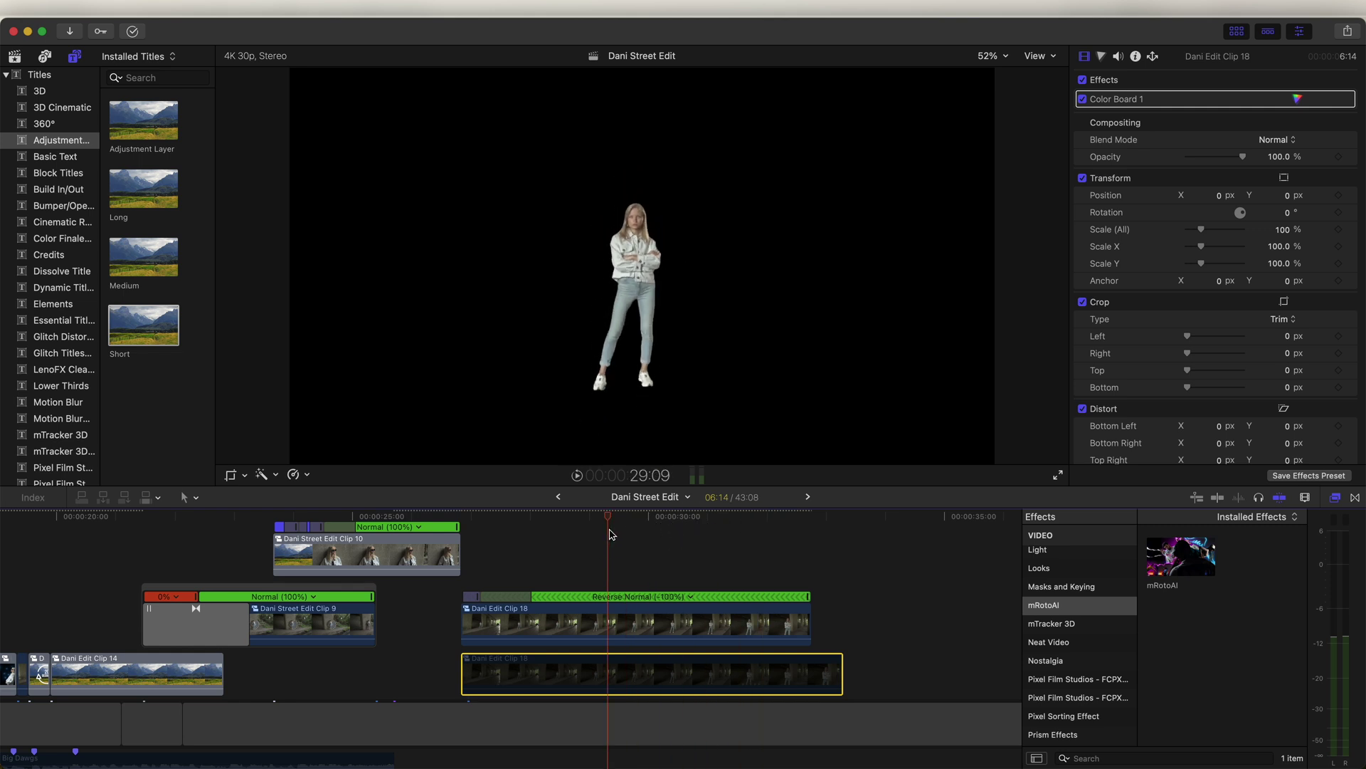
# Step: Apply the X Y Replicator effect to the masked underpass clip with 11 points and an X Split Amount of 100
pyautogui.click(614, 620)
pyautogui.scroll(-10, 1076, 633)
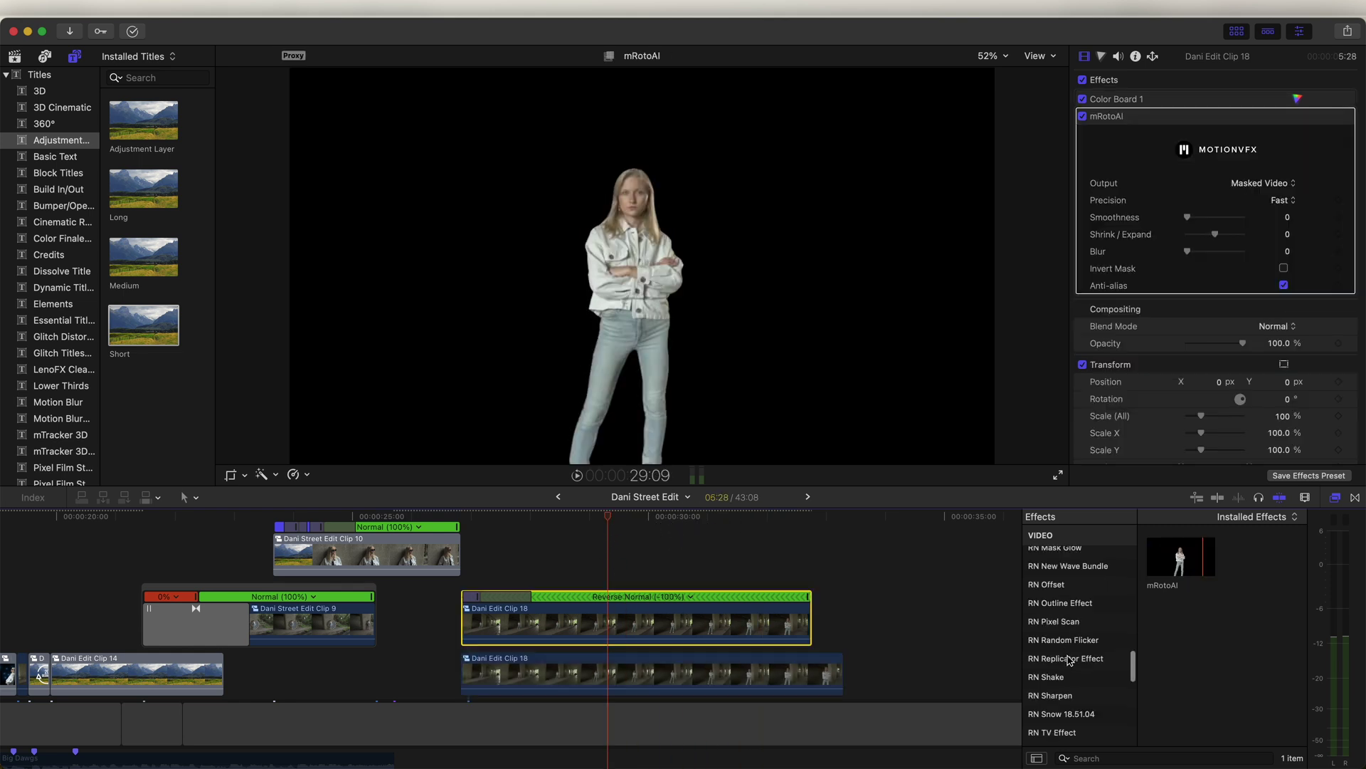
pyautogui.click(1070, 659)
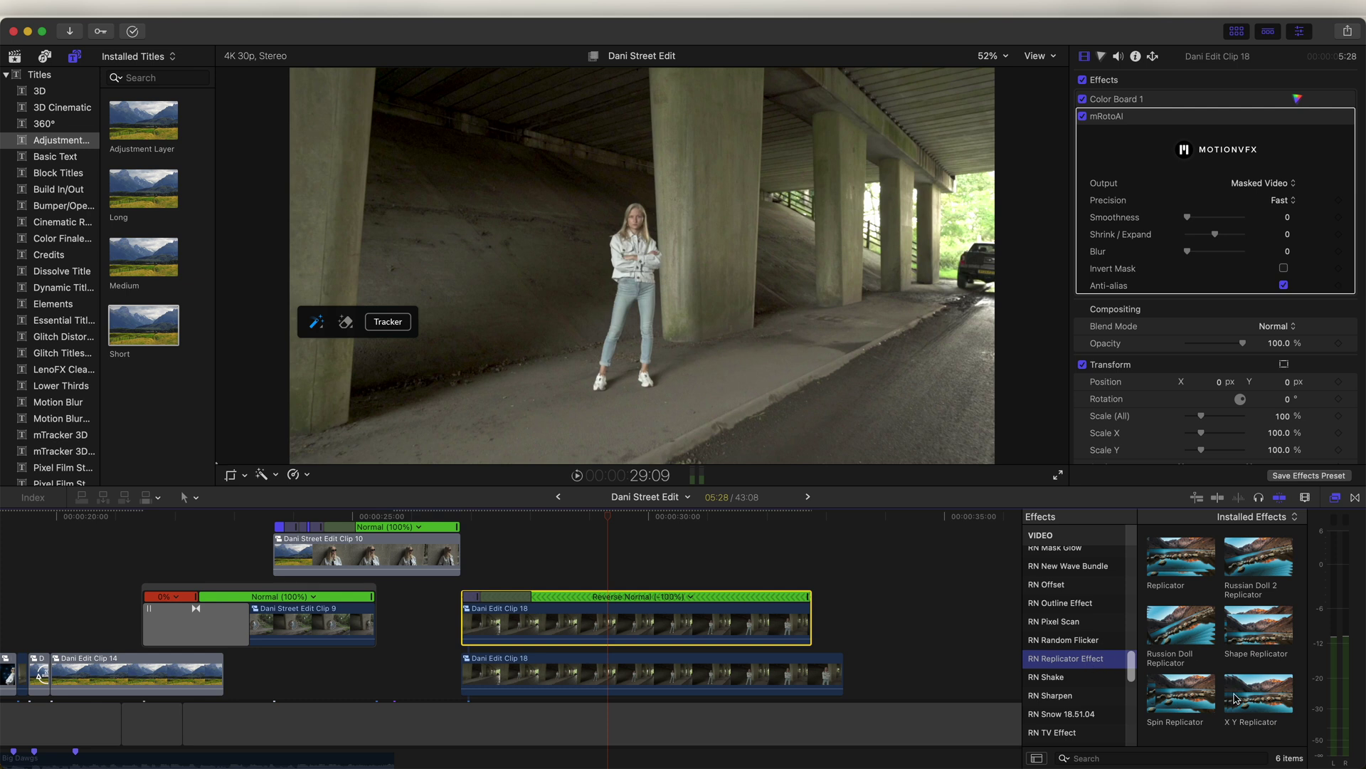
pyautogui.moveTo(1264, 709); pyautogui.dragTo(612, 619)
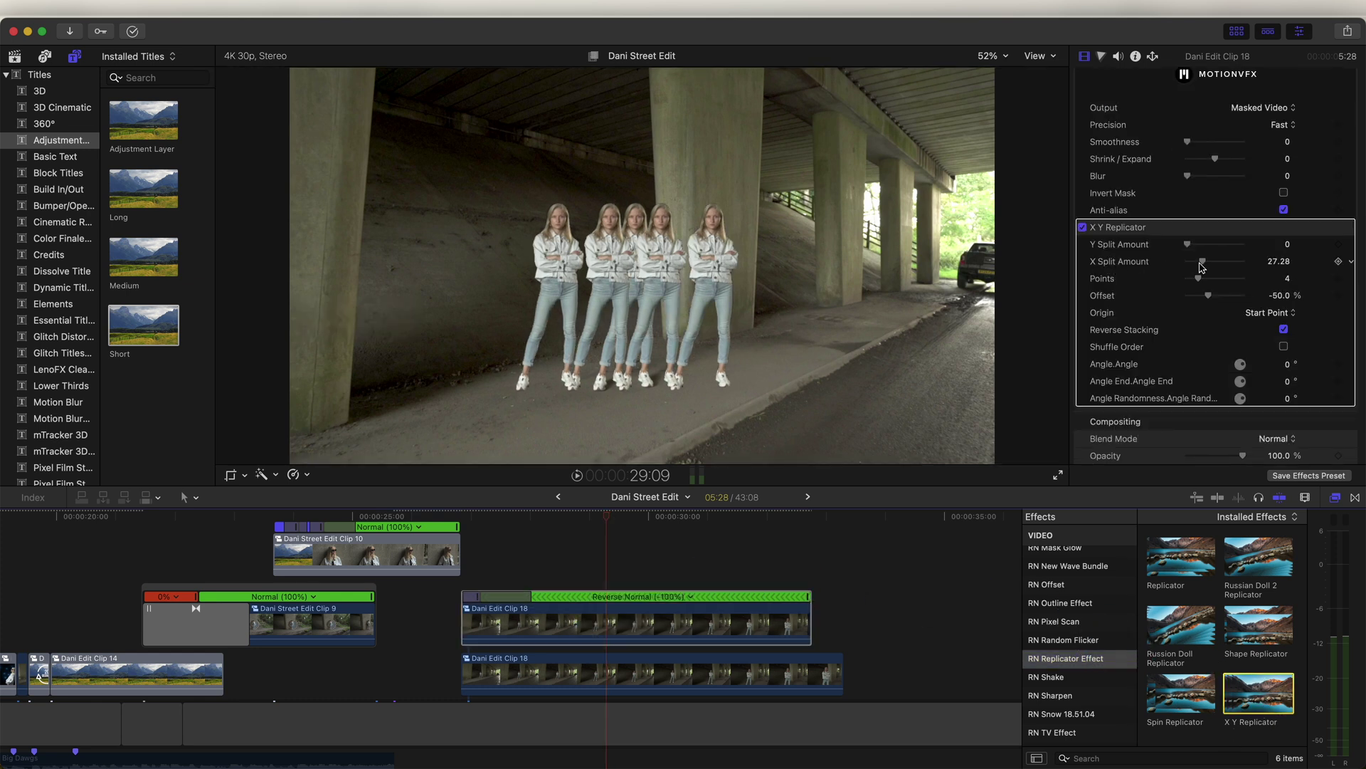
pyautogui.moveTo(1201, 267)
pyautogui.mouseDown()
pyautogui.moveTo(1238, 262)
pyautogui.moveTo(1202, 282)
pyautogui.moveTo(1220, 283)
pyautogui.mouseUp()
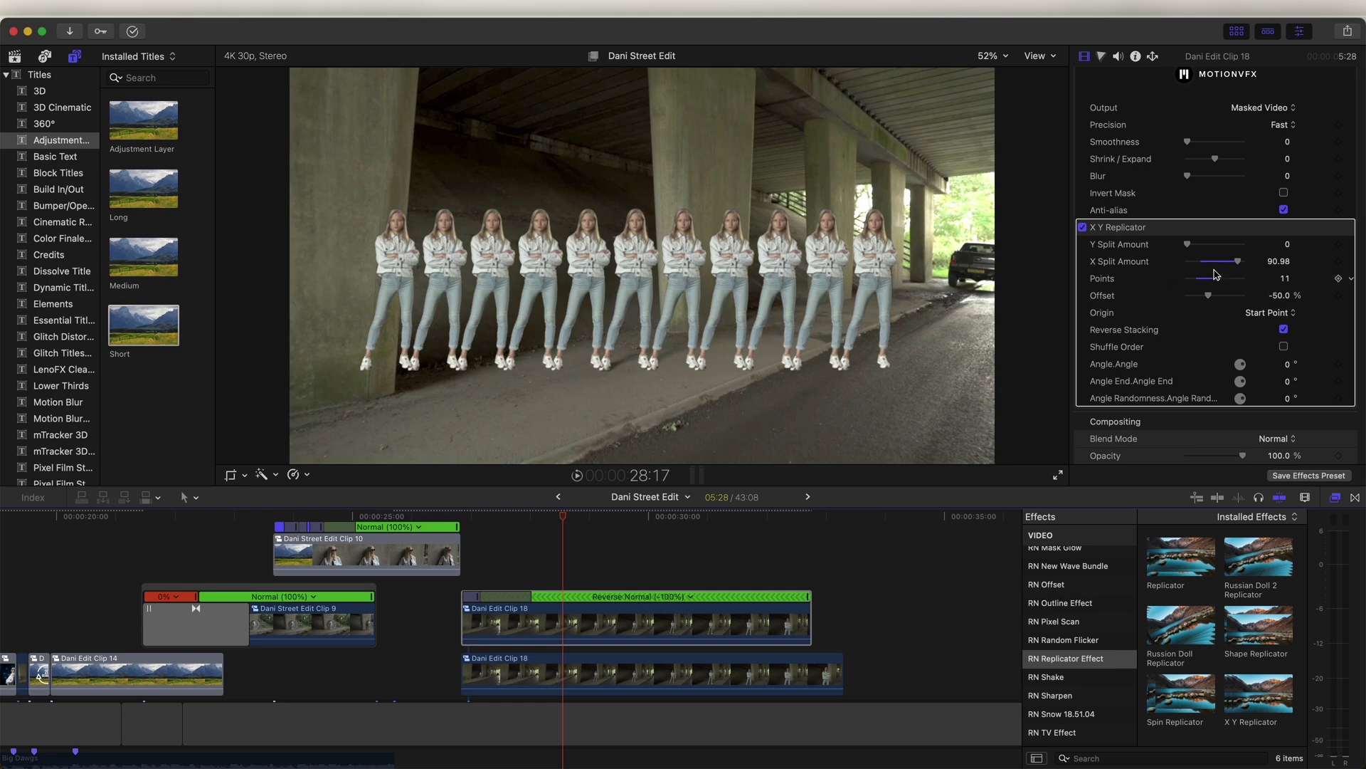
pyautogui.moveTo(1240, 262); pyautogui.dragTo(1247, 263)
# Step: Apply the Neon outline effect to the replicated clip, setting its Position X to 0 px and Background Opacity to 0
pyautogui.click(1060, 694)
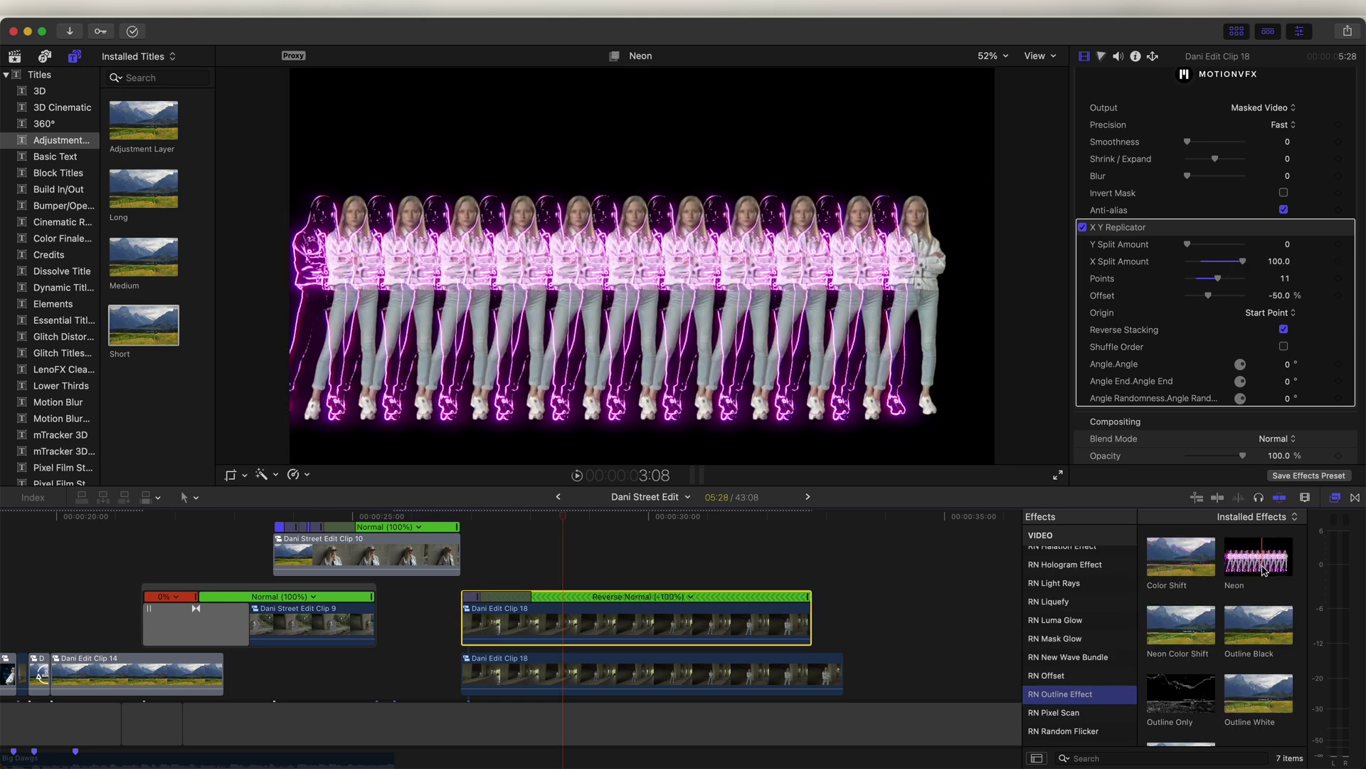
pyautogui.moveTo(1253, 567); pyautogui.dragTo(776, 619)
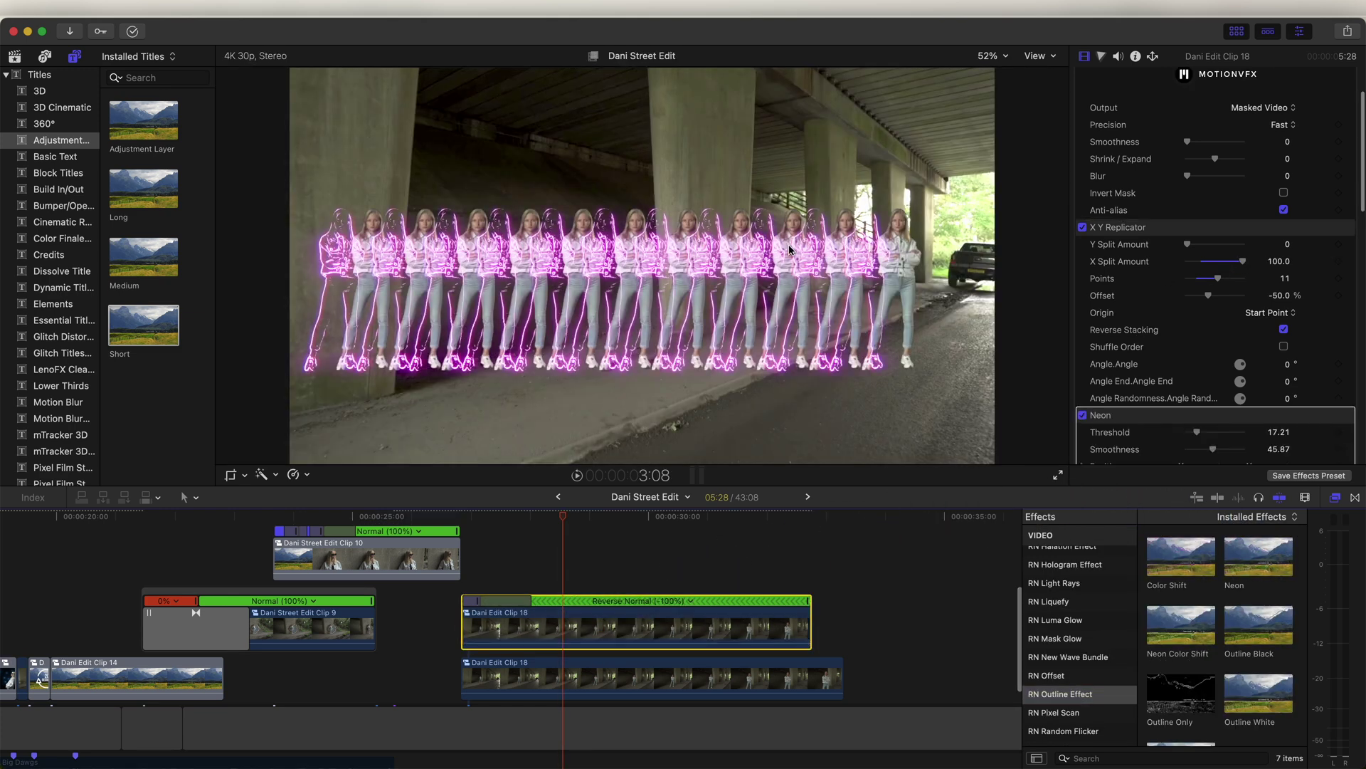
pyautogui.scroll(-4, 1210, 342)
pyautogui.click(1210, 338)
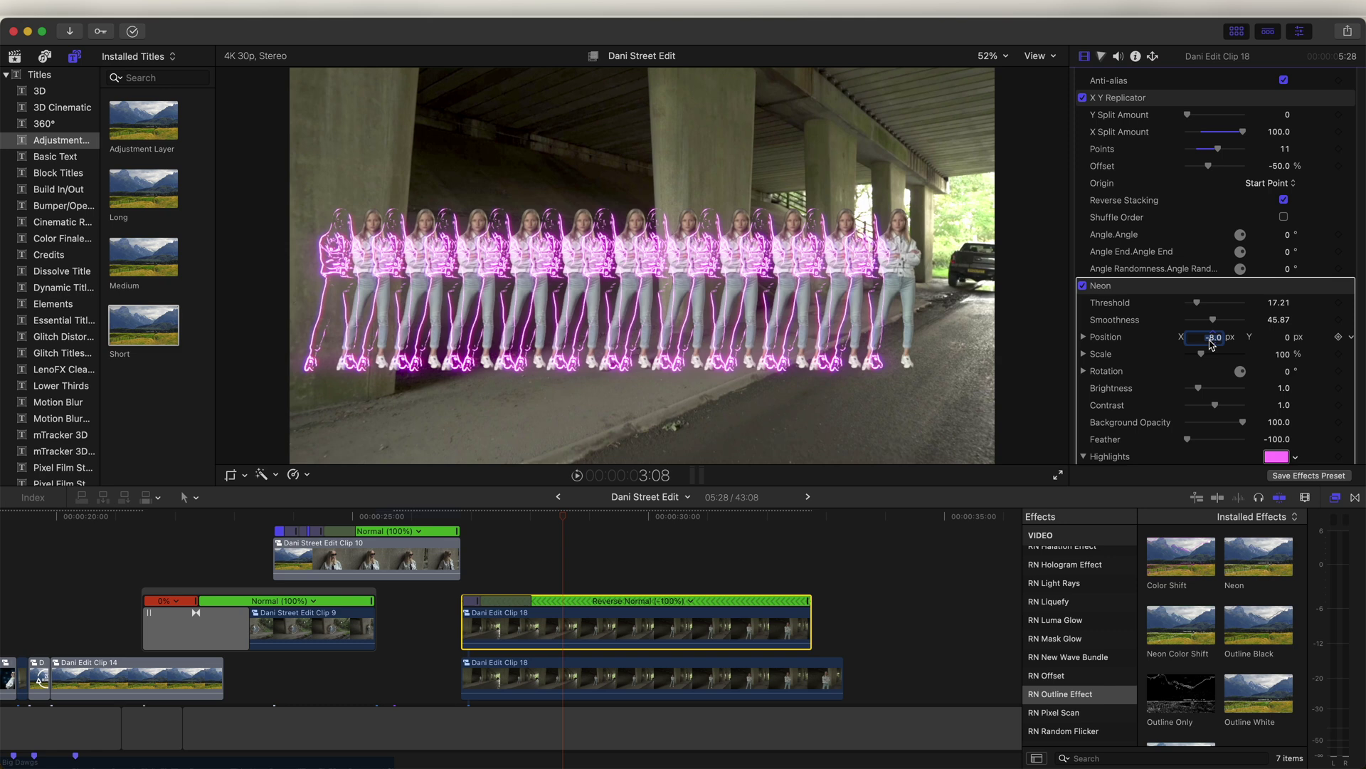
pyautogui.press('Return')
pyautogui.scroll(-1, 1213, 345)
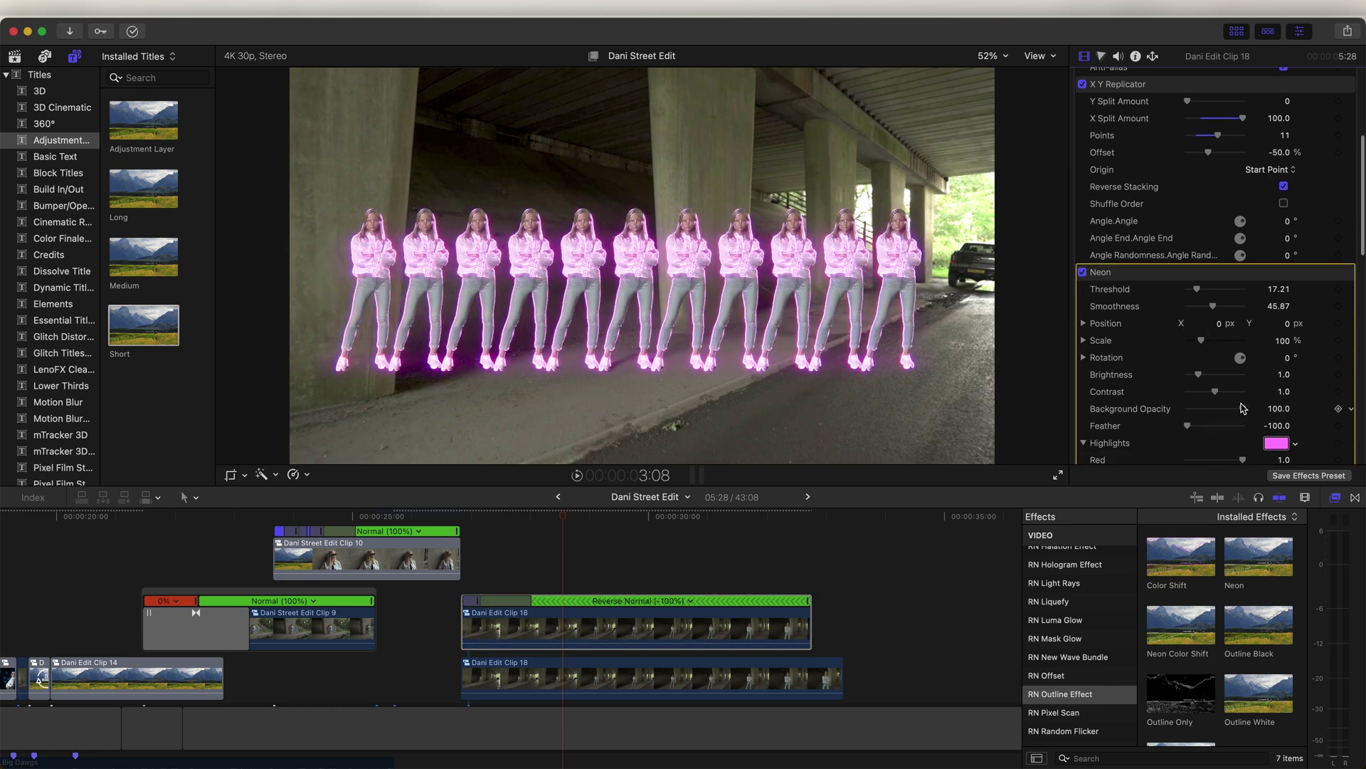
pyautogui.moveTo(1242, 408); pyautogui.dragTo(1123, 407)
# Step: Duplicate the neon clip above itself and disable Neon and X Y Replicator on the top copy
pyautogui.click(616, 668)
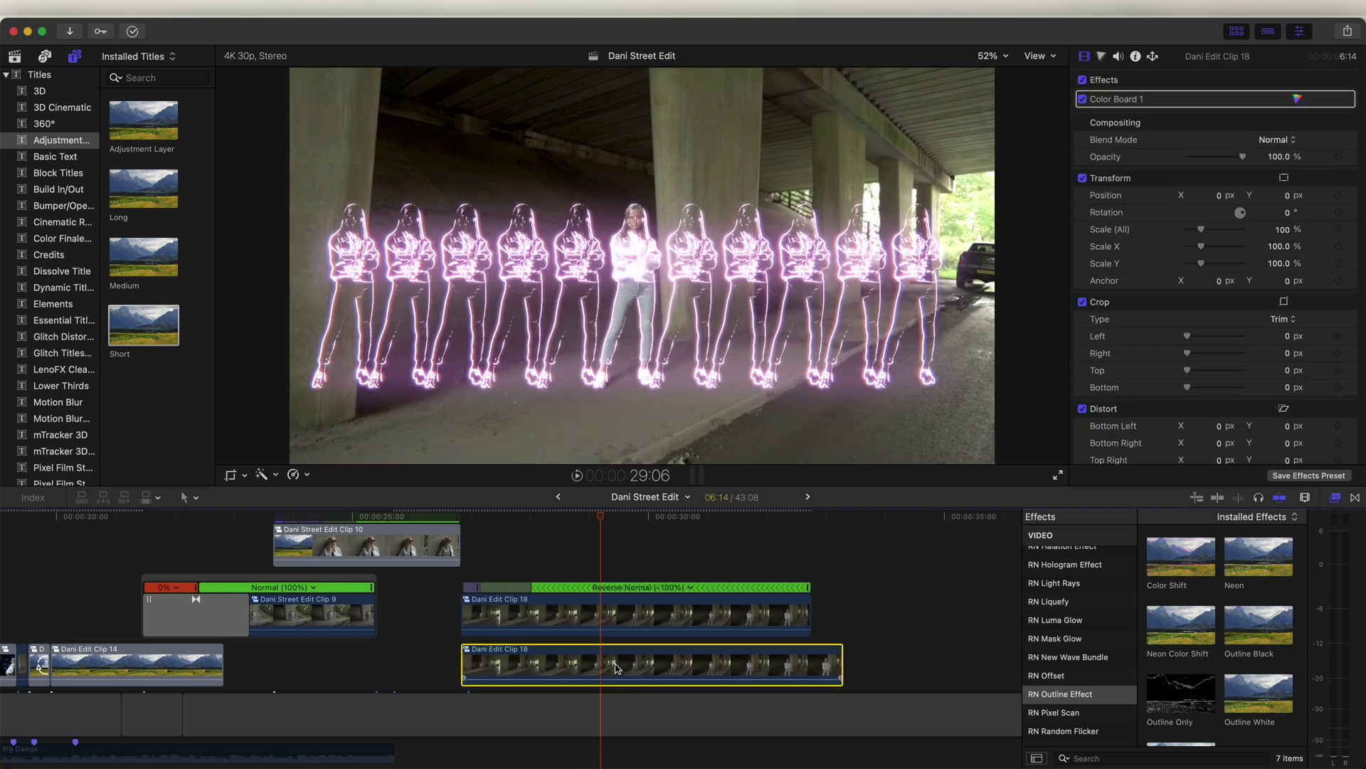
pyautogui.moveTo(619, 626); pyautogui.dragTo(608, 529)
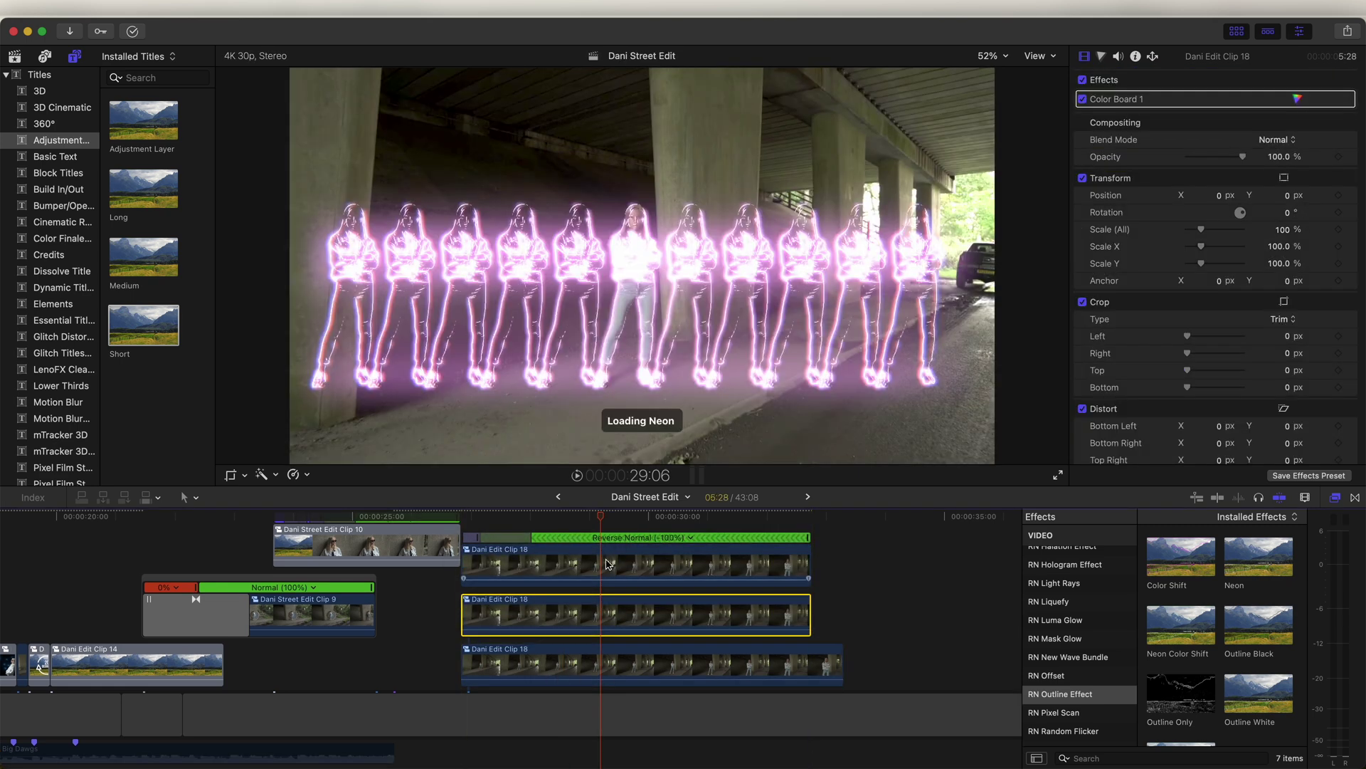
pyautogui.scroll(-10, 1210, 285)
pyautogui.click(1082, 188)
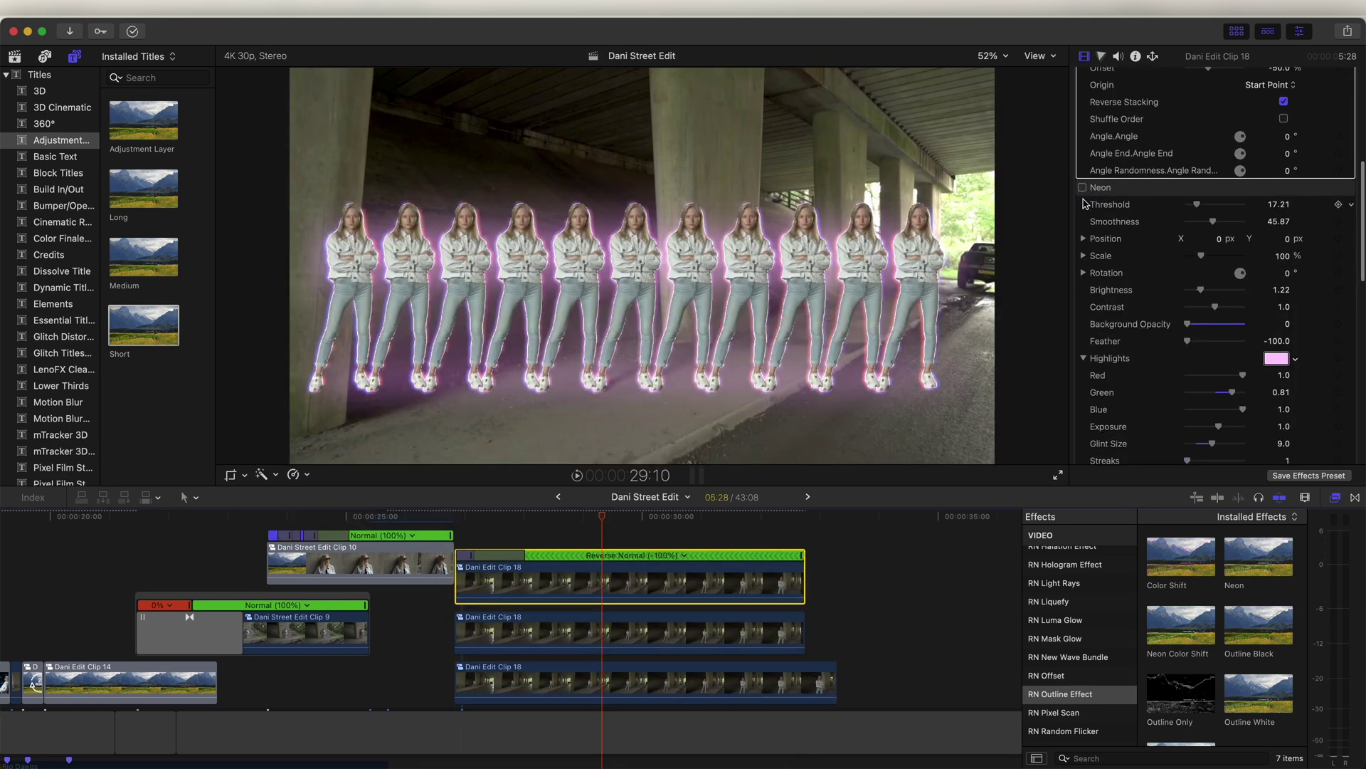
pyautogui.scroll(5, 1087, 202)
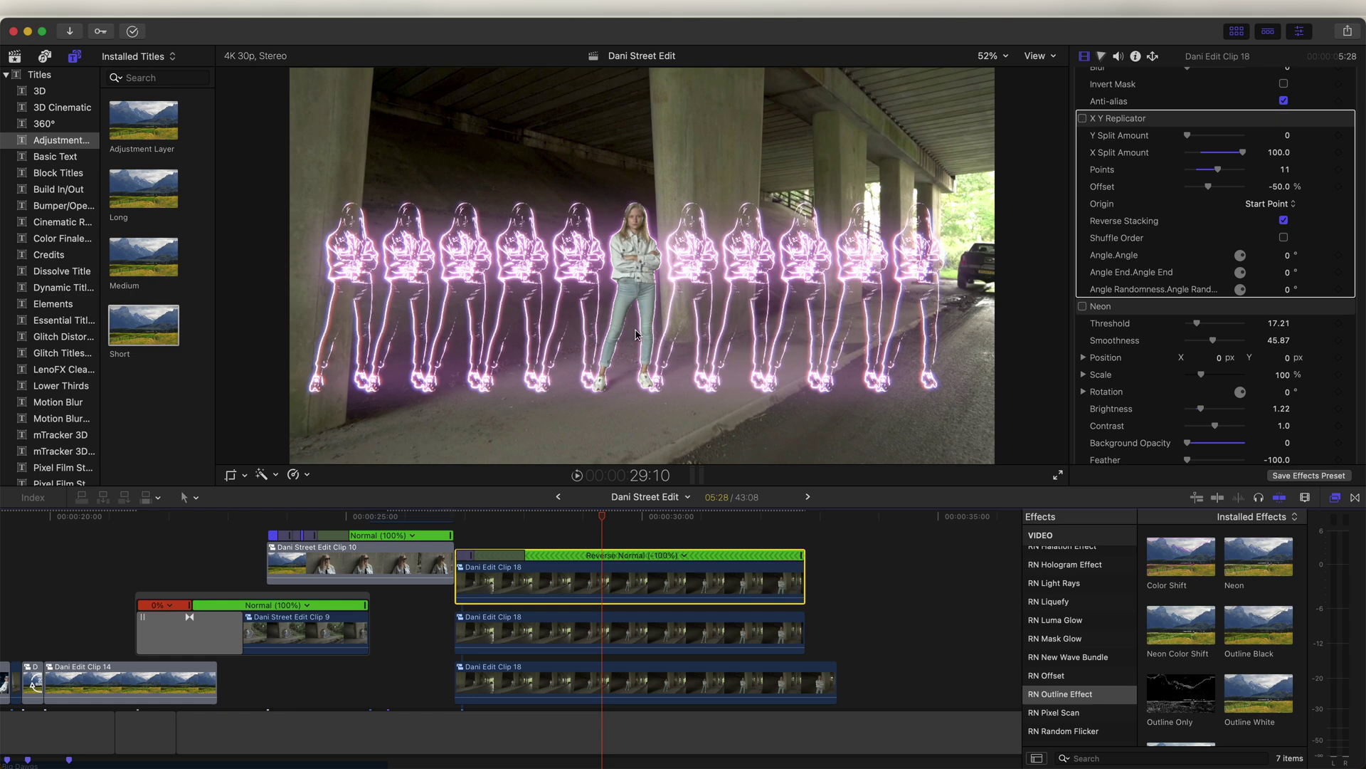
# Step: Apply Light Rays Golden Hour to the neon clip with Shrink/Expand -10, Luma Mix 97.45% and Mix 31.79%, and play the result
pyautogui.moveTo(1214, 237); pyautogui.dragTo(1282, 239)
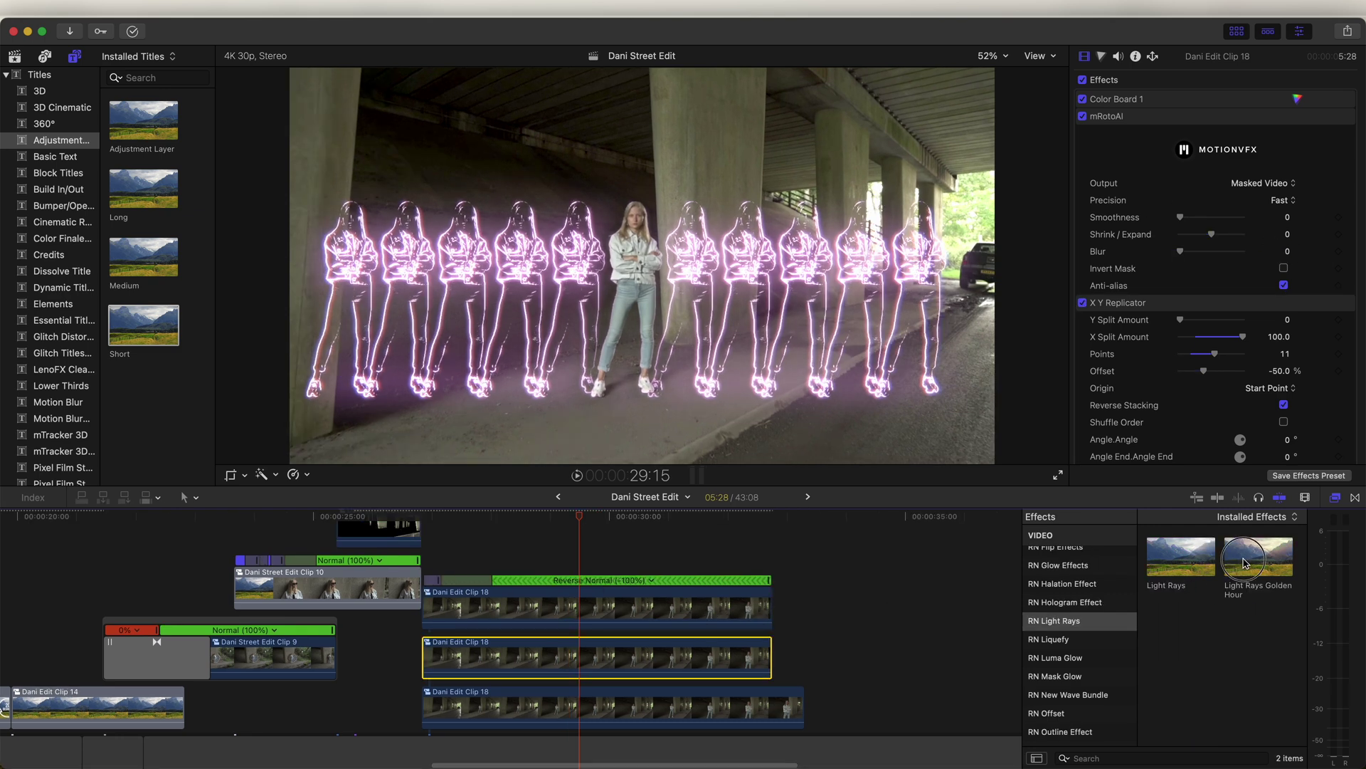
pyautogui.click(563, 656)
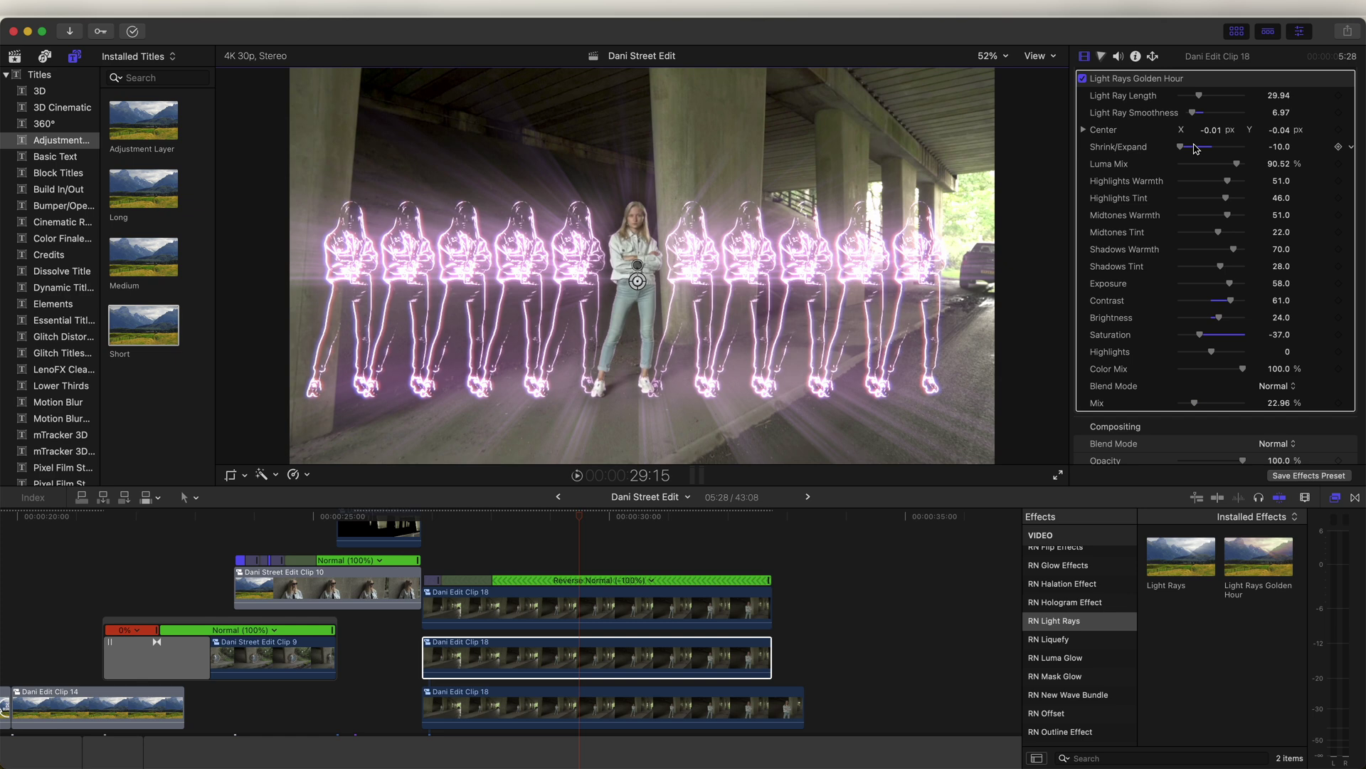
pyautogui.click(425, 517)
pyautogui.press('space')
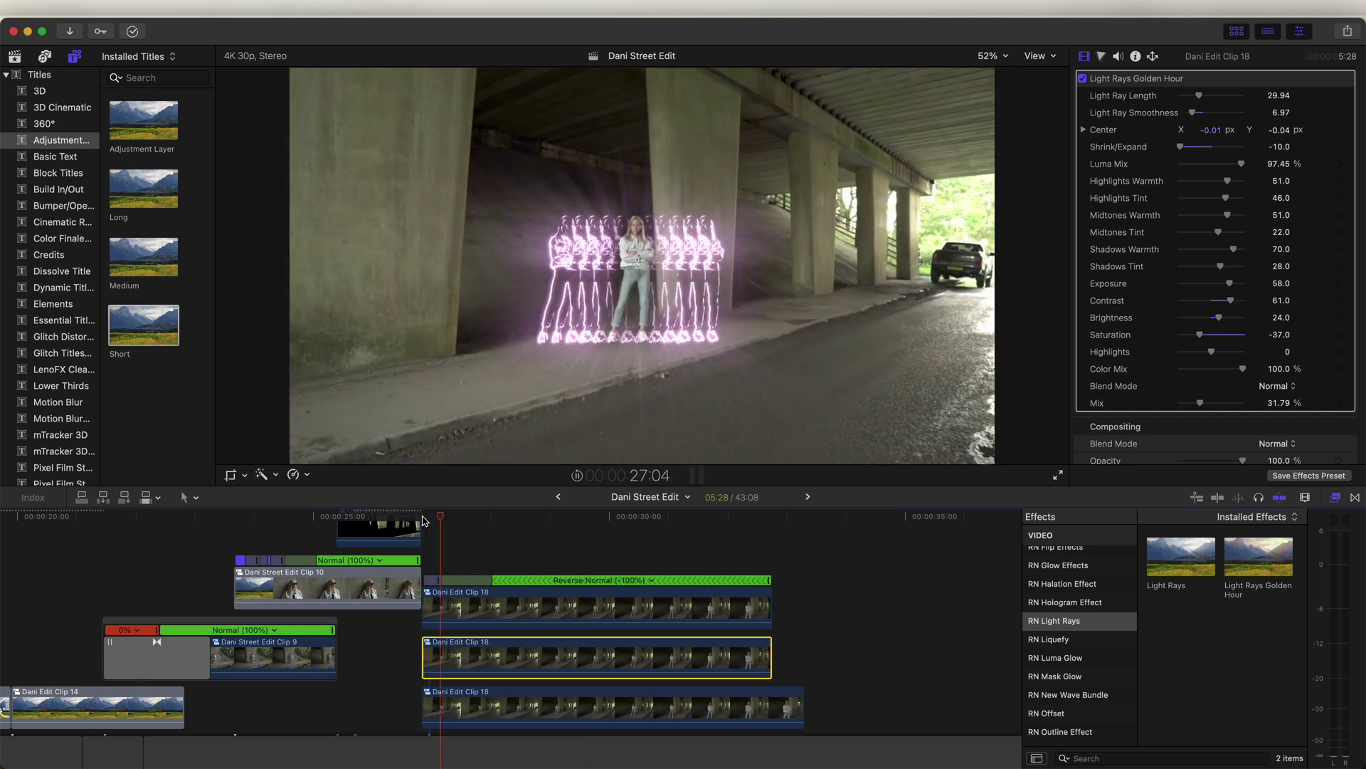
pyautogui.press('space')
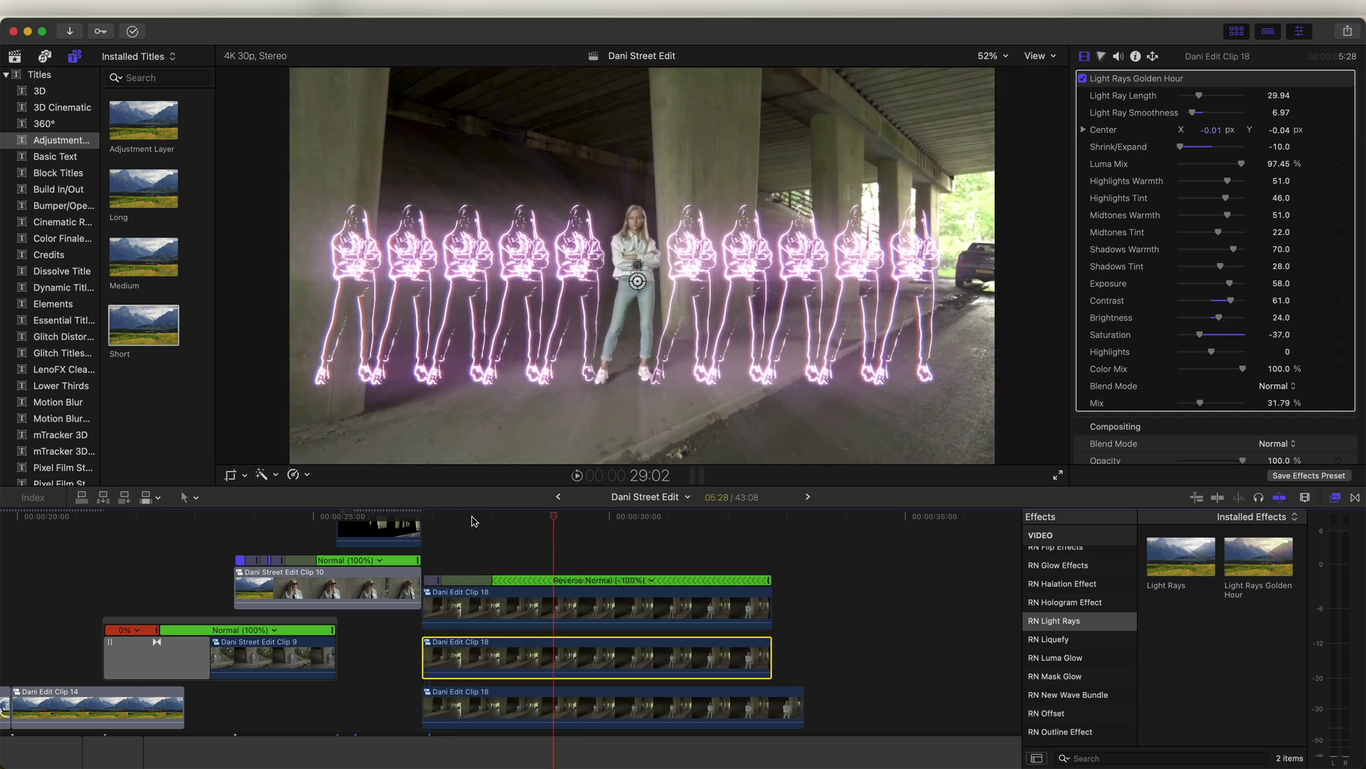